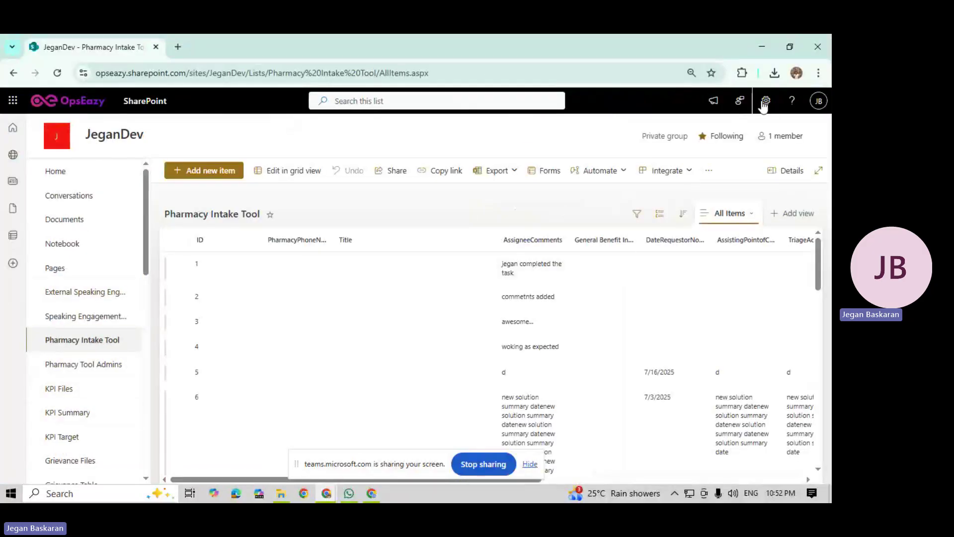
# Step: Open the site contents and start a new blank document library
pyautogui.click(765, 100)
pyautogui.click(696, 195)
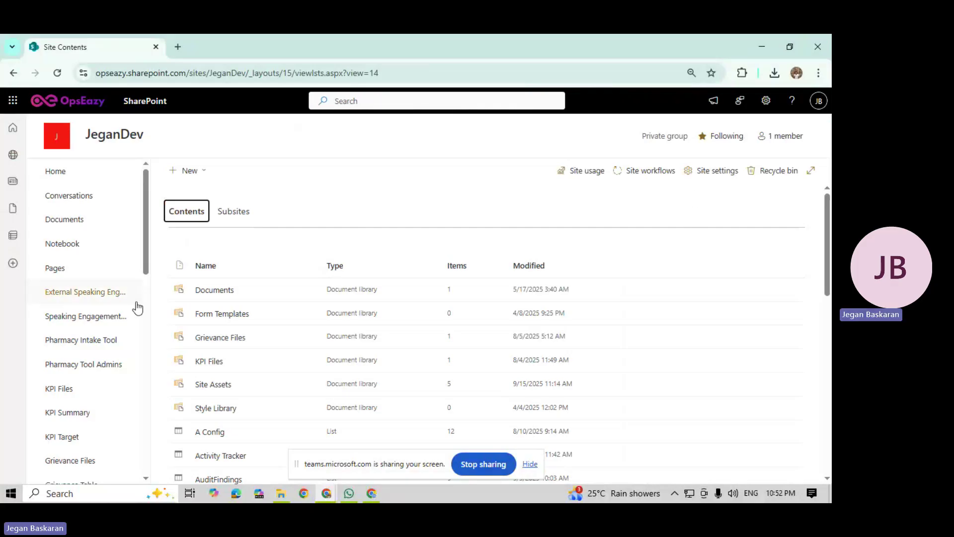
pyautogui.click(206, 172)
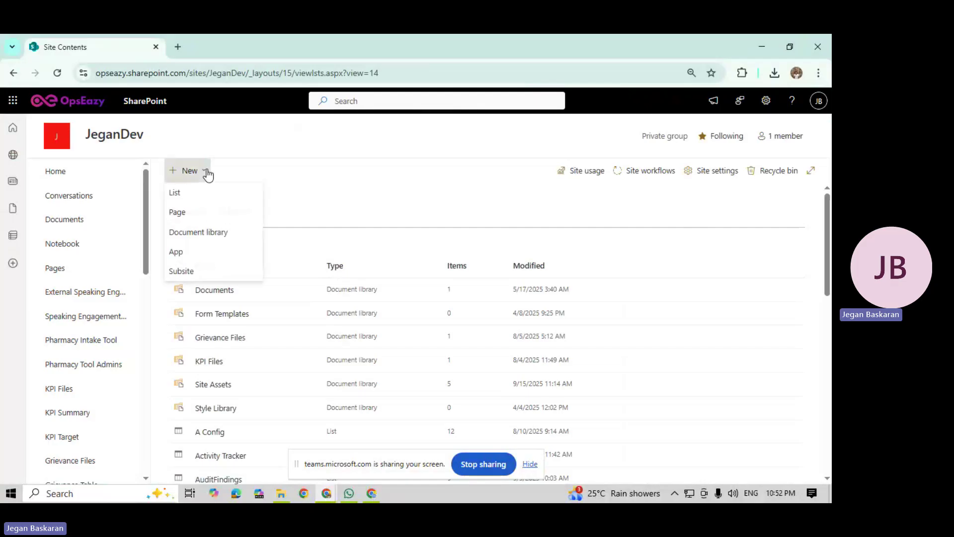
pyautogui.click(198, 232)
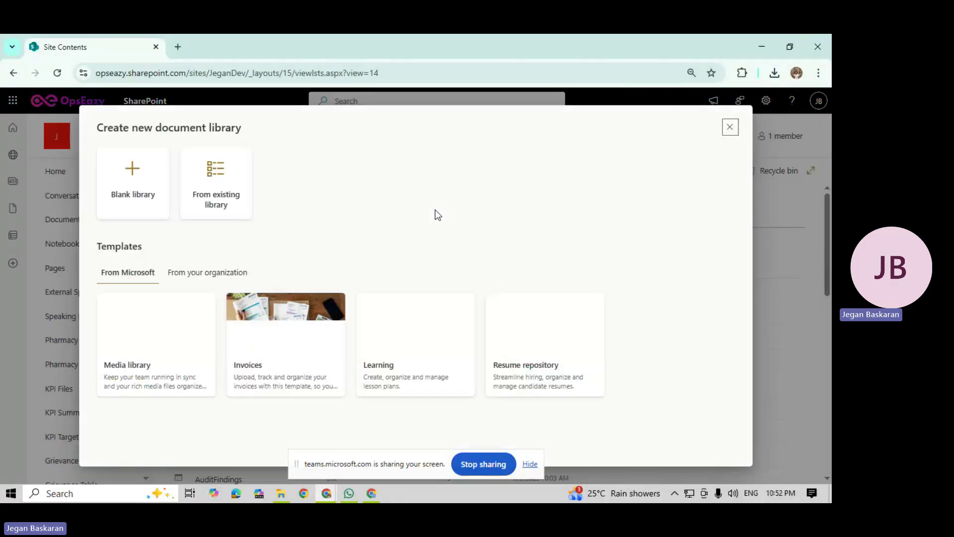
pyautogui.click(125, 198)
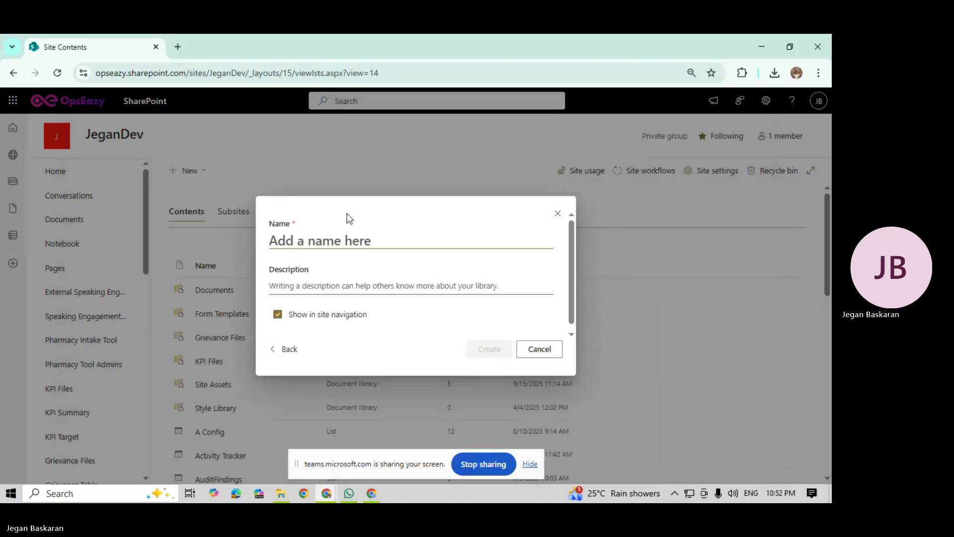
# Step: Switch to the WhatsApp image viewer and examine the NFPS P&D Workflow diagram for the workflow's name
pyautogui.hotkey('alt', 'Tab')
pyautogui.hotkey('alt', 'Tab')
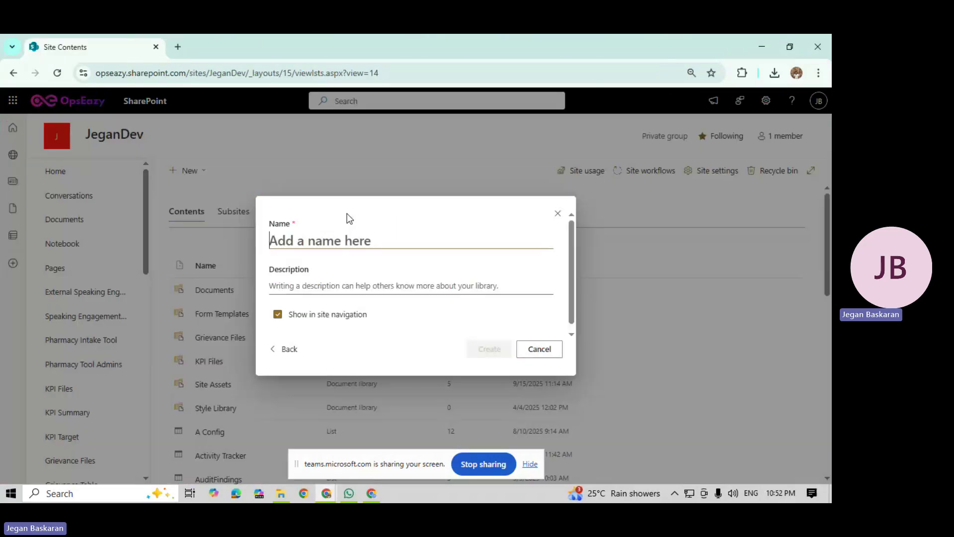
pyautogui.hotkey('alt', 'Tab')
pyautogui.hotkey('alt', 'Tab')
pyautogui.hotkey('alt', 'Tab')
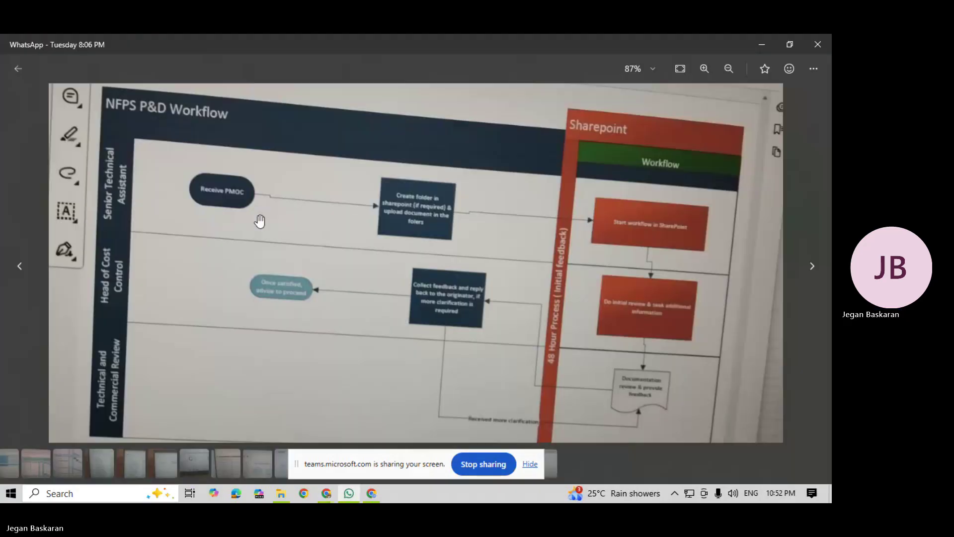
pyautogui.scroll(5, 232, 214)
pyautogui.scroll(-5, 228, 217)
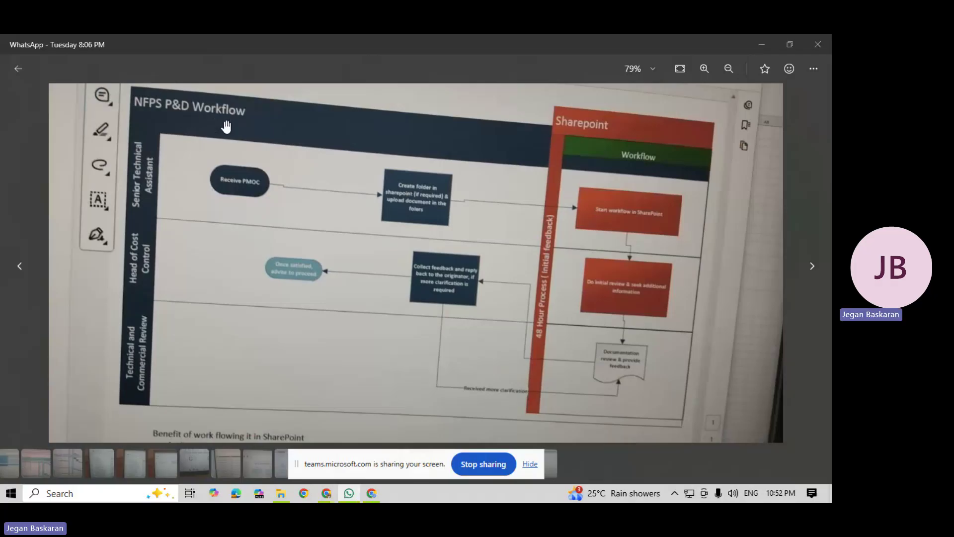
# Step: Return to the SharePoint library form, name the library NFPS Doc Workflow and create it
pyautogui.hotkey('alt', 'Tab')
pyautogui.write('N')
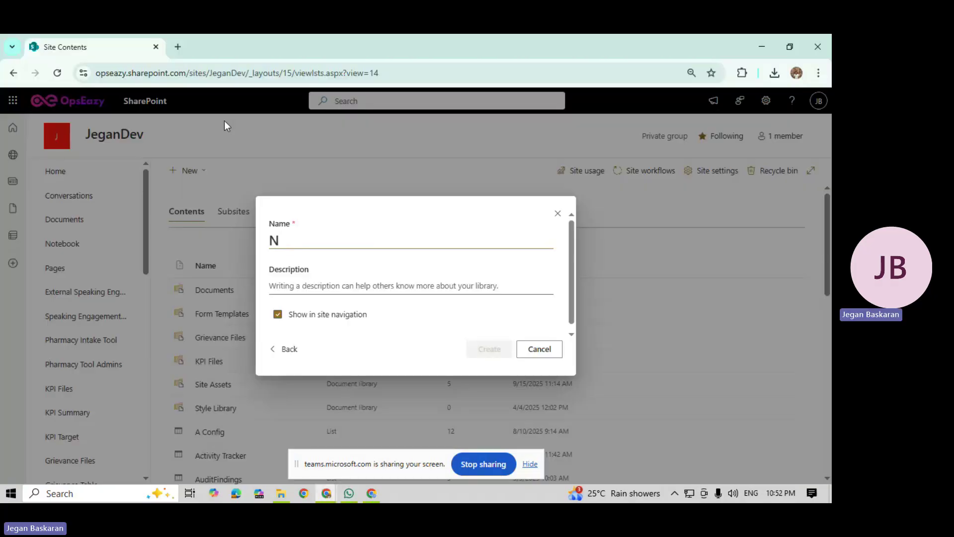
pyautogui.write('FPS D')
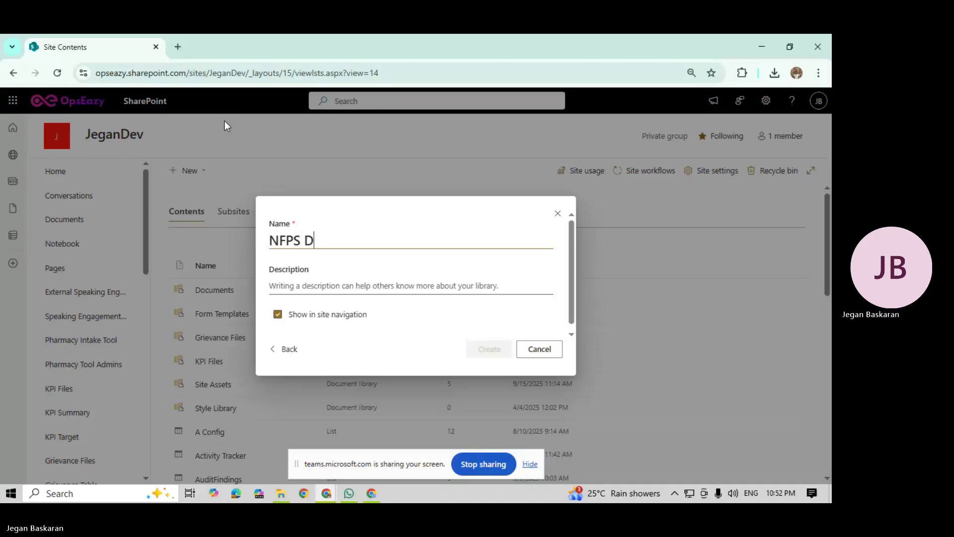
pyautogui.write('oc Workf')
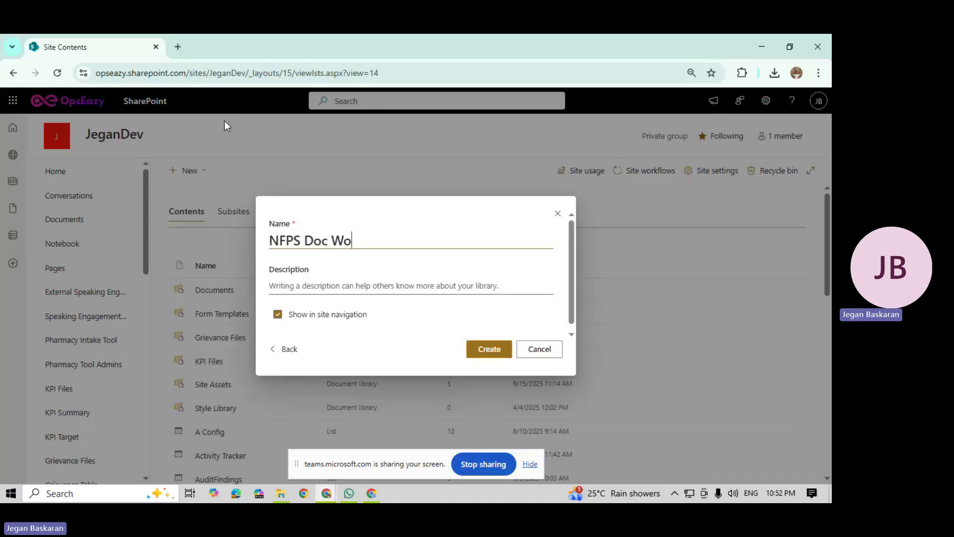
pyautogui.write('low')
pyautogui.click(477, 354)
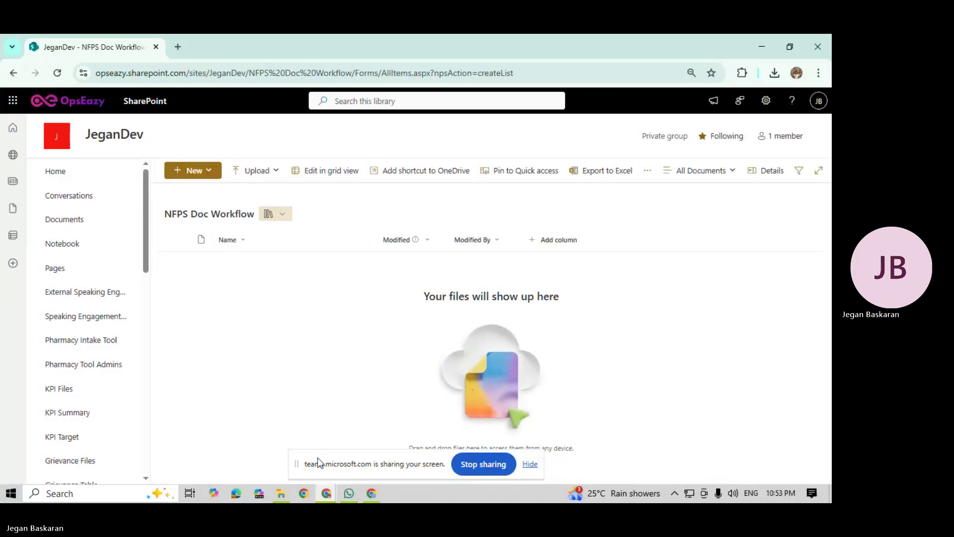
# Step: Open the full settings of the NFPS Doc Workflow library and start creating a column
pyautogui.moveTo(368, 499)
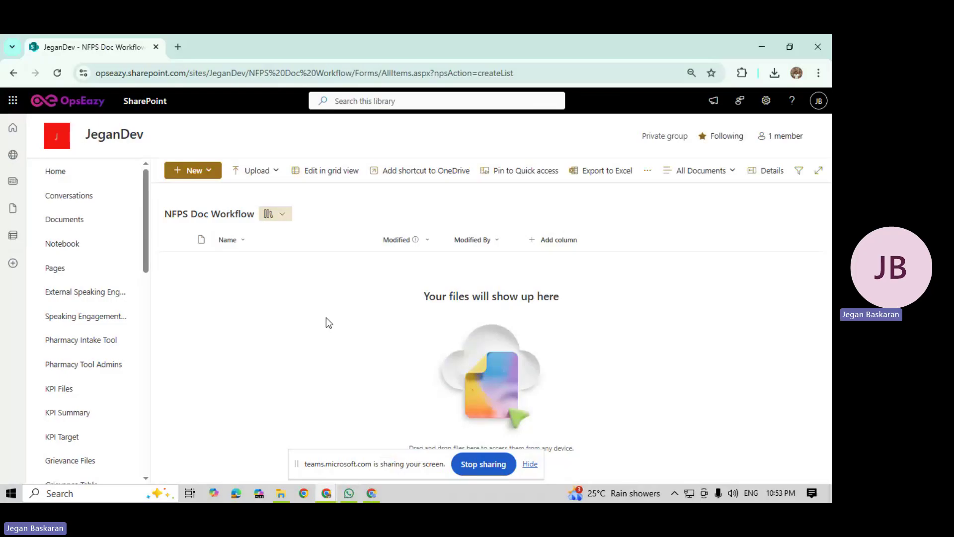
pyautogui.click(766, 101)
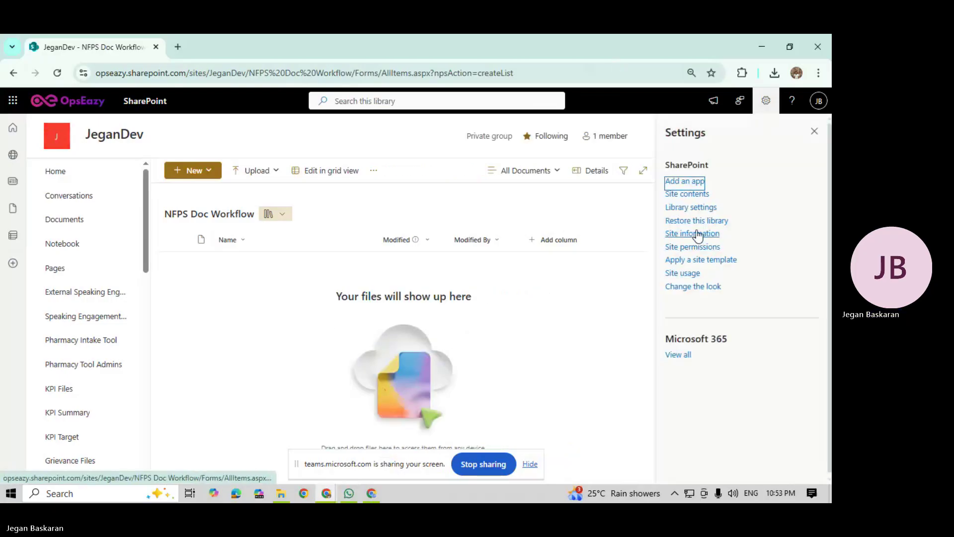
pyautogui.click(701, 208)
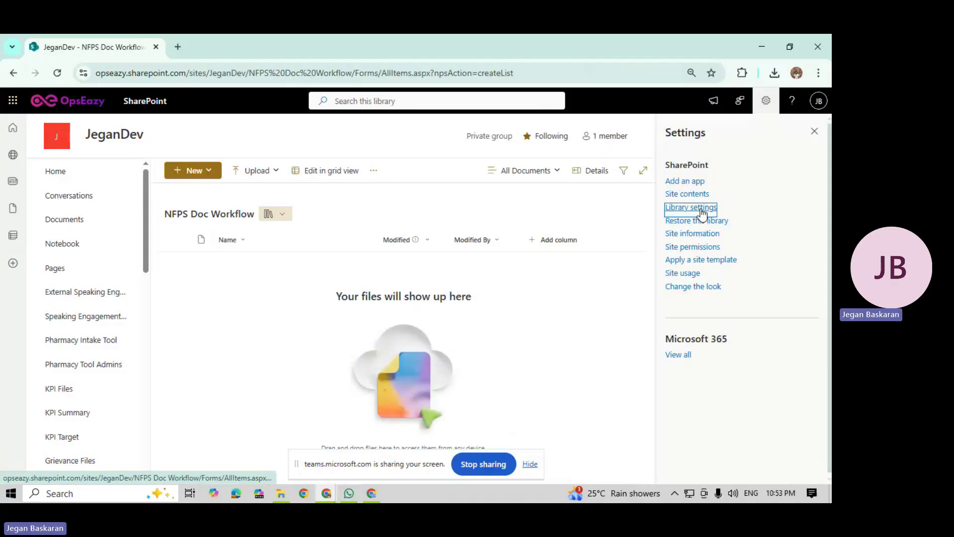
pyautogui.click(695, 253)
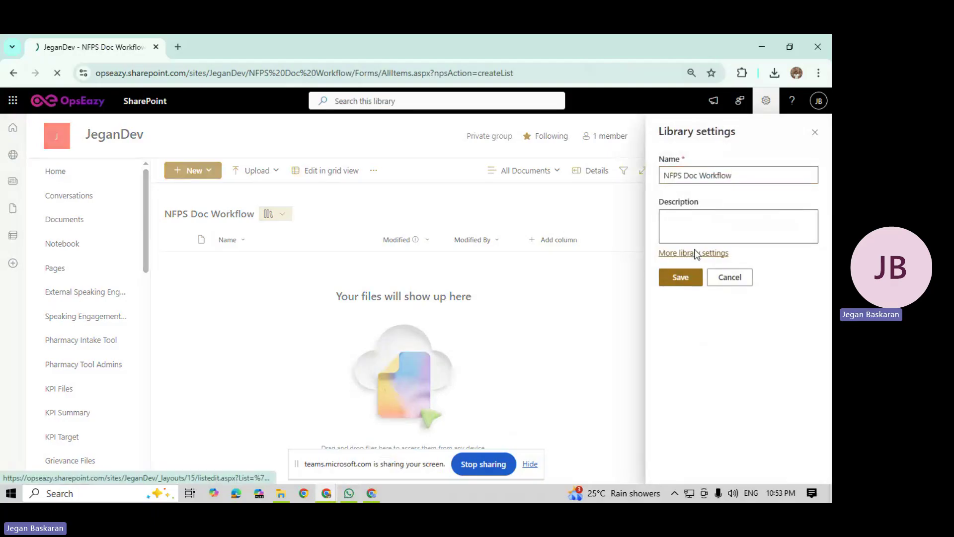
pyautogui.scroll(-10, 363, 345)
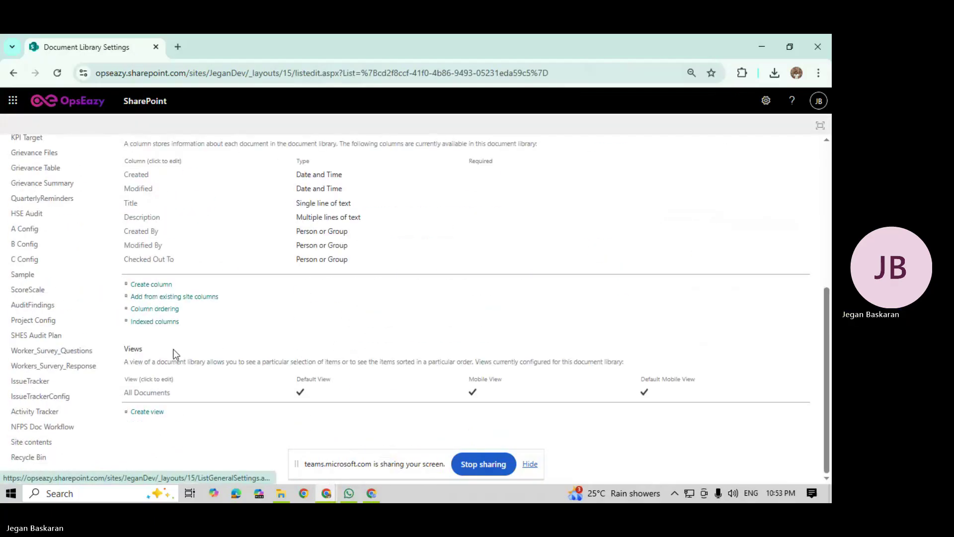
pyautogui.click(152, 286)
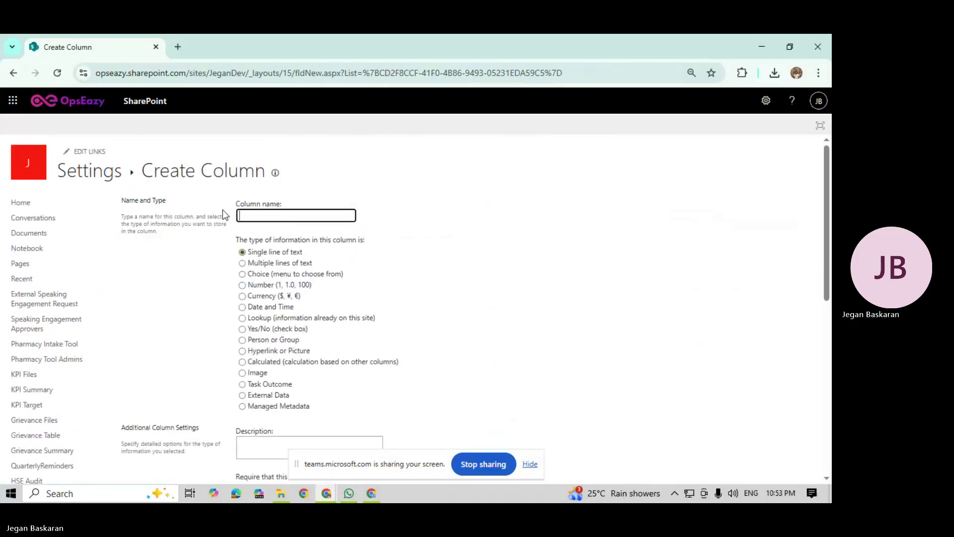
# Step: Name the new column Status and set its type to Choice
pyautogui.write('Status')
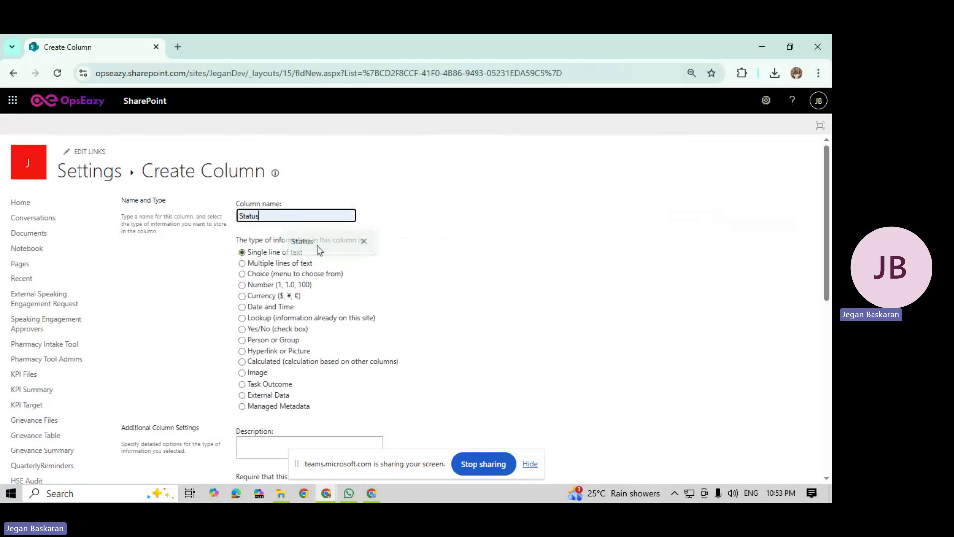
pyautogui.click(317, 246)
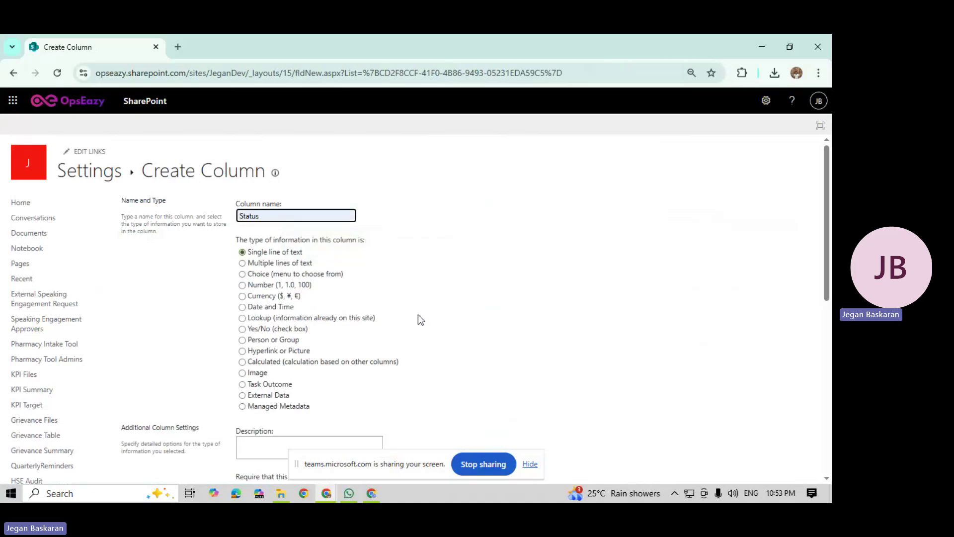
pyautogui.click(262, 276)
# Step: Replace the Status column's placeholder choices with New and Awaiting Initial Review on separate lines
pyautogui.scroll(-5, 257, 301)
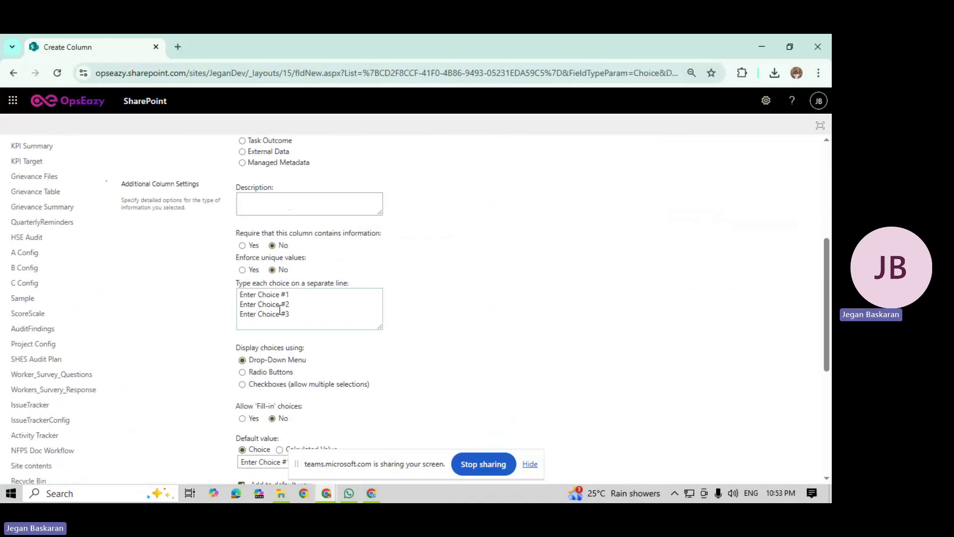
pyautogui.click(299, 316)
pyautogui.hotkey('ctrl', 'a')
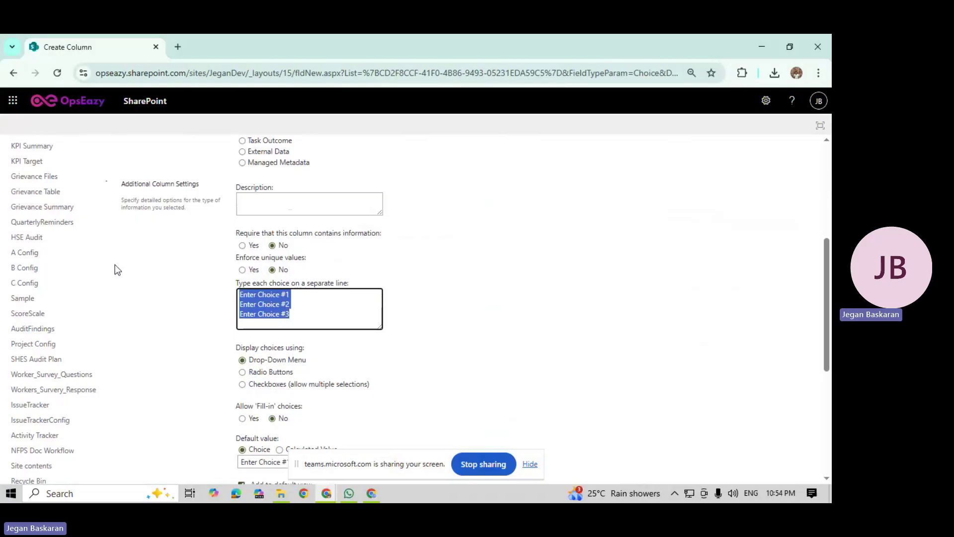
pyautogui.write('New')
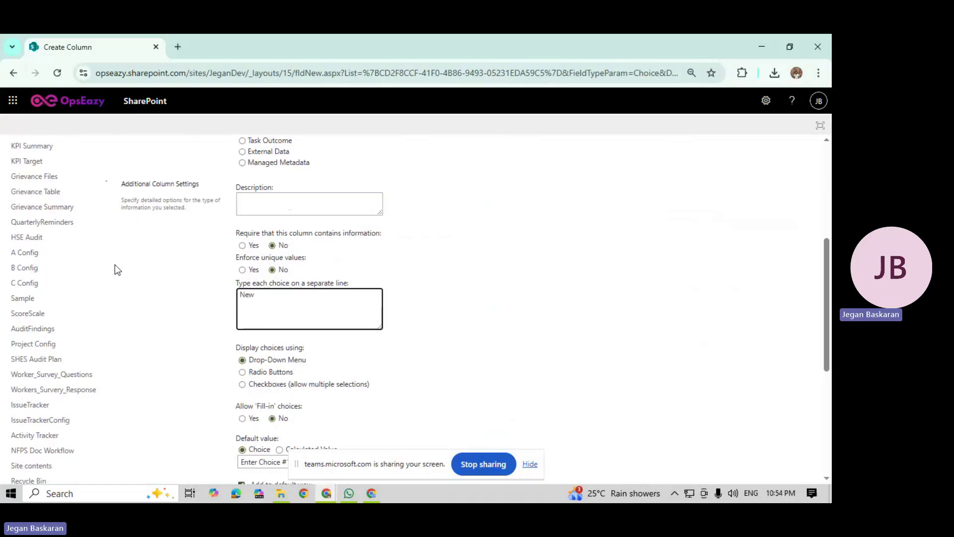
pyautogui.press('Return')
pyautogui.write('Awaiti')
pyautogui.press('BackSpace')
pyautogui.press('BackSpace')
pyautogui.press('BackSpace')
pyautogui.press('BackSpace')
pyautogui.press('BackSpace')
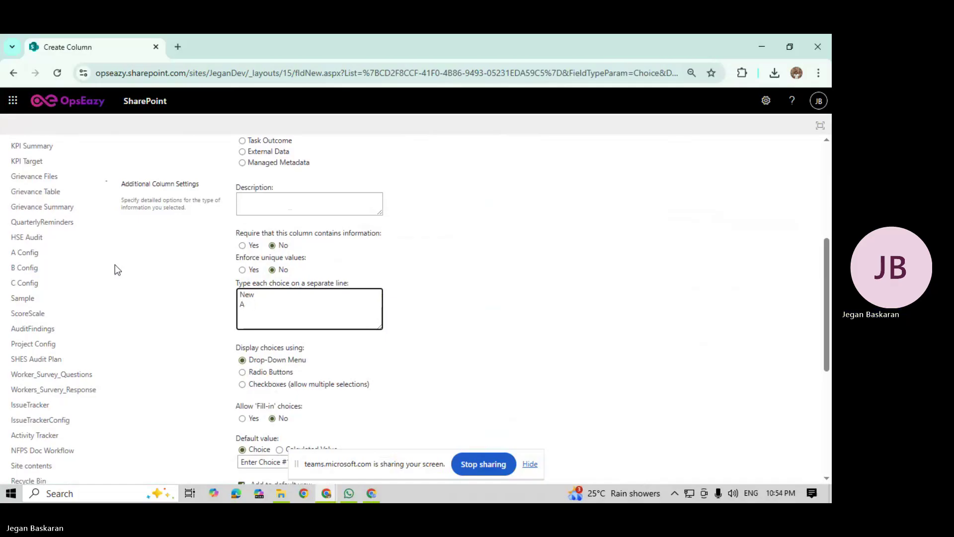
pyautogui.write('waiting In')
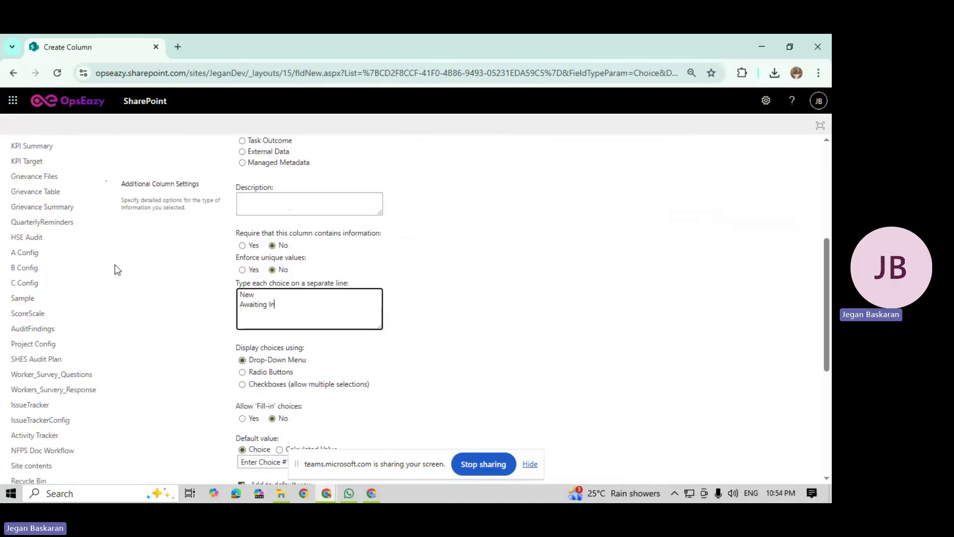
pyautogui.write('i')
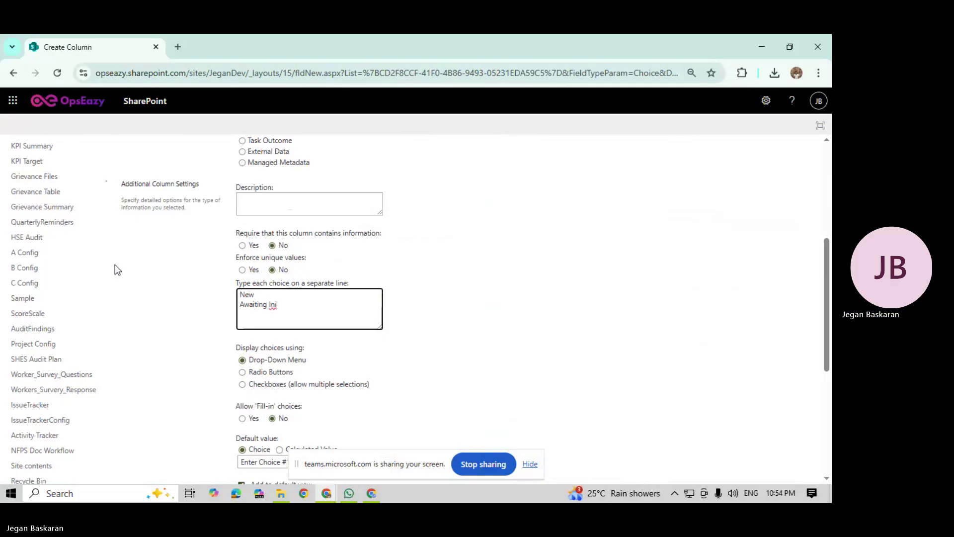
pyautogui.write('tial Rev')
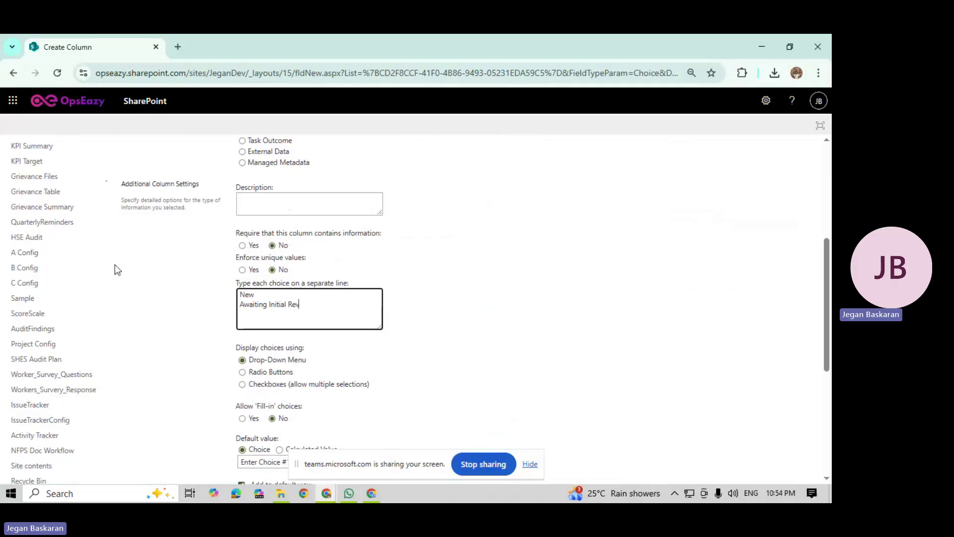
pyautogui.write('iew')
# Step: Remove New and its empty line from the Status column's choices
pyautogui.doubleClick(251, 294)
pyautogui.press('BackSpace')
pyautogui.press('Delete')
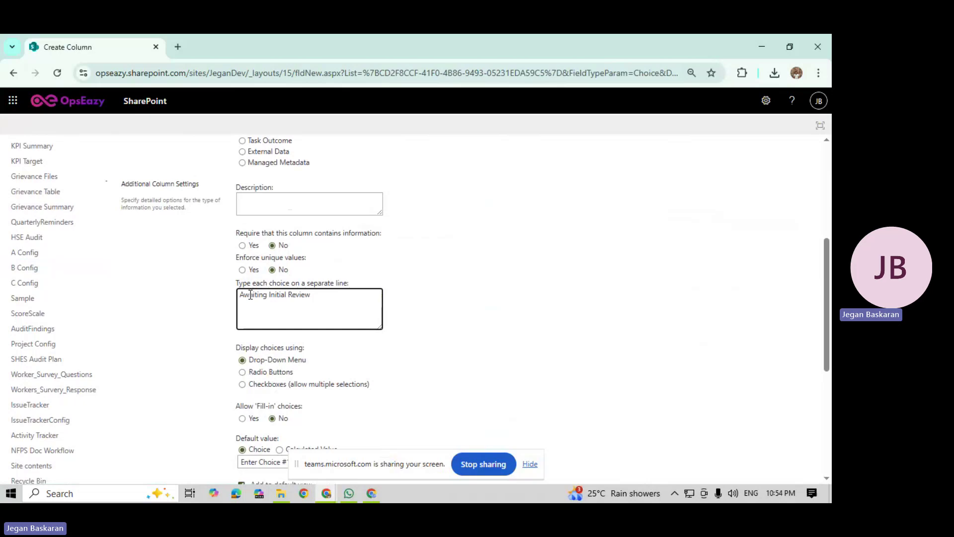
# Step: Examine the review stages in the SharePoint part of the workflow diagram in WhatsApp, and return to the column form
pyautogui.click(340, 298)
pyautogui.moveTo(349, 493)
pyautogui.click(352, 437)
pyautogui.scroll(3, 680, 314)
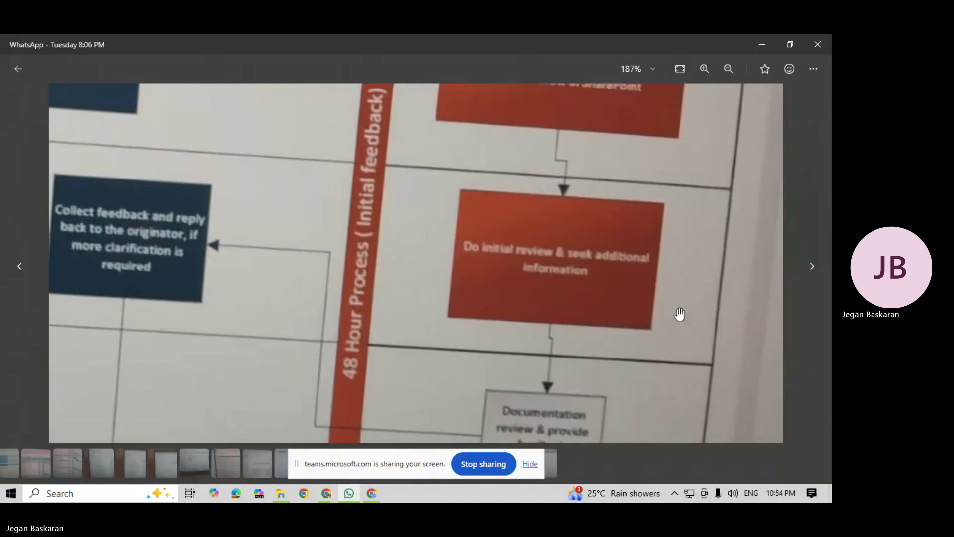
pyautogui.scroll(-2, 679, 315)
pyautogui.scroll(3, 636, 362)
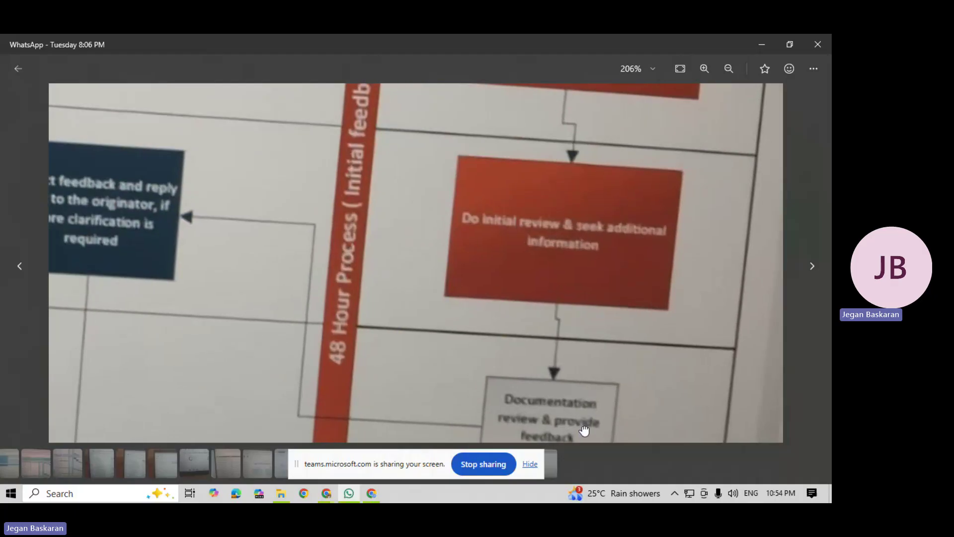
pyautogui.scroll(-2, 690, 380)
pyautogui.scroll(4, 666, 334)
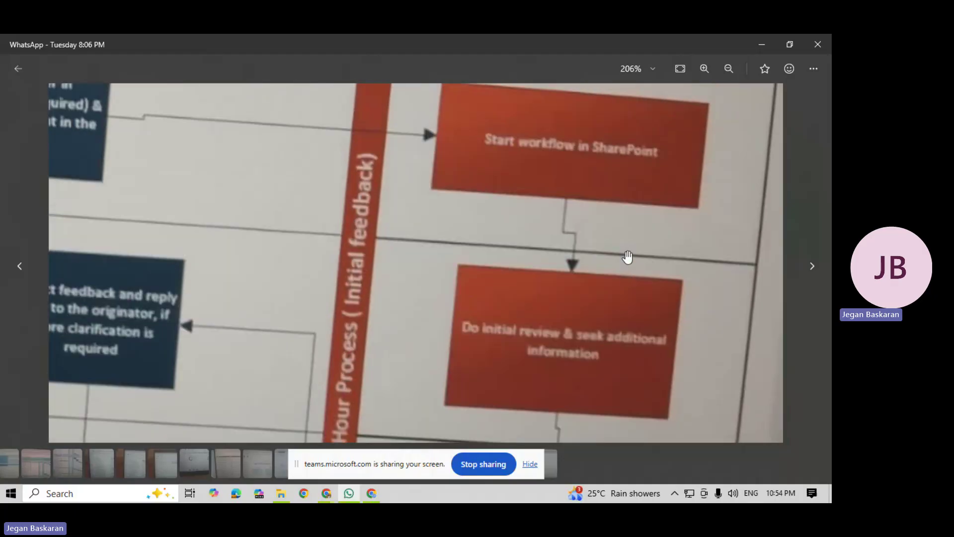
pyautogui.hotkey('alt', 'Tab')
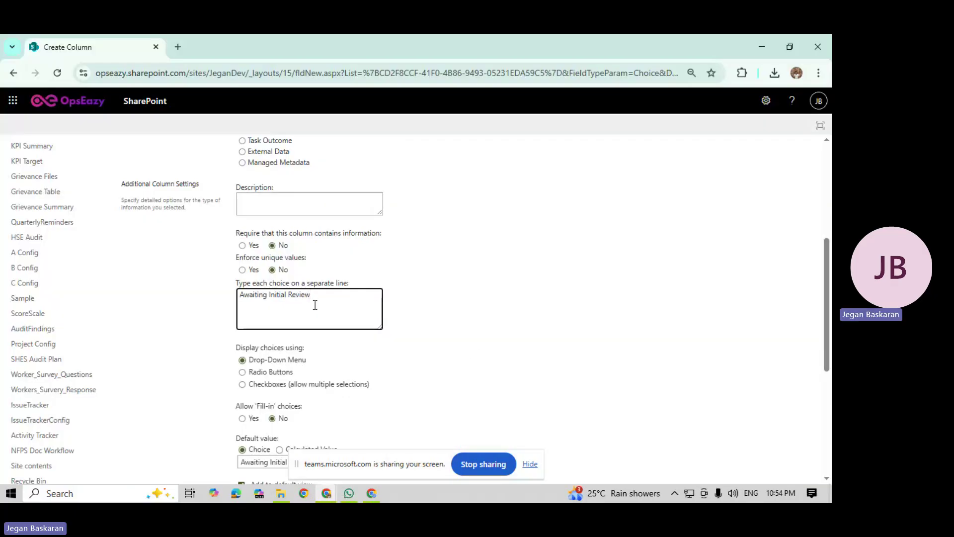
# Step: Add Awaiting Document Review as the second choice of the Status column
pyautogui.press('Return')
pyautogui.write('Awa')
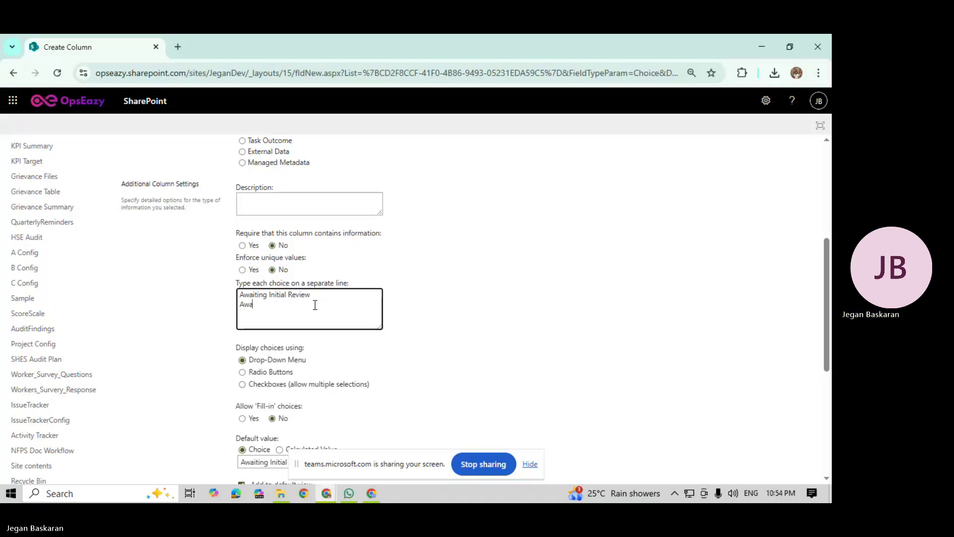
pyautogui.write('iting D')
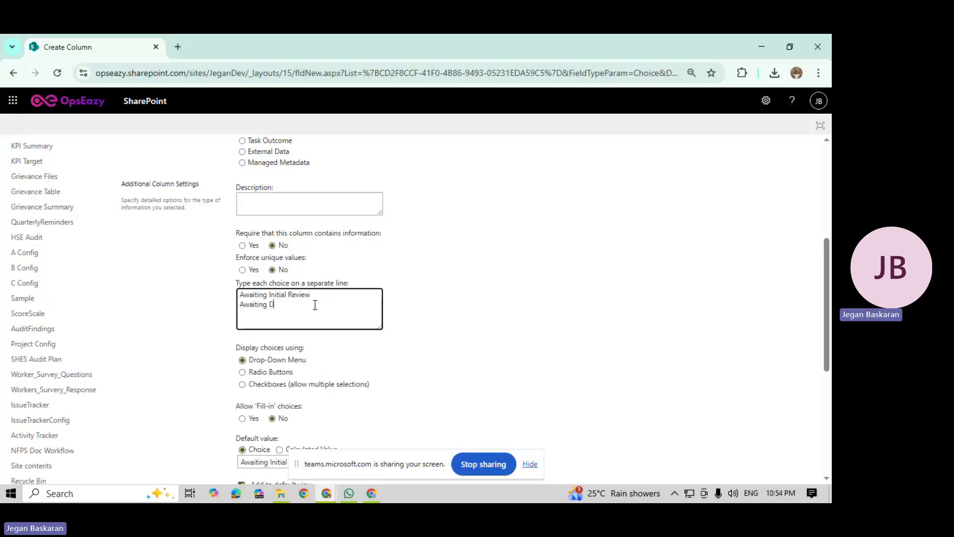
pyautogui.write('ocument Rev')
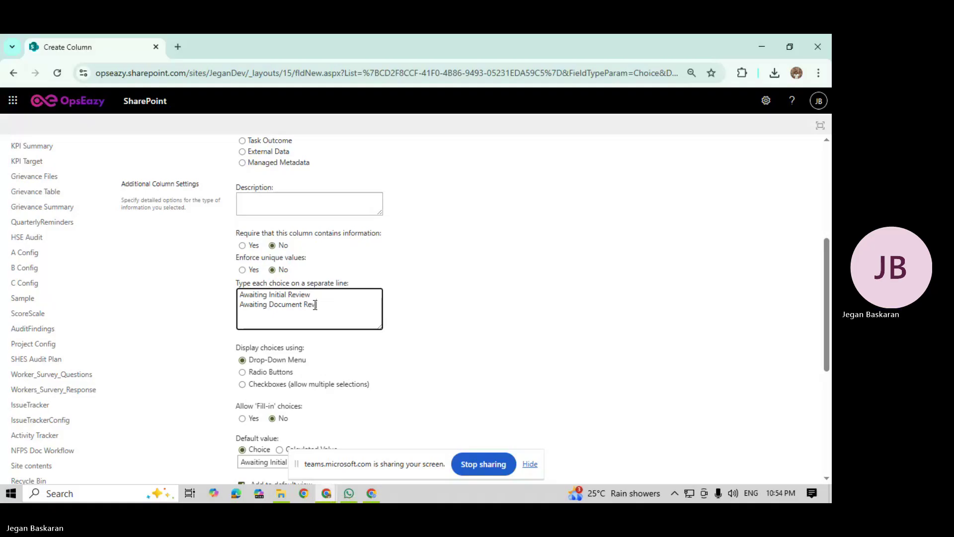
pyautogui.write('iew')
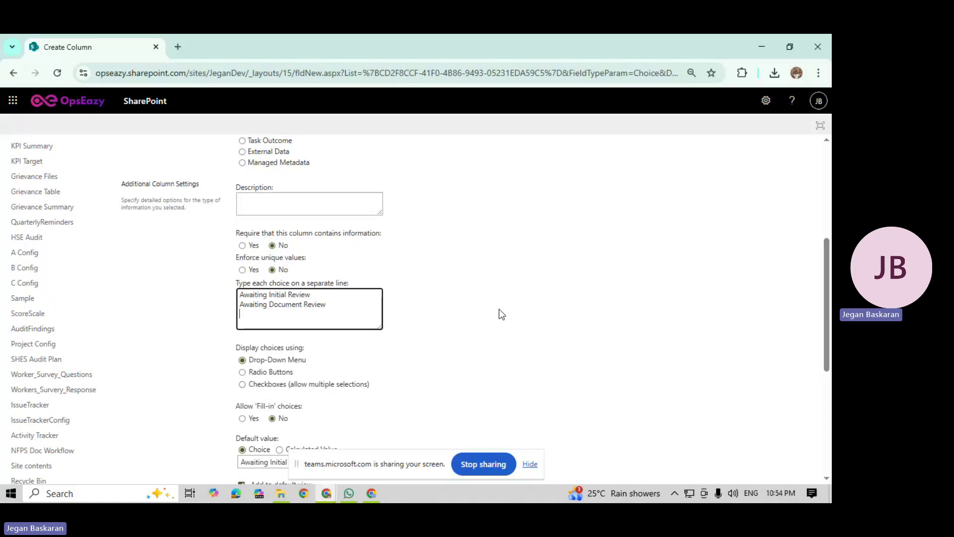
# Step: Check the feedback and clarification stages in the WhatsApp workflow diagram, and add Review Completed as the last choice of the Status column
pyautogui.hotkey('alt', 'Tab')
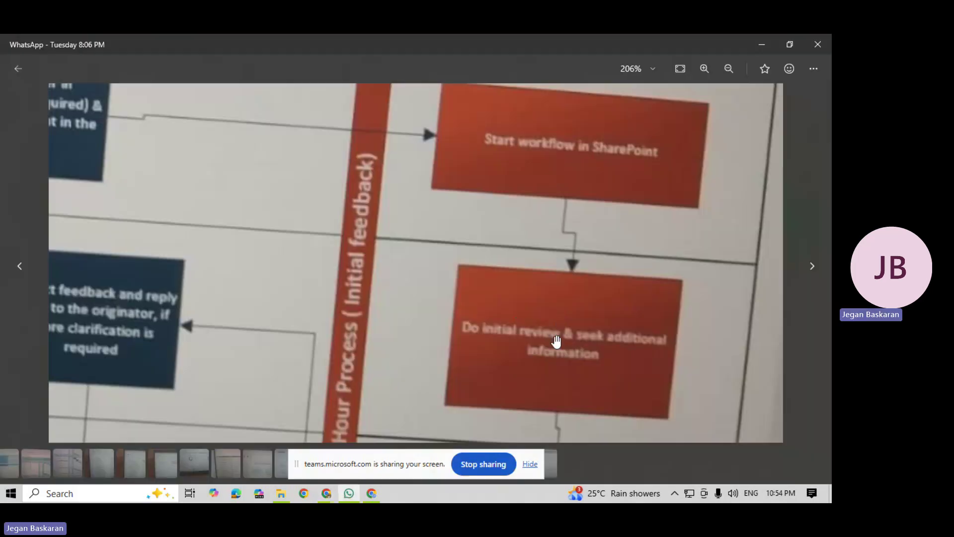
pyautogui.scroll(-3, 522, 315)
pyautogui.moveTo(221, 338); pyautogui.dragTo(514, 333)
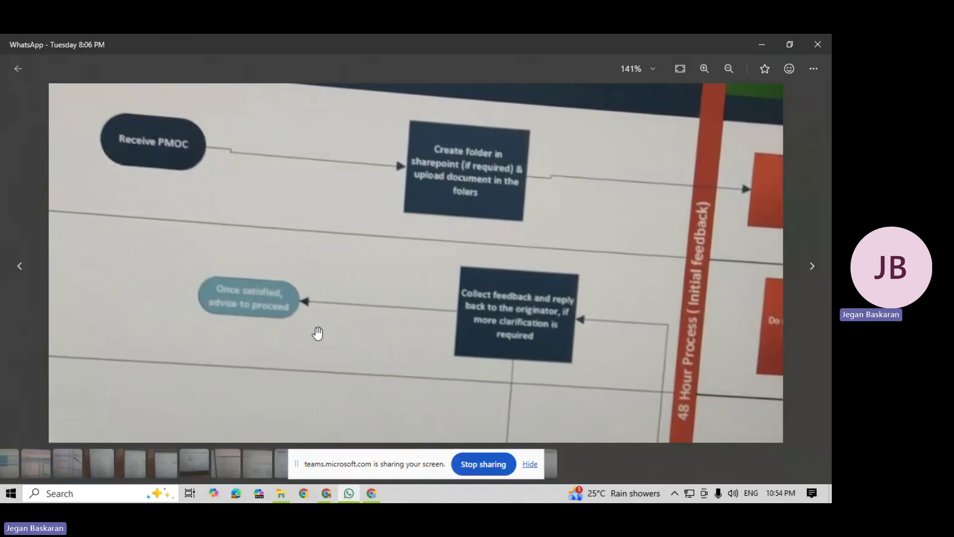
pyautogui.moveTo(255, 352); pyautogui.dragTo(248, 267)
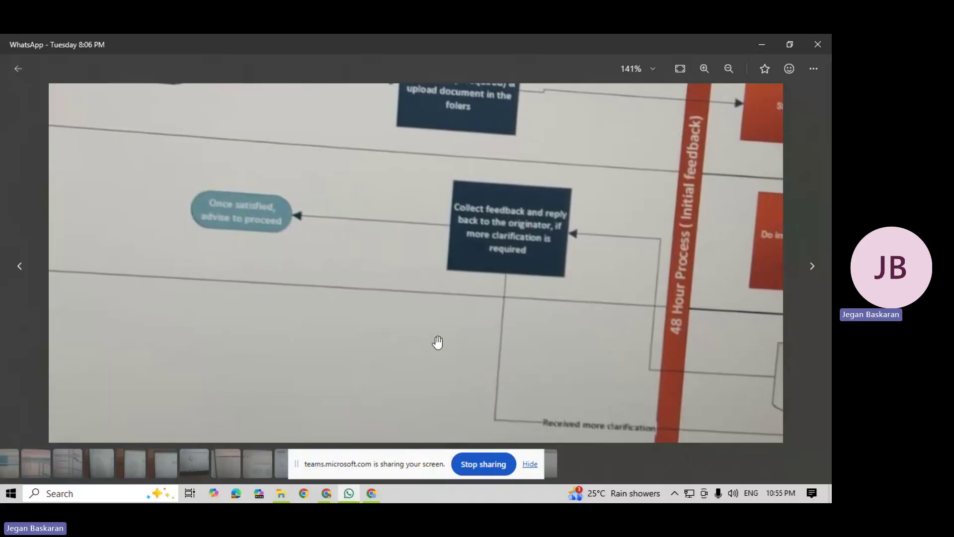
pyautogui.hotkey('alt', 'Tab')
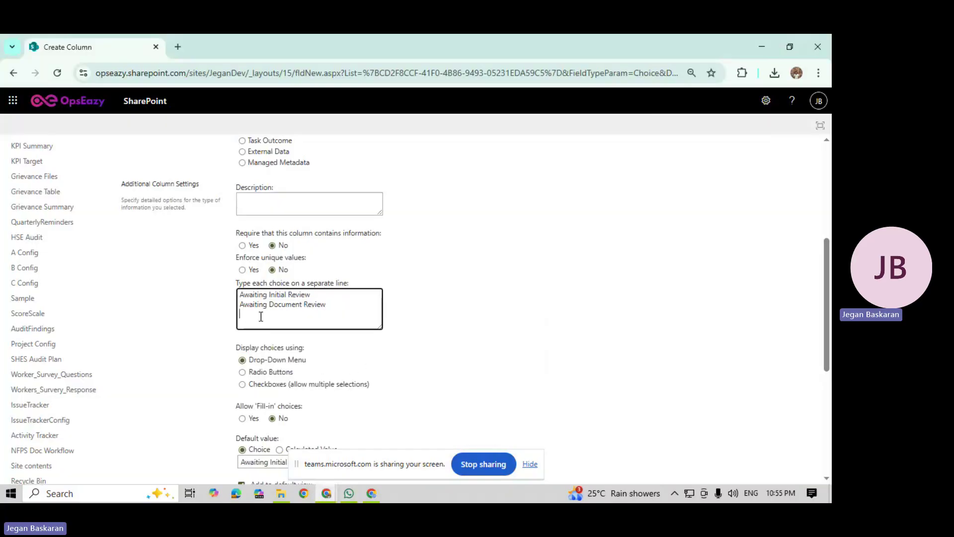
pyautogui.write('Review Completed')
# Step: Insert the choice Sent for Clarification between Awaiting Document Review and Review Completed in the Status column's choices
pyautogui.click(333, 305)
pyautogui.press('Return')
pyautogui.write('A')
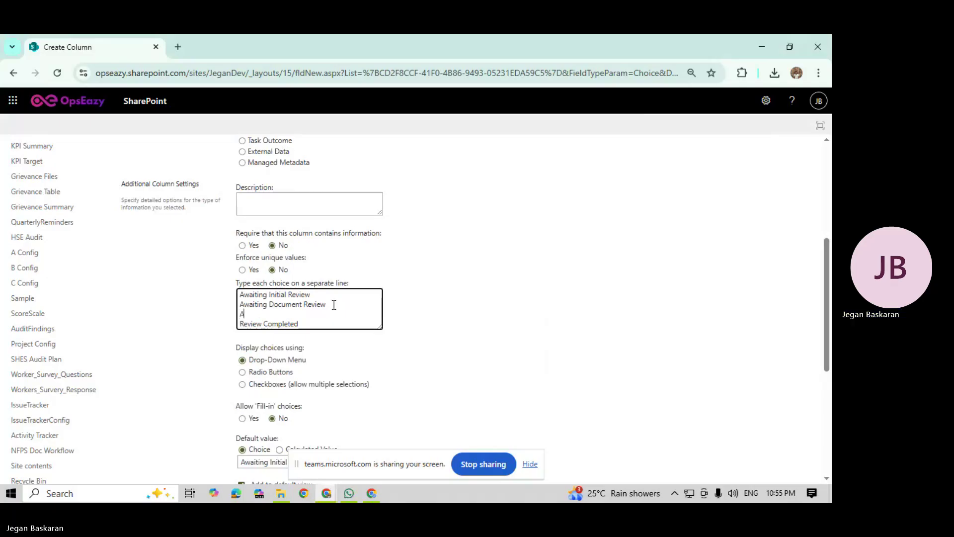
pyautogui.press('BackSpace')
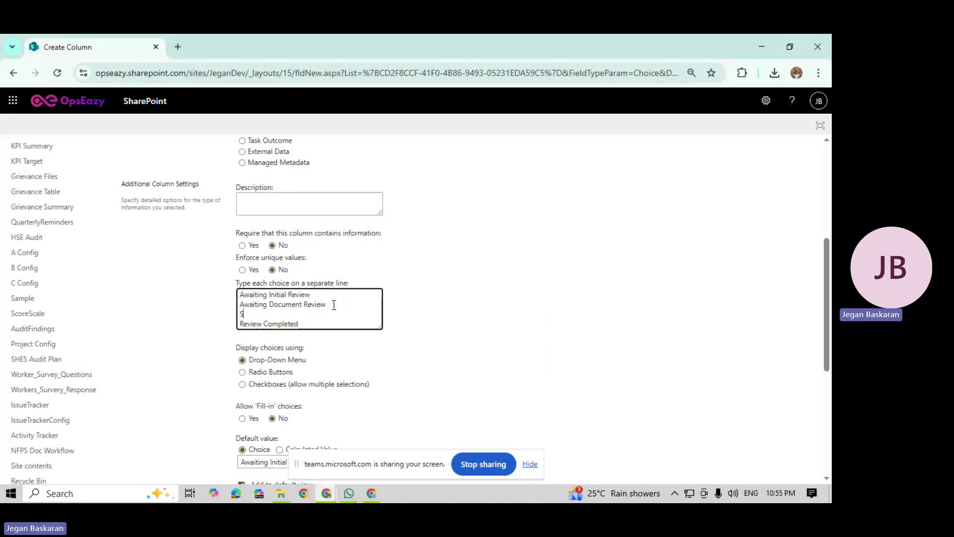
pyautogui.write('Sent for')
pyautogui.write('Clarification')
pyautogui.click(334, 305)
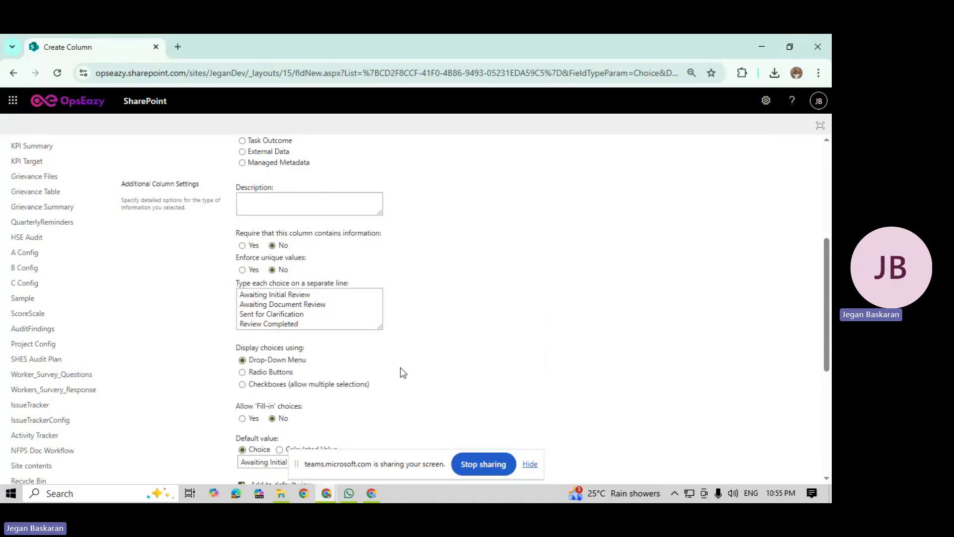
# Step: Review the Status column's remaining settings and create the column with Awaiting Initial Review as its default value
pyautogui.scroll(-3, 401, 370)
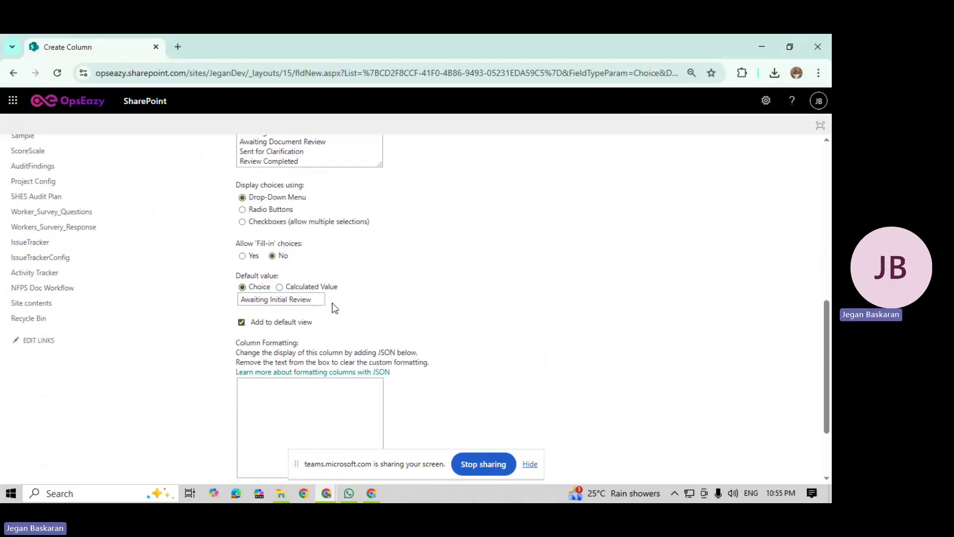
pyautogui.scroll(5, 474, 329)
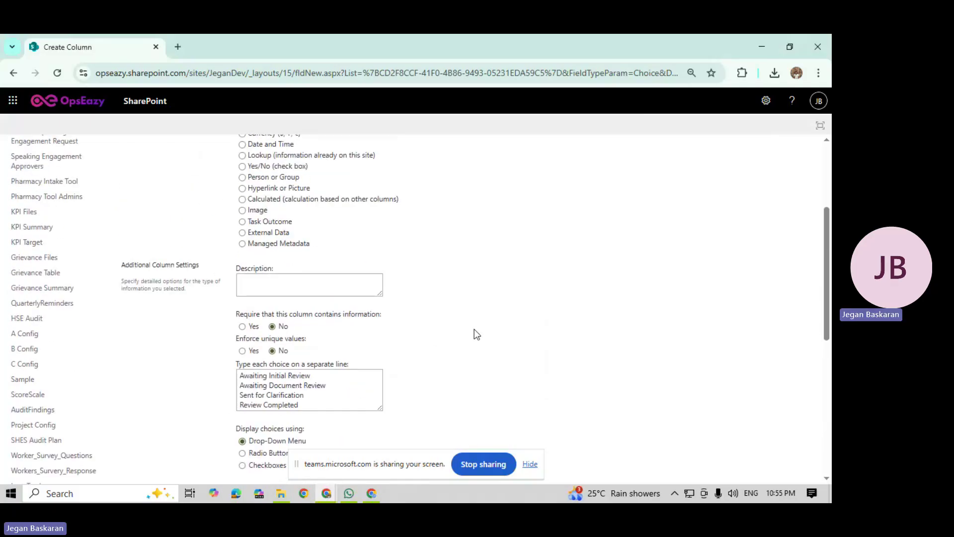
pyautogui.scroll(-7, 474, 329)
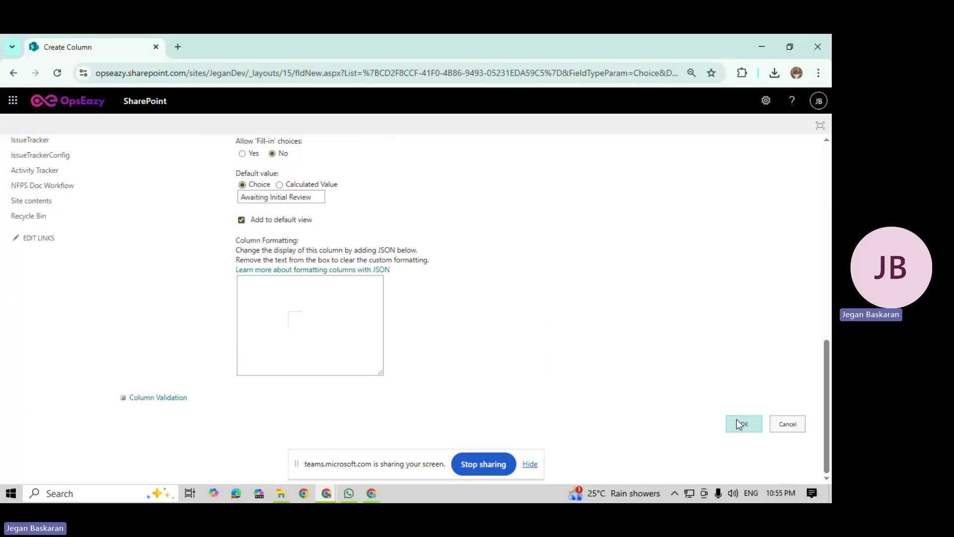
pyautogui.click(737, 423)
# Step: Start a new library column named Initial Reviewer Comments and set its type to Multiple lines of text
pyautogui.scroll(2, 538, 413)
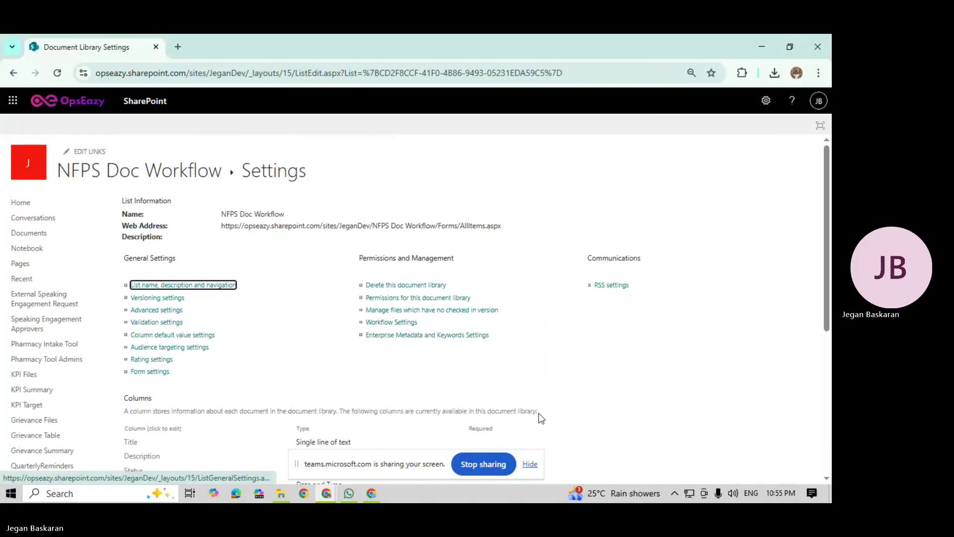
pyautogui.scroll(-5, 539, 413)
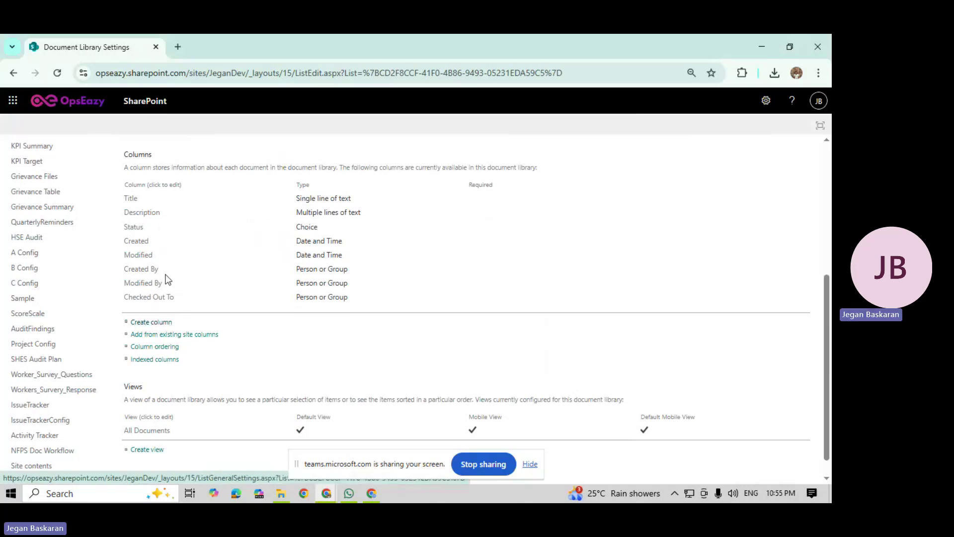
pyautogui.click(155, 326)
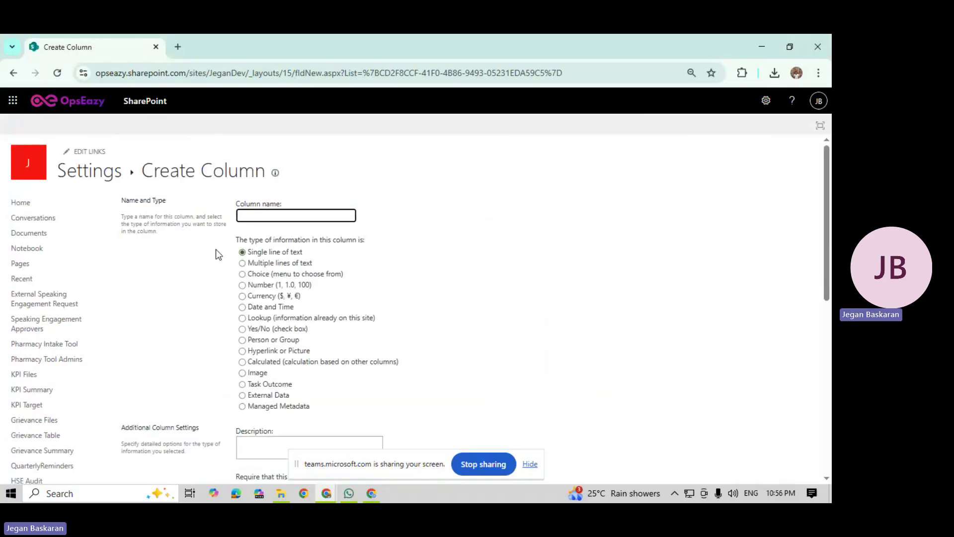
pyautogui.write('Initial Reviewer Comments')
pyautogui.click(271, 263)
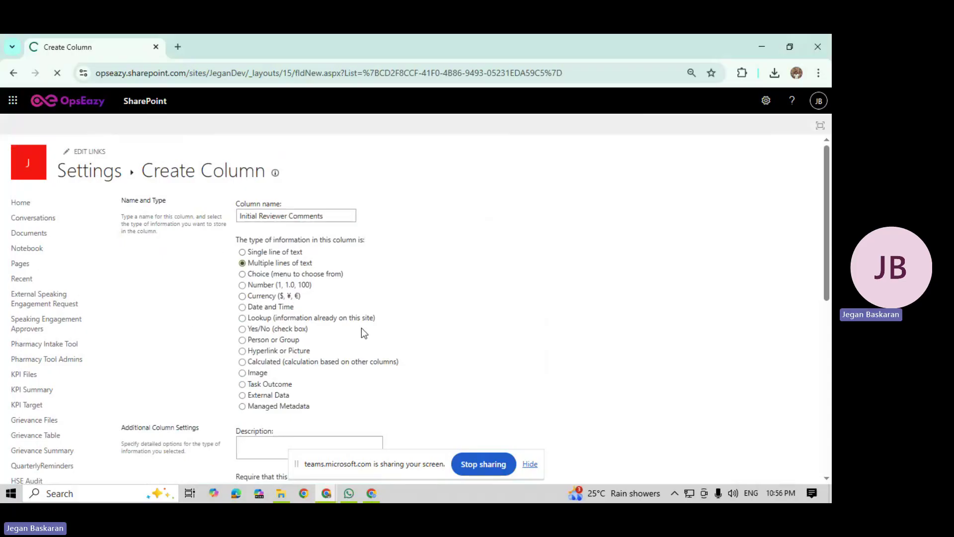
# Step: Review the additional settings of the Initial Reviewer Comments column and create it with the default options
pyautogui.scroll(-5, 361, 327)
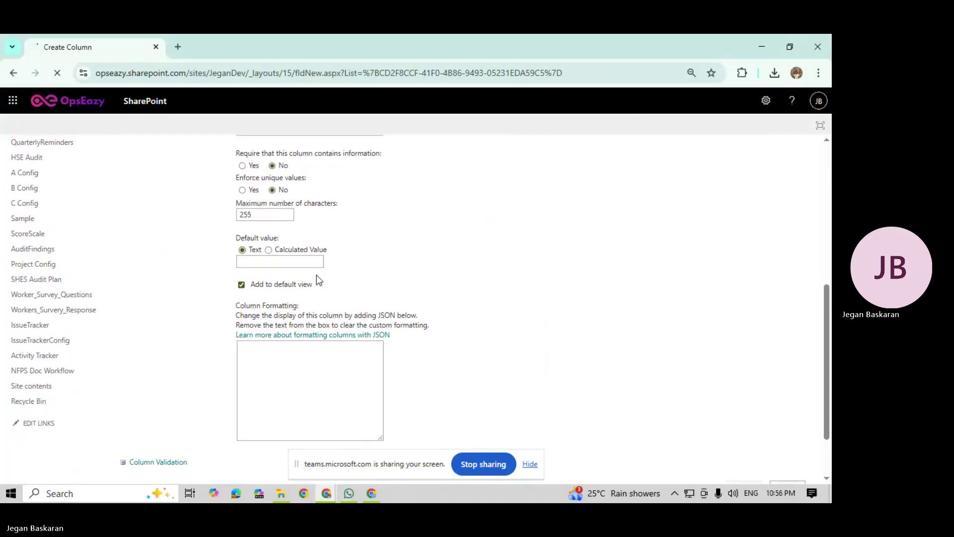
pyautogui.scroll(-2, 319, 280)
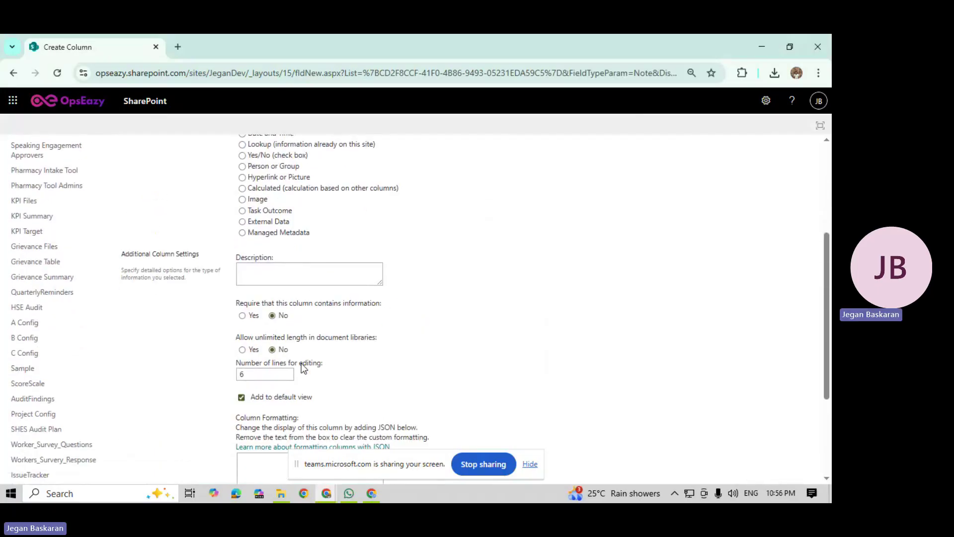
pyautogui.scroll(1, 301, 362)
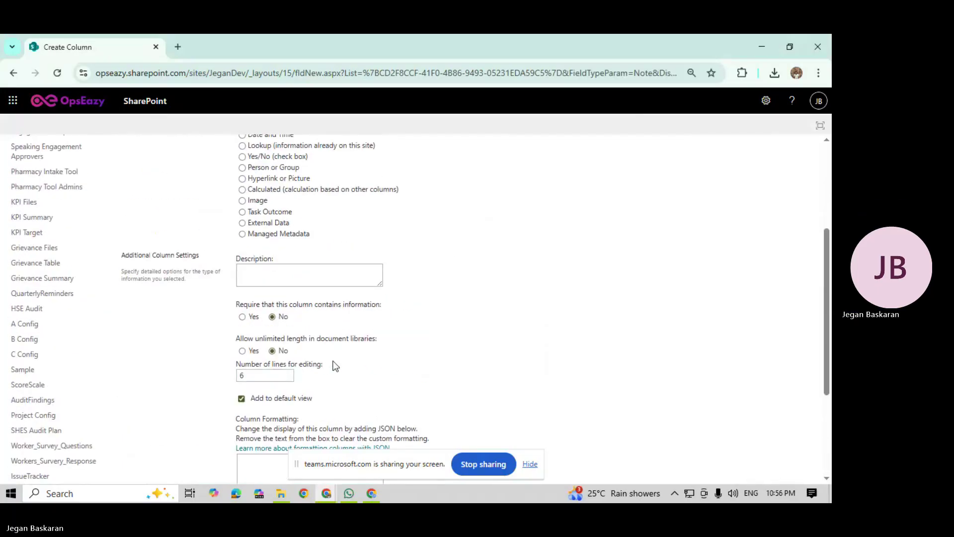
pyautogui.scroll(-2, 383, 360)
pyautogui.scroll(4, 383, 360)
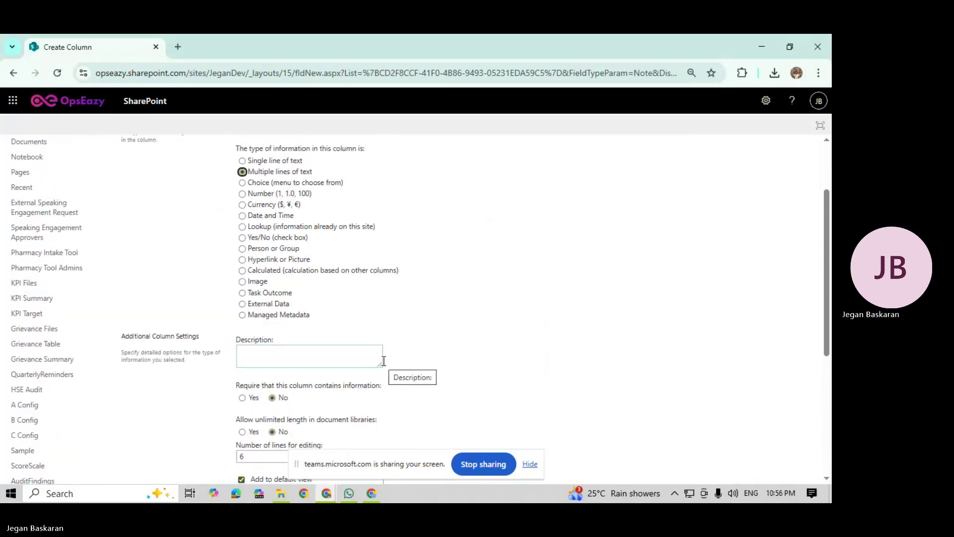
pyautogui.scroll(-6, 383, 361)
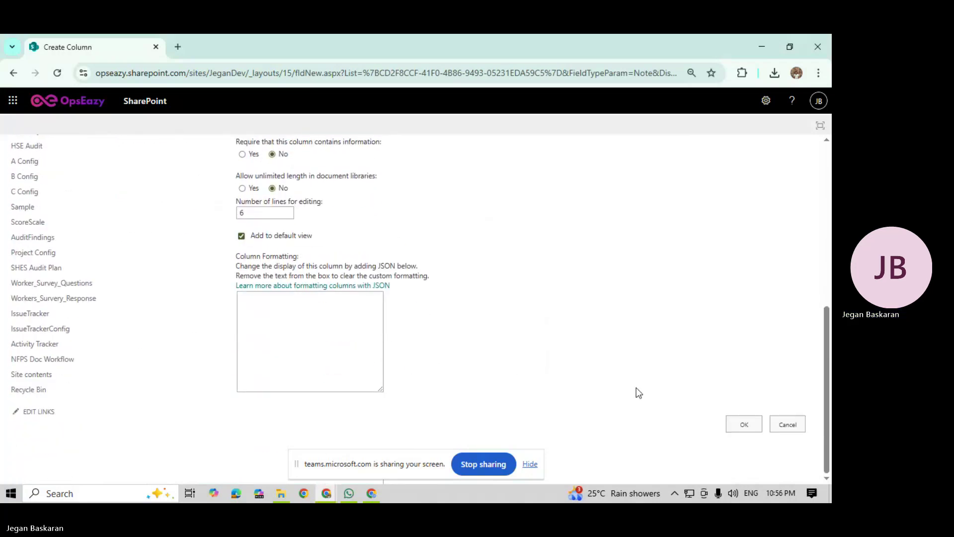
pyautogui.scroll(8, 618, 393)
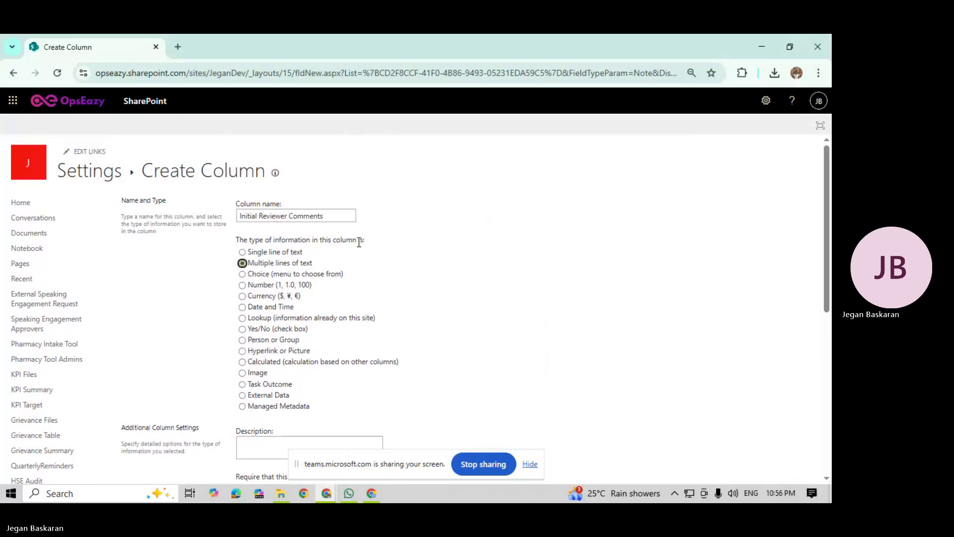
pyautogui.scroll(-8, 435, 296)
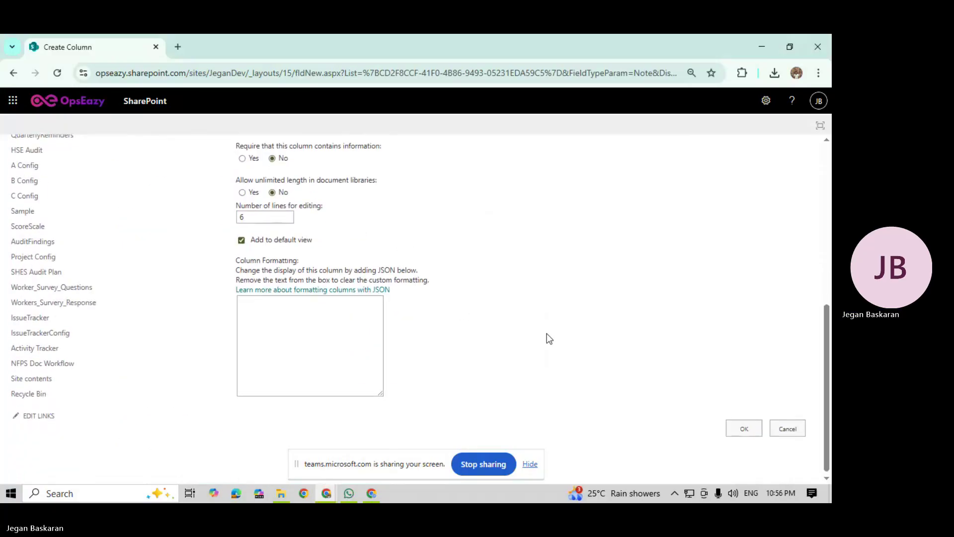
pyautogui.click(728, 421)
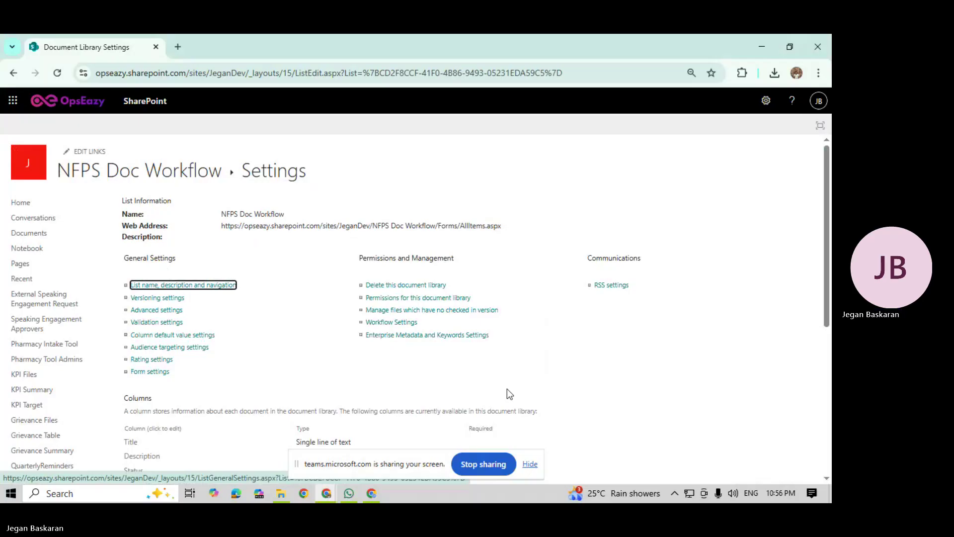
# Step: Create a Single line of text column named Initial Review Completed On in the library, keeping its default settings
pyautogui.scroll(-5, 238, 321)
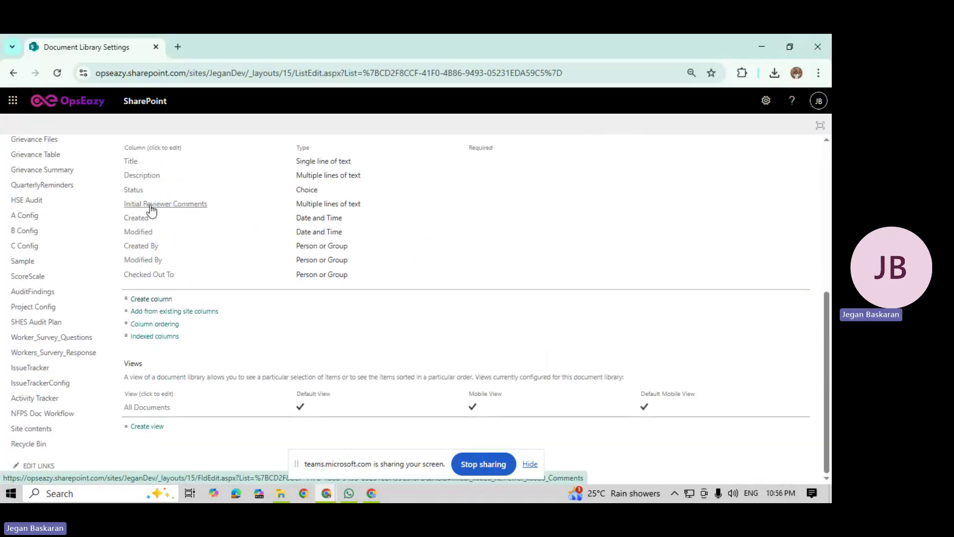
pyautogui.scroll(3, 169, 308)
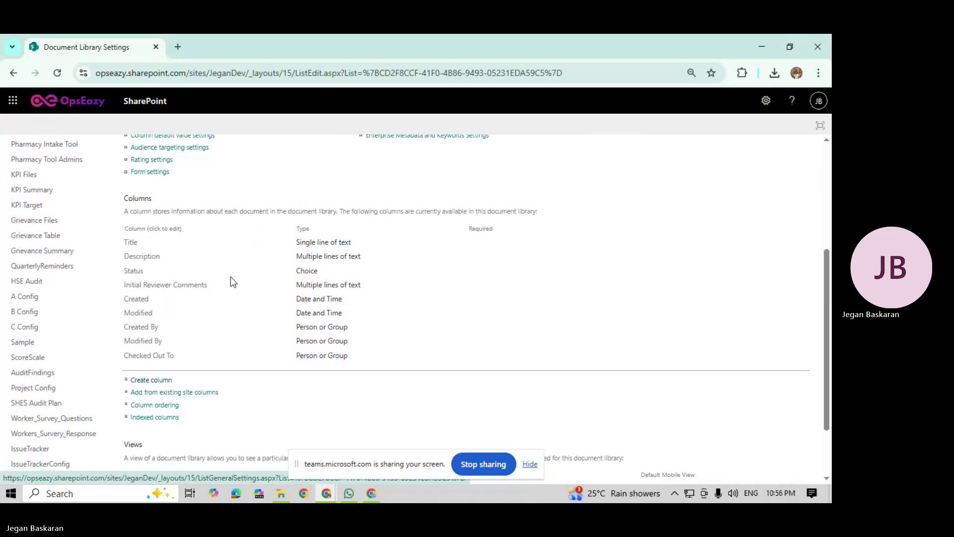
pyautogui.scroll(-2, 231, 281)
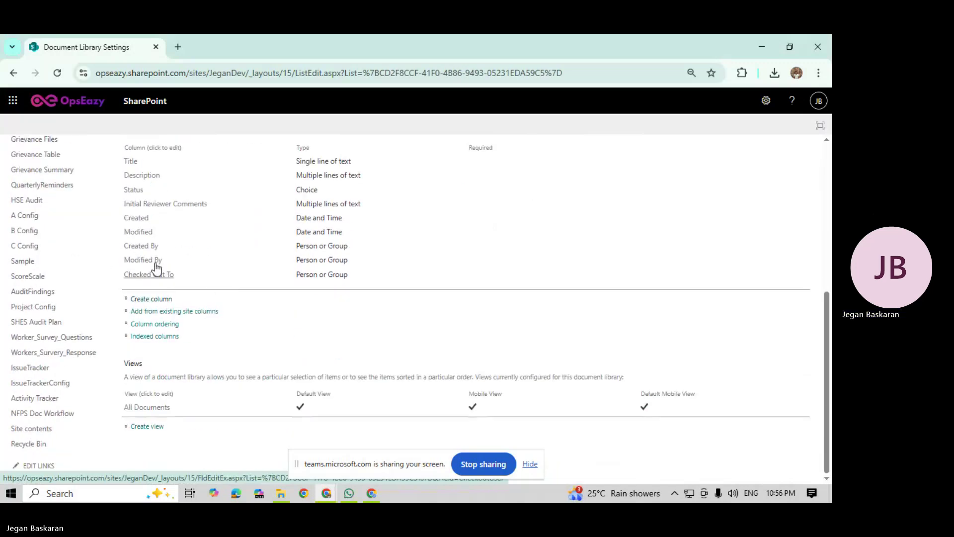
pyautogui.click(164, 303)
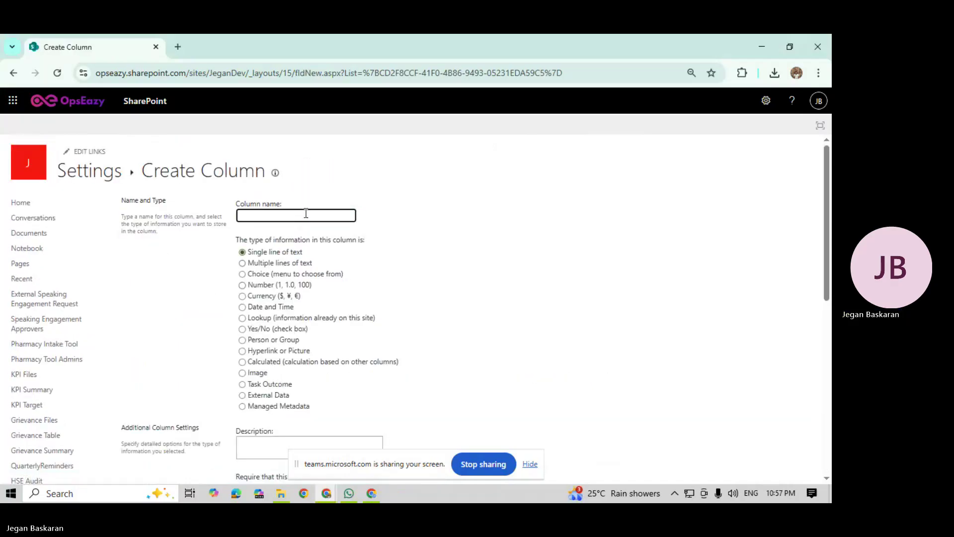
pyautogui.write('C')
pyautogui.press('BackSpace')
pyautogui.write('Ini')
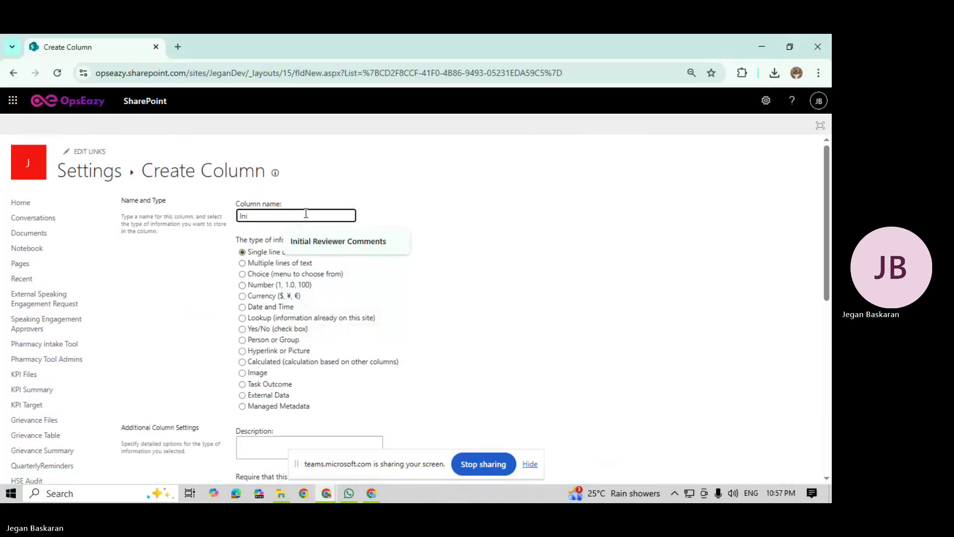
pyautogui.write('tial Review')
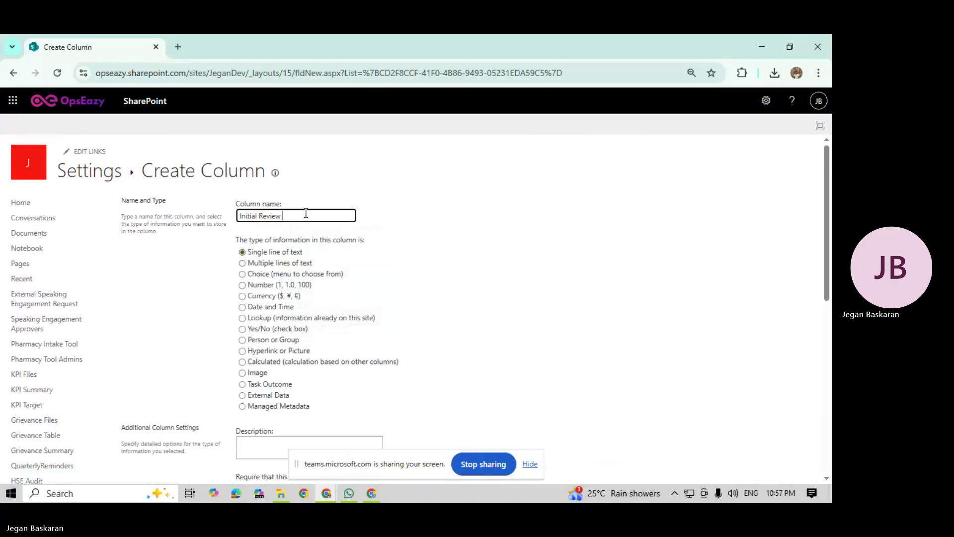
pyautogui.write(' Completed On')
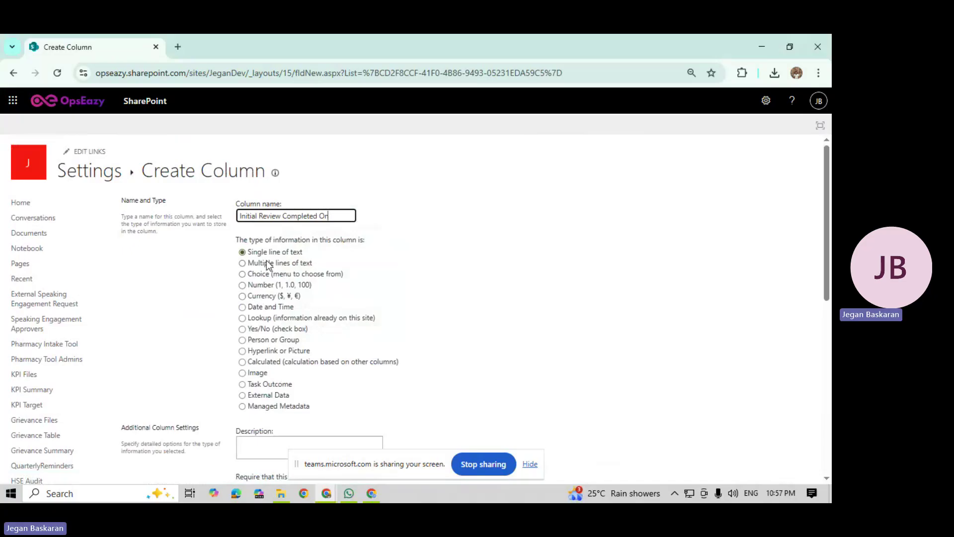
pyautogui.click(445, 284)
pyautogui.scroll(-5, 445, 284)
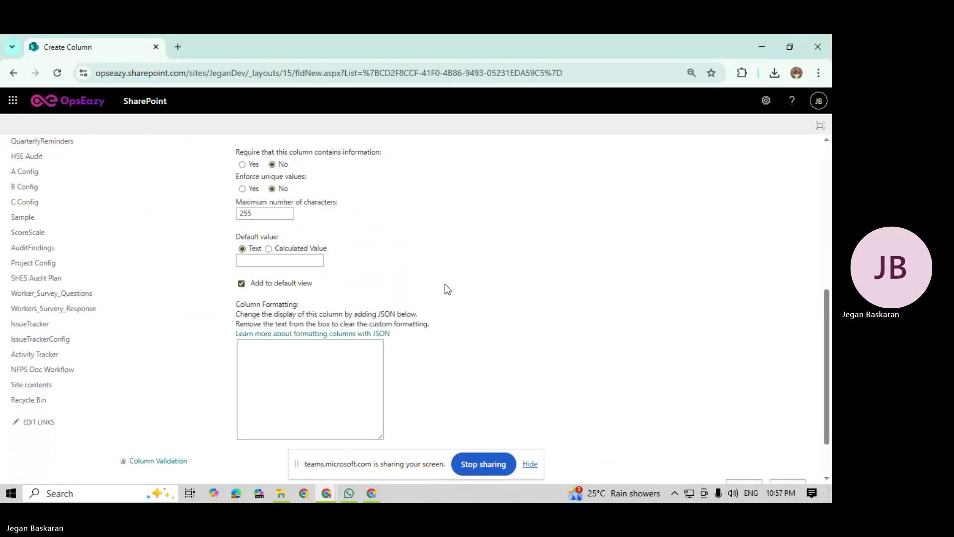
pyautogui.scroll(-2, 445, 284)
pyautogui.click(744, 423)
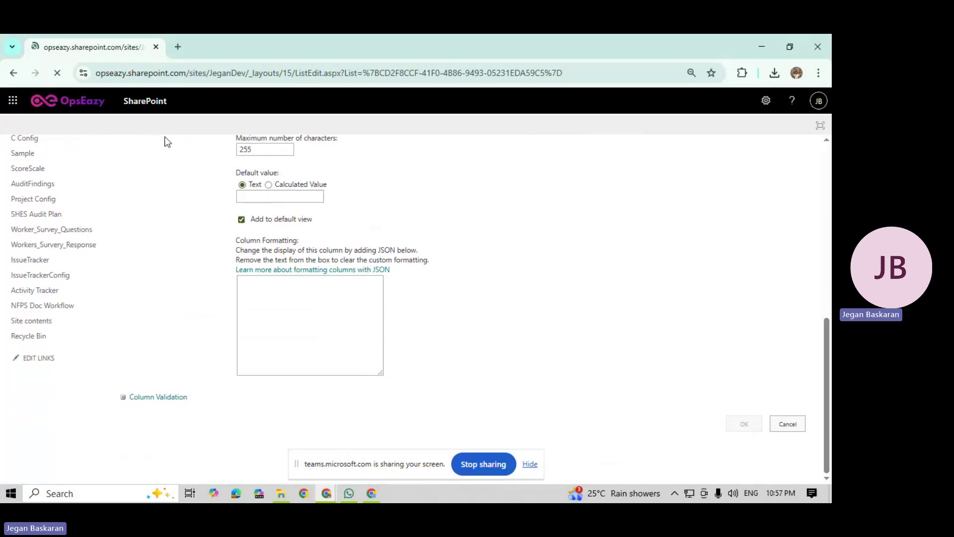
# Step: Create a Multiple lines of text column named Document Reviewer Comments in the library, keeping its default settings
pyautogui.scroll(-5, 394, 328)
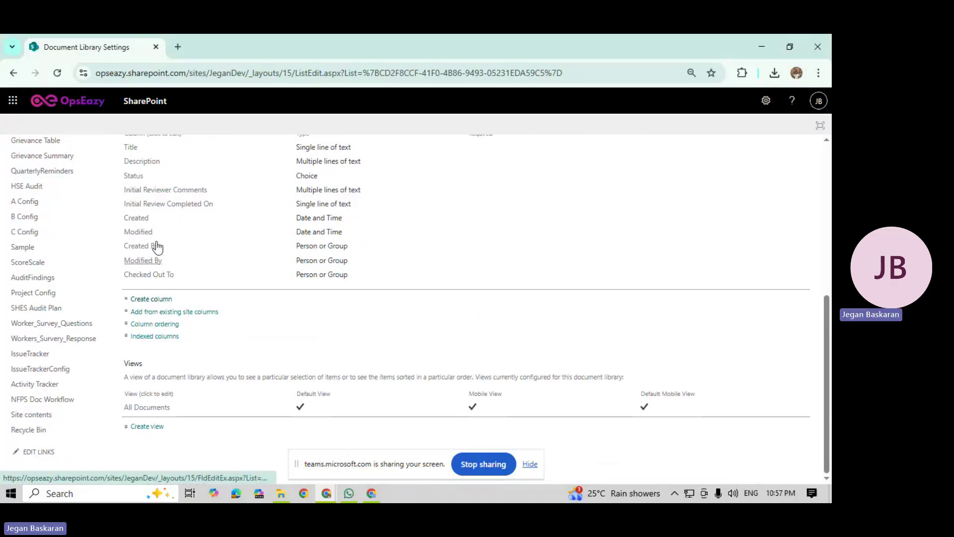
pyautogui.click(157, 301)
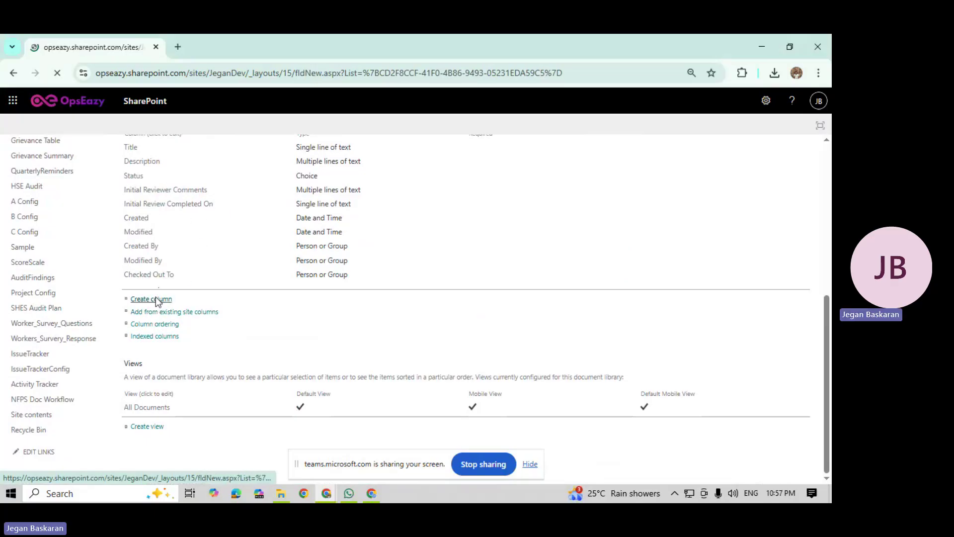
pyautogui.write('Doc')
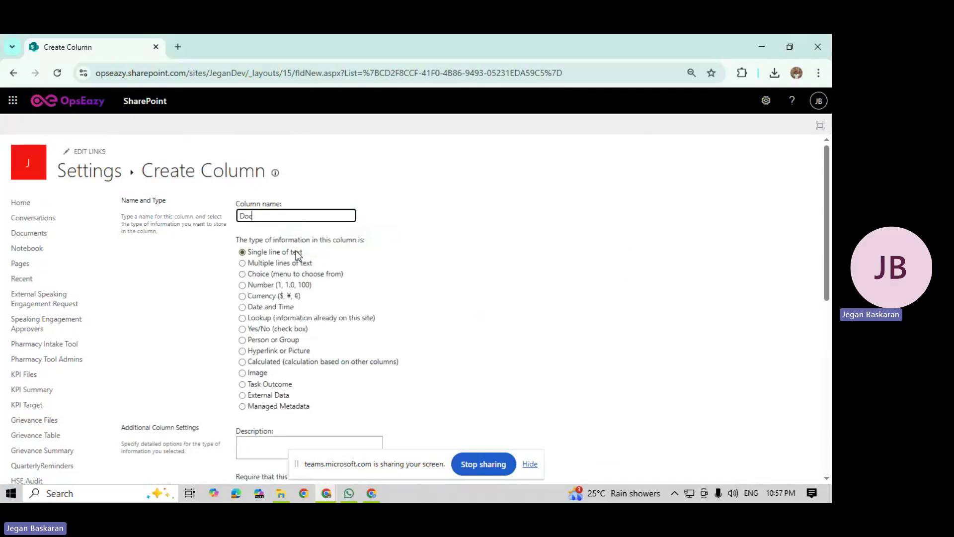
pyautogui.write('ument Reviewer Comments')
pyautogui.click(280, 264)
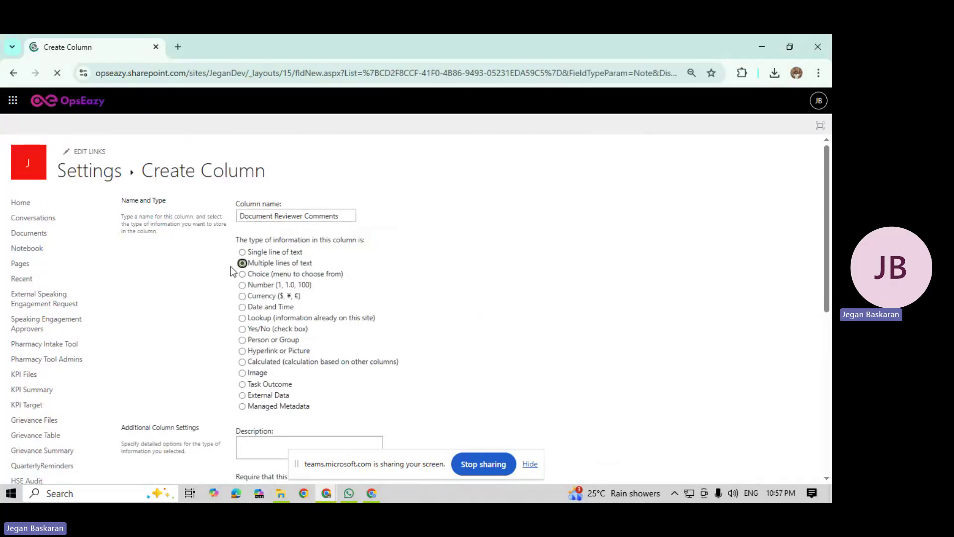
pyautogui.scroll(-6, 531, 360)
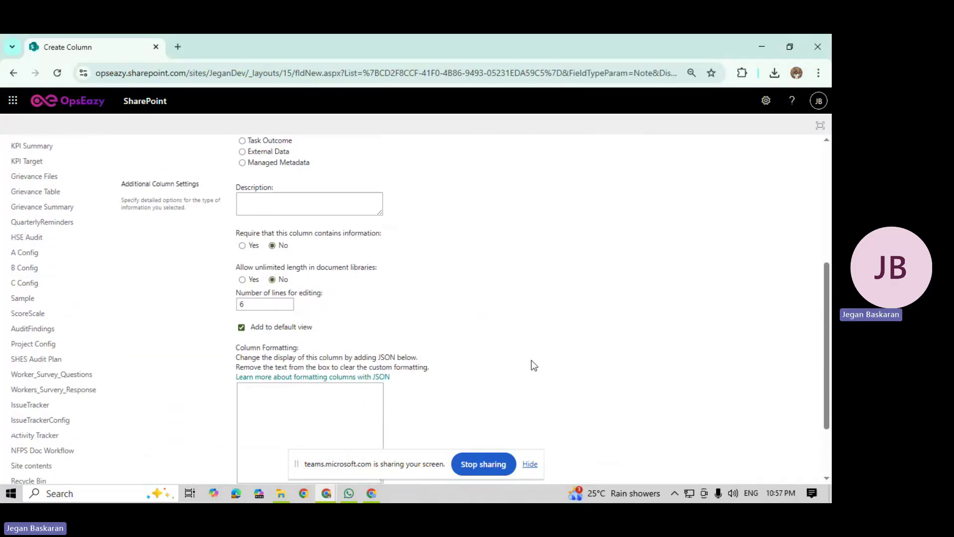
pyautogui.click(745, 425)
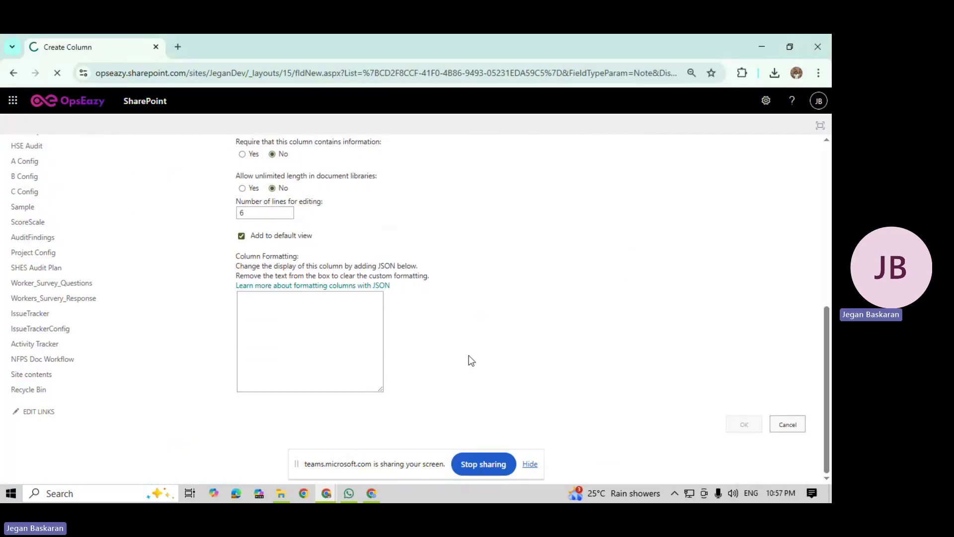
# Step: Create a Single line of text column named Document Review completed on in the library, keeping its default settings
pyautogui.scroll(-5, 336, 328)
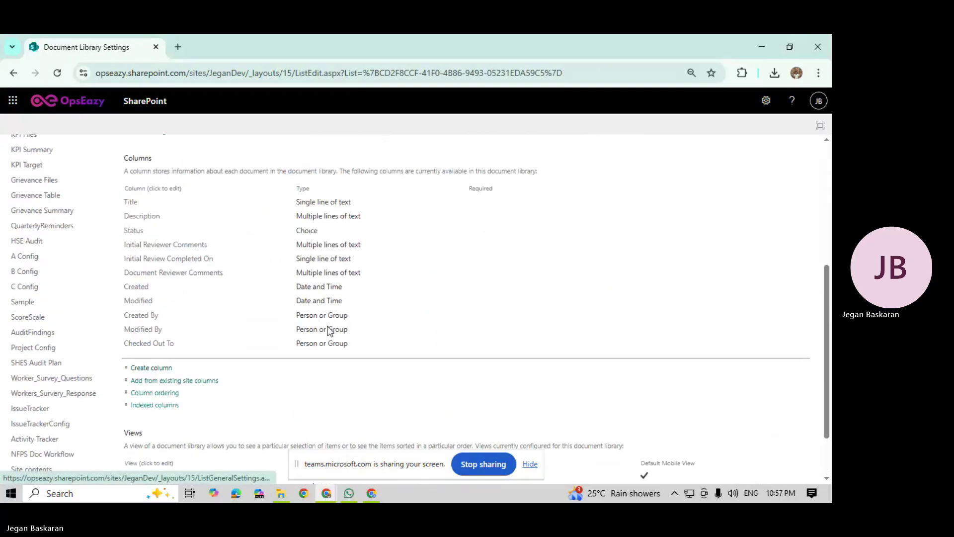
pyautogui.click(148, 364)
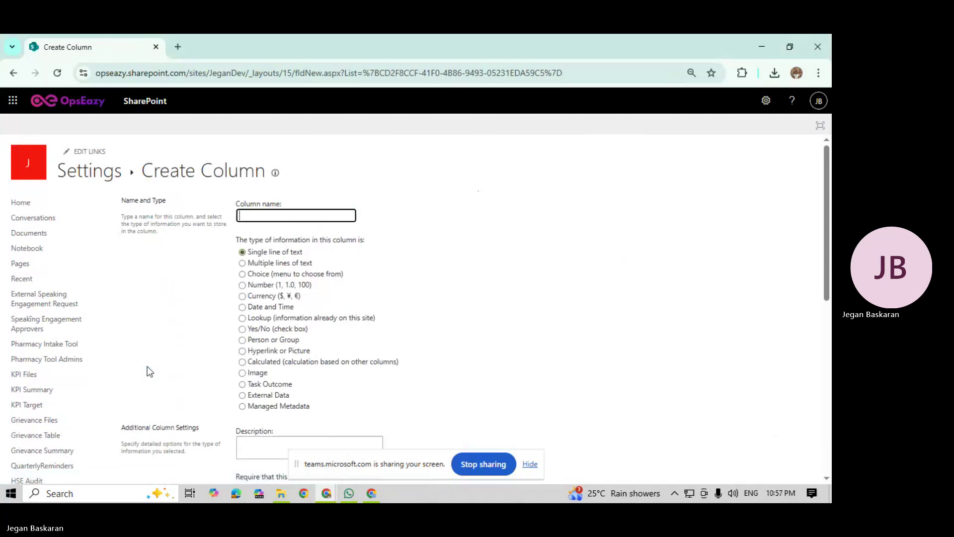
pyautogui.write('Docume')
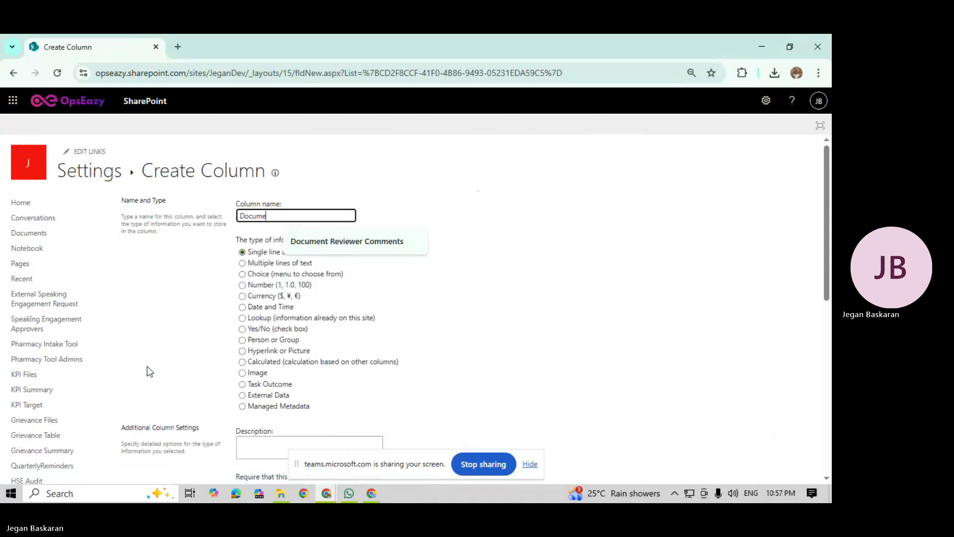
pyautogui.write('nt Review')
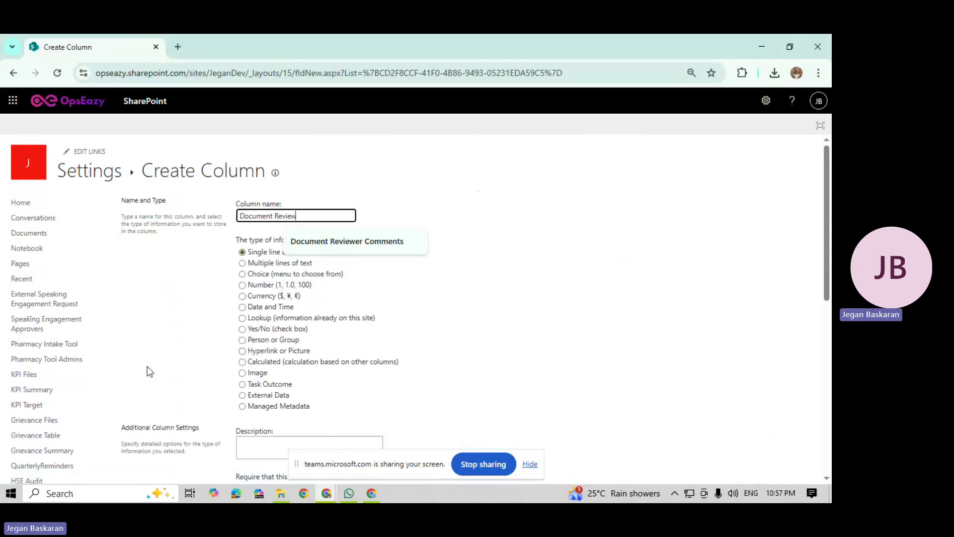
pyautogui.write(' completed')
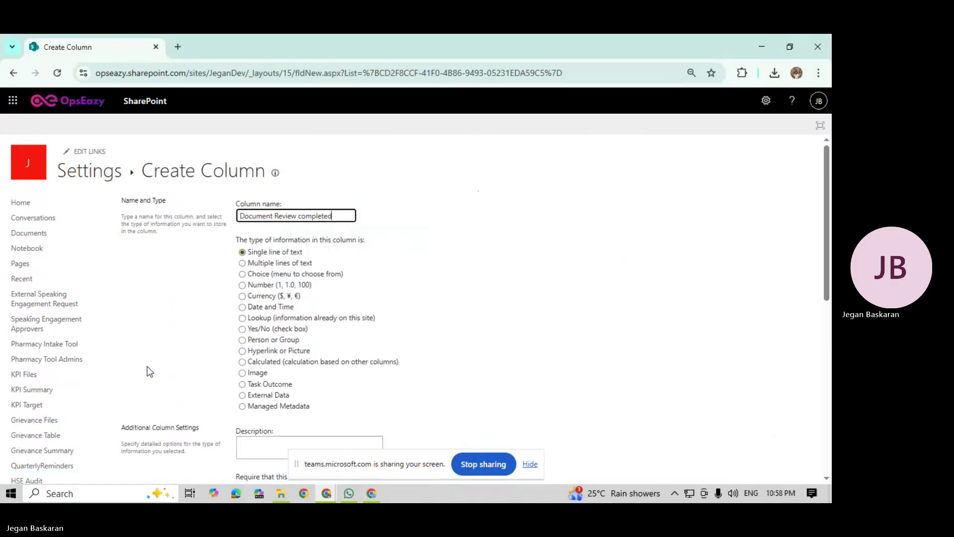
pyautogui.write(' on')
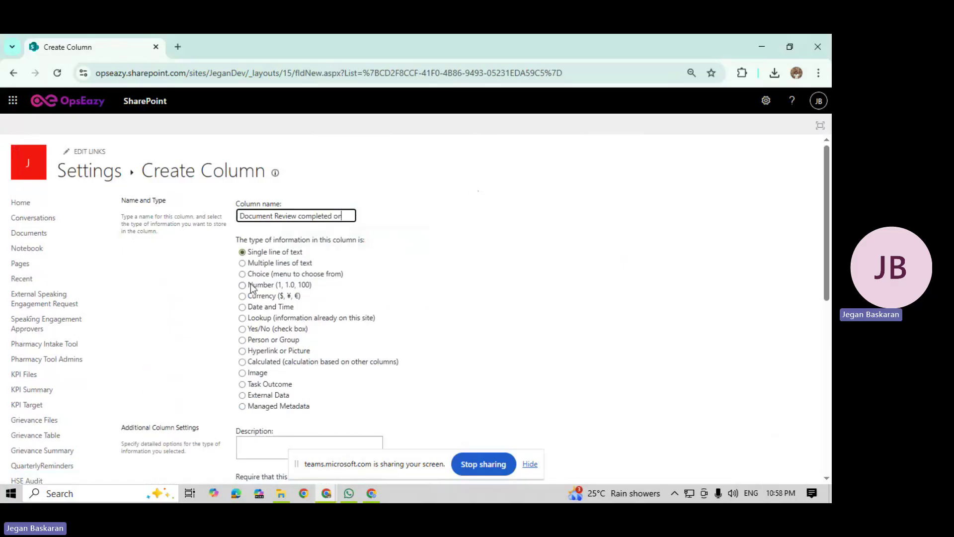
pyautogui.scroll(-8, 366, 380)
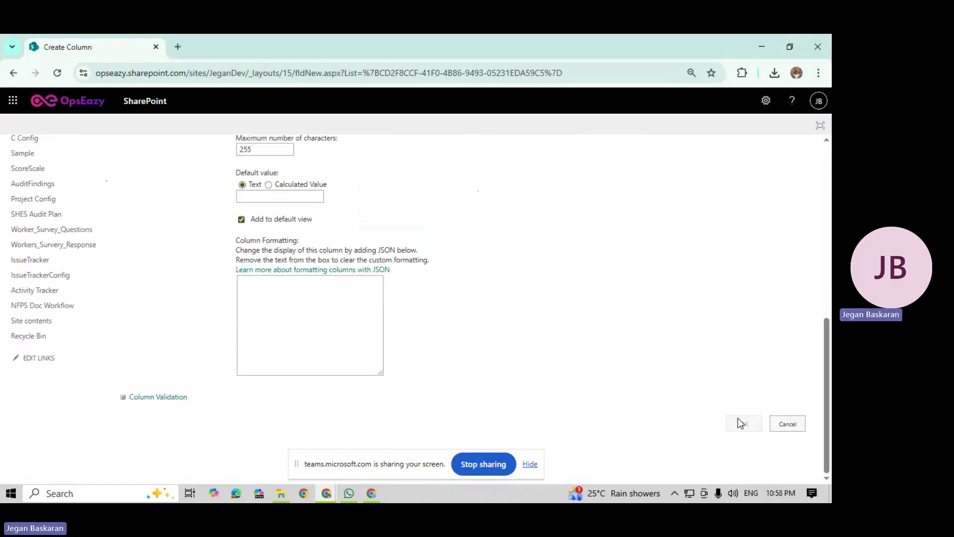
pyautogui.click(740, 422)
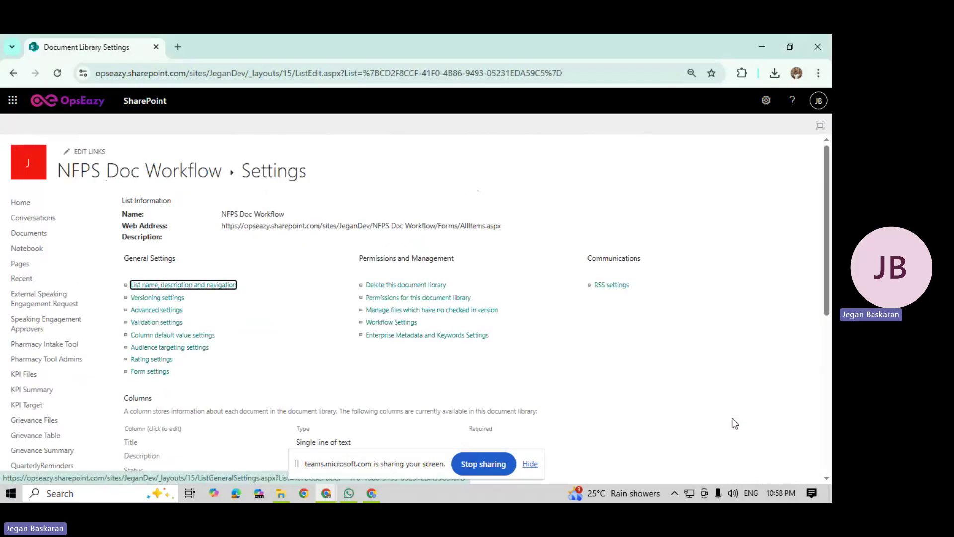
# Step: Open the Status column's settings and add the choice Rejected at Initial Review directly below Awaiting Initial Review
pyautogui.scroll(-6, 370, 389)
pyautogui.scroll(3, 209, 263)
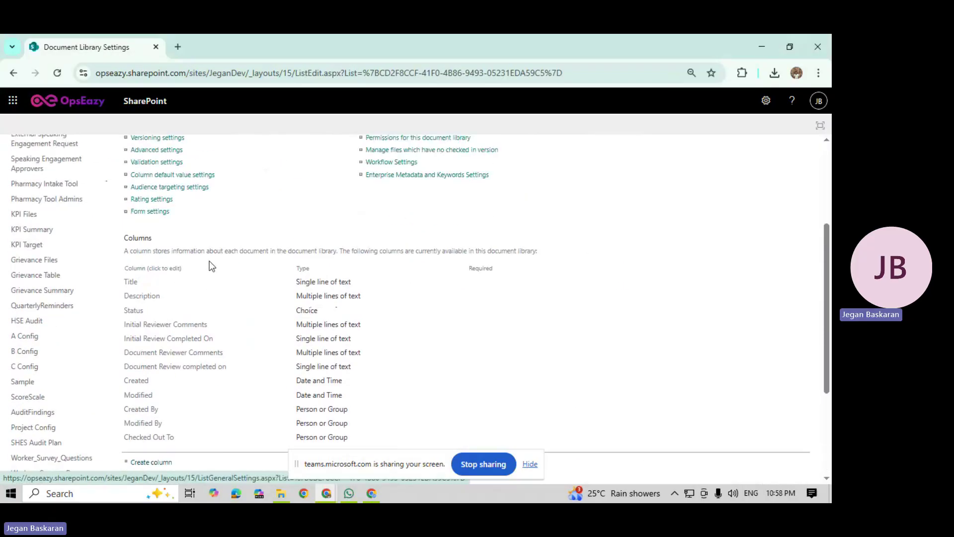
pyautogui.click(139, 310)
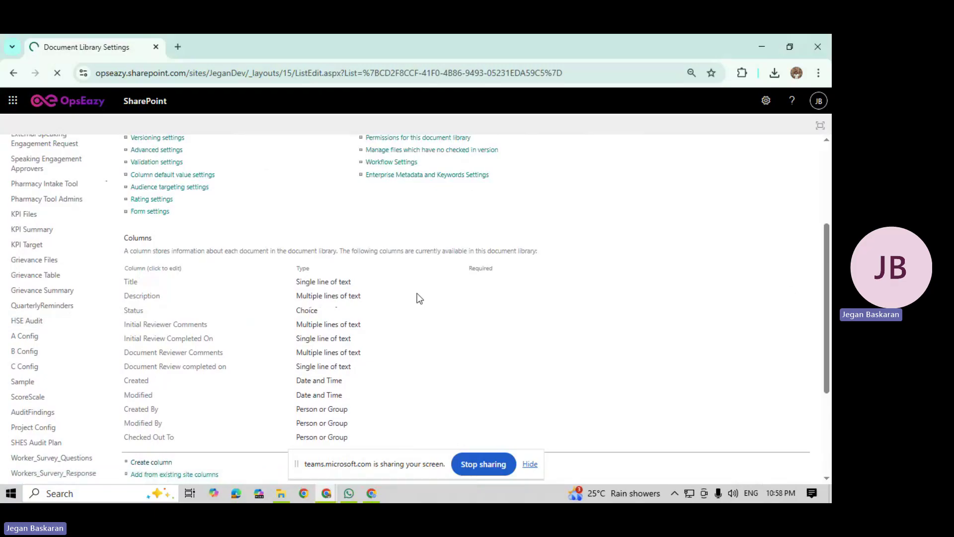
pyautogui.scroll(-3, 402, 300)
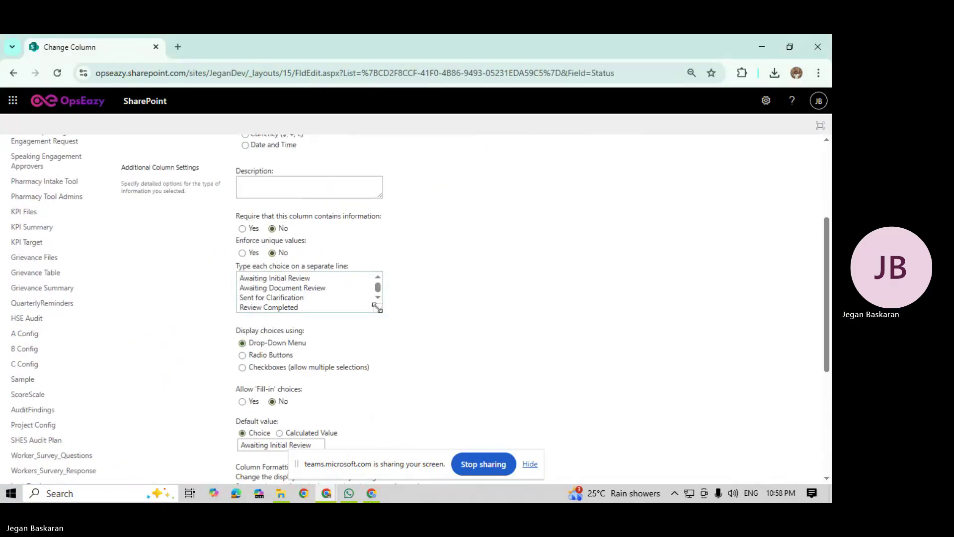
pyautogui.moveTo(379, 309); pyautogui.dragTo(420, 370)
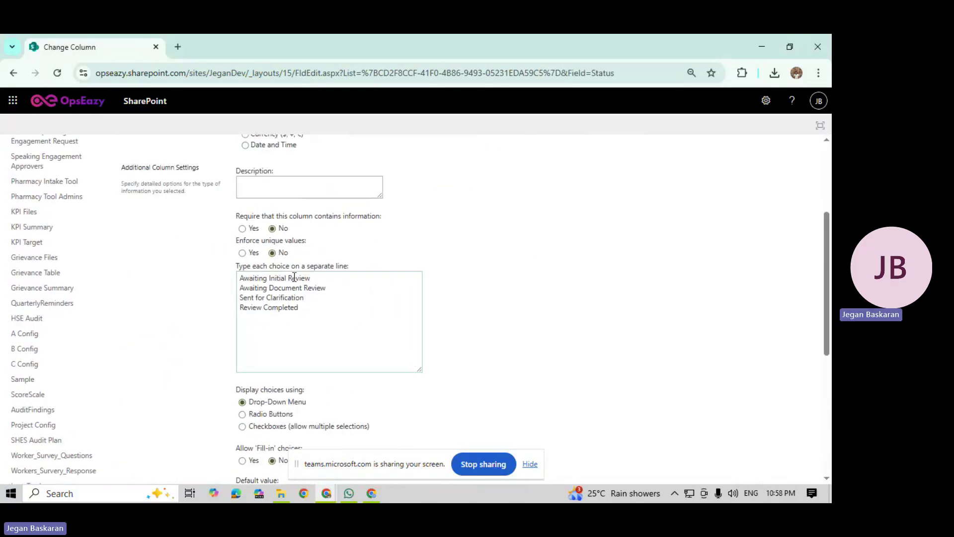
pyautogui.click(332, 279)
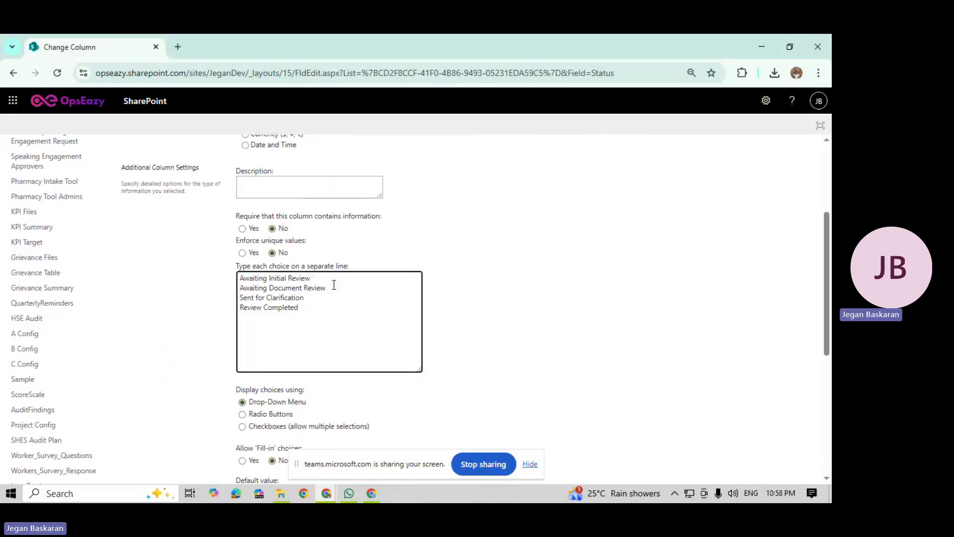
pyautogui.press('Return')
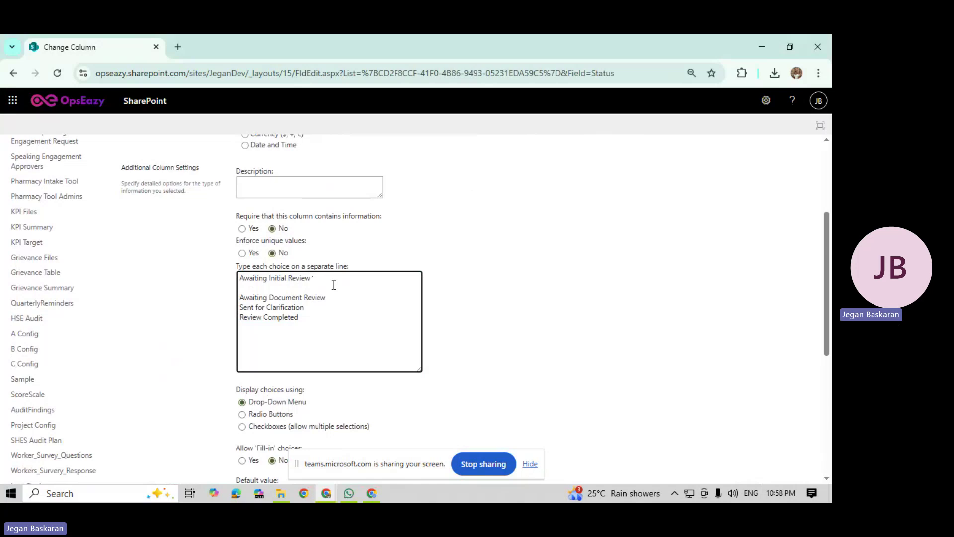
pyautogui.write('Rejected at Initial Review')
# Step: Add the choice Rejected at Document Review directly below Awaiting Document Review in the Status column
pyautogui.press('Return')
pyautogui.write('Re')
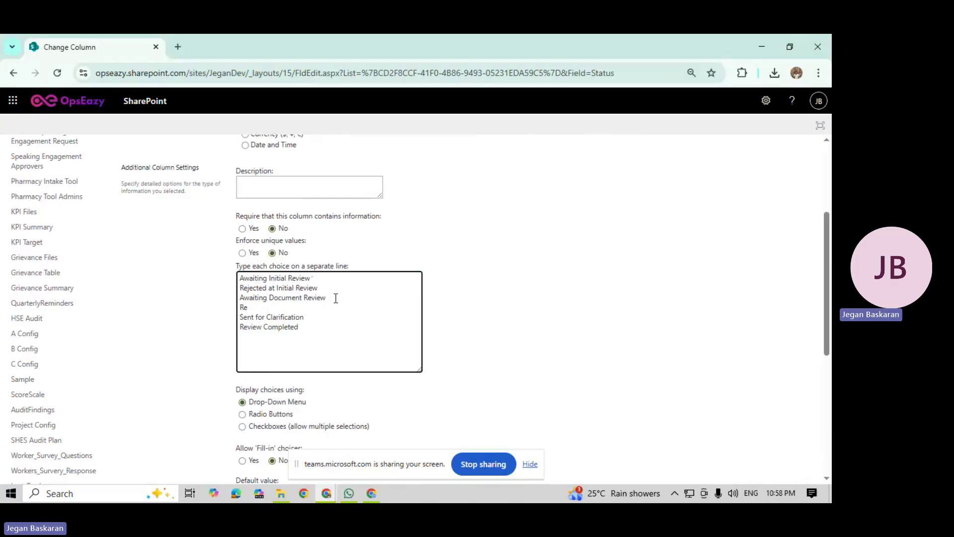
pyautogui.write('jected at')
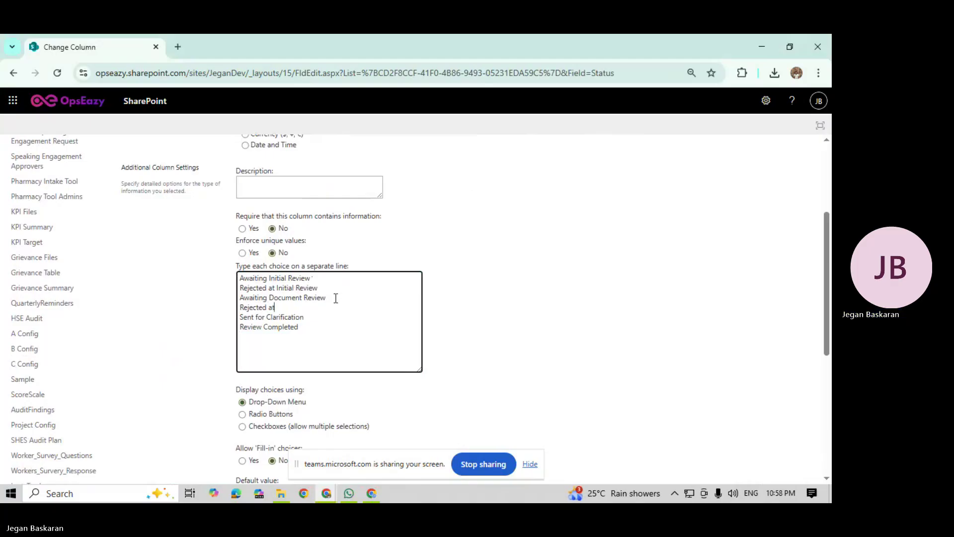
pyautogui.write('d')
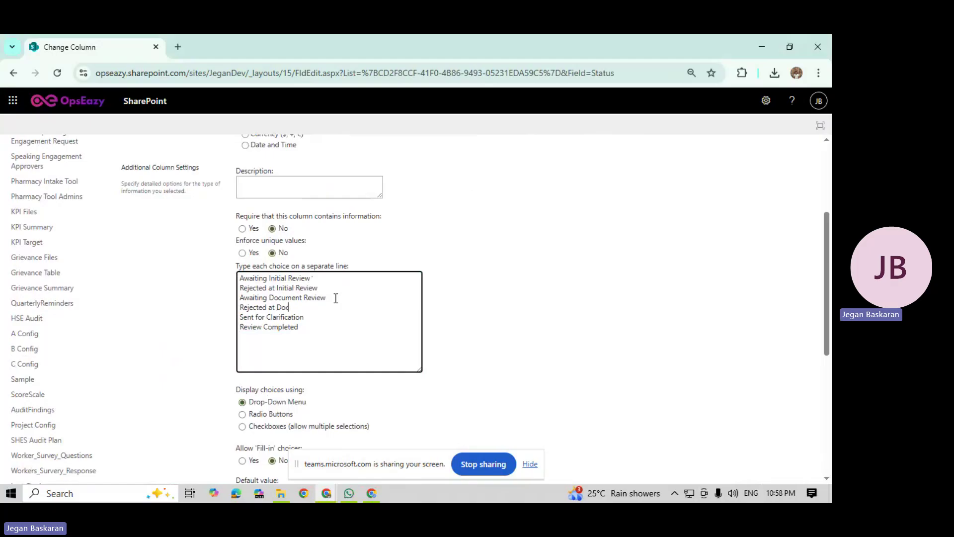
pyautogui.write('ocument Review')
# Step: Change the Review Completed choice to Review Completed - Approved and save the Status column
pyautogui.click(553, 378)
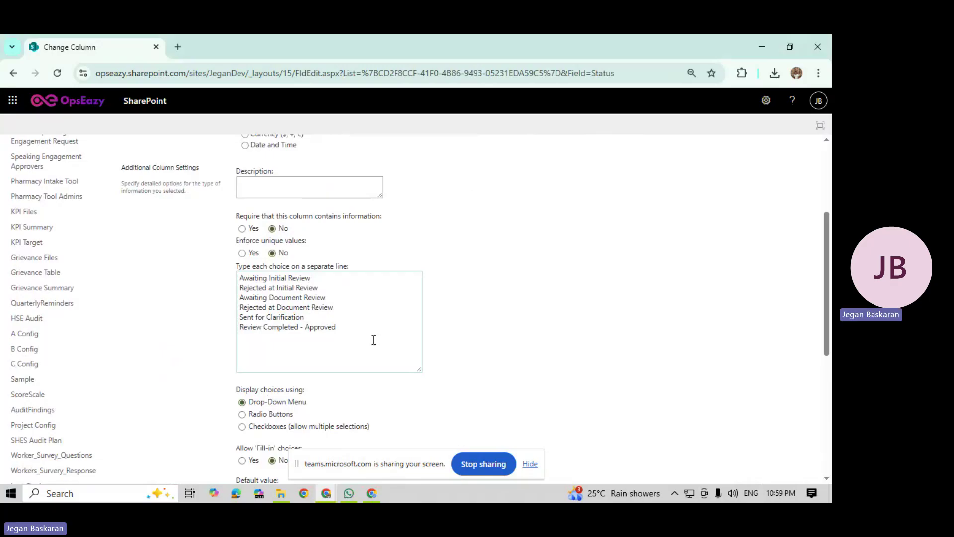
pyautogui.click(346, 326)
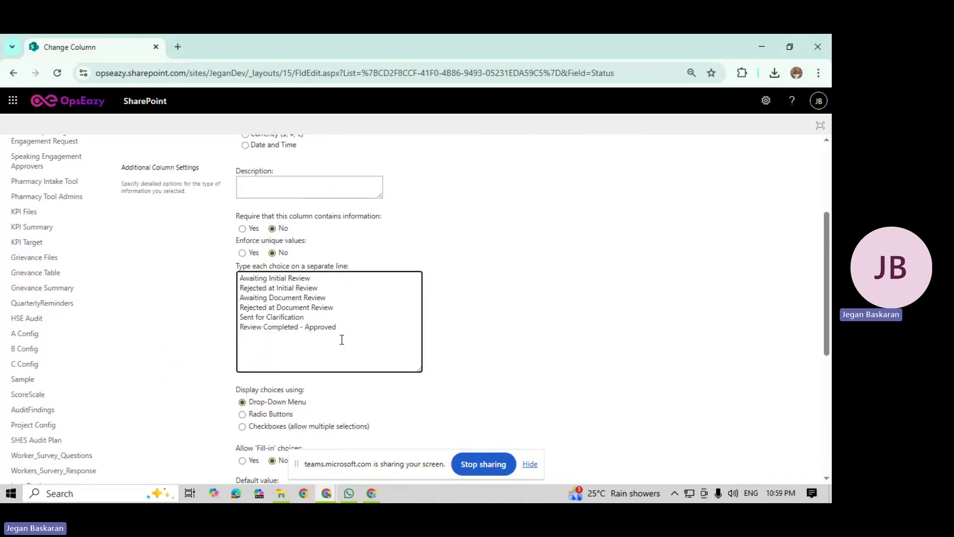
pyautogui.scroll(-6, 531, 327)
pyautogui.click(748, 422)
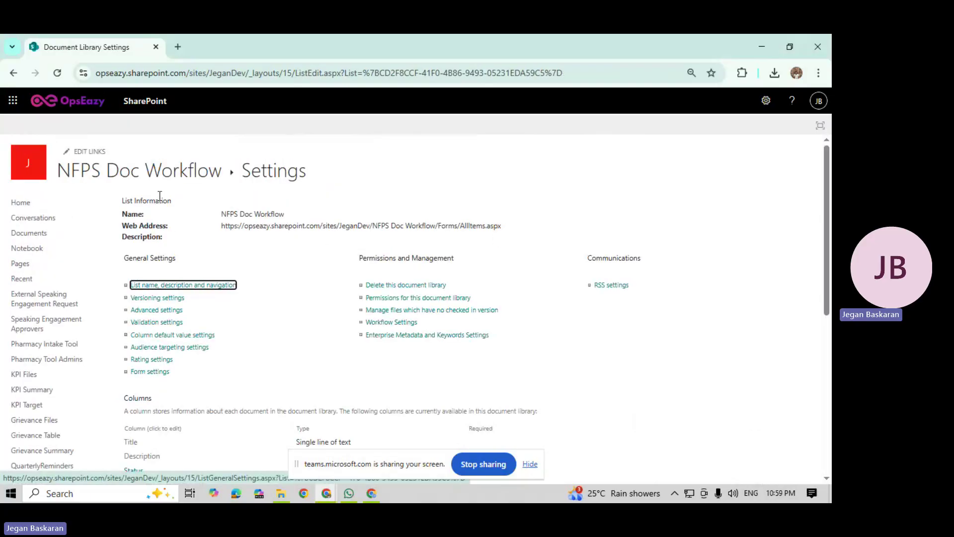
# Step: Return to the NFPS Doc Workflow library and deselect Modified and Modified By in its view columns
pyautogui.click(164, 168)
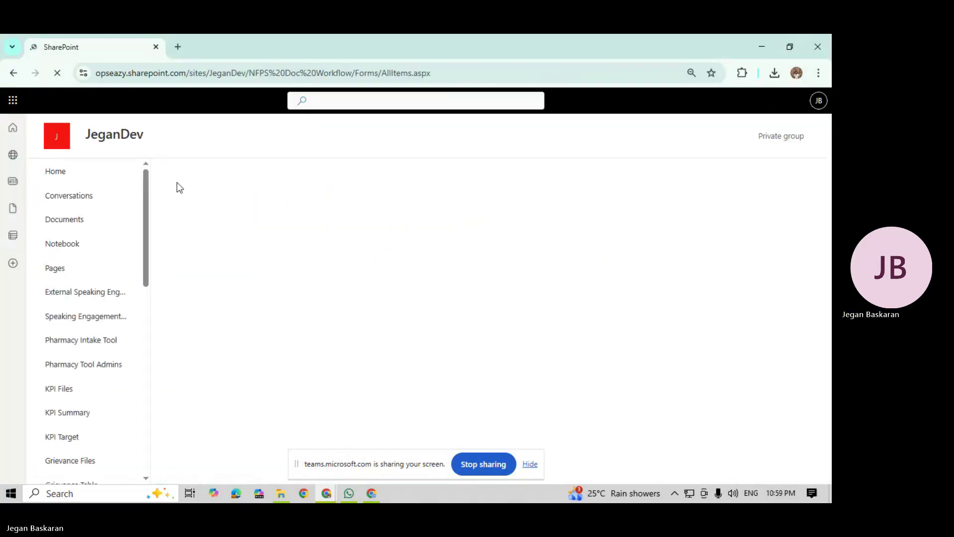
pyautogui.moveTo(164, 215); pyautogui.dragTo(218, 215)
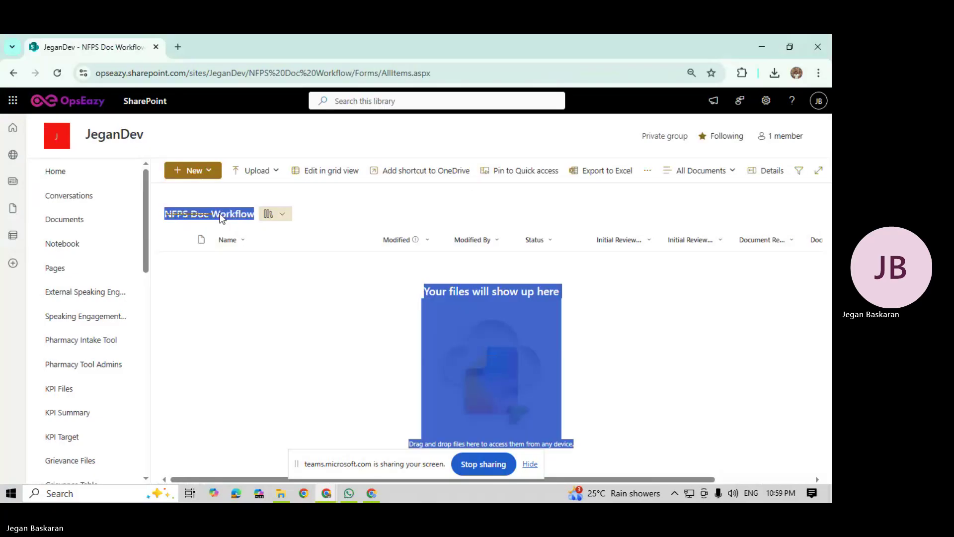
pyautogui.click(214, 298)
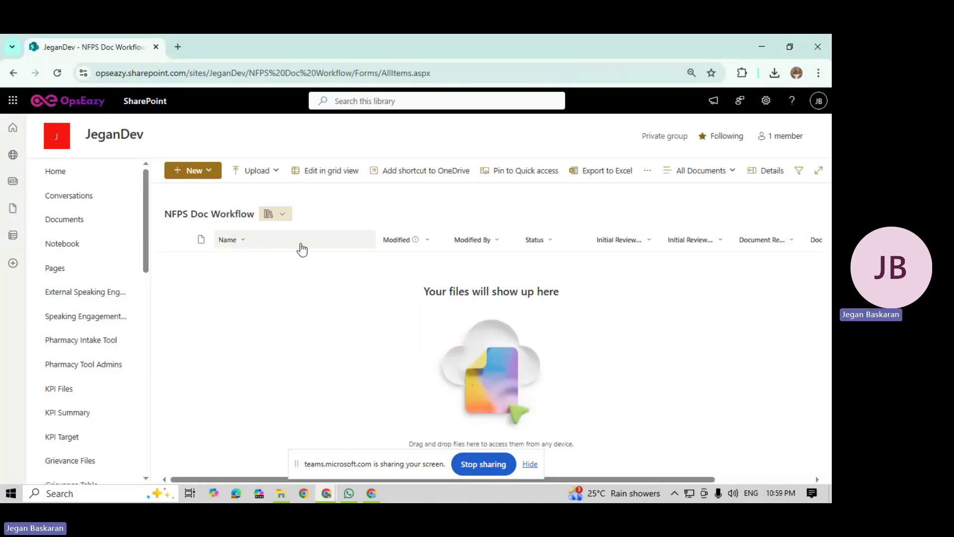
pyautogui.click(300, 247)
pyautogui.moveTo(258, 302)
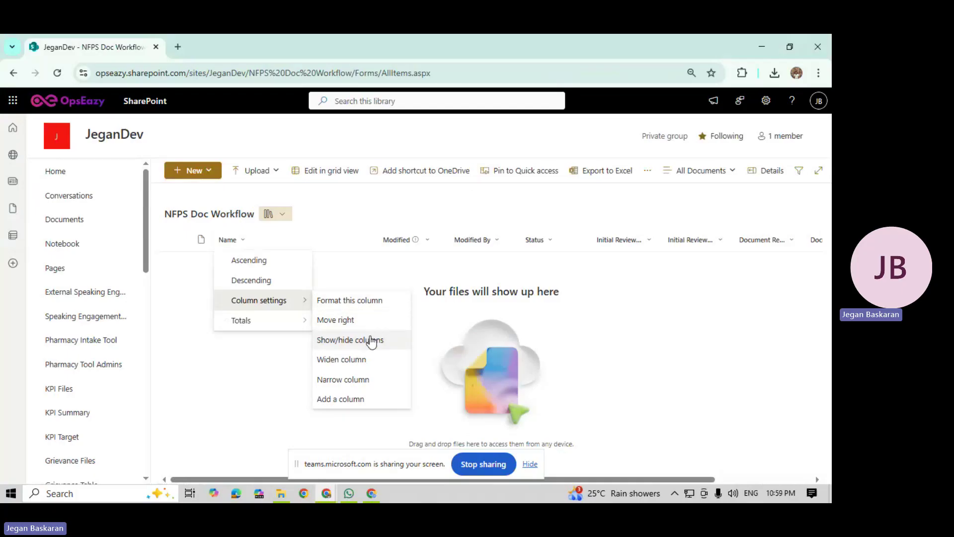
pyautogui.click(369, 339)
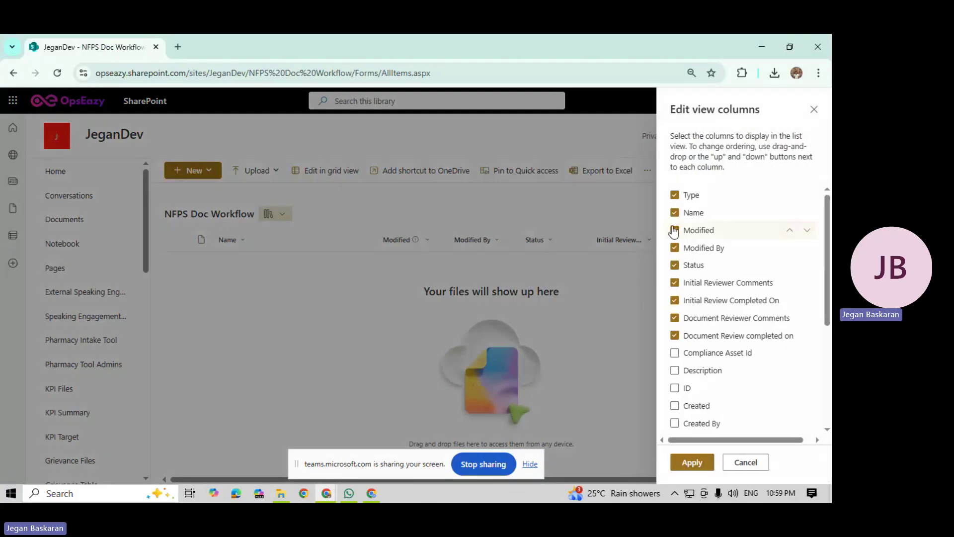
pyautogui.click(673, 231)
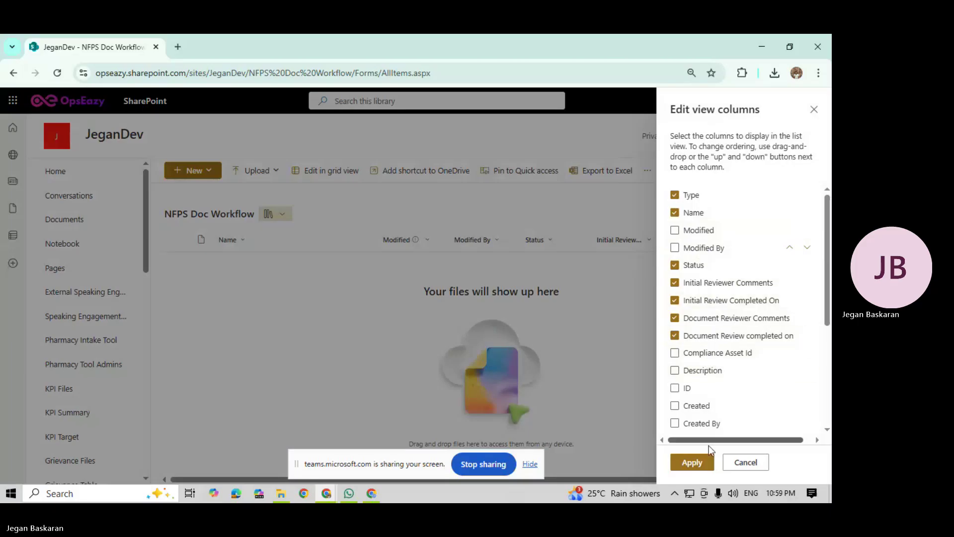
# Step: Place ID first in the view's column order, include it in the view and apply the column changes
pyautogui.moveTo(698, 388); pyautogui.dragTo(700, 193)
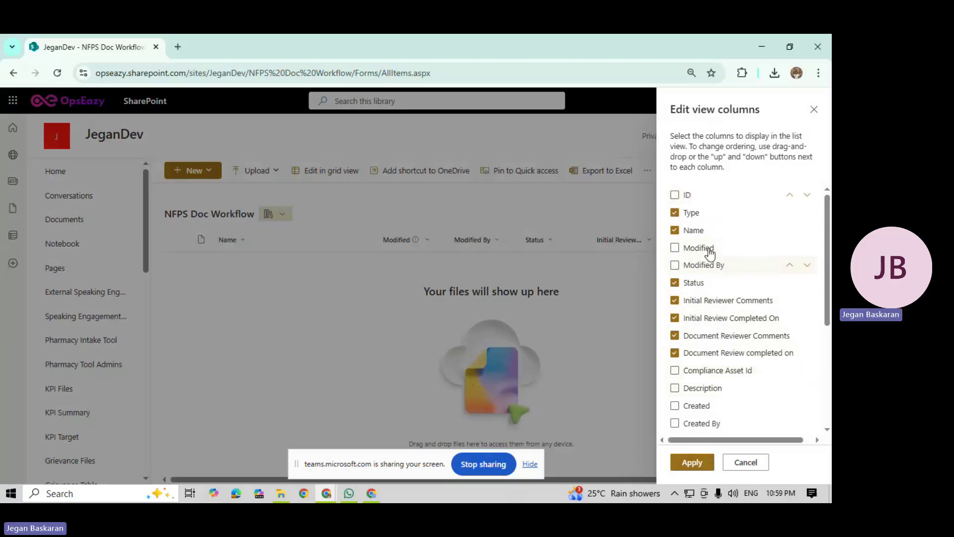
pyautogui.click(674, 195)
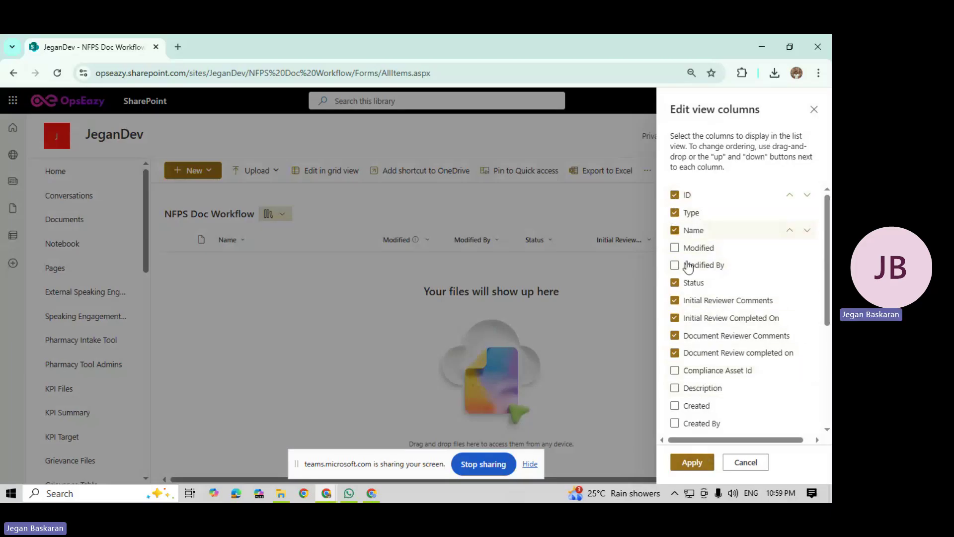
pyautogui.click(692, 462)
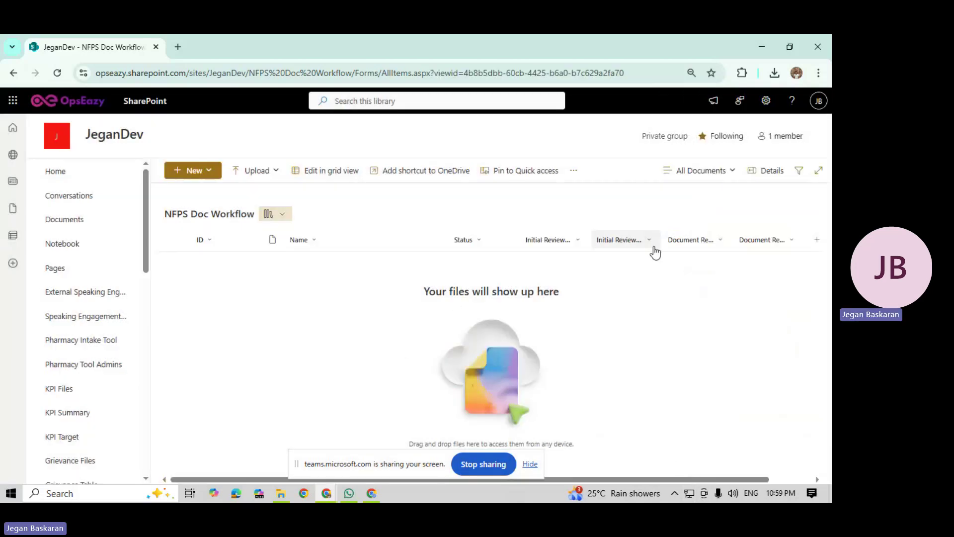
# Step: Switch to Power Automate in a new browser tab and start an automated cloud flow named NFPS Doc Workflow
pyautogui.click(177, 46)
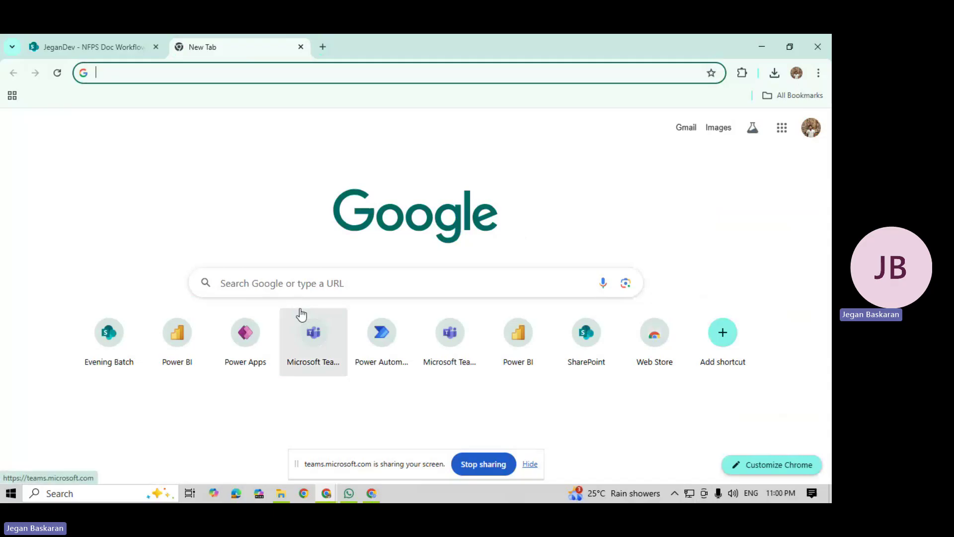
pyautogui.click(381, 337)
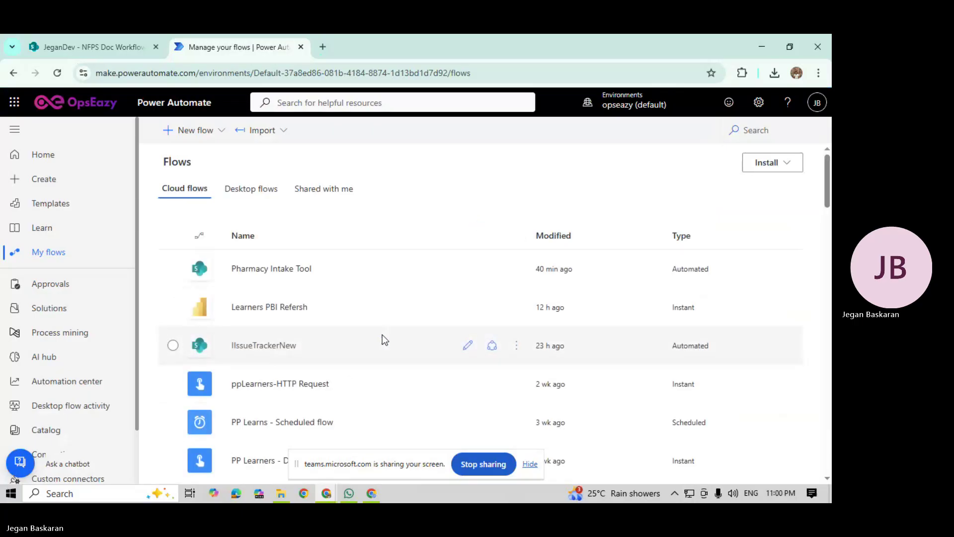
pyautogui.click(195, 130)
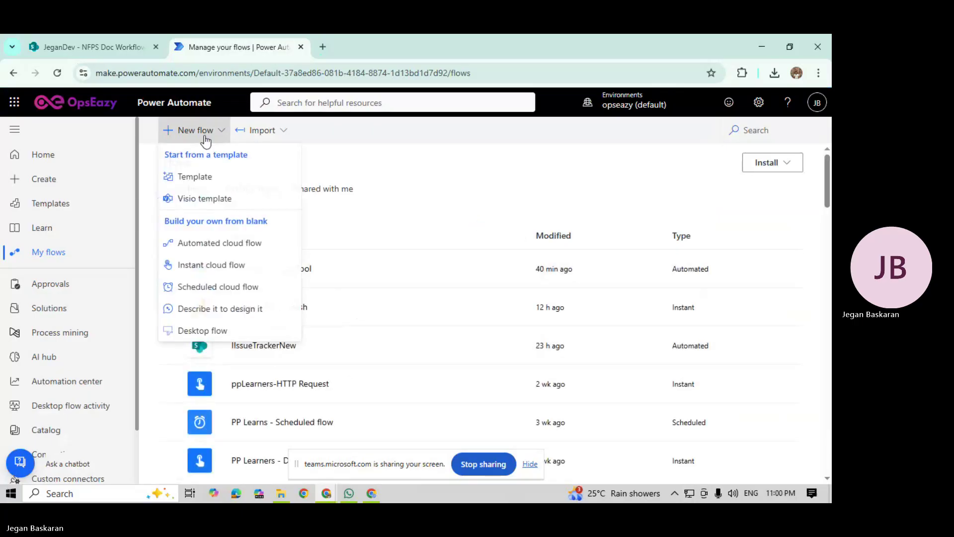
pyautogui.click(208, 243)
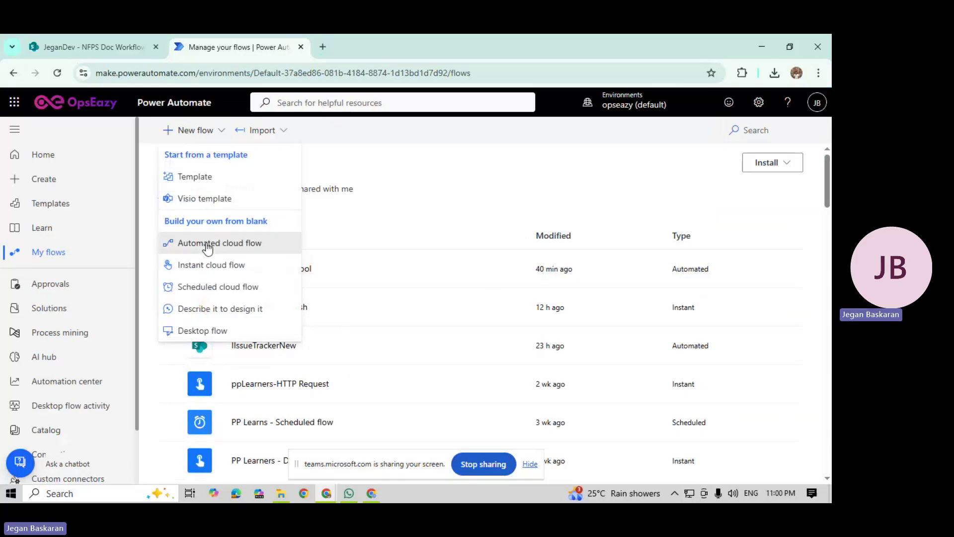
pyautogui.click(495, 171)
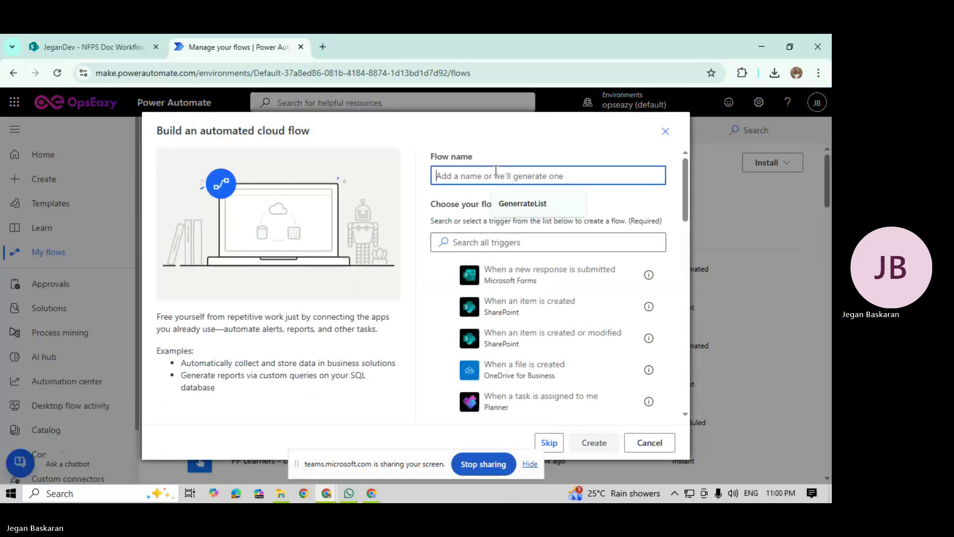
pyautogui.write('NFPS')
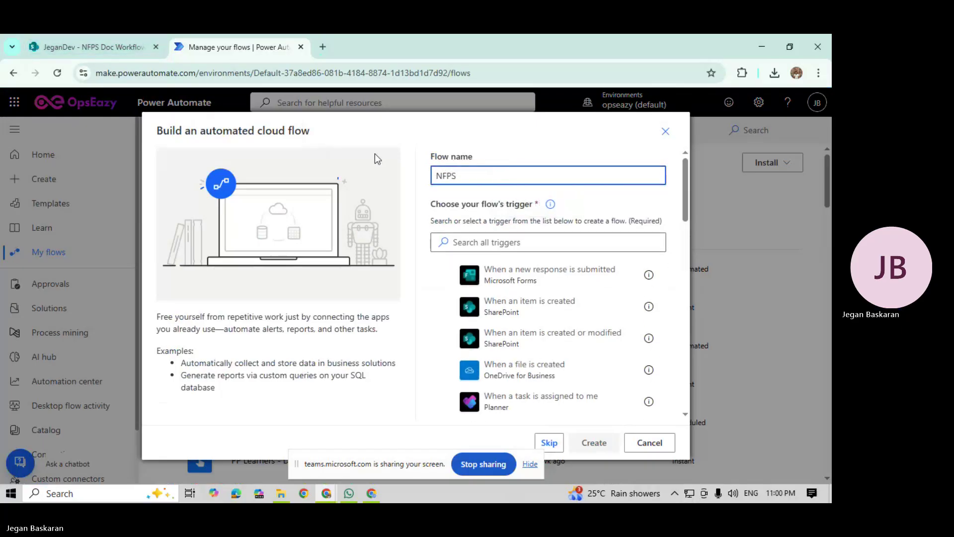
pyautogui.write(' Do')
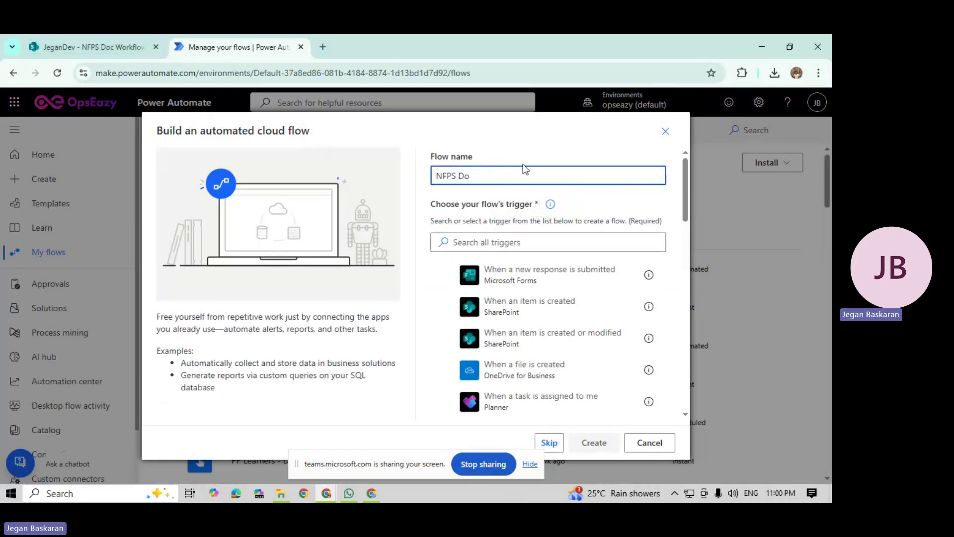
pyautogui.write('c Workflow')
# Step: Find the SharePoint trigger When a file is created or modified (properties only) and create the flow with it
pyautogui.click(511, 244)
pyautogui.write('file')
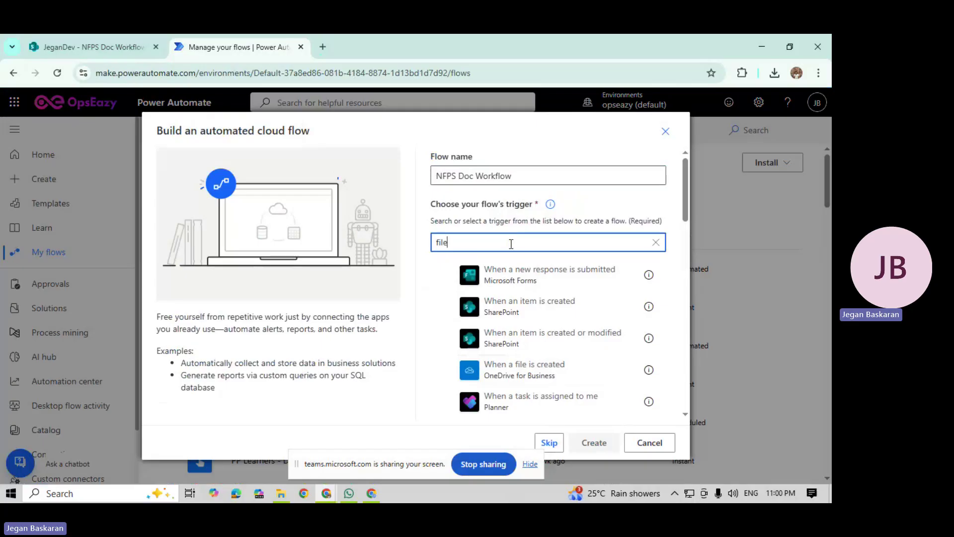
pyautogui.scroll(-3, 529, 328)
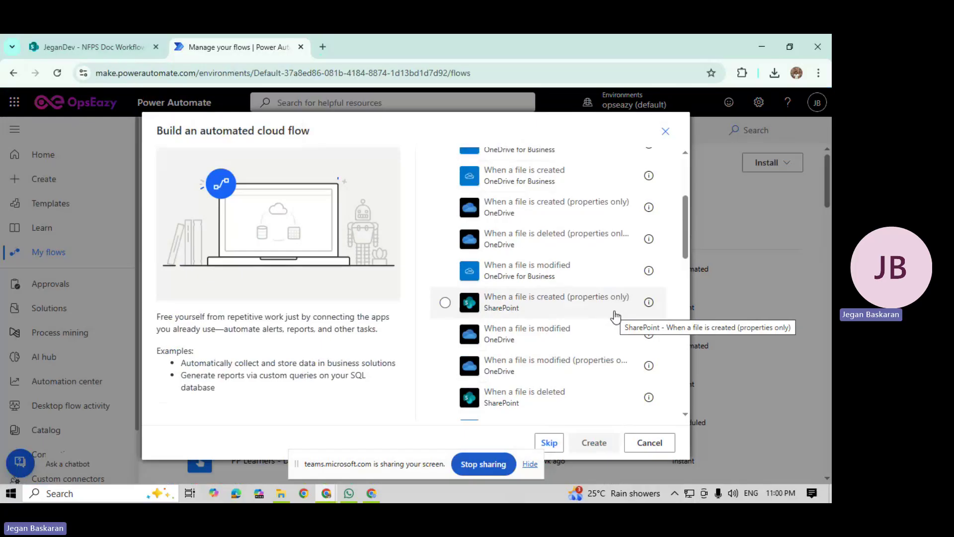
pyautogui.scroll(-2, 616, 316)
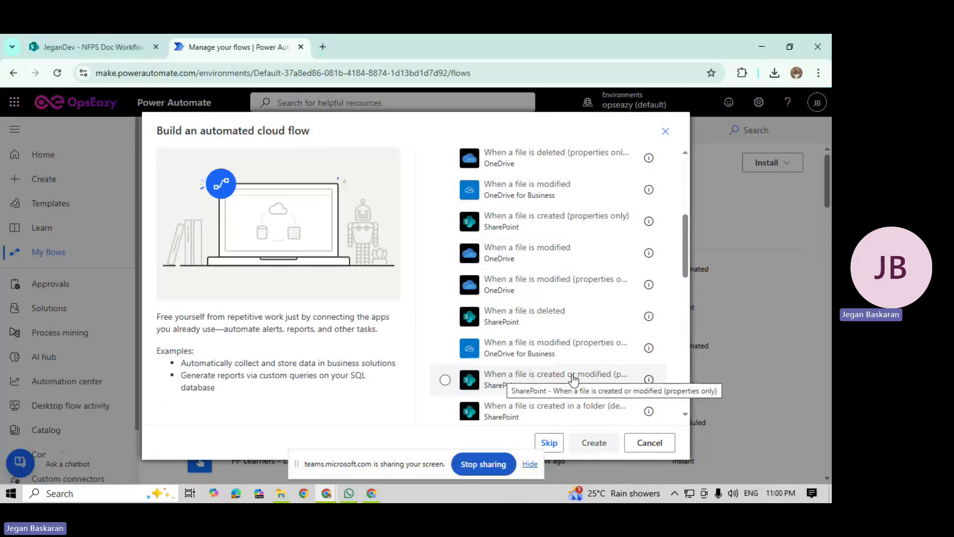
pyautogui.click(602, 381)
pyautogui.click(597, 444)
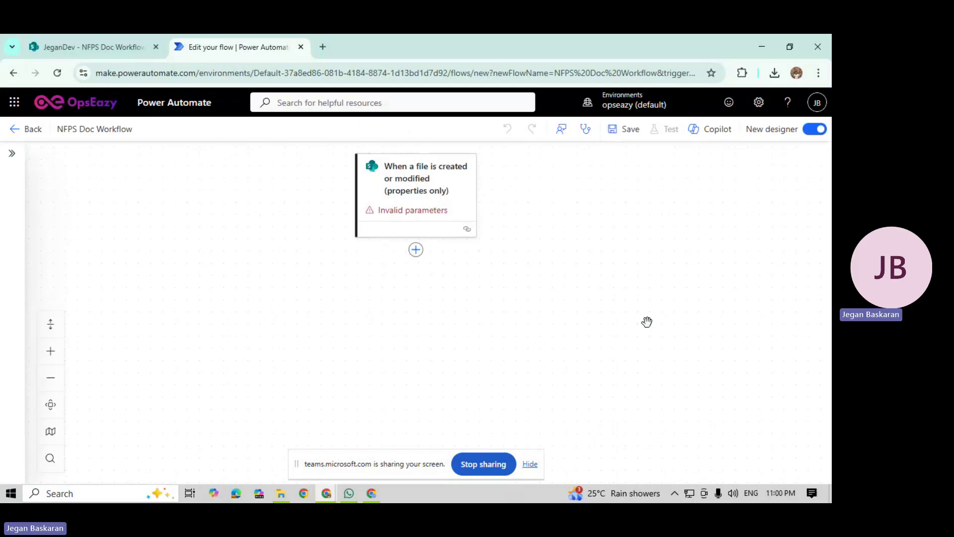
# Step: Set the trigger's site address to the JeganDev site and its library to NFPS Doc Workflow
pyautogui.click(431, 196)
pyautogui.click(69, 259)
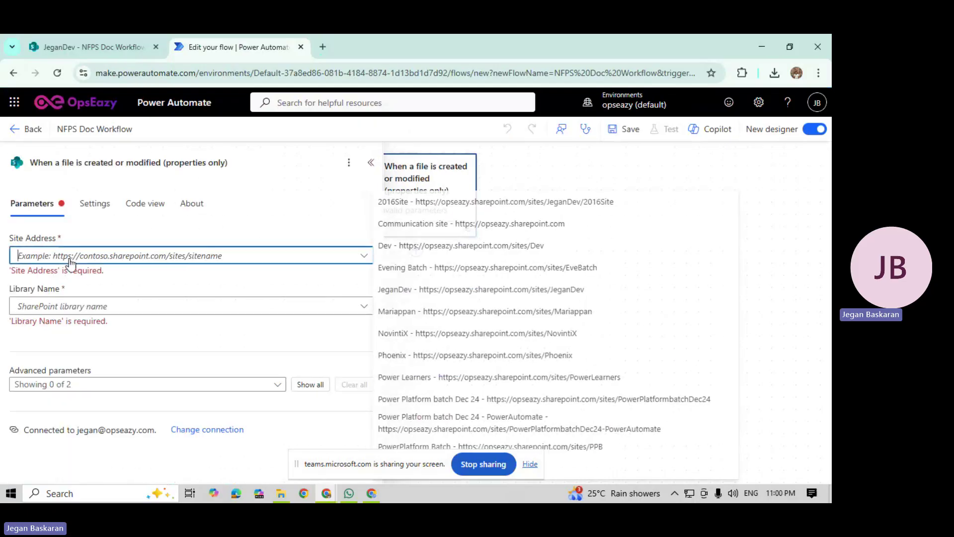
pyautogui.click(428, 293)
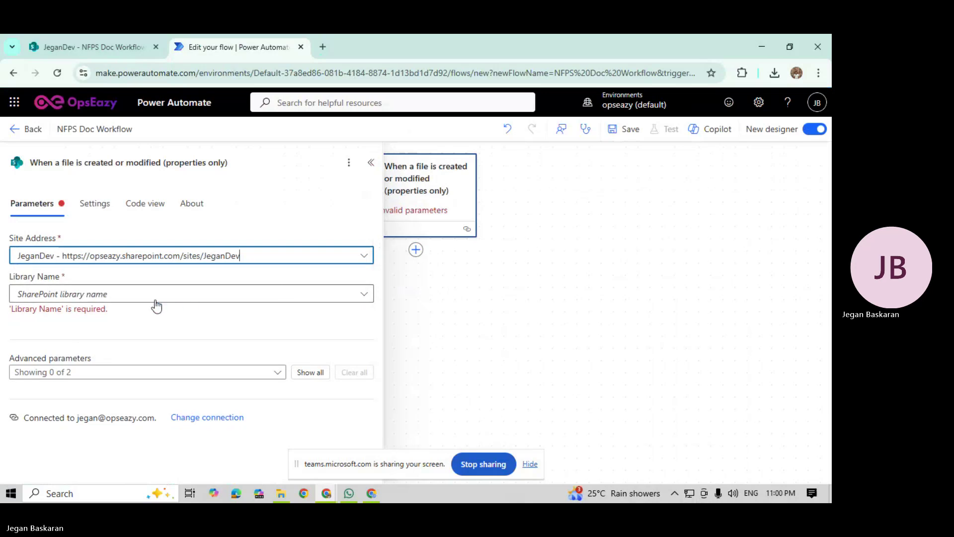
pyautogui.click(161, 298)
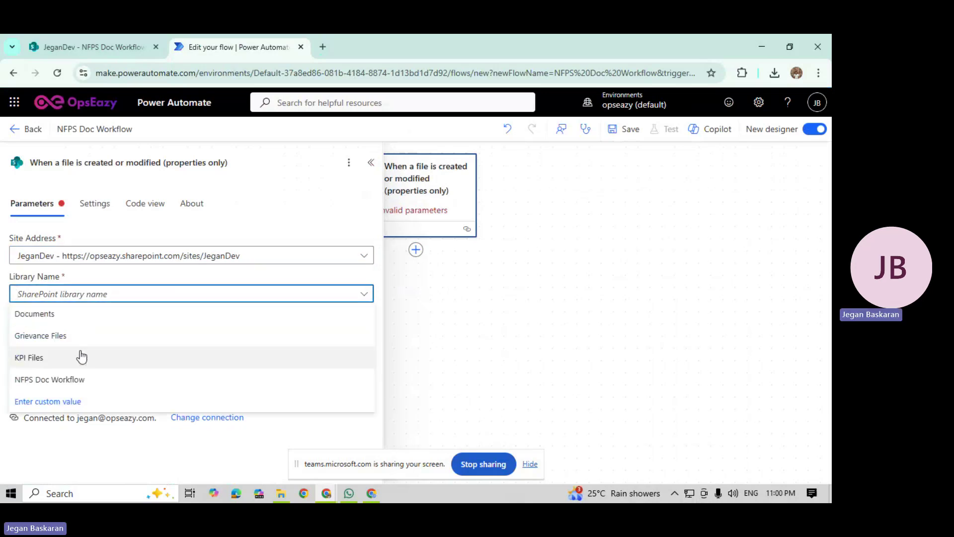
pyautogui.click(64, 382)
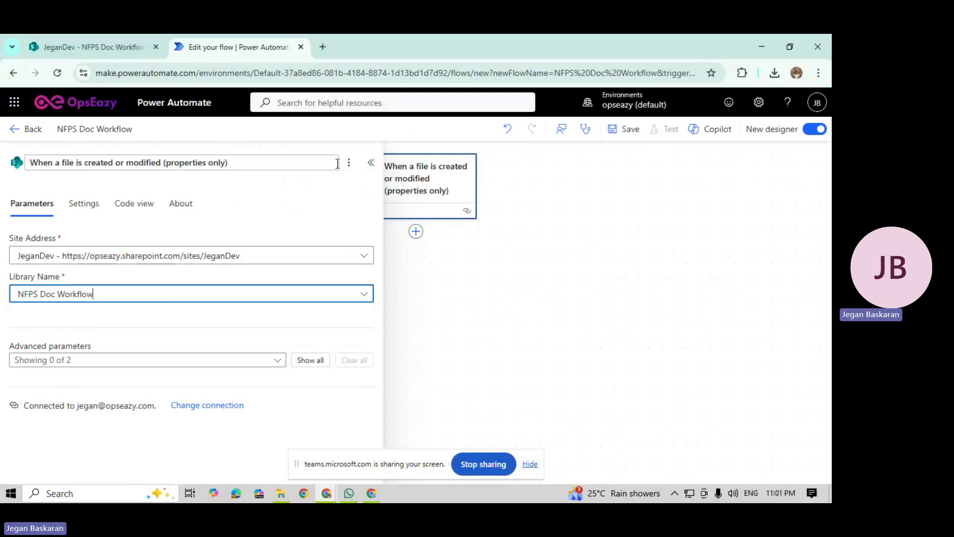
pyautogui.click(371, 163)
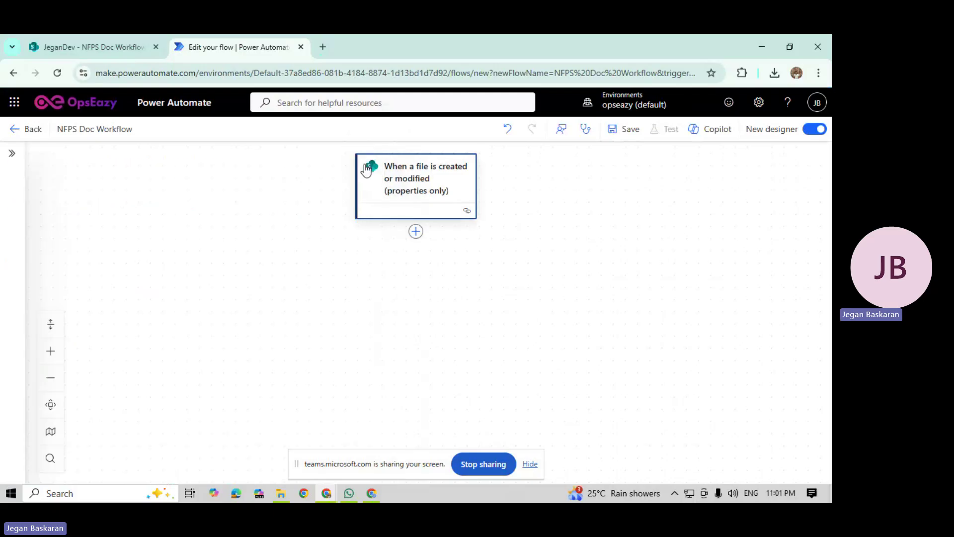
# Step: Add a Switch control action directly below the file trigger
pyautogui.click(416, 232)
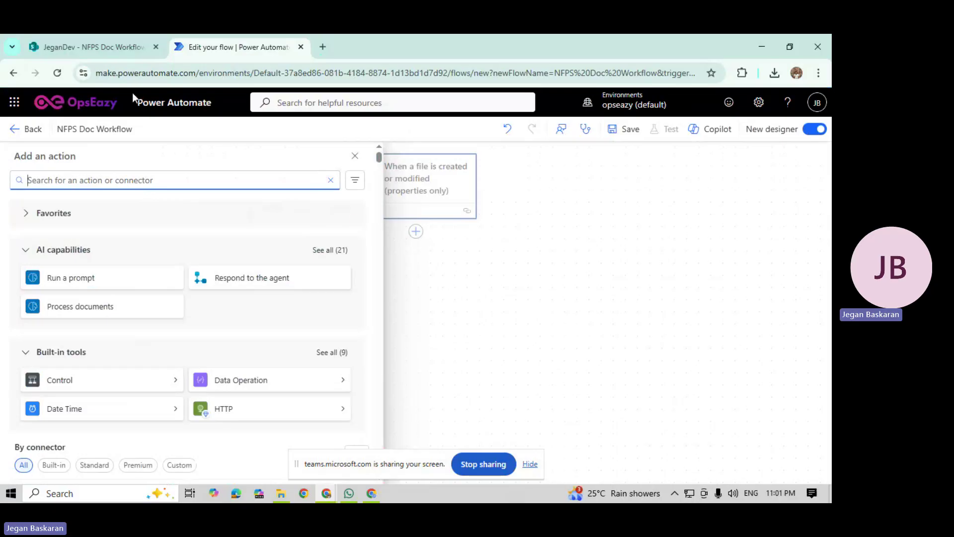
pyautogui.moveTo(103, 38)
pyautogui.moveTo(166, 379)
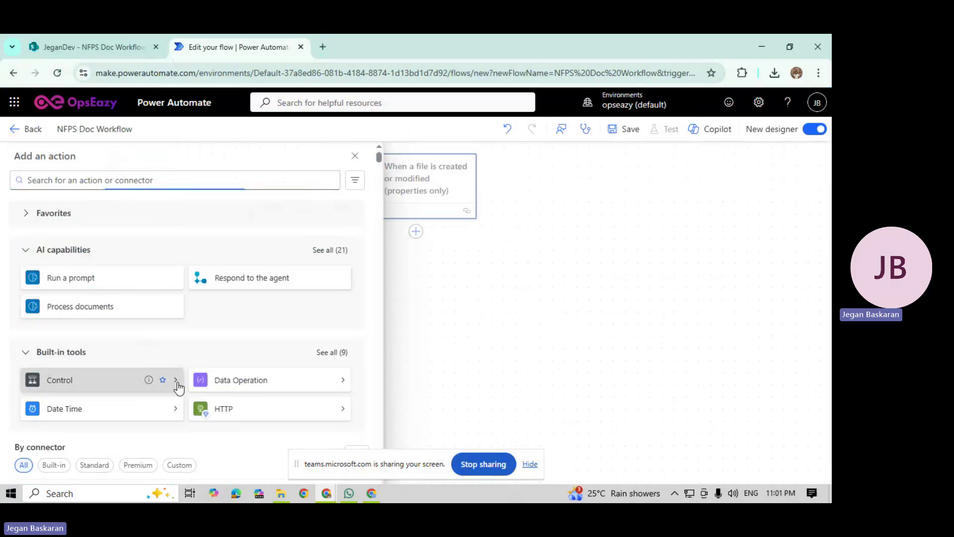
pyautogui.click(179, 383)
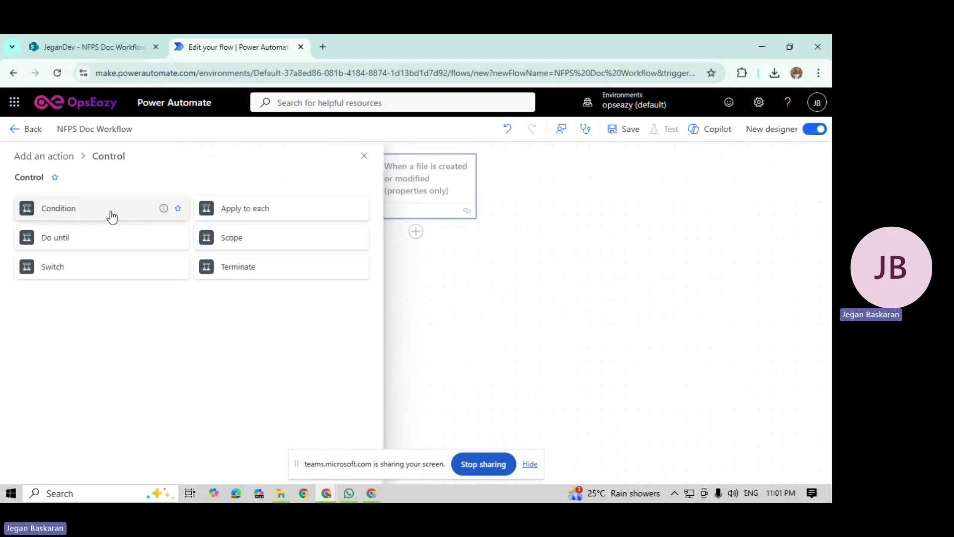
pyautogui.click(55, 269)
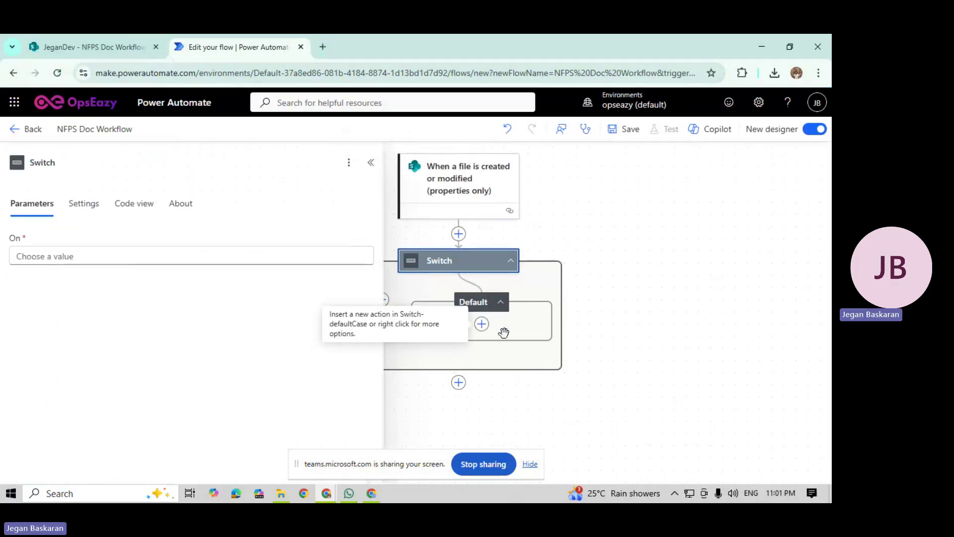
pyautogui.moveTo(493, 410); pyautogui.dragTo(686, 416)
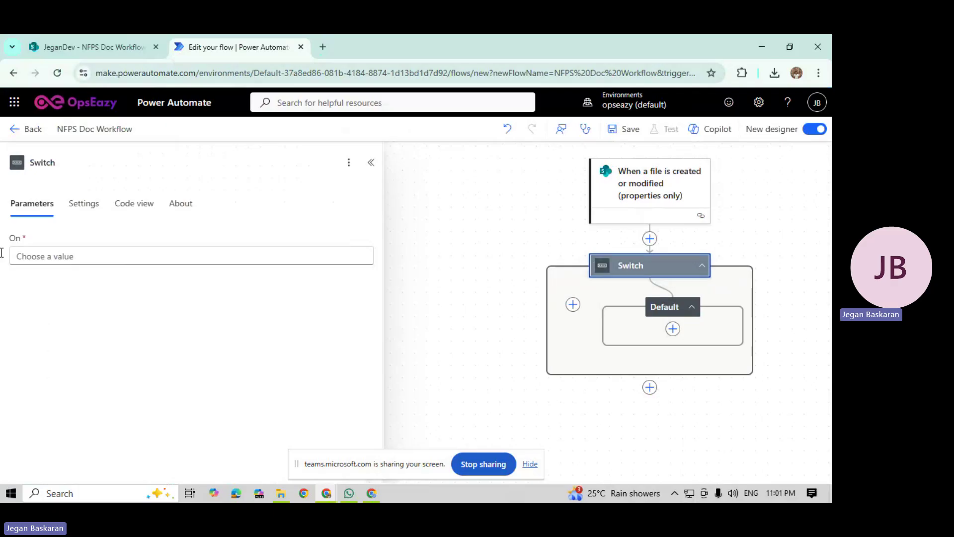
# Step: Make the Switch evaluate the trigger's Status Value and add a case to it
pyautogui.click(55, 253)
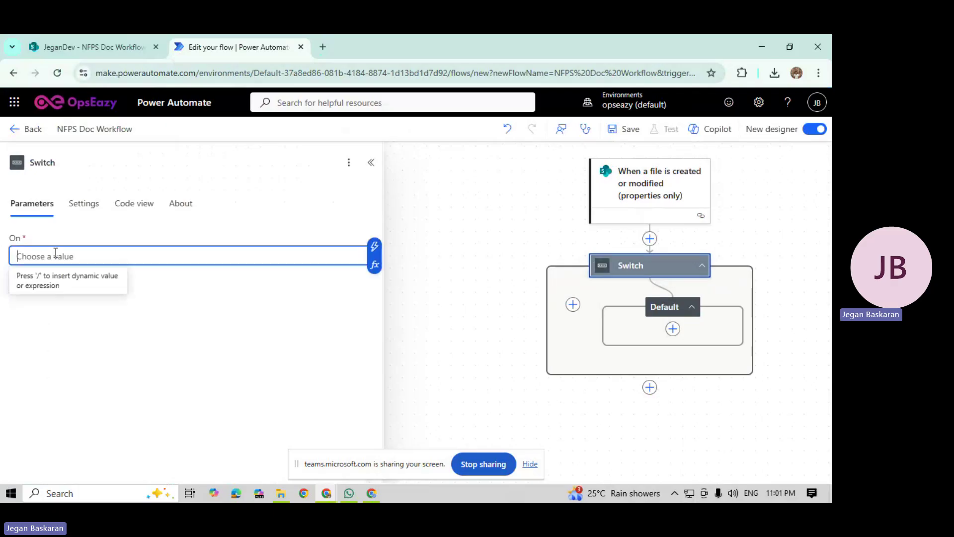
pyautogui.click(374, 246)
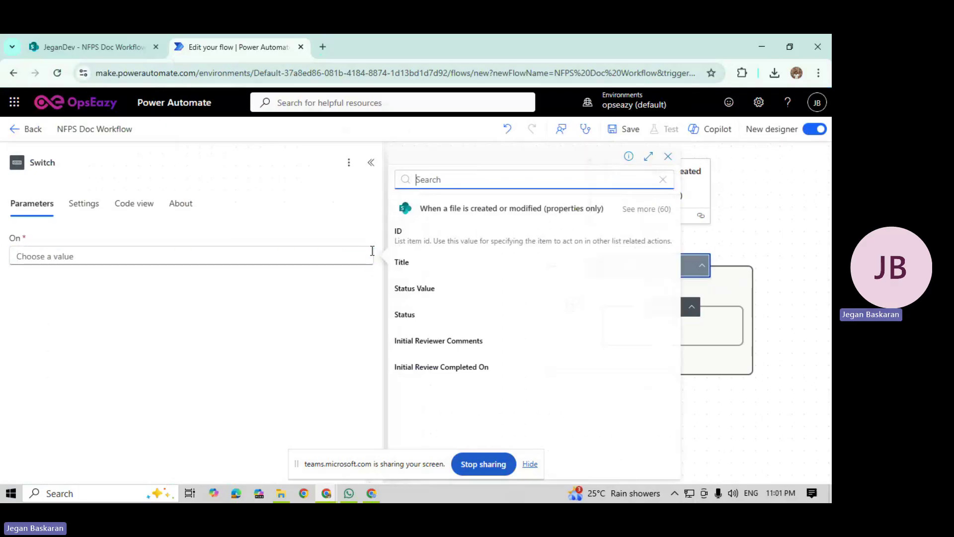
pyautogui.click(424, 289)
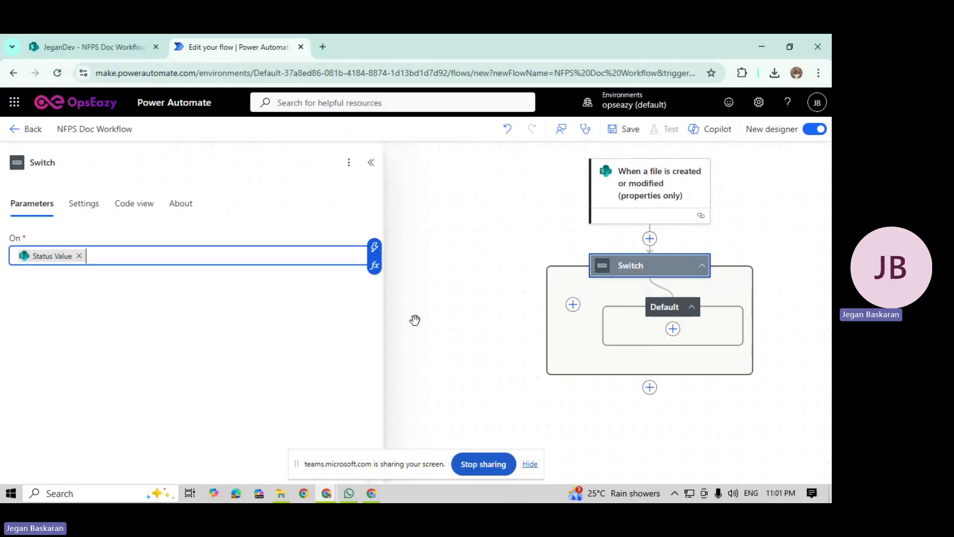
pyautogui.click(572, 305)
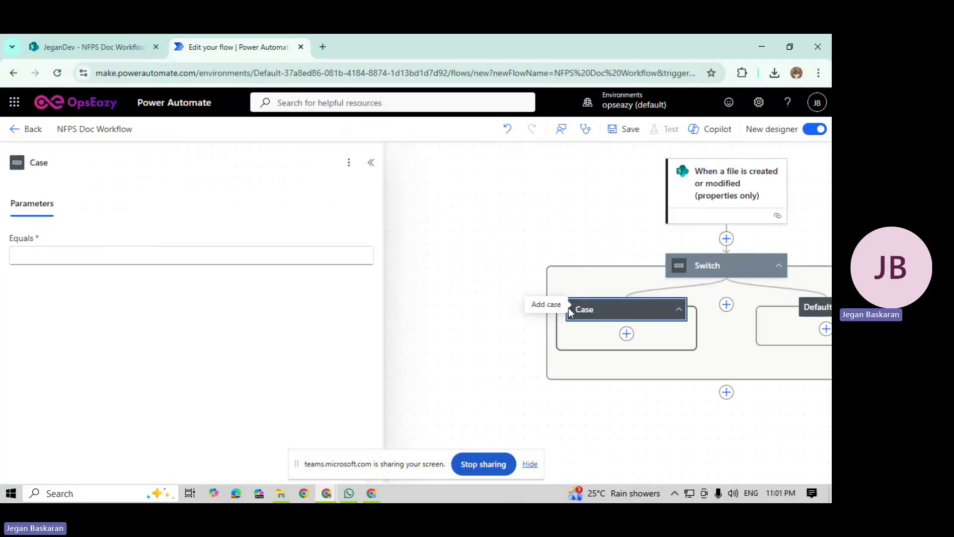
# Step: Return to SharePoint, open the Status column's settings in the NFPS Doc Workflow library and enlarge its choices box
pyautogui.click(53, 45)
pyautogui.click(768, 114)
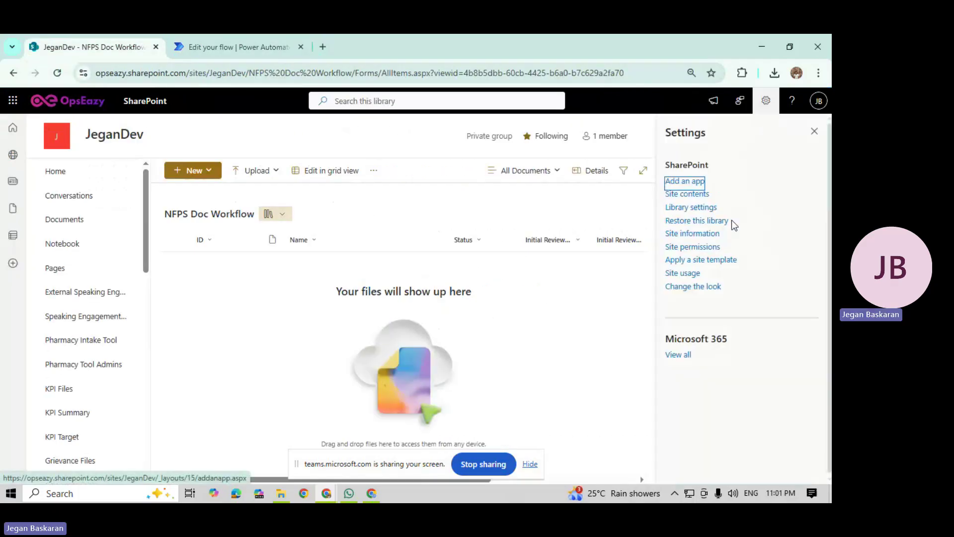
pyautogui.click(722, 217)
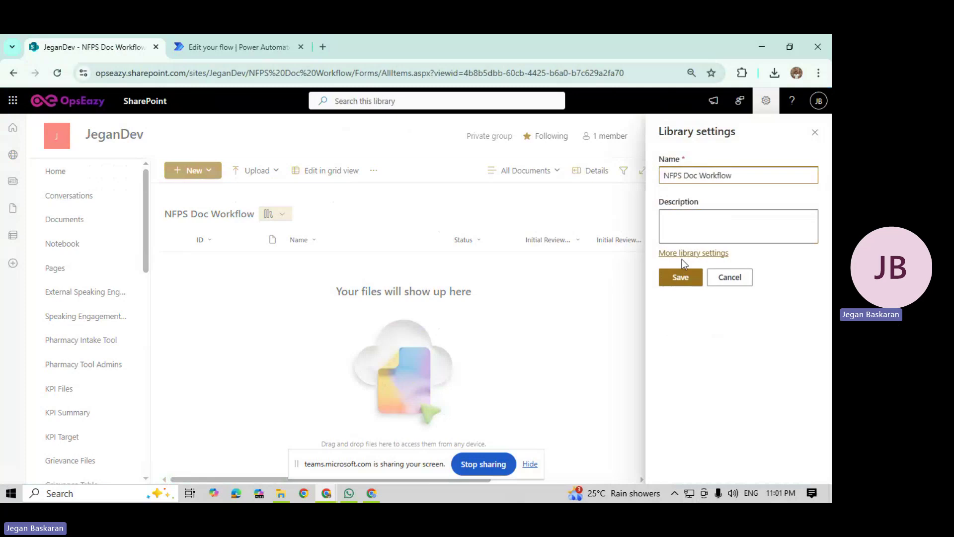
pyautogui.click(682, 253)
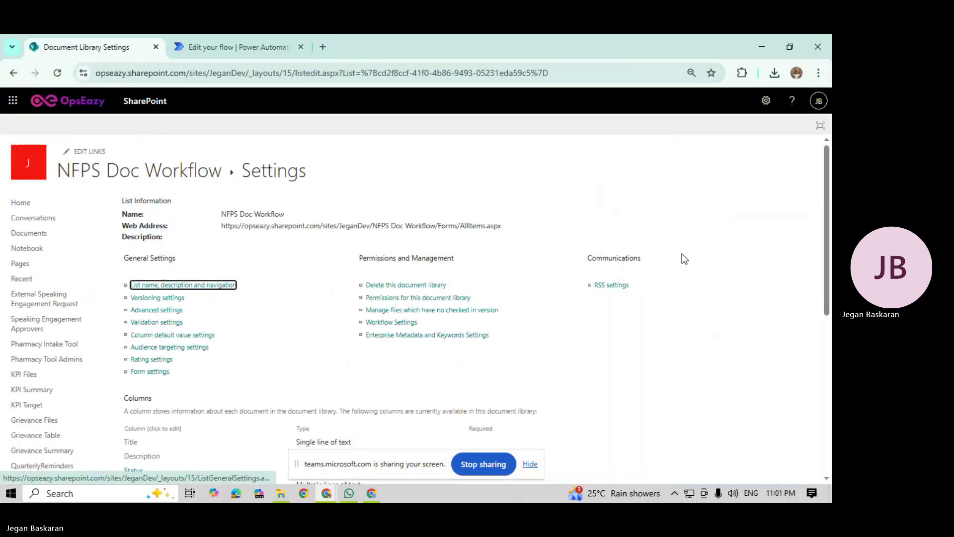
pyautogui.scroll(-5, 260, 320)
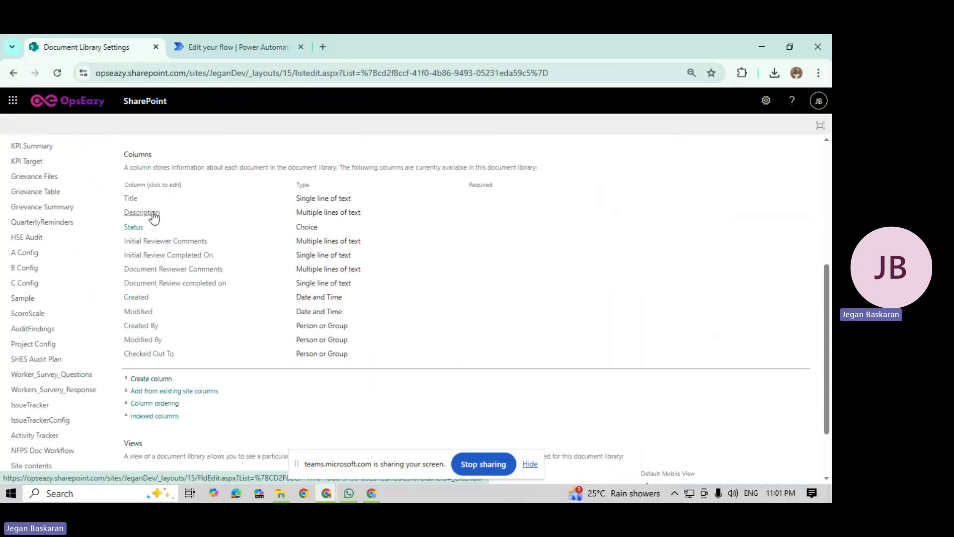
pyautogui.click(137, 232)
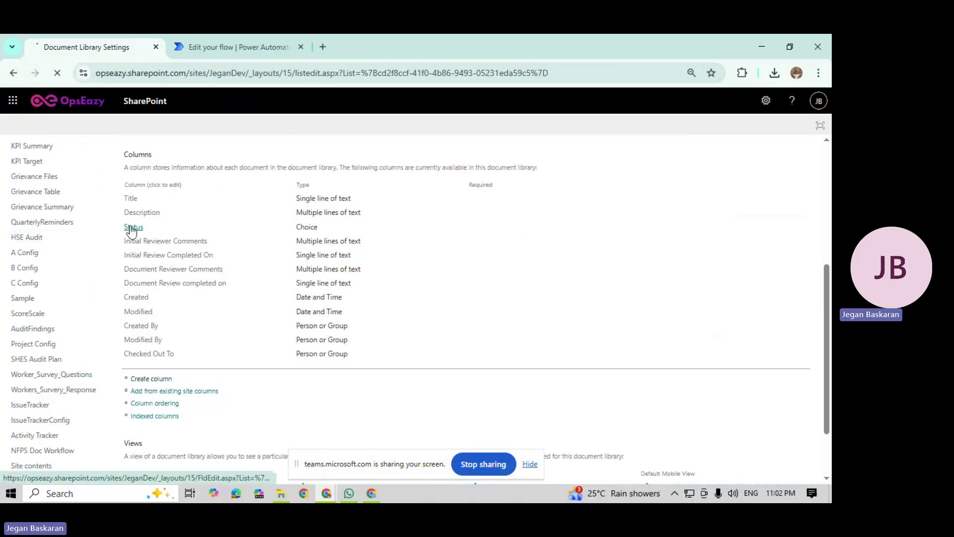
pyautogui.scroll(-2, 316, 379)
pyautogui.scroll(-2, 315, 379)
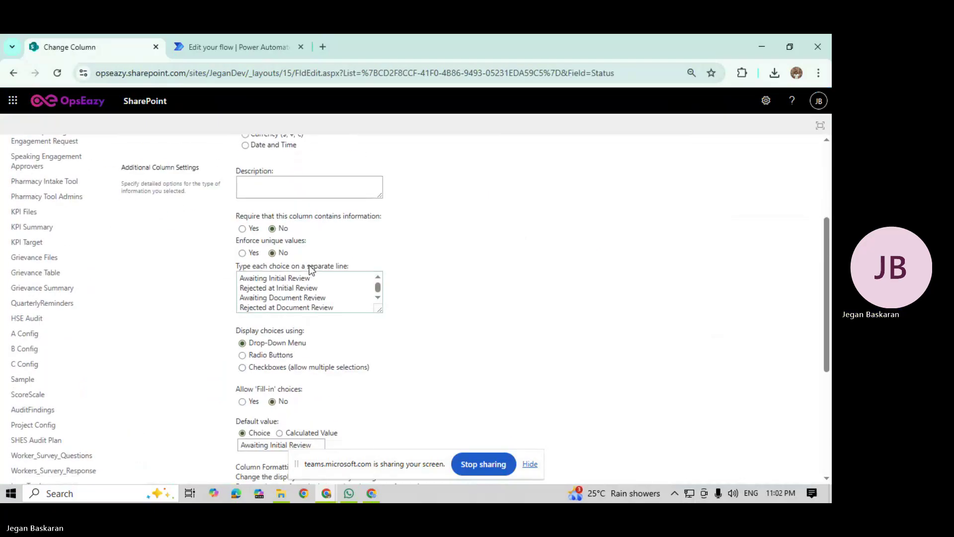
pyautogui.moveTo(379, 309); pyautogui.dragTo(440, 366)
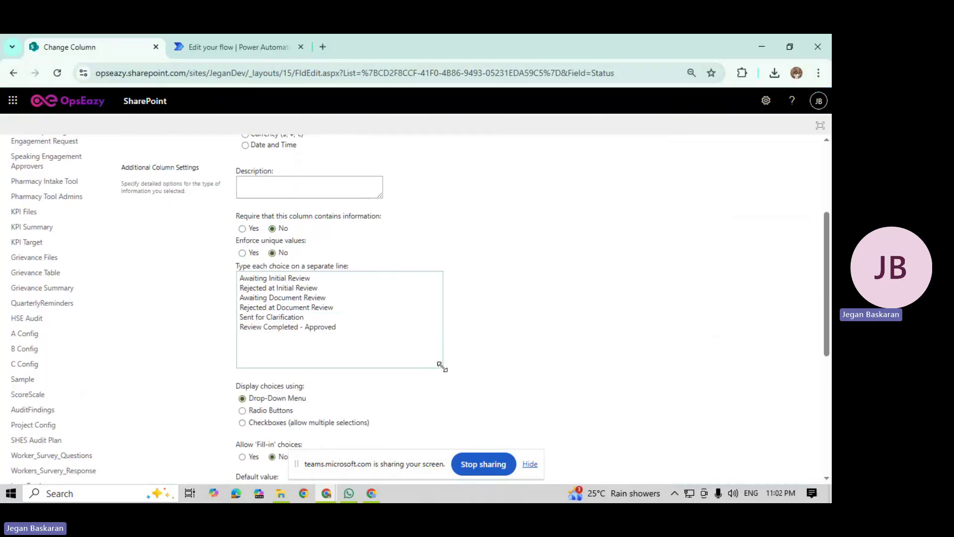
# Step: Copy the choice Awaiting Initial Review and use it as the Equals value of the Switch case in Power Automate
pyautogui.moveTo(313, 278); pyautogui.dragTo(217, 276)
pyautogui.hotkey('ctrl', 'c')
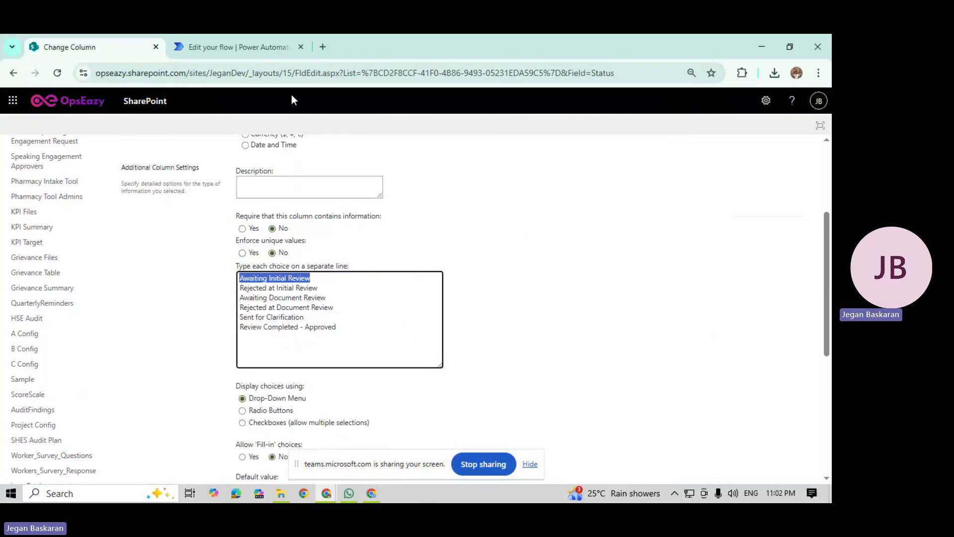
pyautogui.click(262, 41)
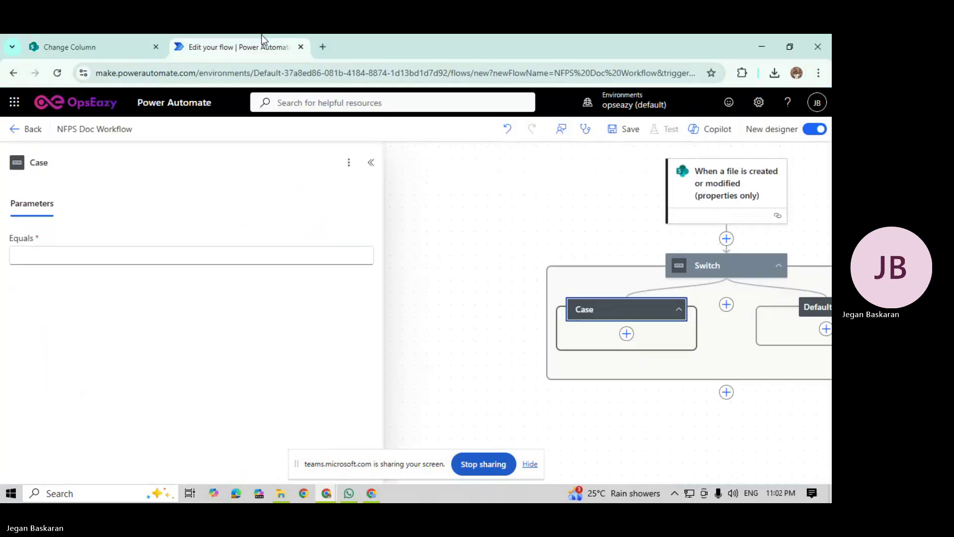
pyautogui.click(62, 255)
pyautogui.hotkey('ctrl', 'v')
pyautogui.click(476, 327)
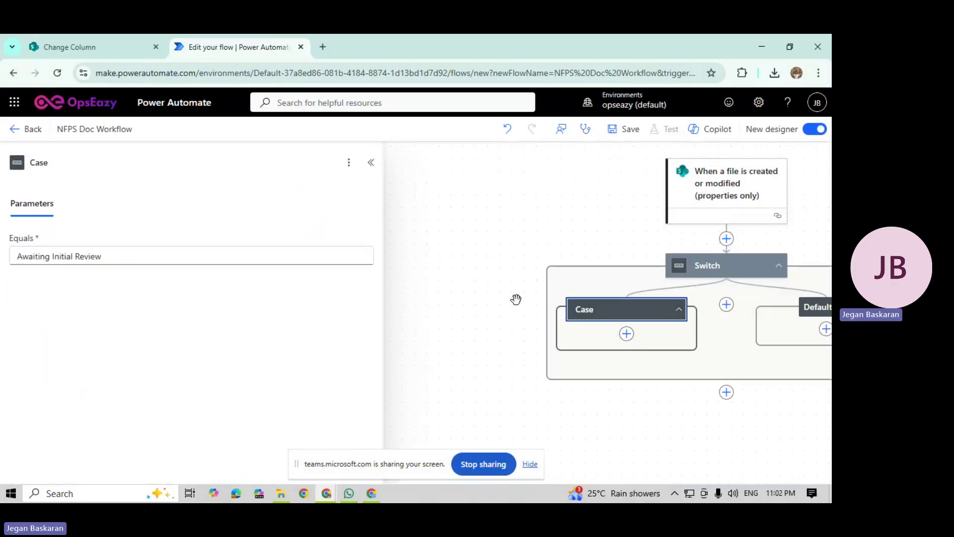
# Step: Rename the Switch case to Case :Awaiting Initial Review
pyautogui.click(81, 163)
pyautogui.write(':')
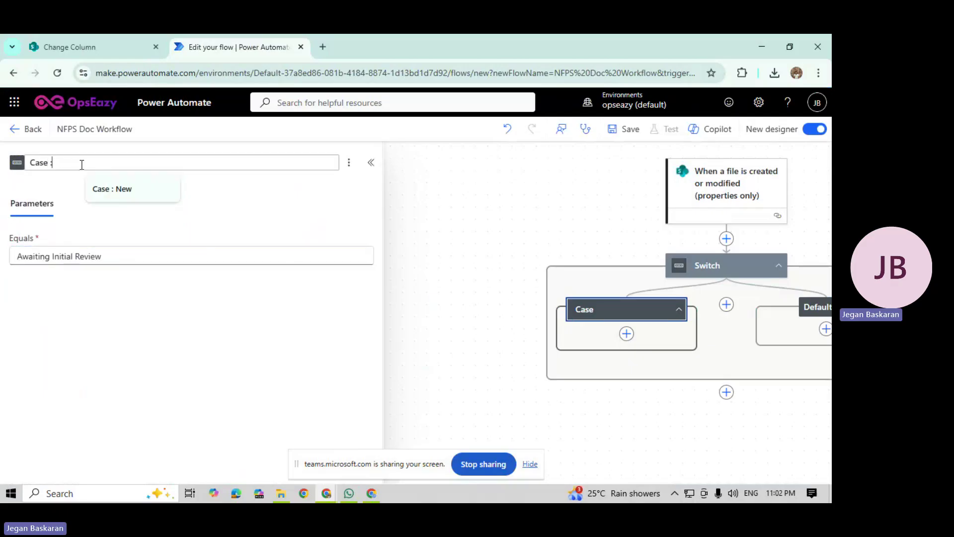
pyautogui.hotkey('ctrl', 'v')
pyautogui.press('Return')
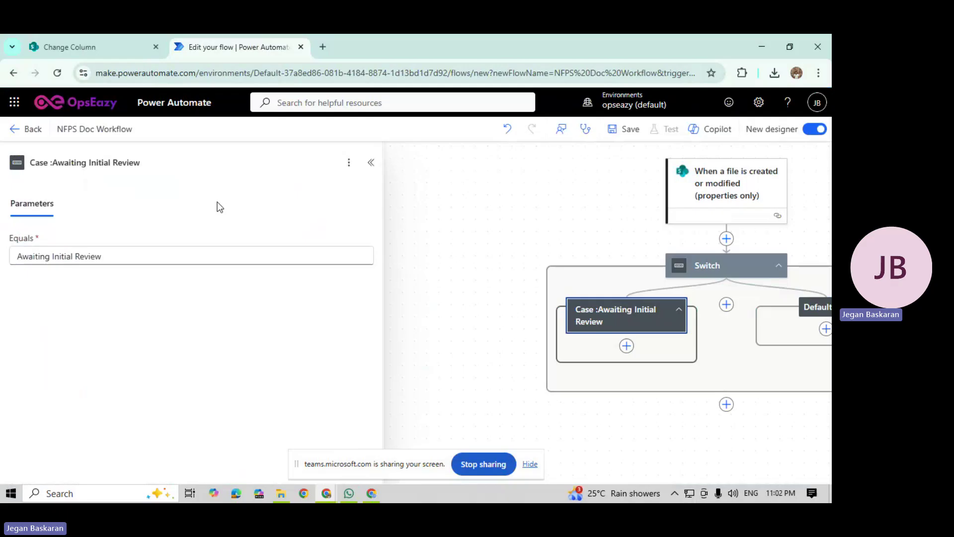
# Step: Add a Send an email (V2) action inside the Awaiting Initial Review case
pyautogui.click(627, 346)
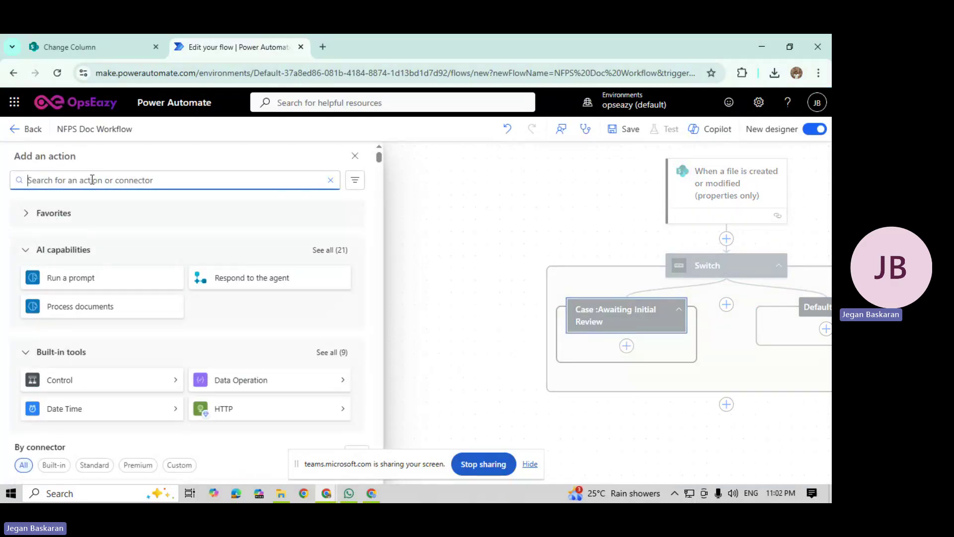
pyautogui.write('sear')
pyautogui.press('BackSpace')
pyautogui.press('BackSpace')
pyautogui.press('BackSpace')
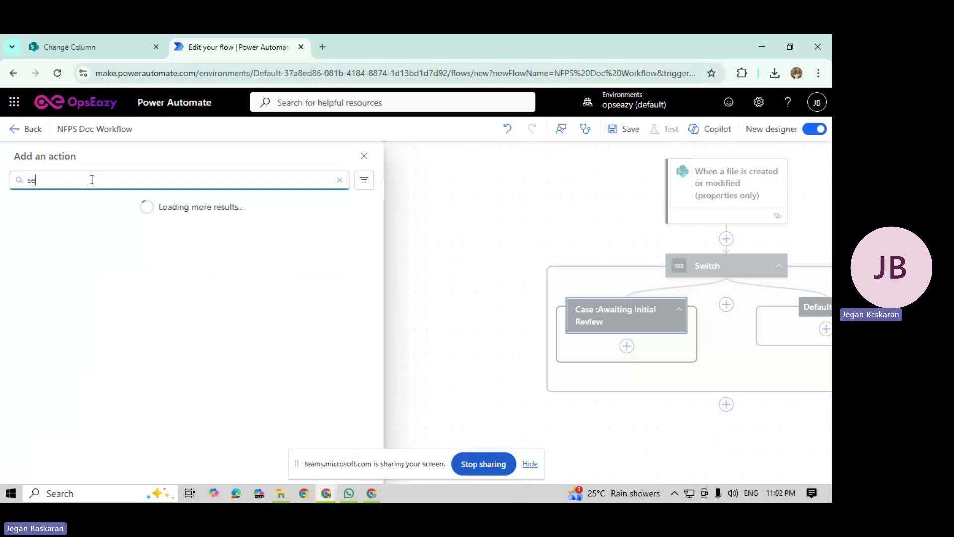
pyautogui.write('end email')
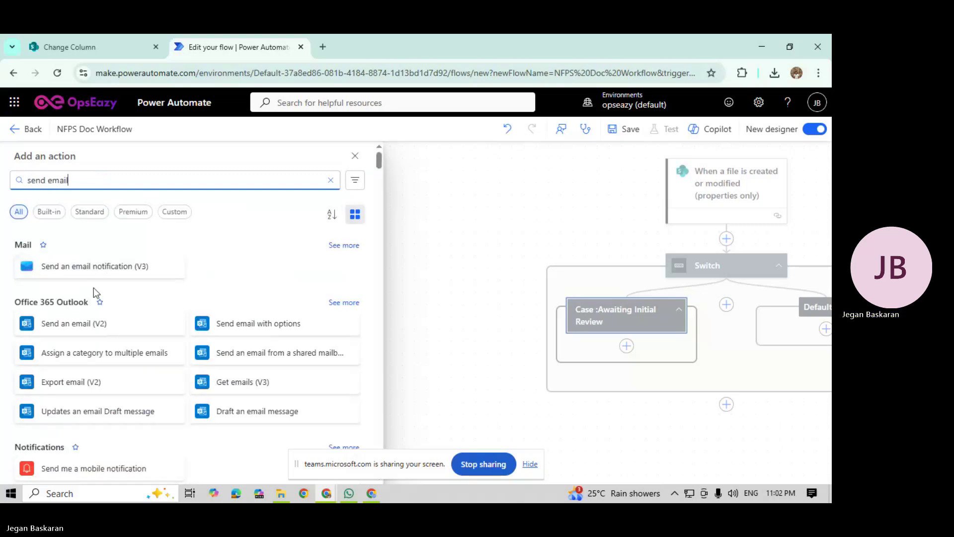
pyautogui.click(75, 328)
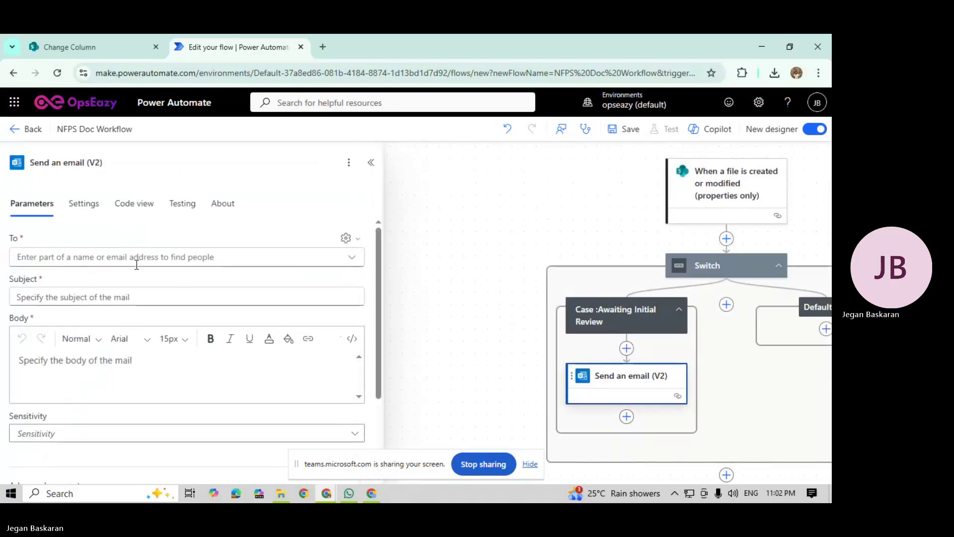
# Step: Address the email to the reviewer and set its subject to New document added for Initial review
pyautogui.click(167, 257)
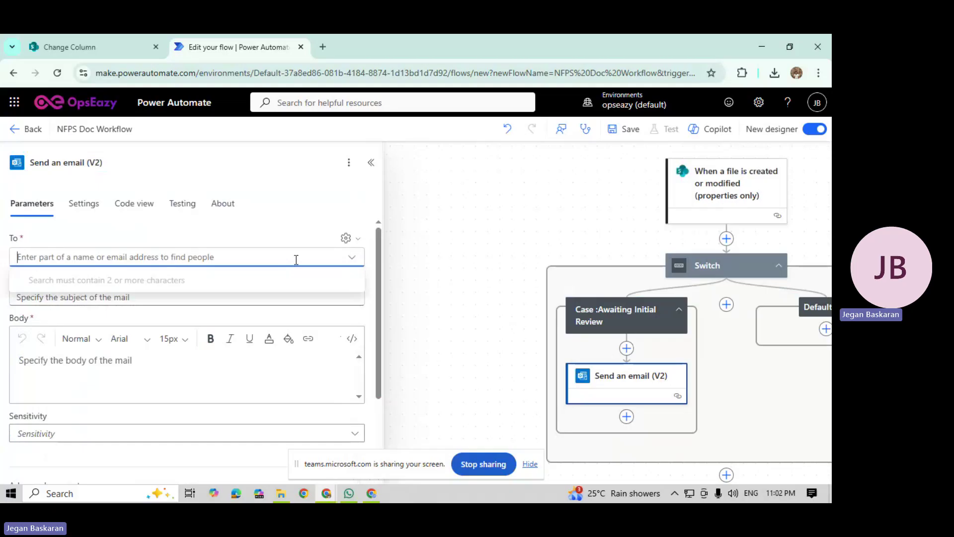
pyautogui.write('jegan')
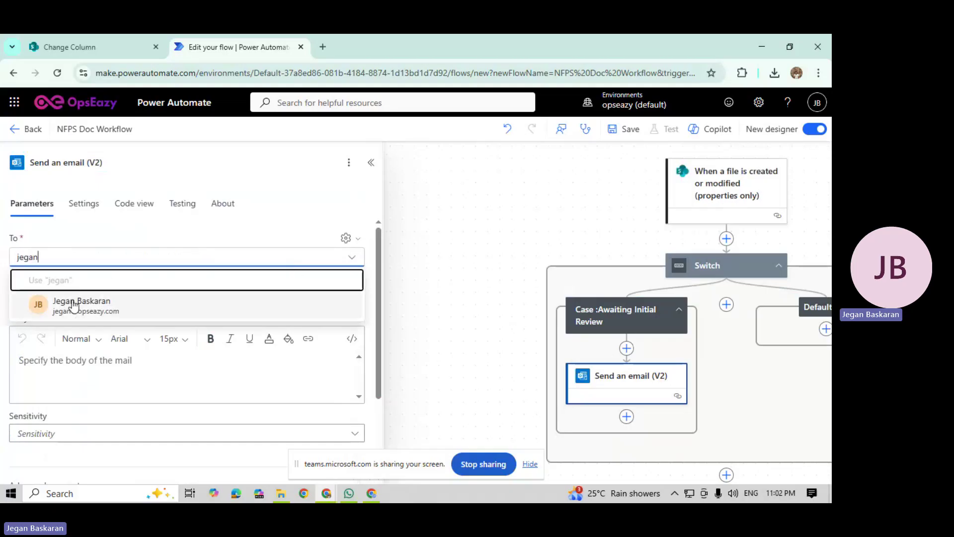
pyautogui.click(73, 302)
pyautogui.click(49, 321)
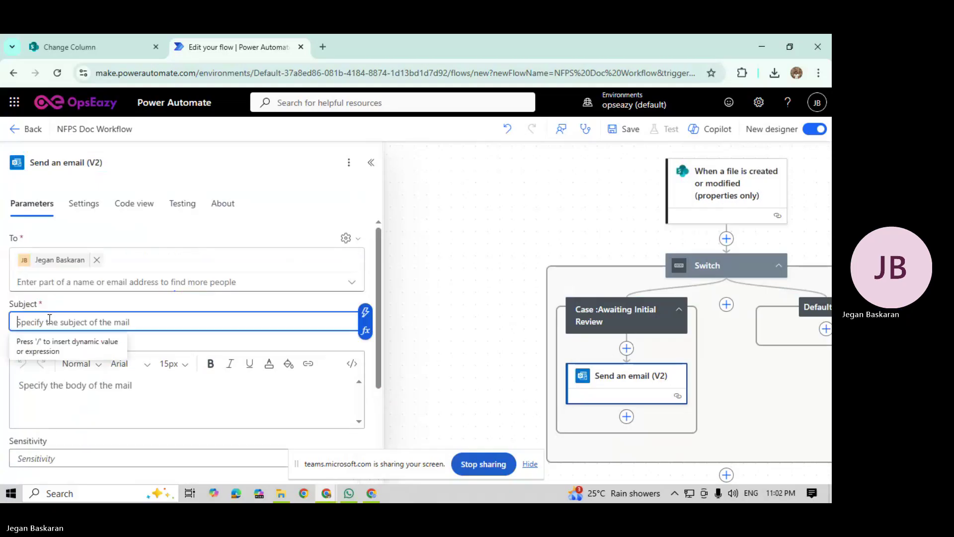
pyautogui.write('New')
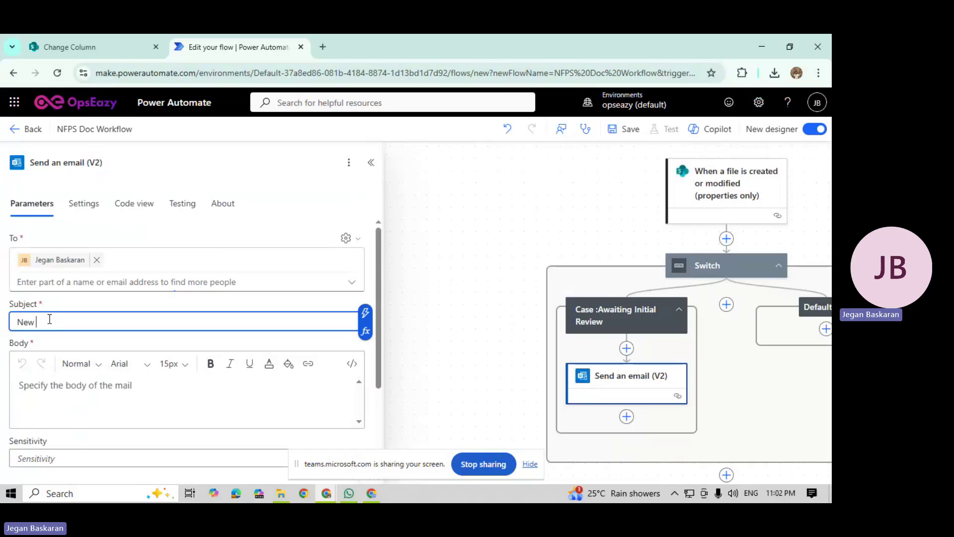
pyautogui.write(' document added for Initial review')
# Step: Write the email body with the greeting Hi, the subject text New document added for Initial review, and a line starting Link -
pyautogui.click(112, 385)
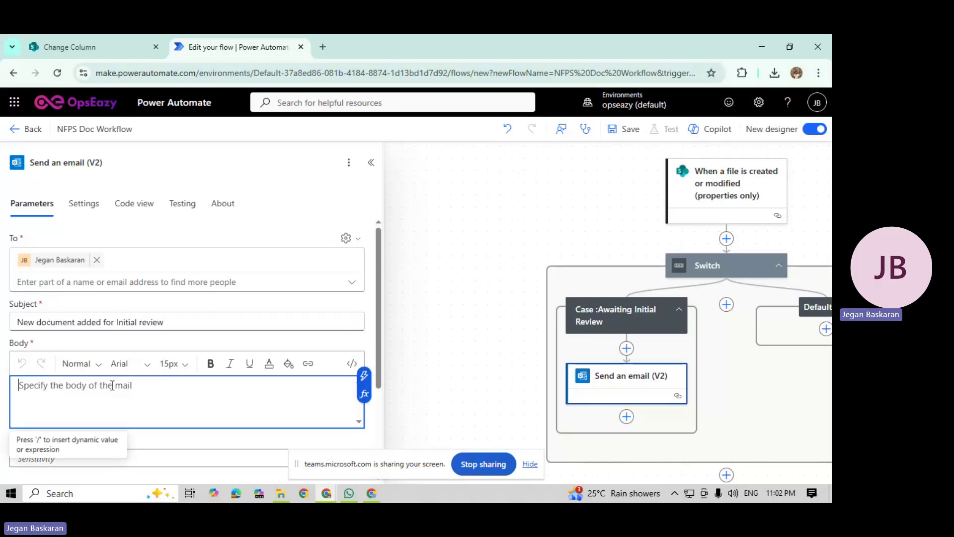
pyautogui.write('Hi,')
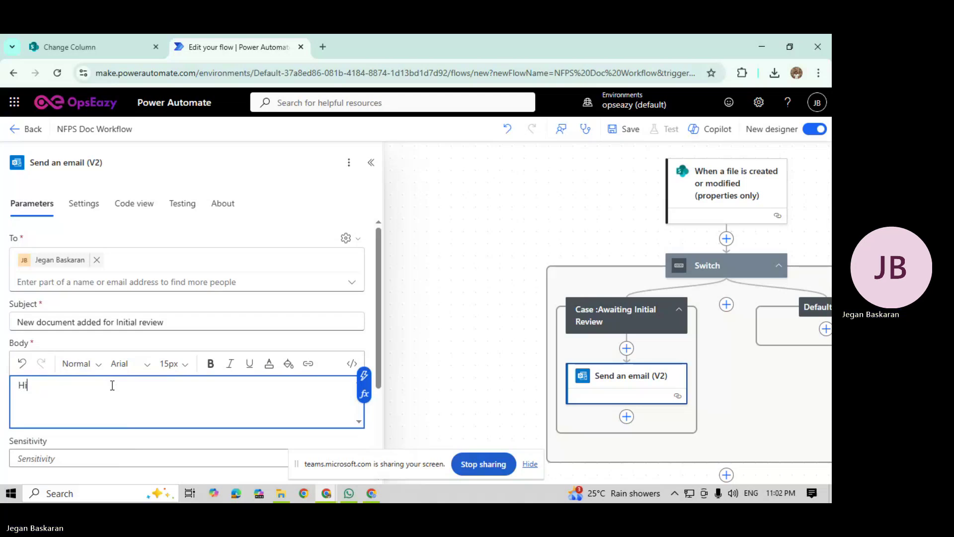
pyautogui.press('Return')
pyautogui.press('Return')
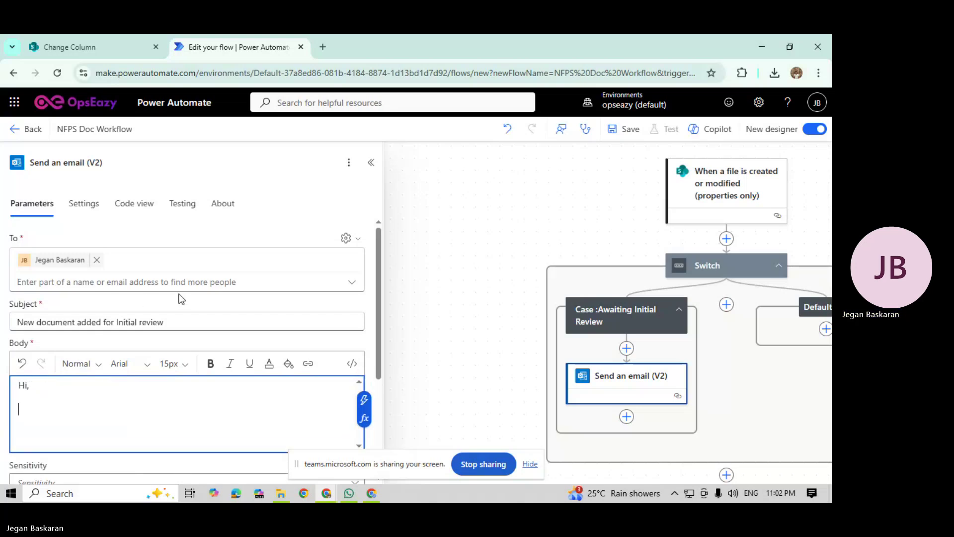
pyautogui.hotkey('shift', 'Tab')
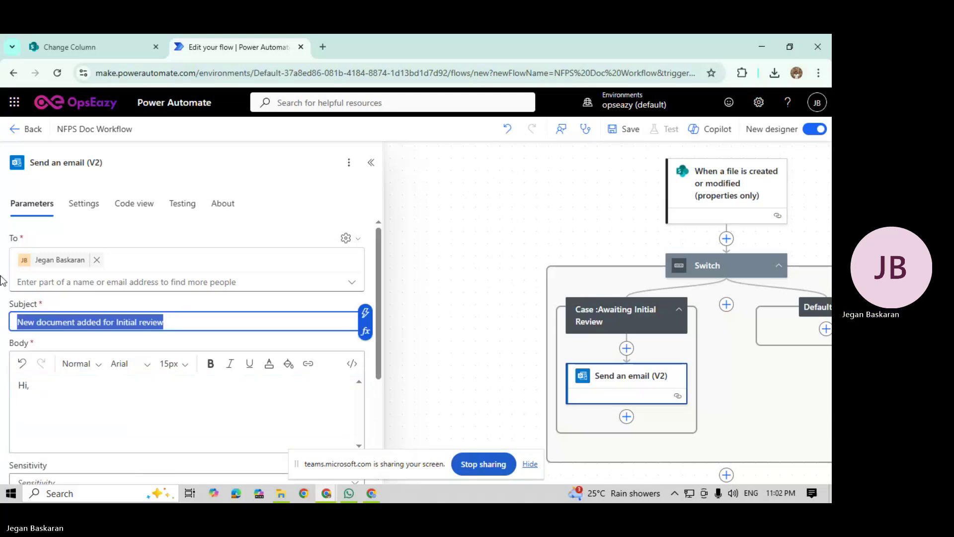
pyautogui.hotkey('ctrl', 'c')
pyautogui.click(91, 406)
pyautogui.hotkey('ctrl', 'v')
pyautogui.press('Return')
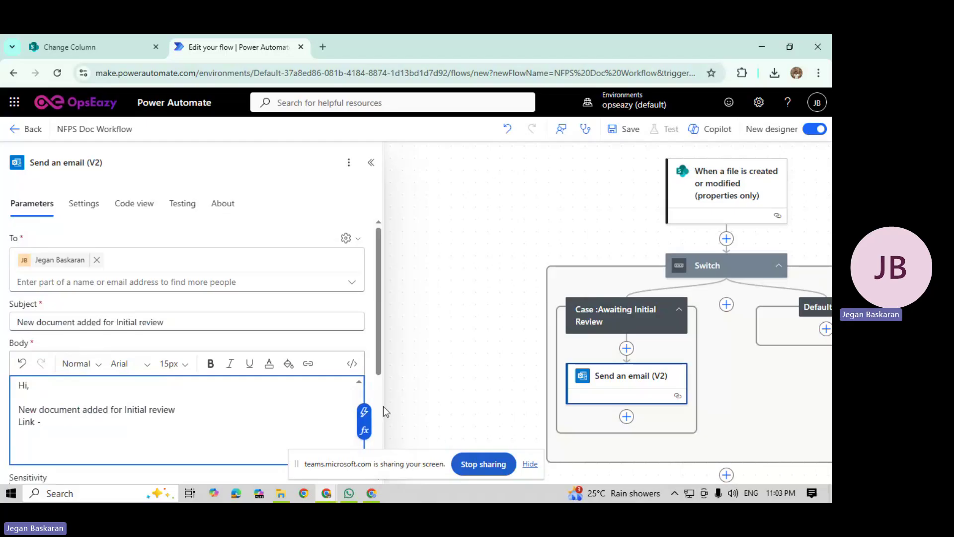
# Step: Insert the trigger's Link to item dynamic value after Link - in the email body
pyautogui.click(363, 414)
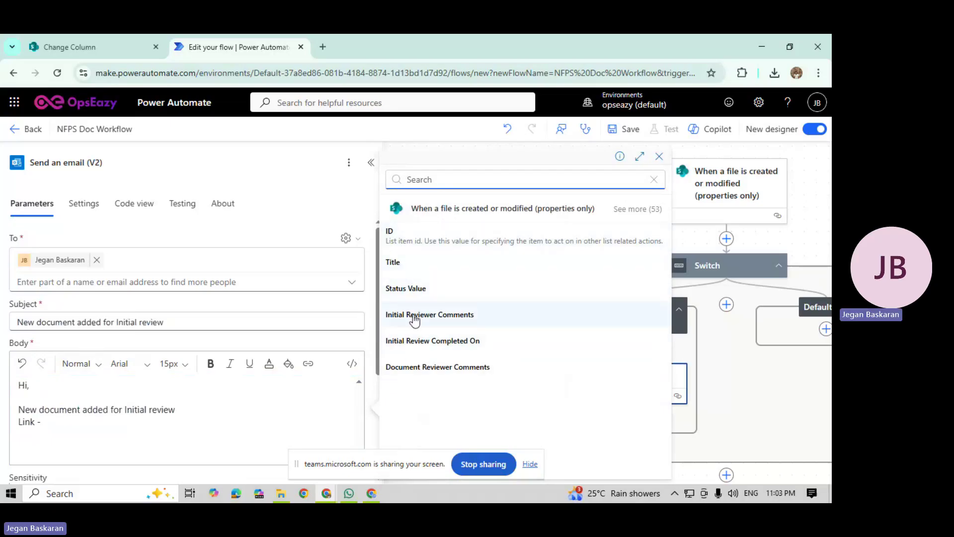
pyautogui.click(442, 177)
pyautogui.write('l')
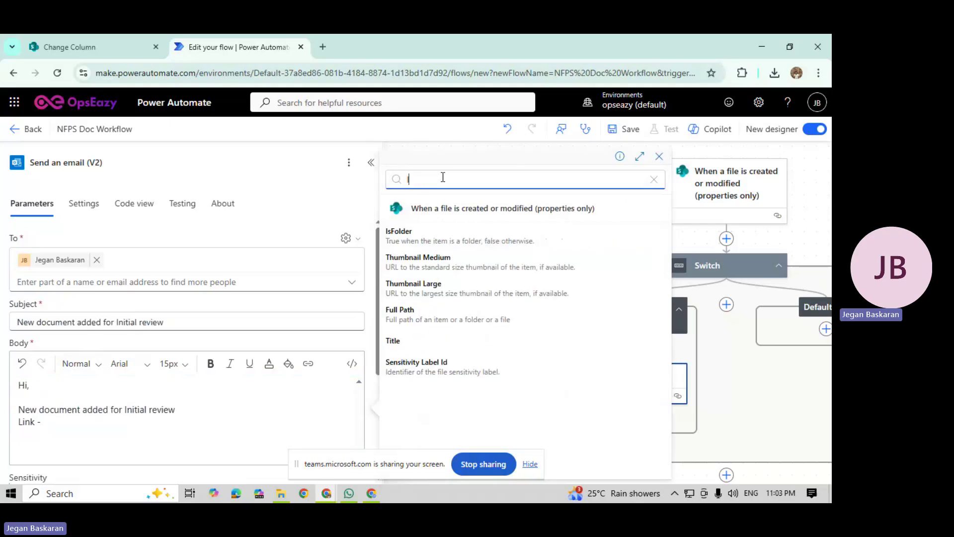
pyautogui.write('ink')
pyautogui.click(430, 238)
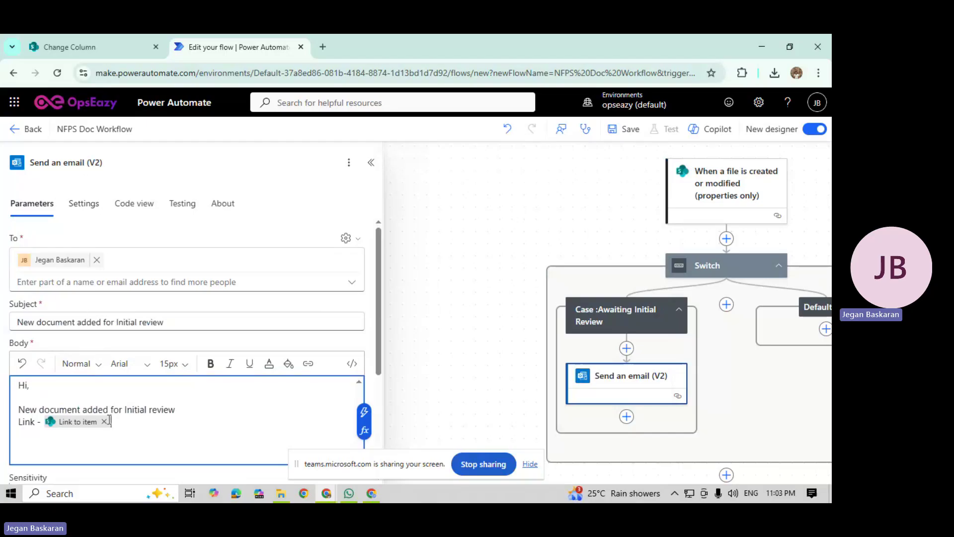
# Step: Delete the Send an email (V2) action from the Awaiting Initial Review case
pyautogui.rightClick(619, 387)
pyautogui.click(648, 397)
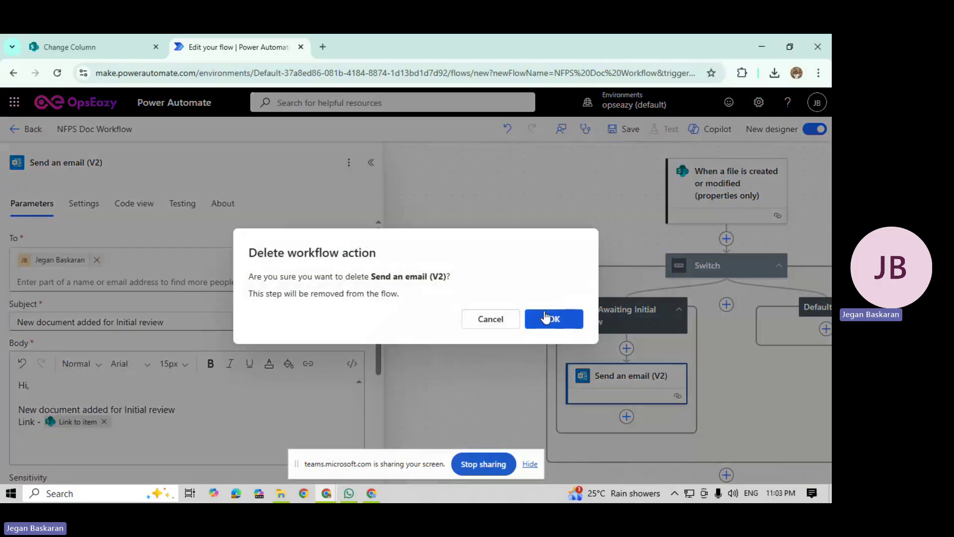
pyautogui.click(550, 318)
# Step: Add a Start and wait for an approval action to the Awaiting Initial Review case, with approval type Approve/Reject - First to respond
pyautogui.click(626, 346)
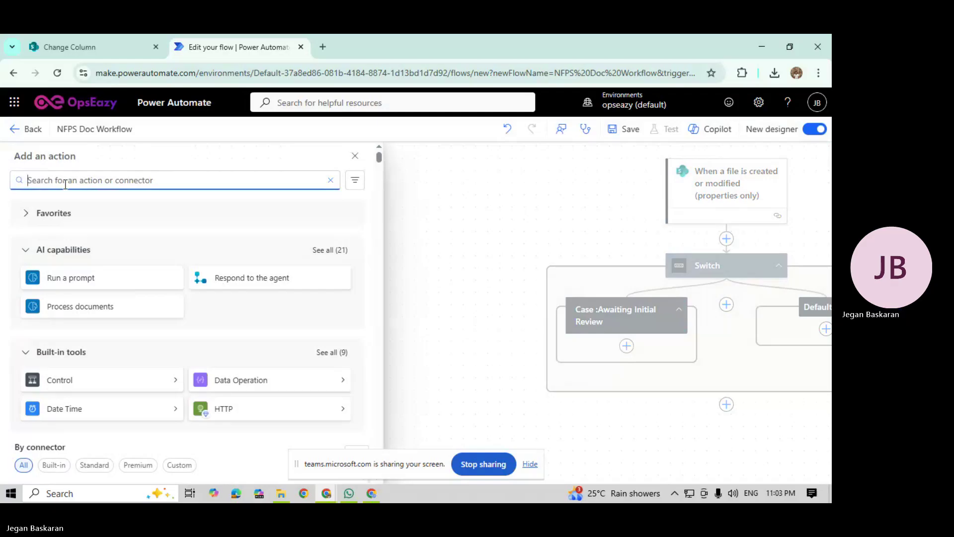
pyautogui.write('approval')
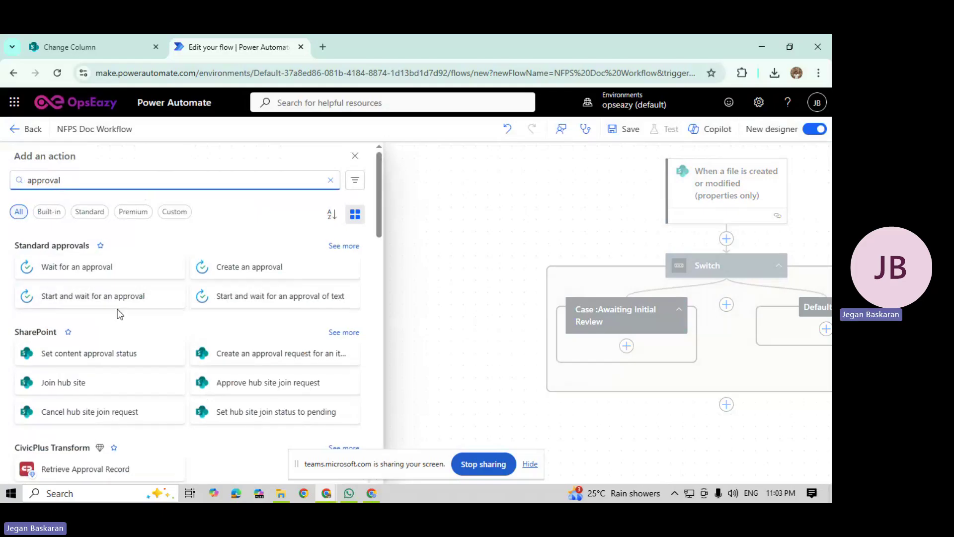
pyautogui.click(92, 301)
pyautogui.click(52, 264)
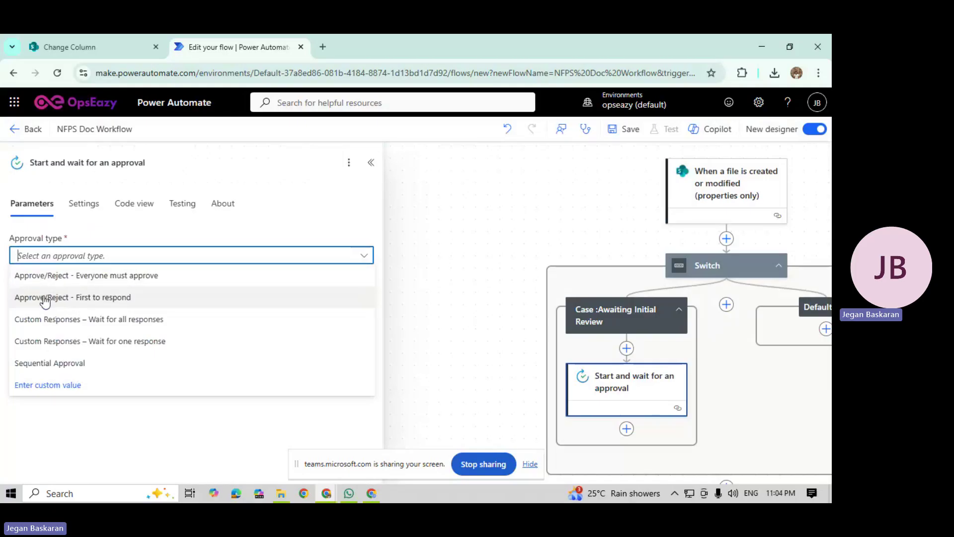
pyautogui.click(113, 297)
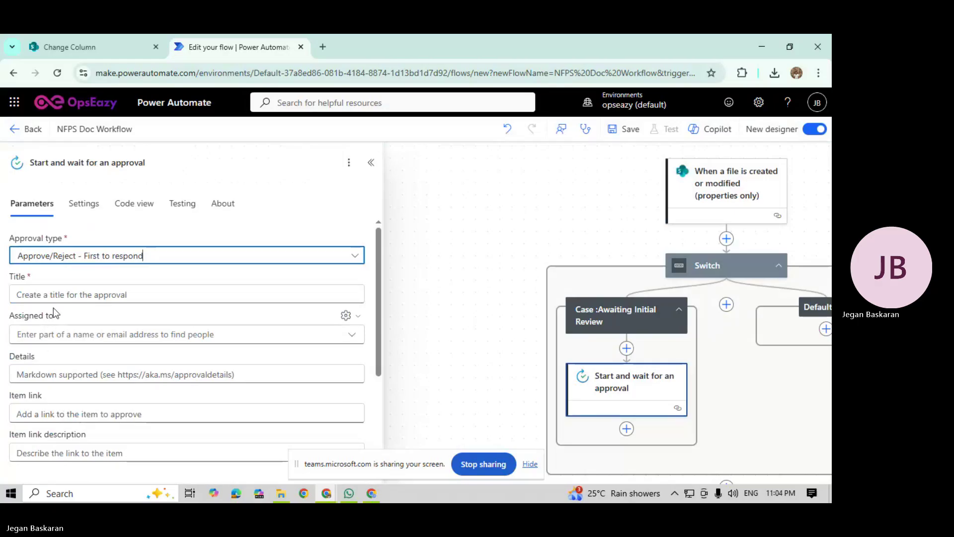
# Step: Set the approval's title to New Document added for Initial review
pyautogui.click(55, 292)
pyautogui.write('New A')
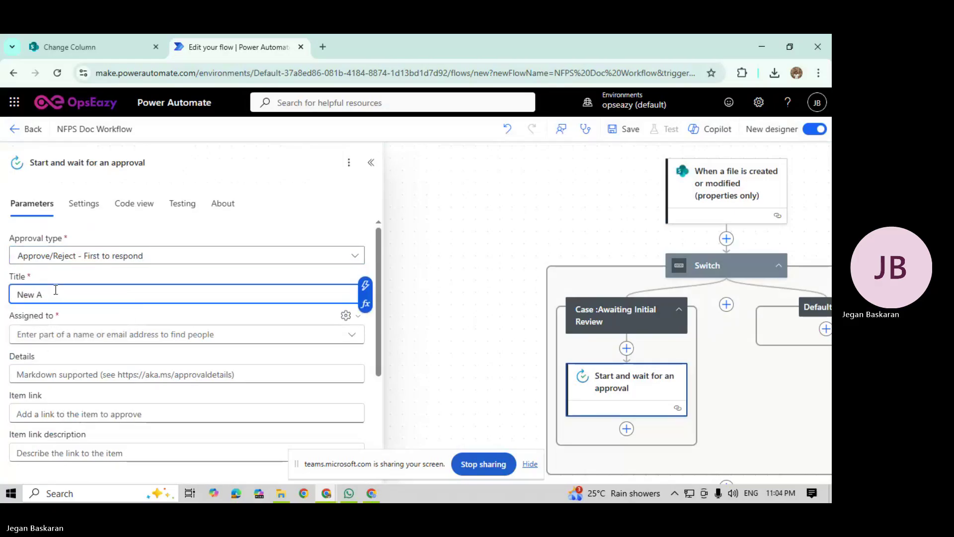
pyautogui.press('BackSpace')
pyautogui.write('Doc')
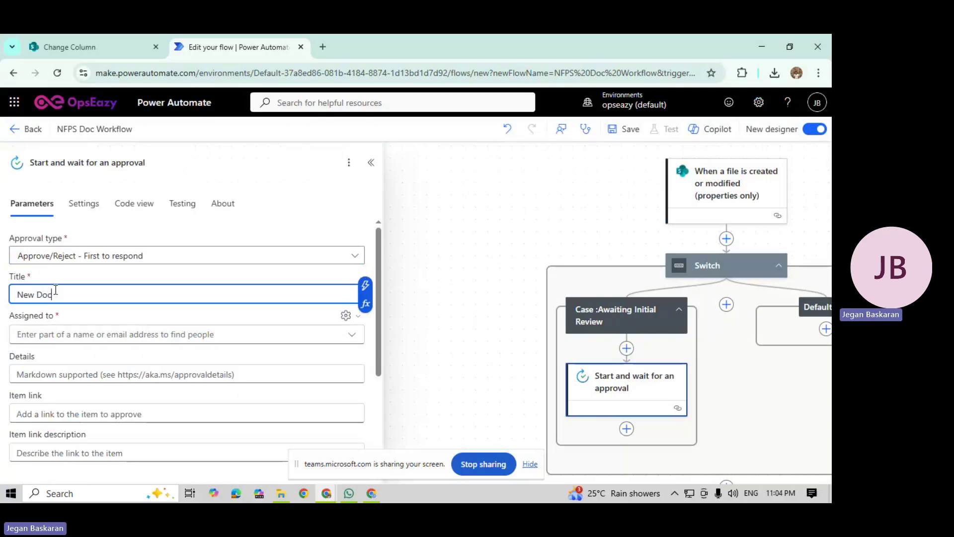
pyautogui.write('ument ad')
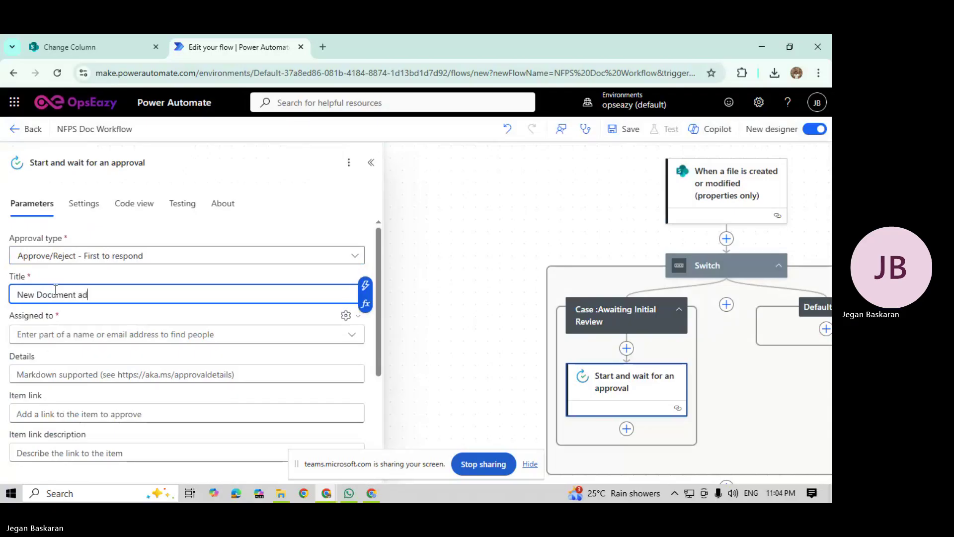
pyautogui.write('ded for Ini')
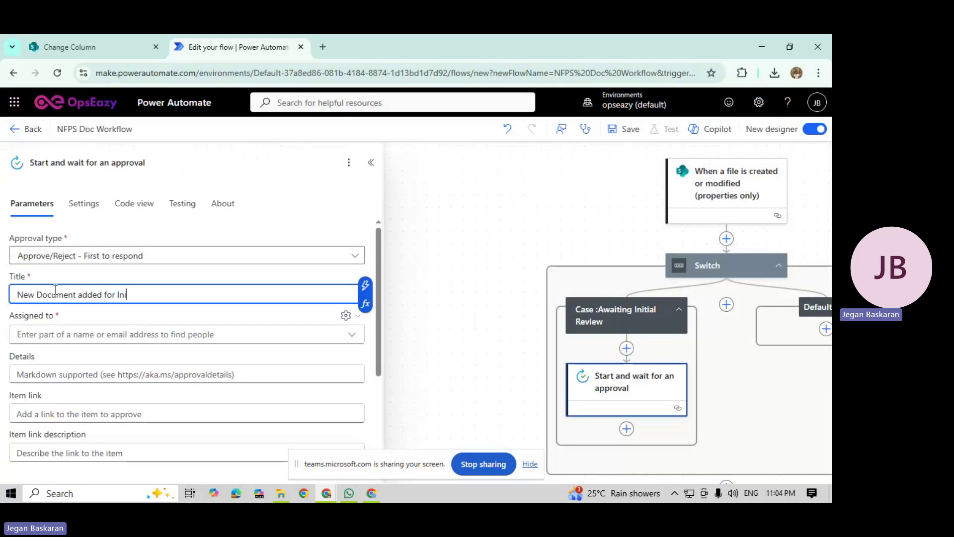
pyautogui.write('tial review')
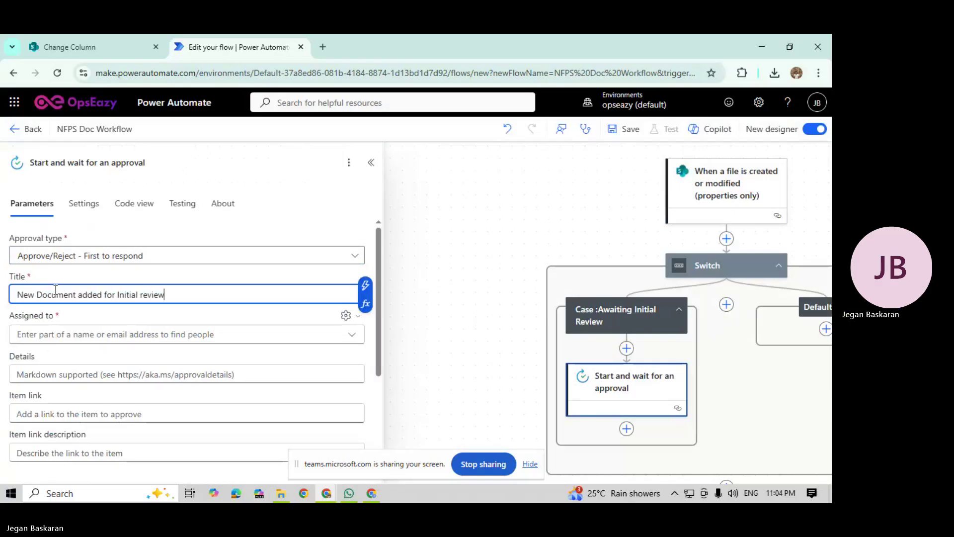
pyautogui.click(86, 310)
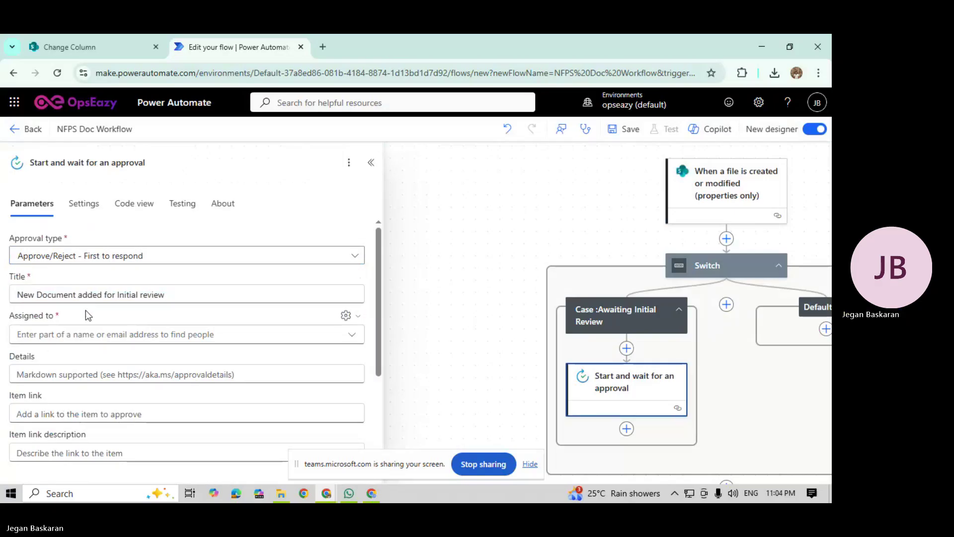
# Step: Assign the approval to the reviewer by finding and selecting their account
pyautogui.scroll(-3, 70, 326)
pyautogui.scroll(3, 70, 328)
pyautogui.click(52, 337)
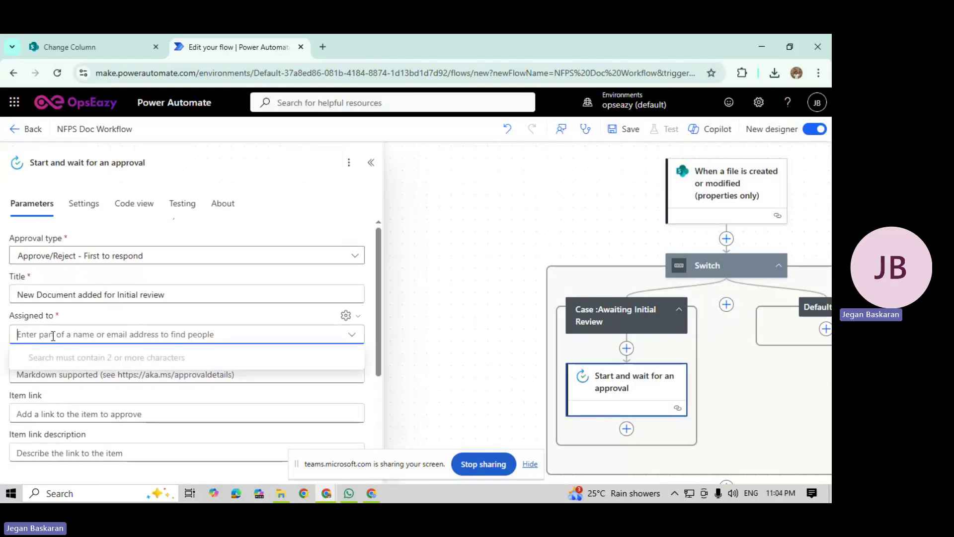
pyautogui.write('jegan')
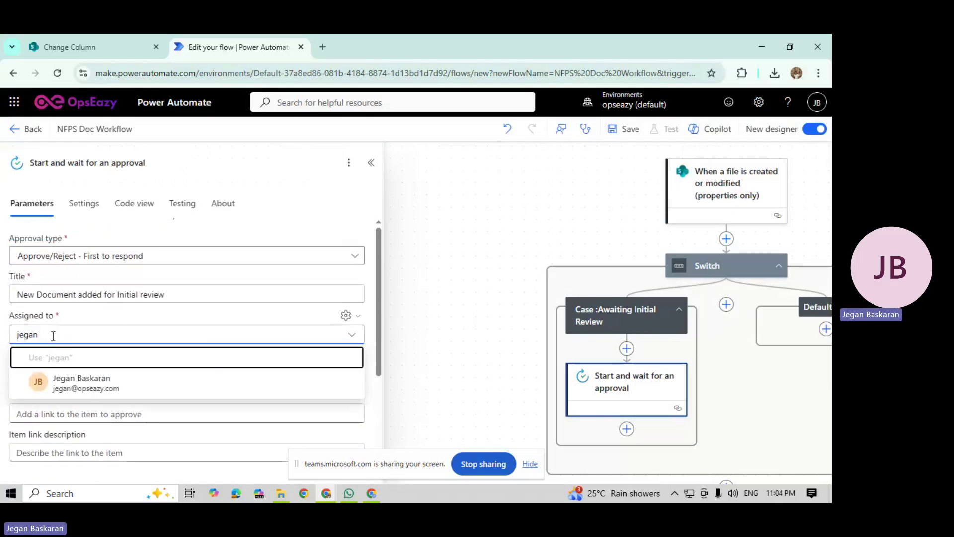
pyautogui.click(64, 379)
# Step: Set the approval's item link to the trigger's Link to item dynamic value
pyautogui.scroll(-2, 130, 386)
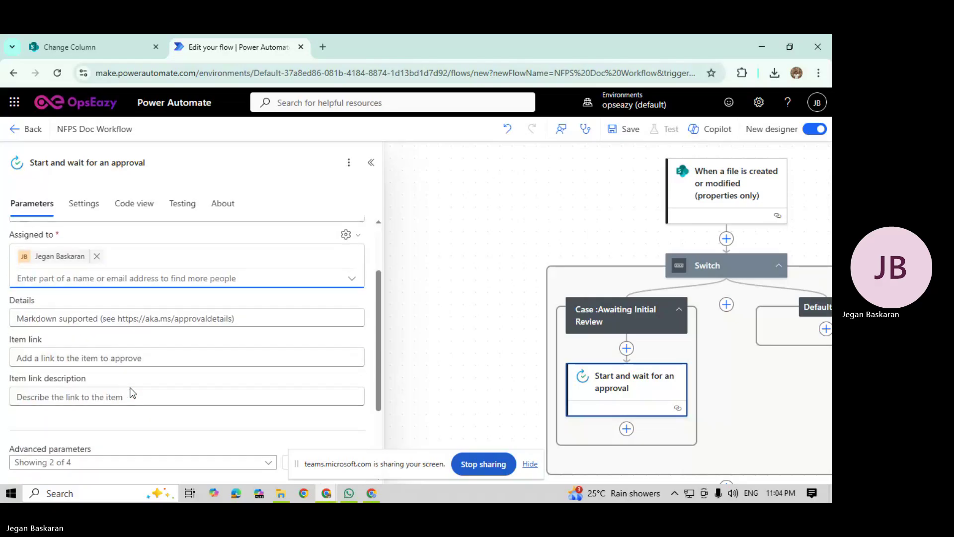
pyautogui.click(67, 358)
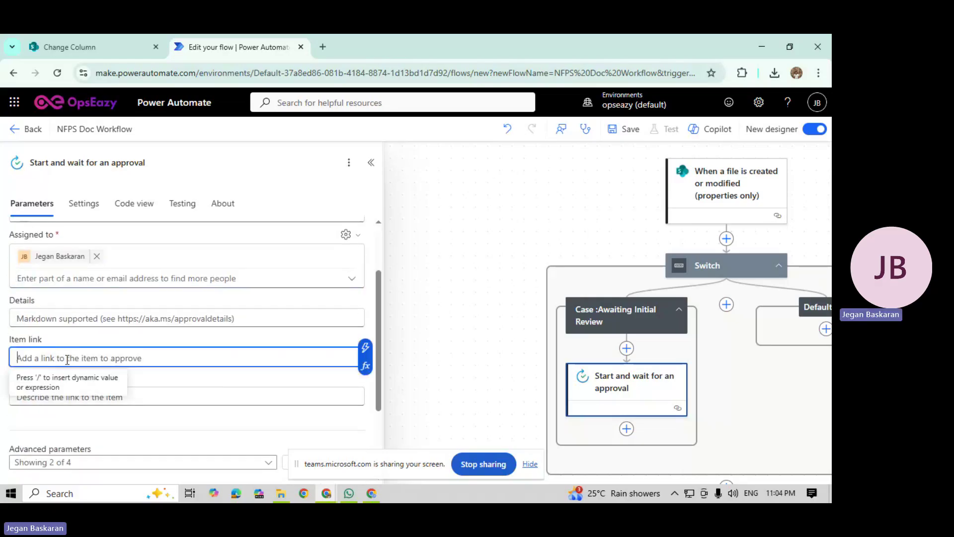
pyautogui.click(365, 347)
pyautogui.write('link')
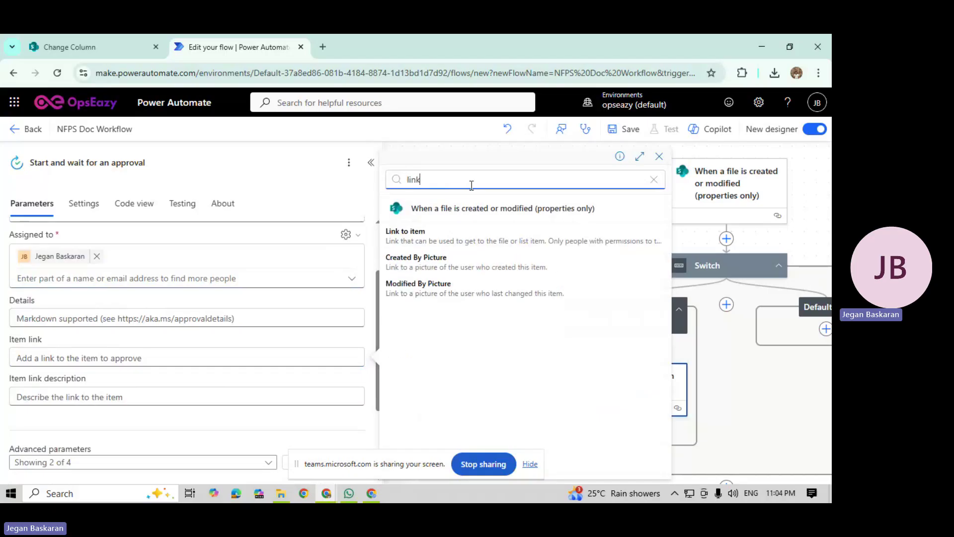
pyautogui.click(489, 237)
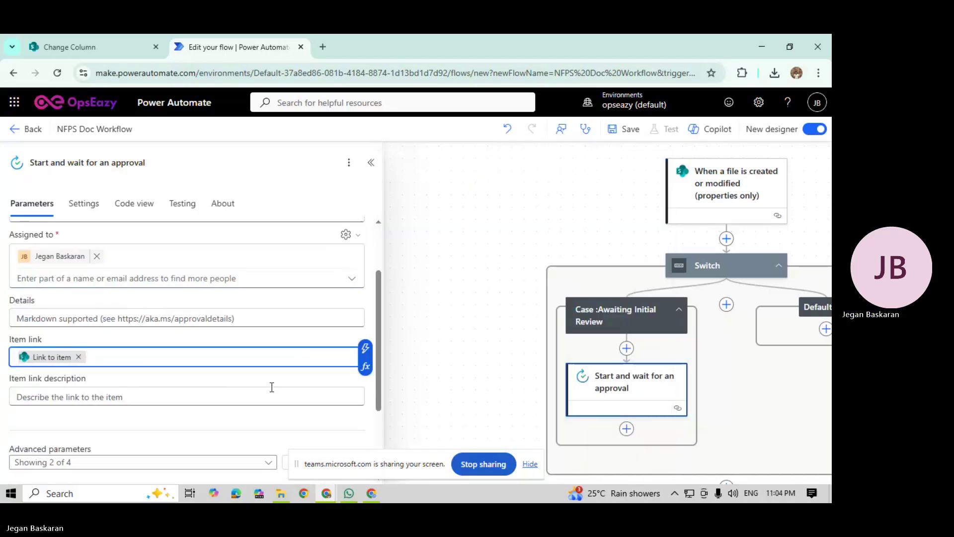
# Step: Set the approval's item link description to the trigger's File name with extension dynamic value
pyautogui.scroll(-2, 272, 387)
pyautogui.click(76, 280)
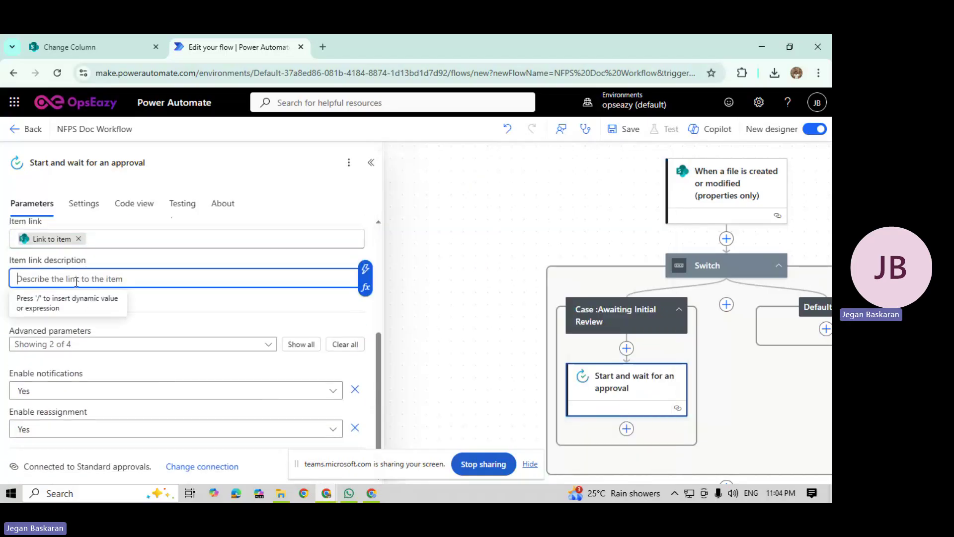
pyautogui.write('View D')
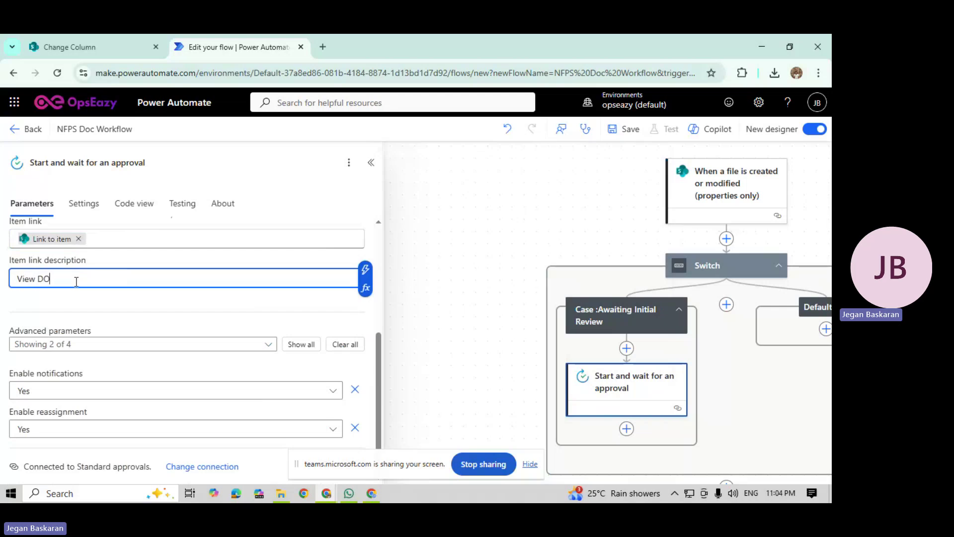
pyautogui.hotkey('ctrl', 'a')
pyautogui.press('BackSpace')
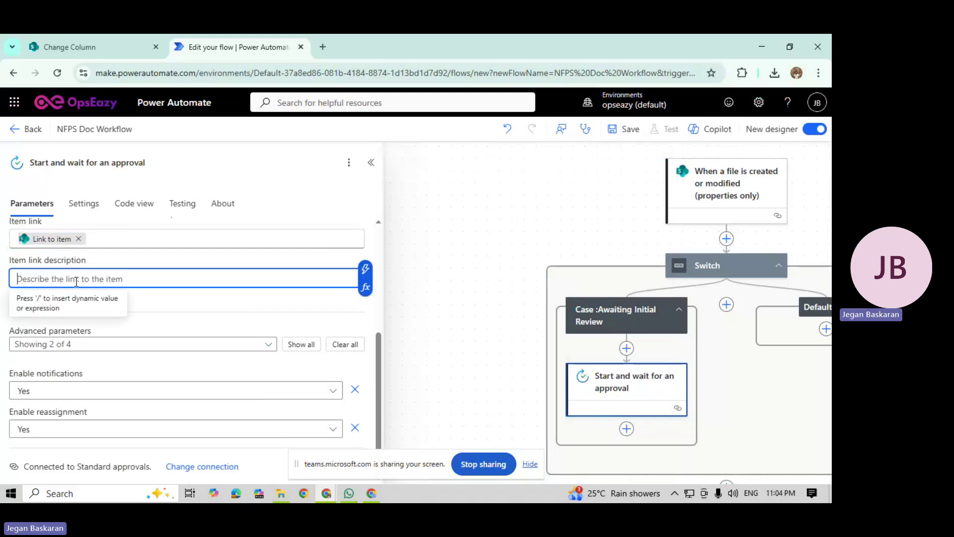
pyautogui.click(366, 269)
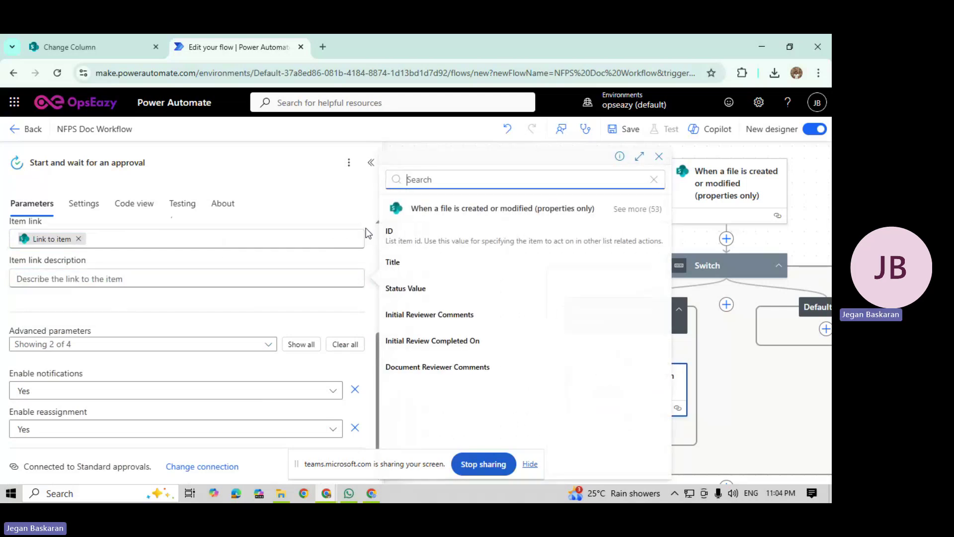
pyautogui.write('file')
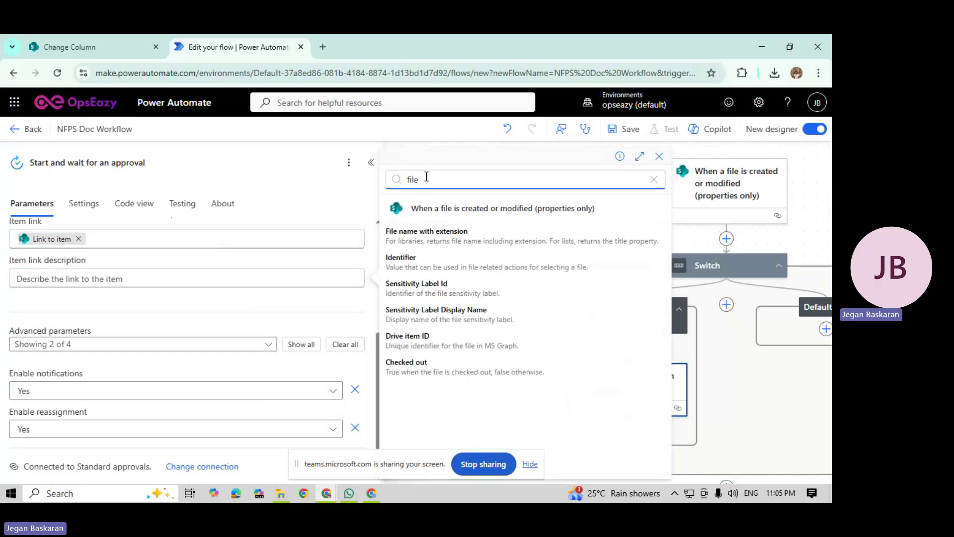
pyautogui.click(428, 239)
pyautogui.scroll(3, 124, 340)
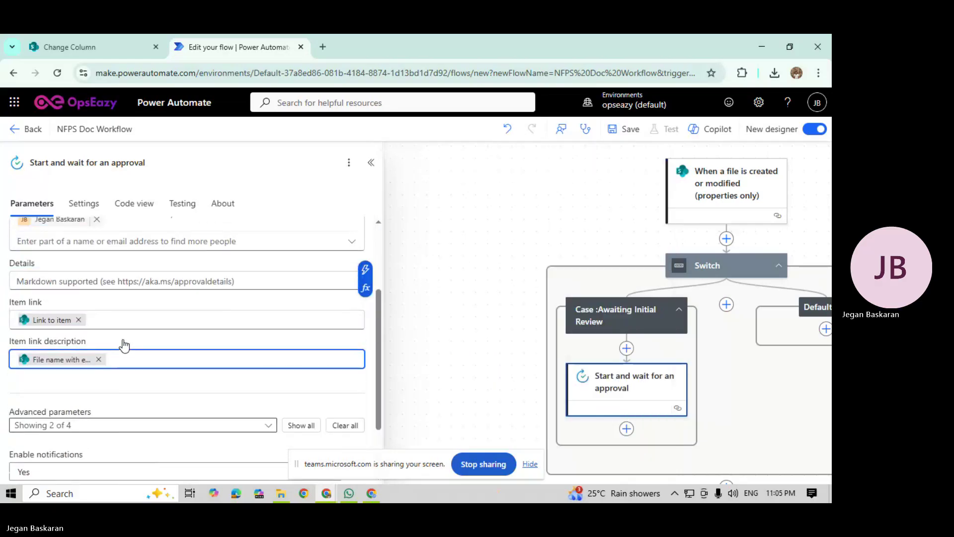
pyautogui.scroll(-3, 123, 342)
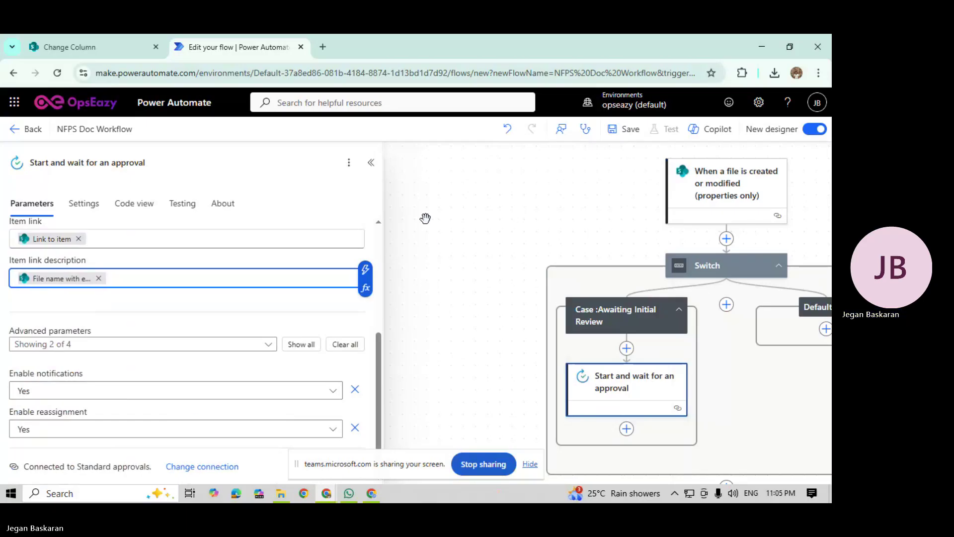
pyautogui.click(371, 162)
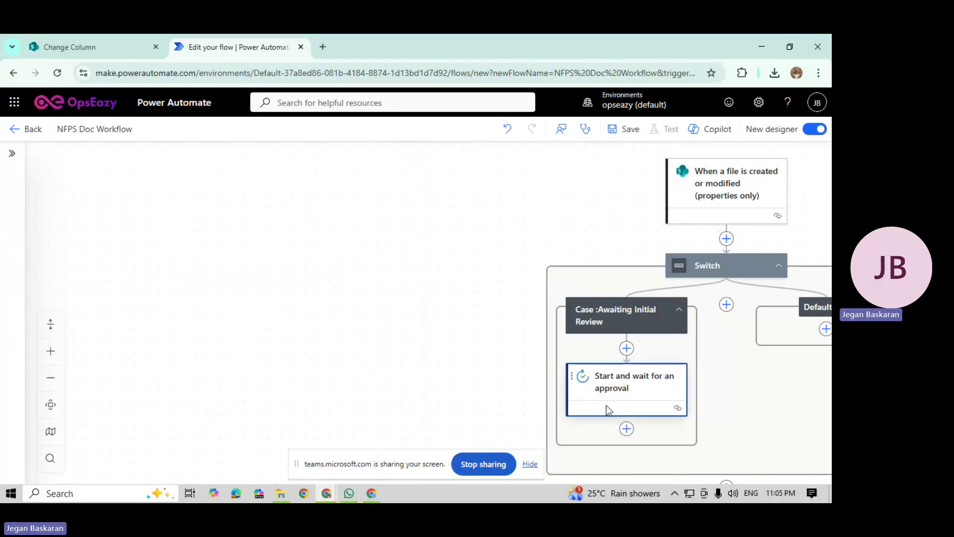
pyautogui.click(639, 380)
pyautogui.scroll(-2, 631, 398)
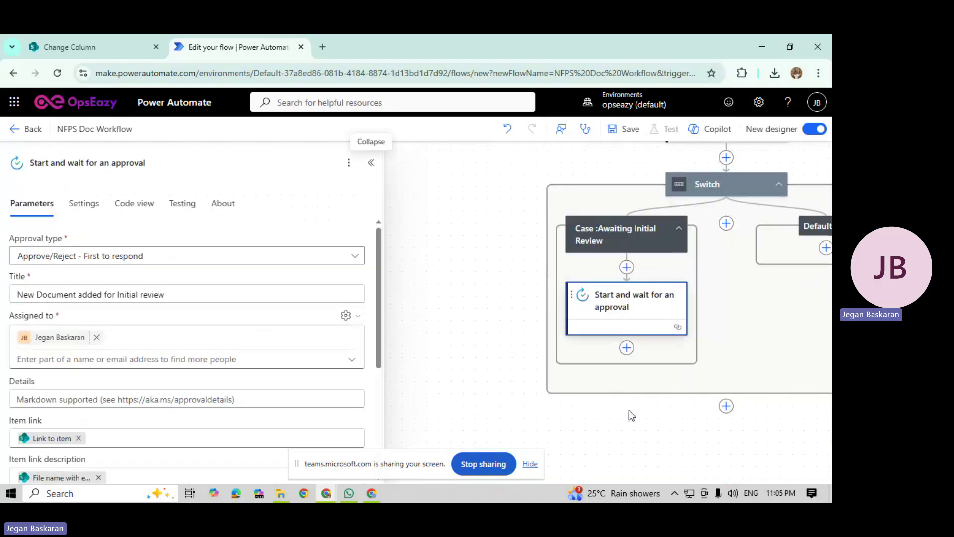
pyautogui.click(627, 346)
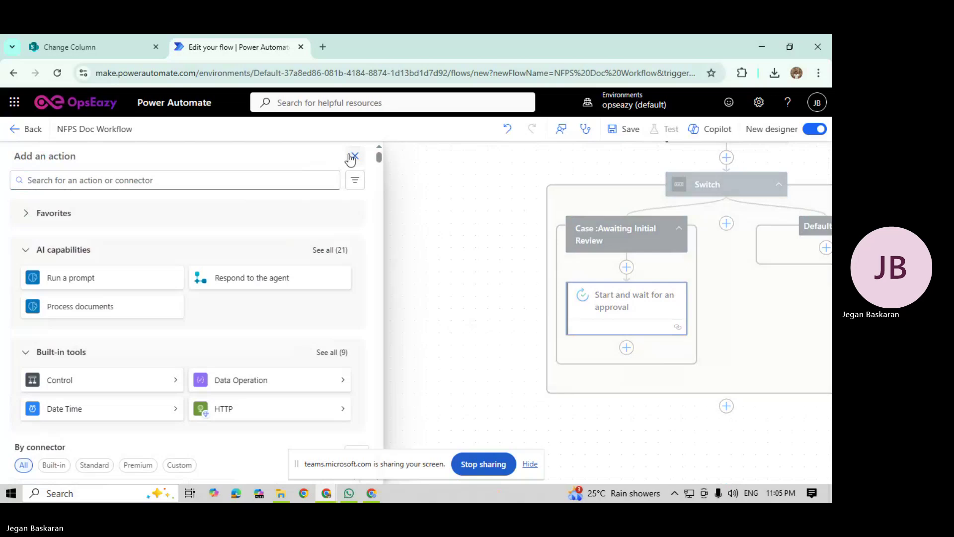
pyautogui.click(354, 156)
# Step: Rename the Start and wait for an approval action as Initialreview
pyautogui.click(598, 308)
pyautogui.moveTo(154, 162); pyautogui.dragTo(3, 135)
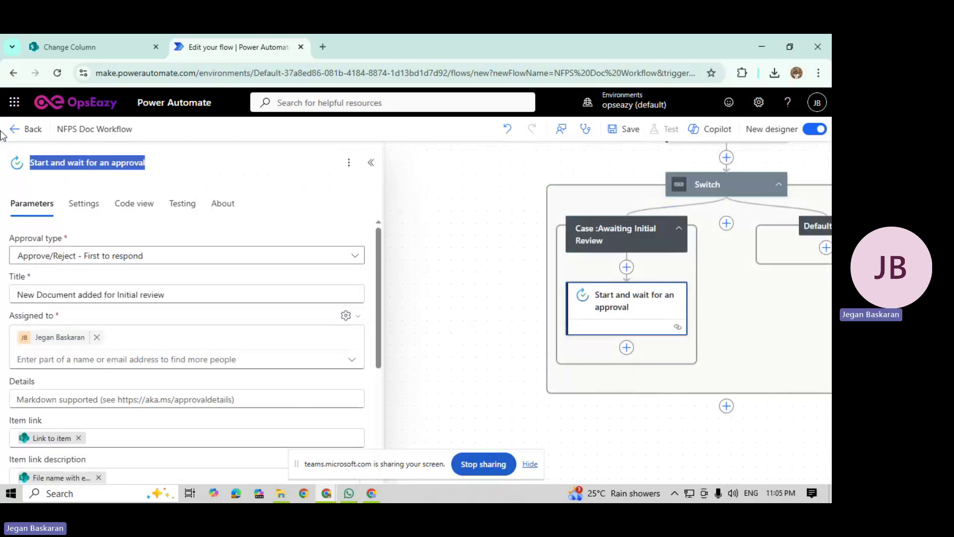
pyautogui.write('Init')
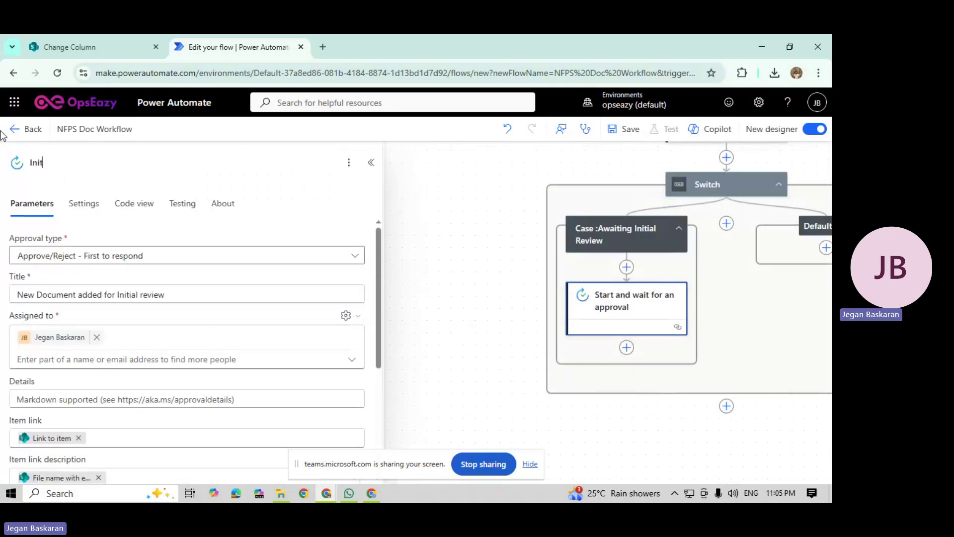
pyautogui.write('ialrev')
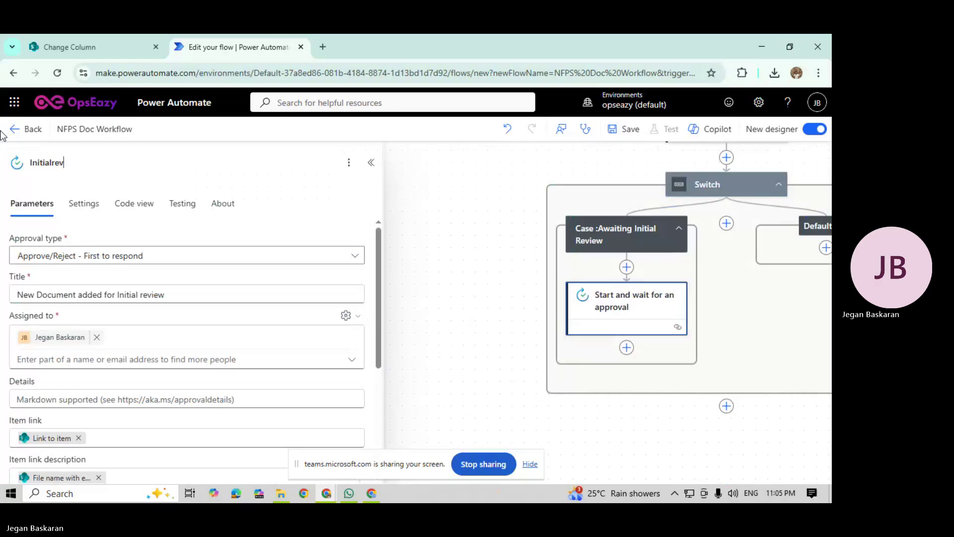
pyautogui.write('iew')
pyautogui.click(426, 274)
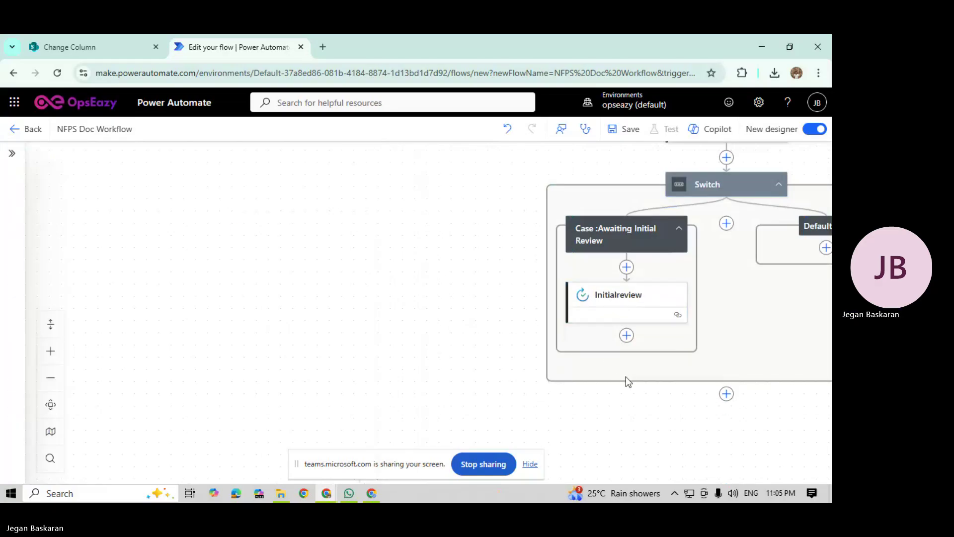
pyautogui.click(646, 303)
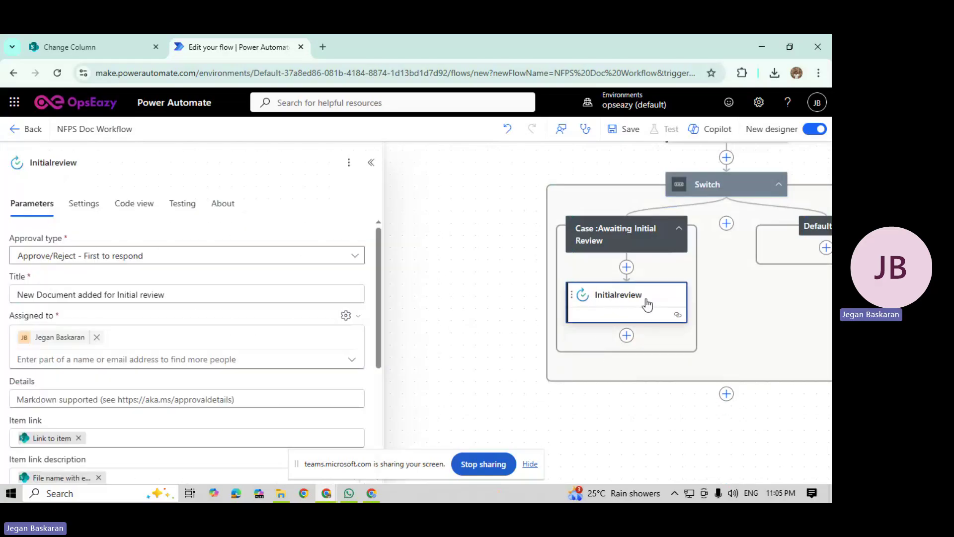
# Step: Add a Condition control after the Initialreview action in the Awaiting Initial Review case
pyautogui.click(626, 335)
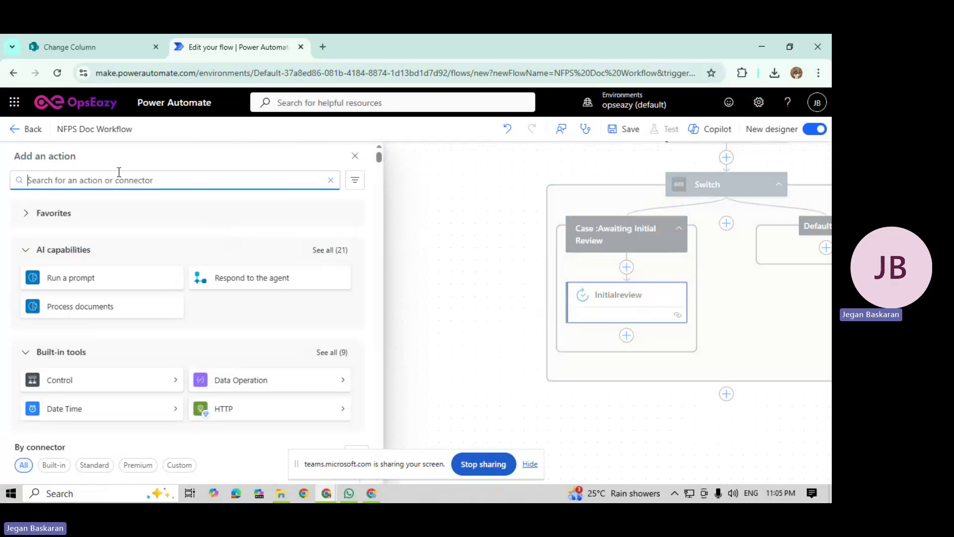
pyautogui.click(171, 379)
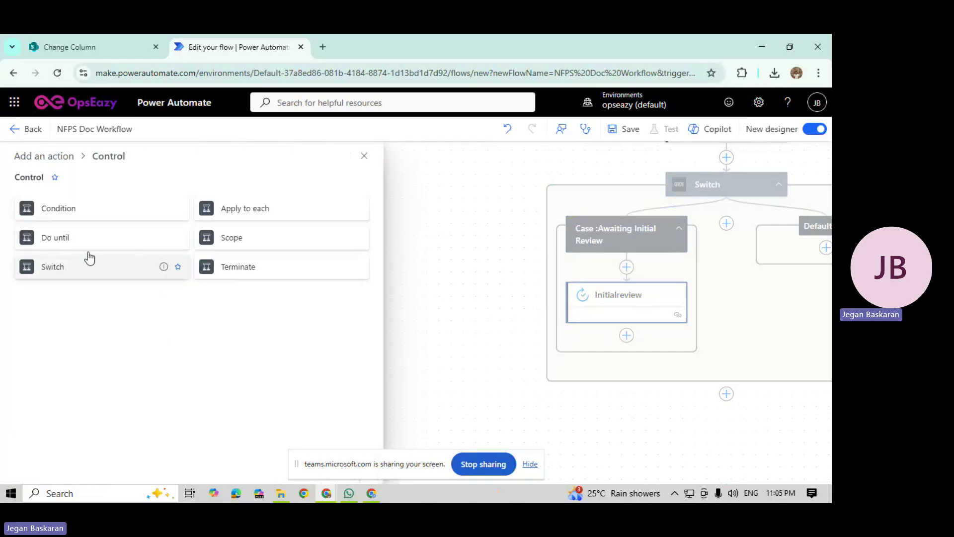
pyautogui.press('Escape')
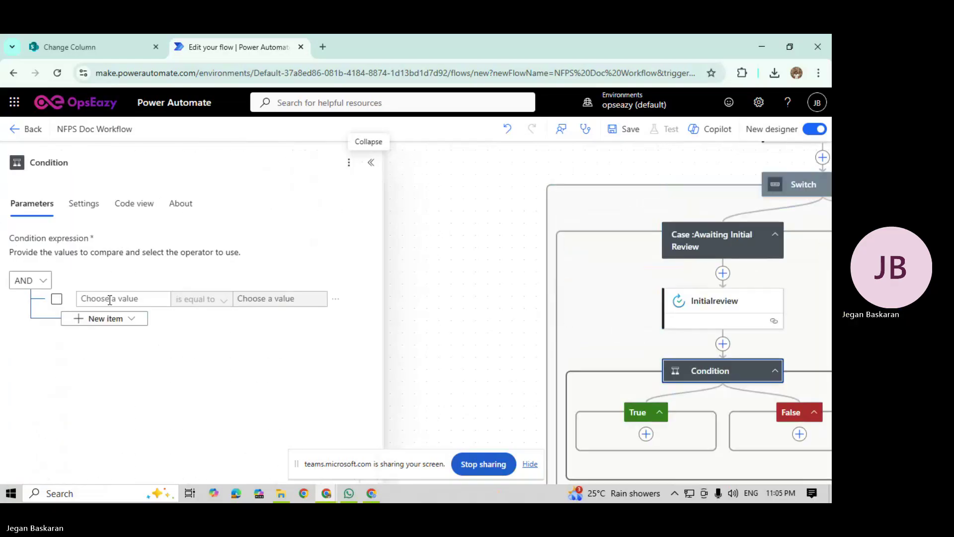
# Step: Set the condition to check that the Initialreview Outcome is equal to Approve
pyautogui.click(110, 299)
pyautogui.click(170, 292)
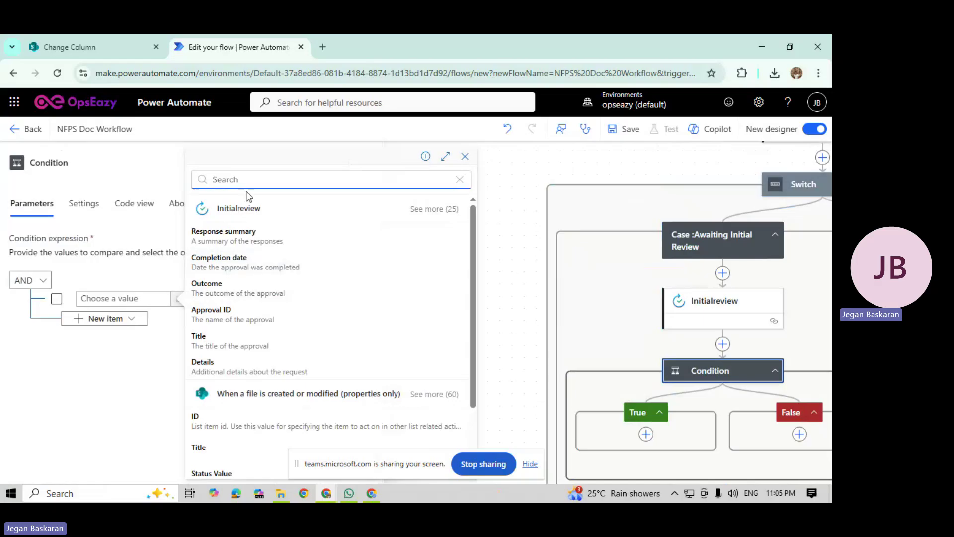
pyautogui.write('out')
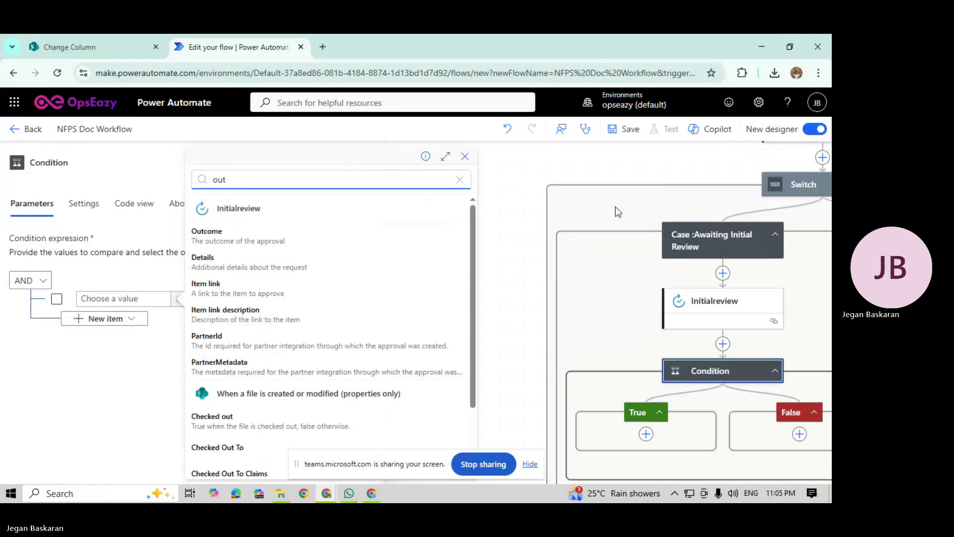
pyautogui.click(259, 247)
pyautogui.click(270, 298)
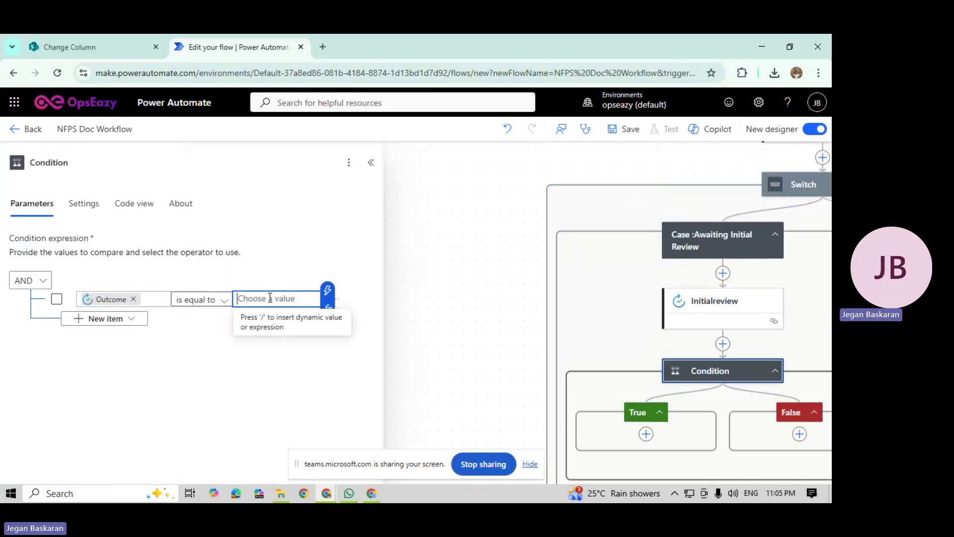
pyautogui.write('A')
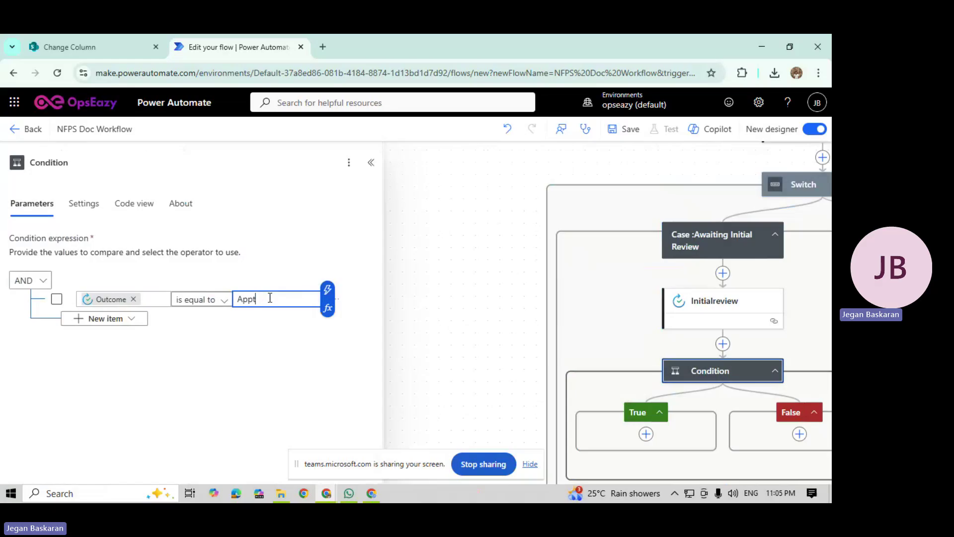
pyautogui.write('pprove')
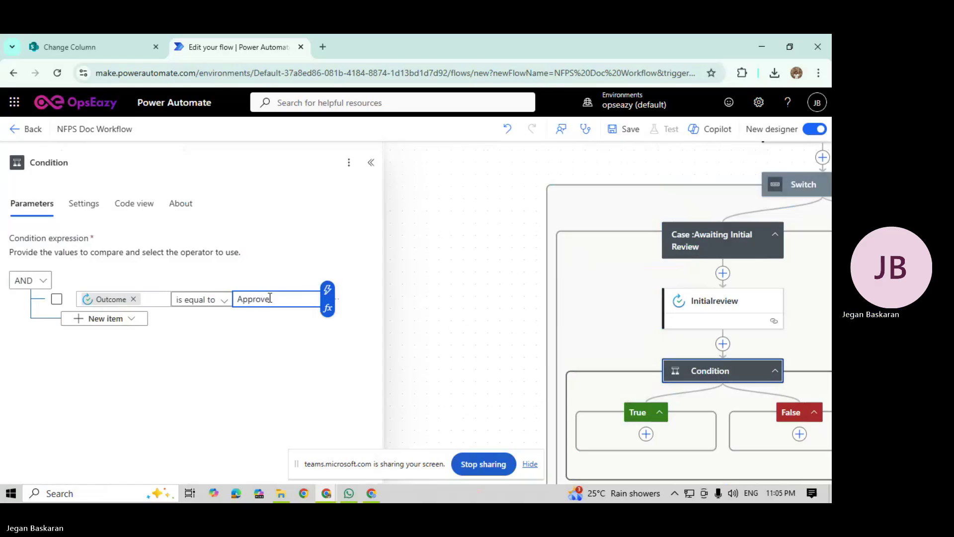
pyautogui.click(272, 346)
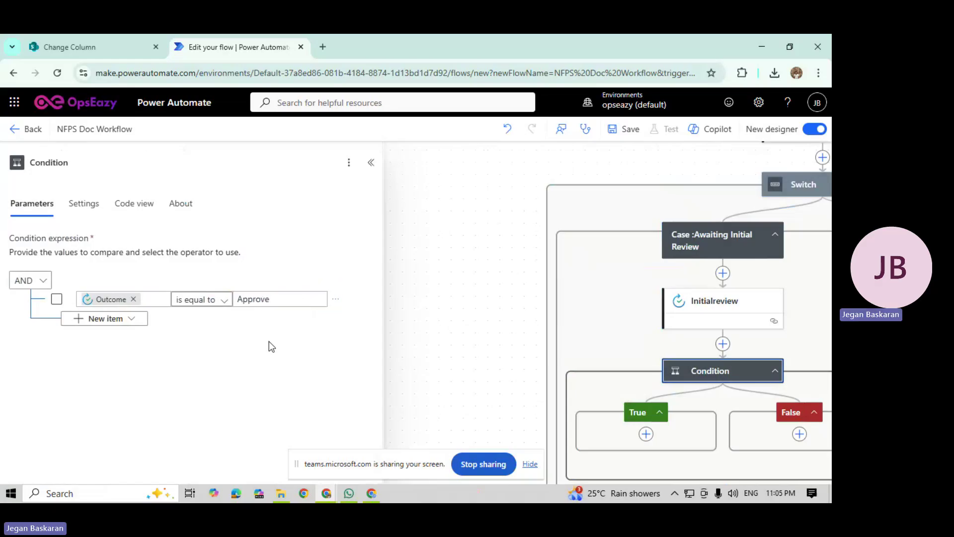
# Step: Add a SharePoint Update item action to the condition's True branch
pyautogui.scroll(-2, 408, 385)
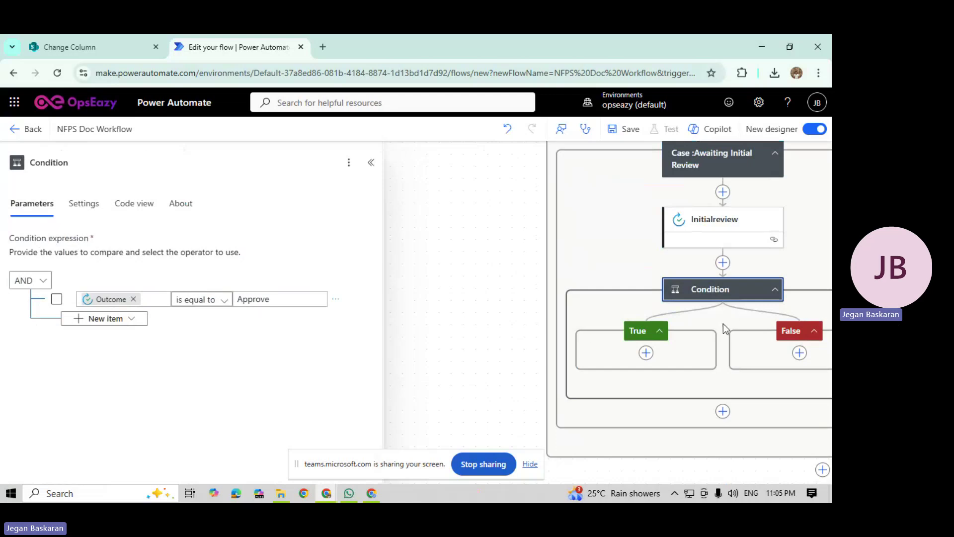
pyautogui.click(645, 353)
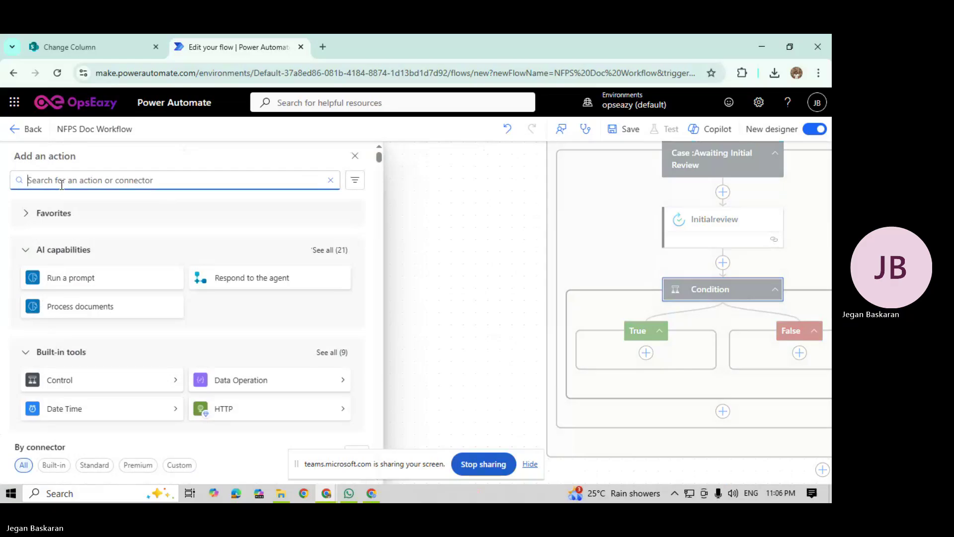
pyautogui.write('update item')
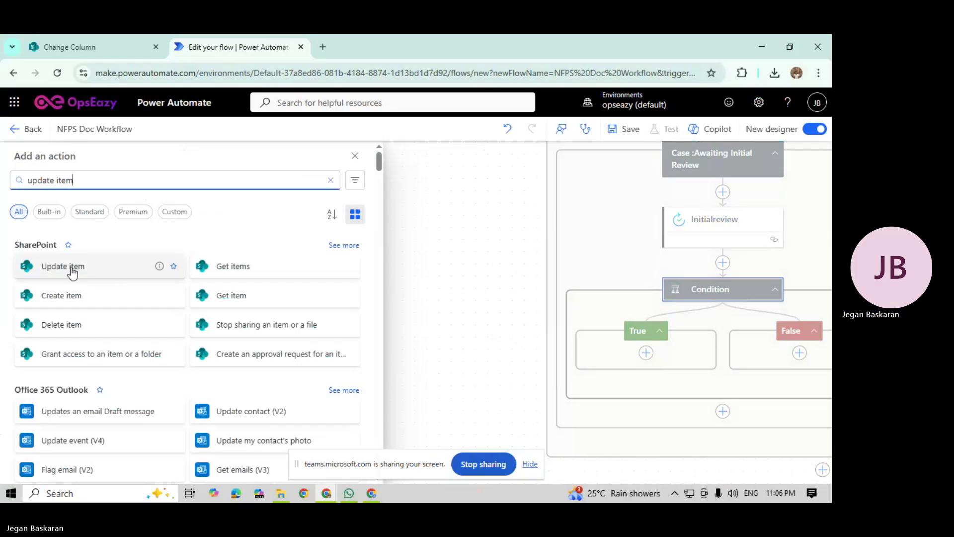
pyautogui.click(72, 271)
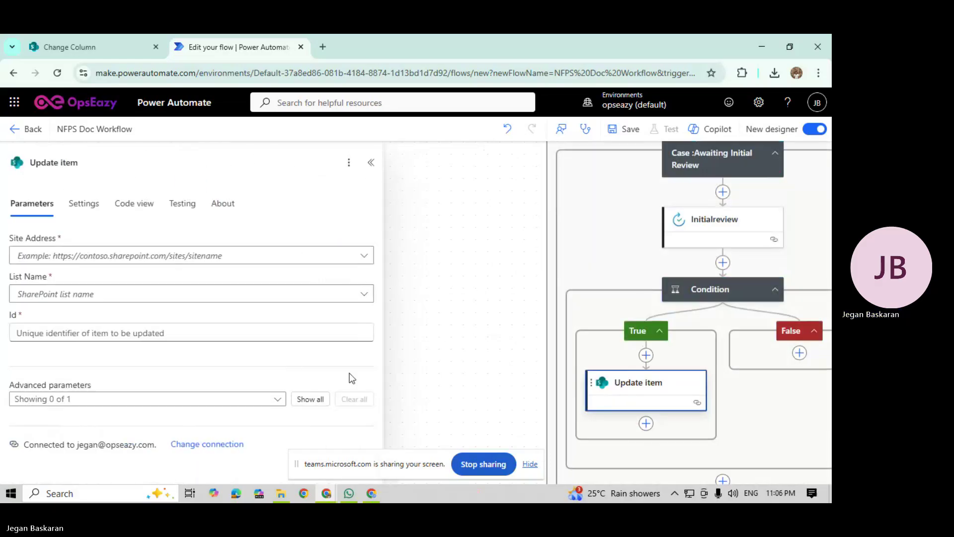
# Step: Set the Update item action's site address to JeganDev and look through the available list names for the document library
pyautogui.click(125, 260)
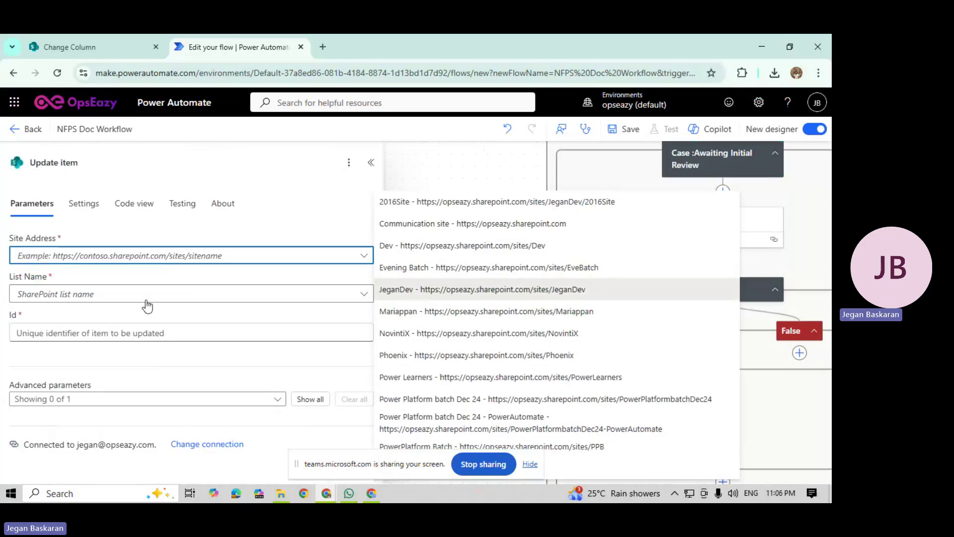
pyautogui.click(104, 295)
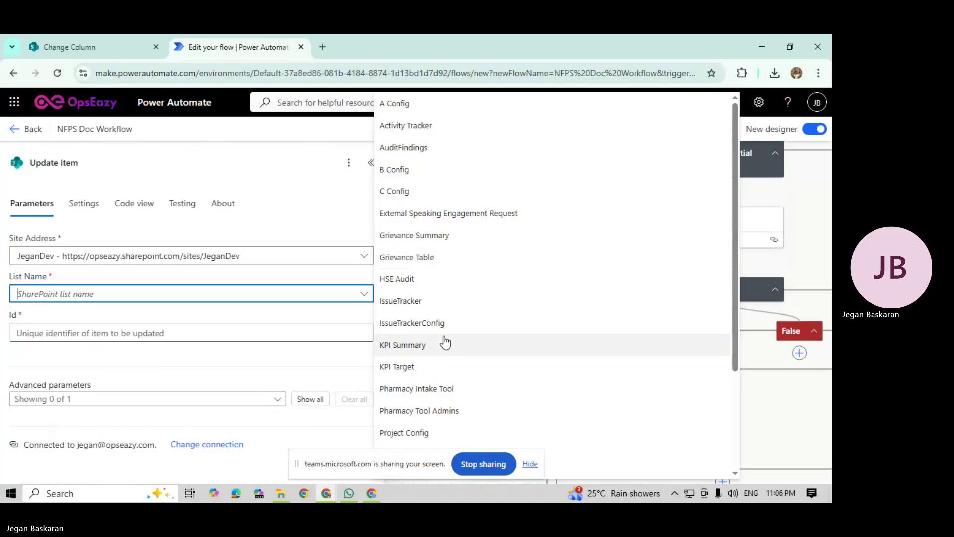
pyautogui.scroll(-3, 444, 342)
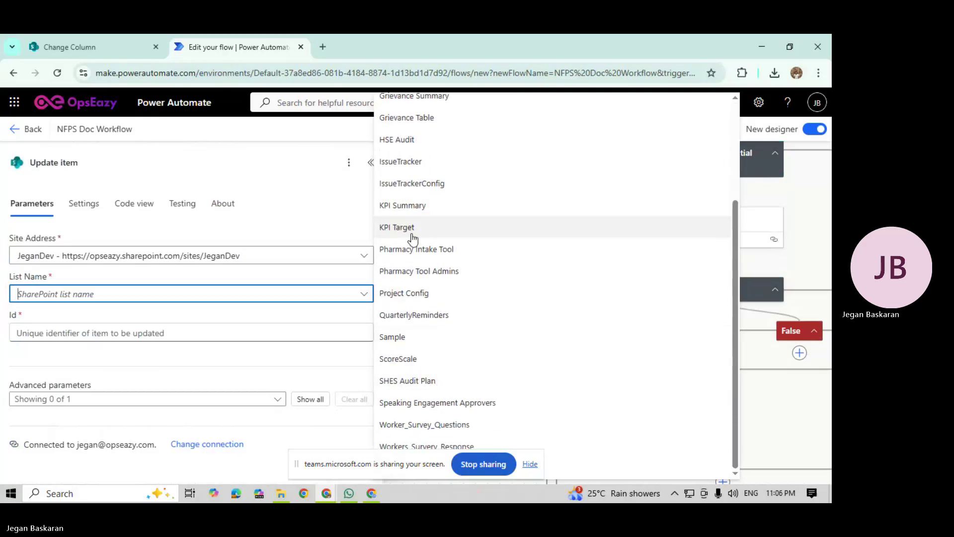
pyautogui.click(530, 464)
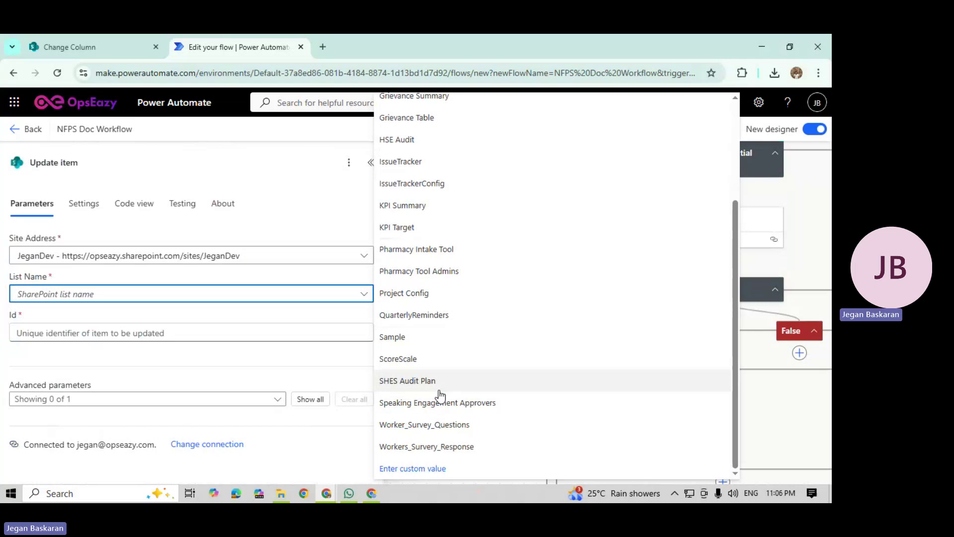
pyautogui.scroll(3, 439, 395)
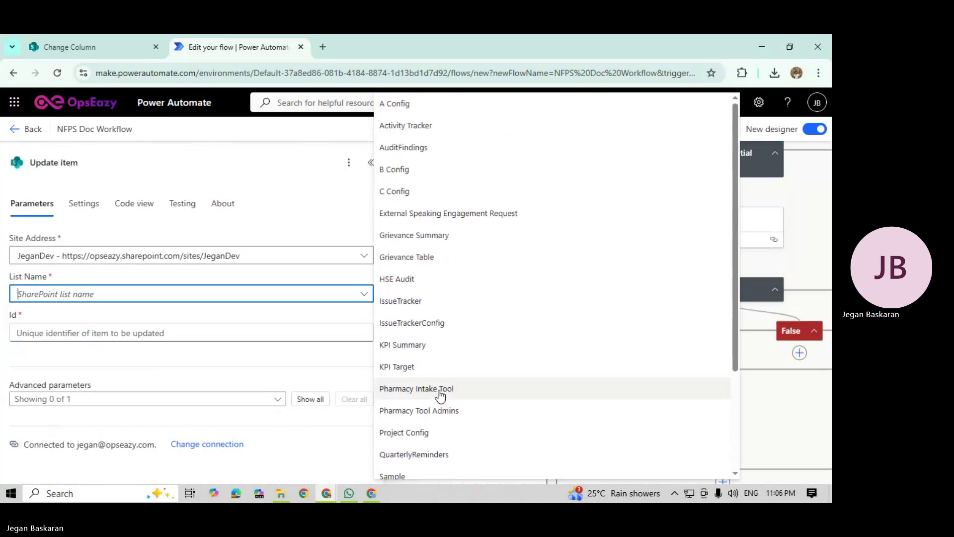
pyautogui.scroll(-3, 437, 389)
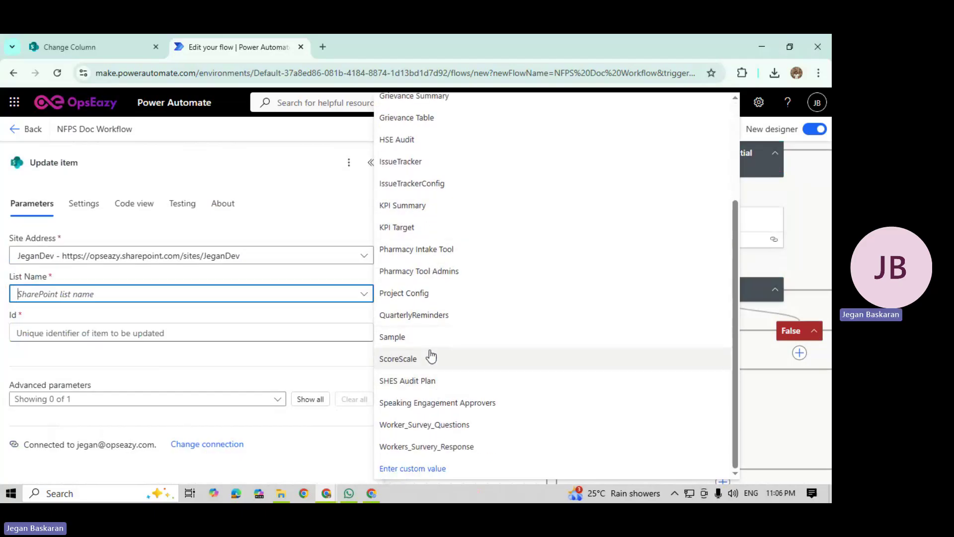
pyautogui.press('Escape')
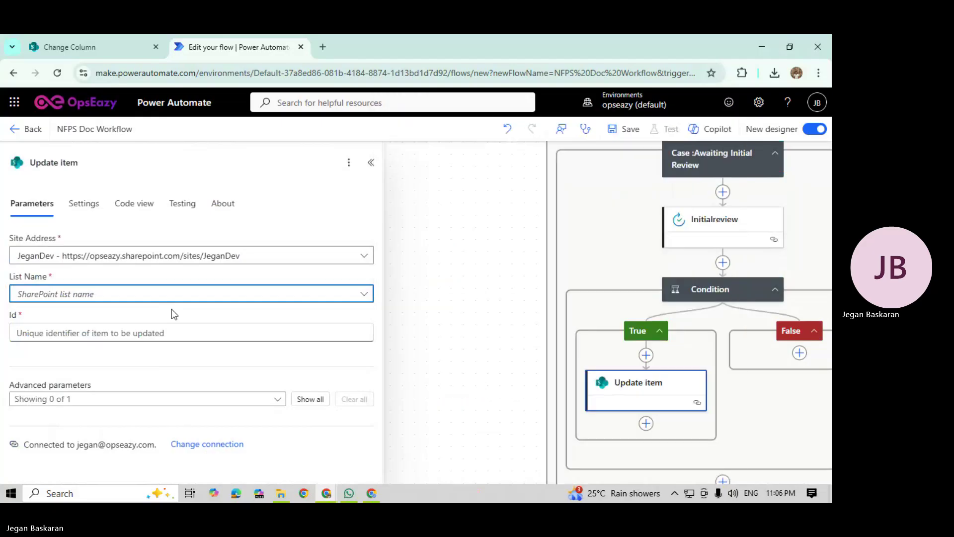
# Step: Delete the Update item action from the condition's True branch
pyautogui.rightClick(652, 389)
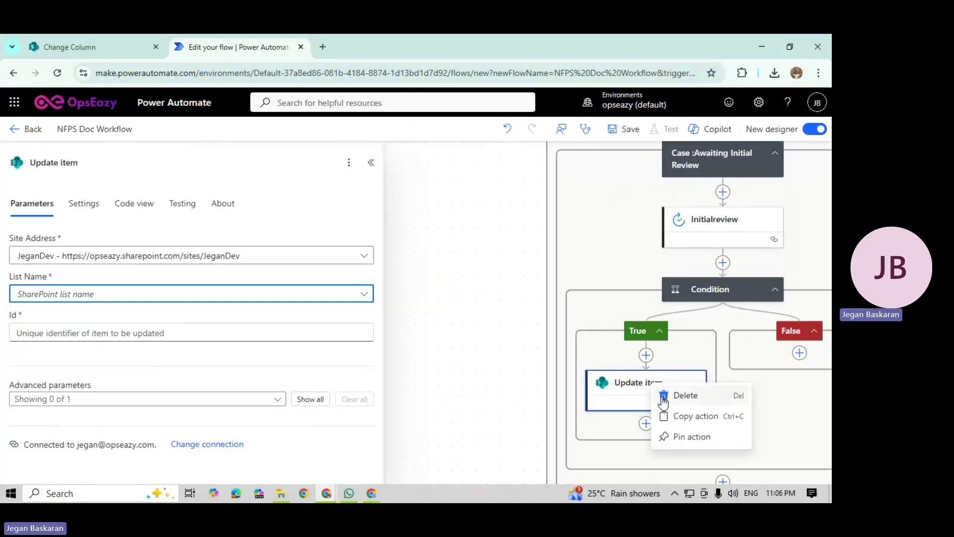
pyautogui.click(662, 395)
pyautogui.click(543, 319)
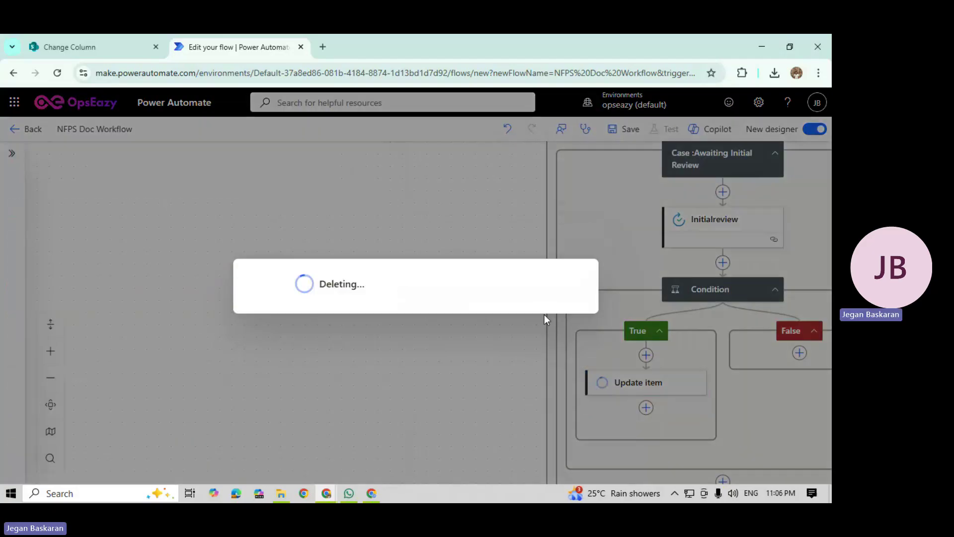
# Step: Add a SharePoint Update file properties action to the condition's True branch
pyautogui.click(646, 353)
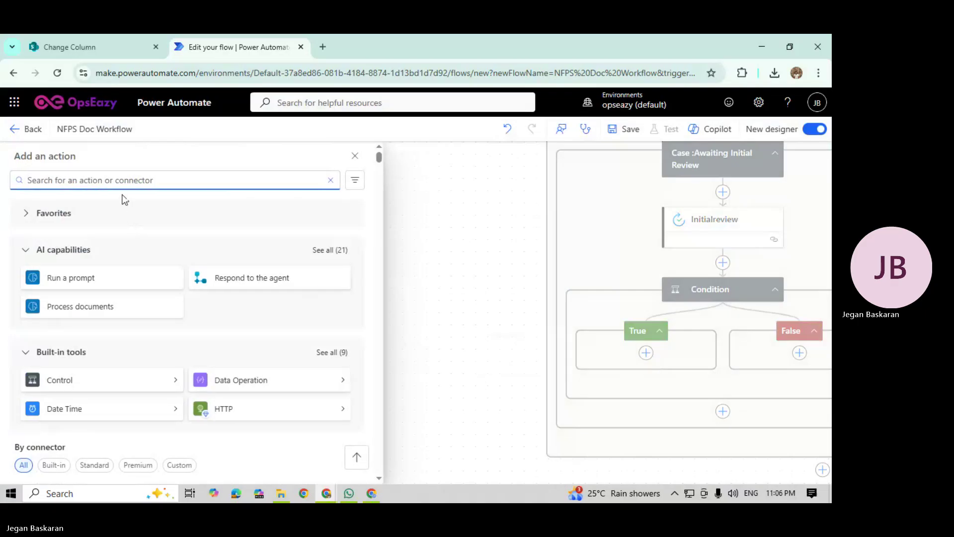
pyautogui.write('upda')
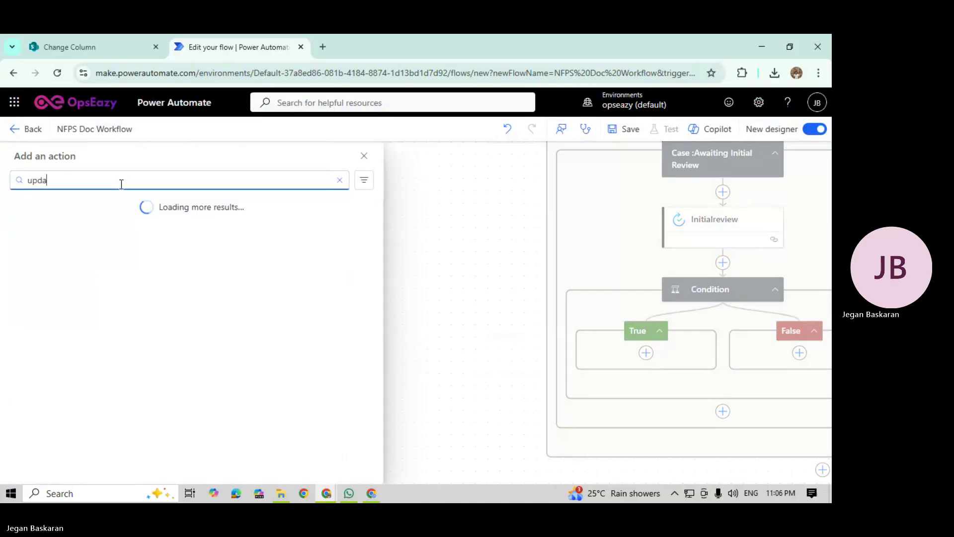
pyautogui.write('te file pro')
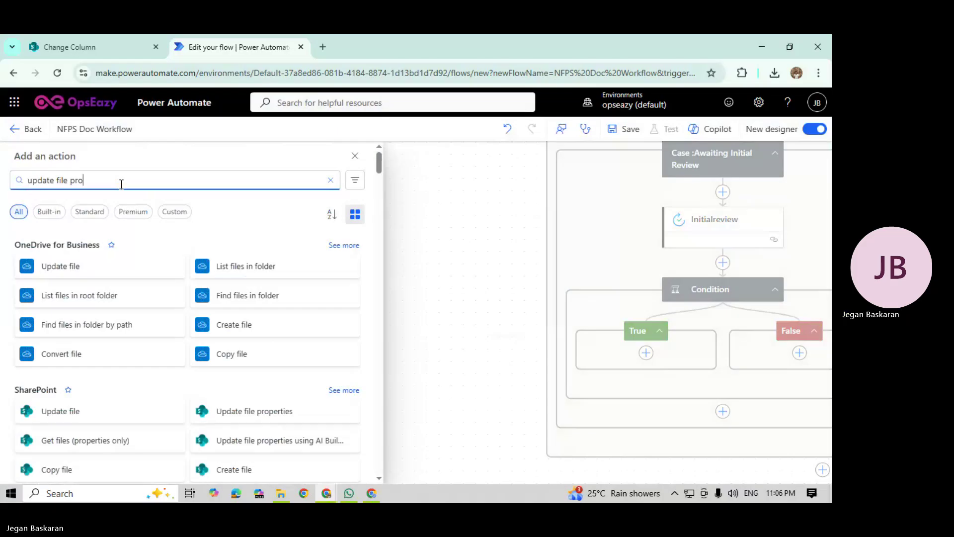
pyautogui.scroll(-3, 179, 329)
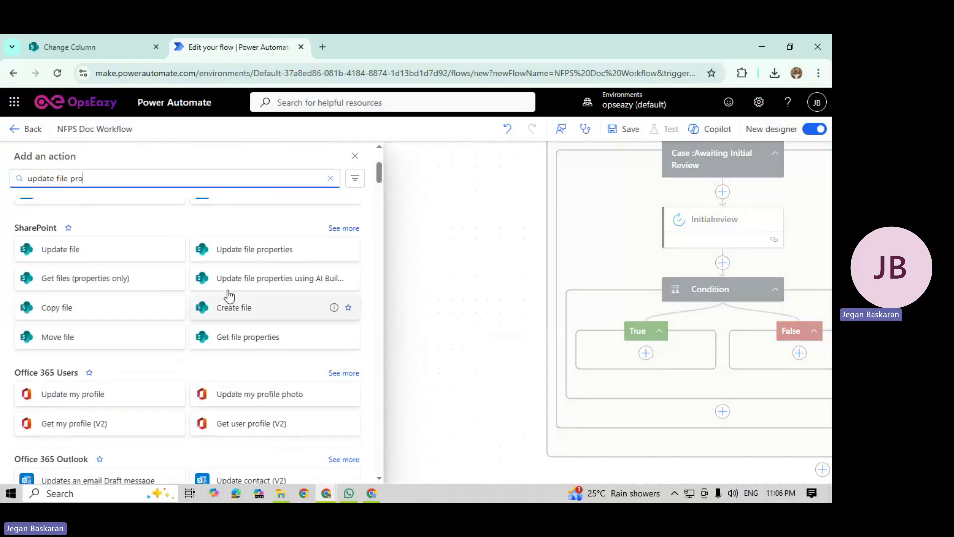
pyautogui.click(244, 259)
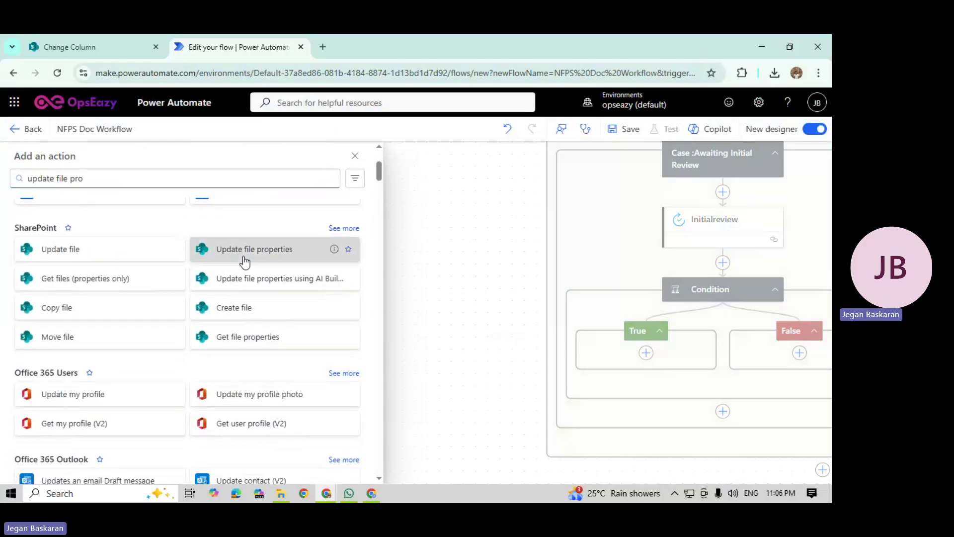
# Step: Set the Update file properties action's site address to JeganDev and its library name to NFPS Doc Workflow
pyautogui.click(104, 255)
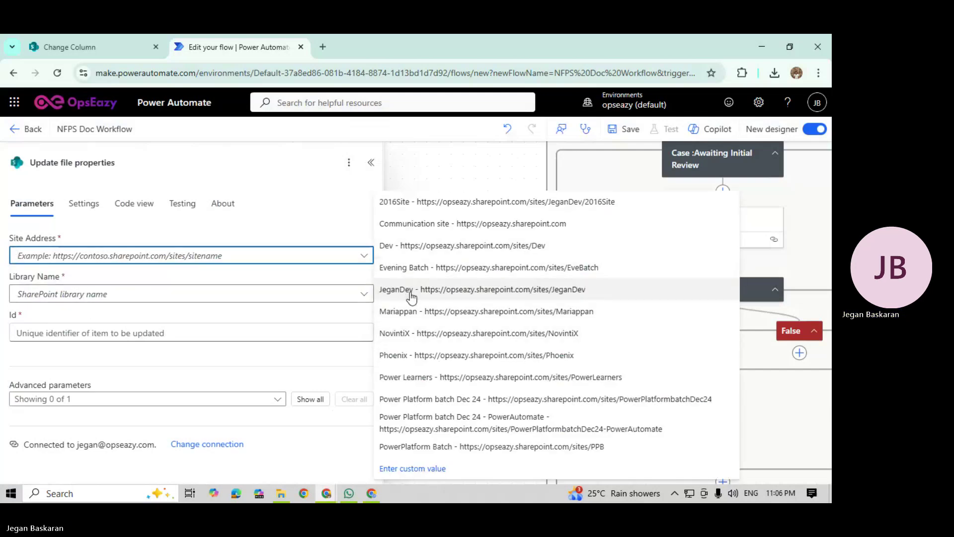
pyautogui.click(410, 291)
pyautogui.click(96, 297)
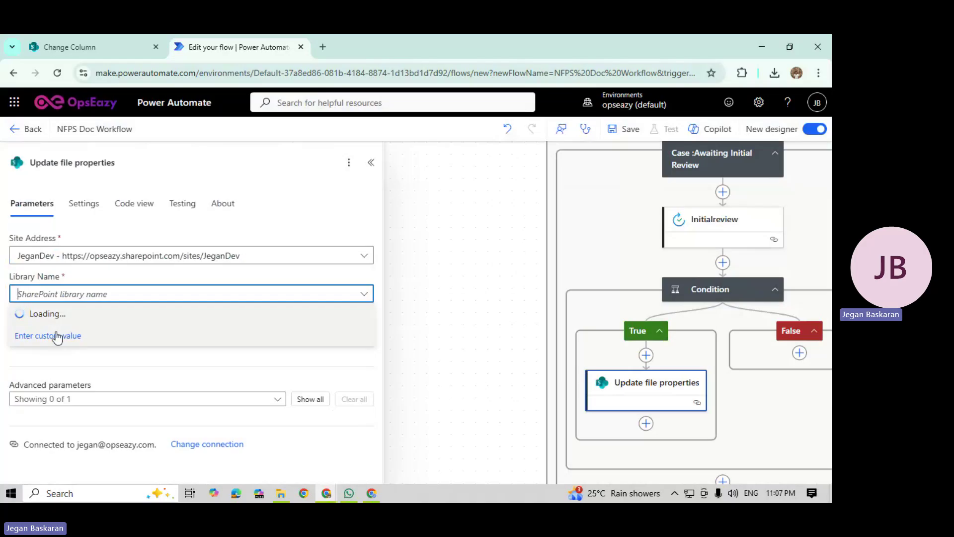
pyautogui.click(56, 381)
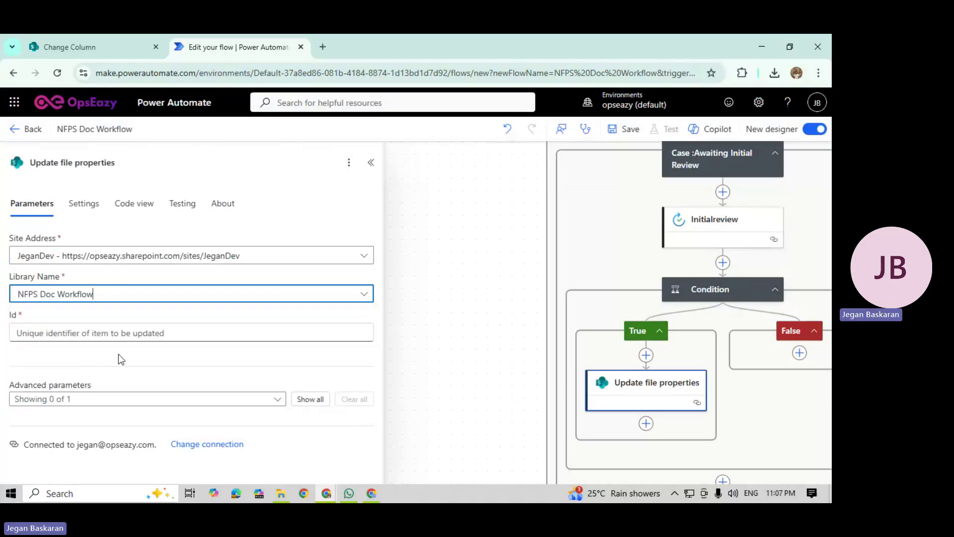
# Step: Set the action's Id to the trigger's dynamic ID and its Status Value to Awaiting Document Review
pyautogui.click(107, 336)
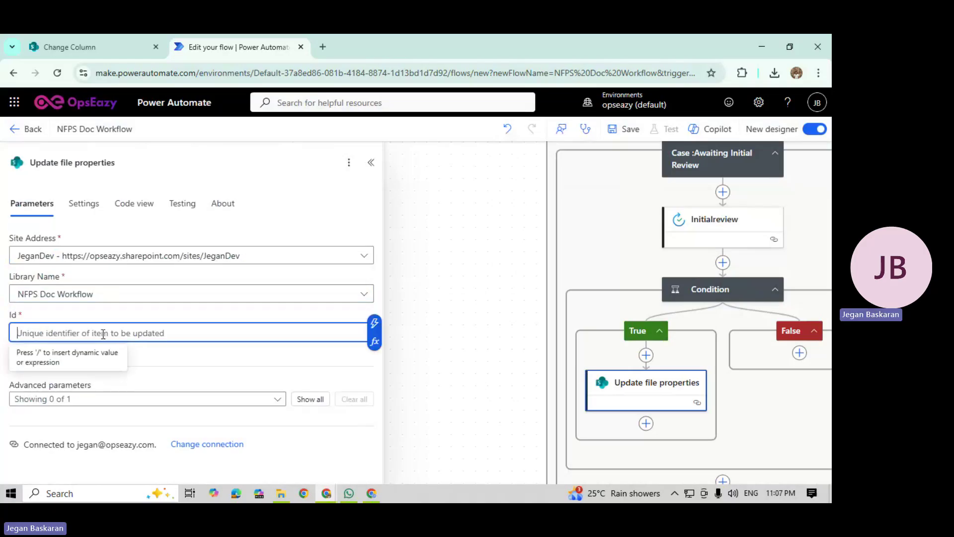
pyautogui.click(374, 329)
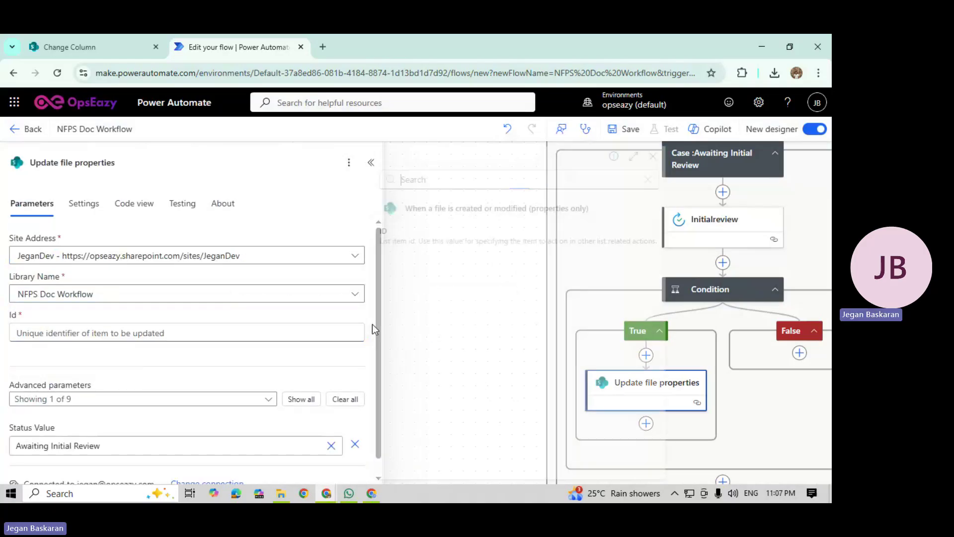
pyautogui.click(422, 232)
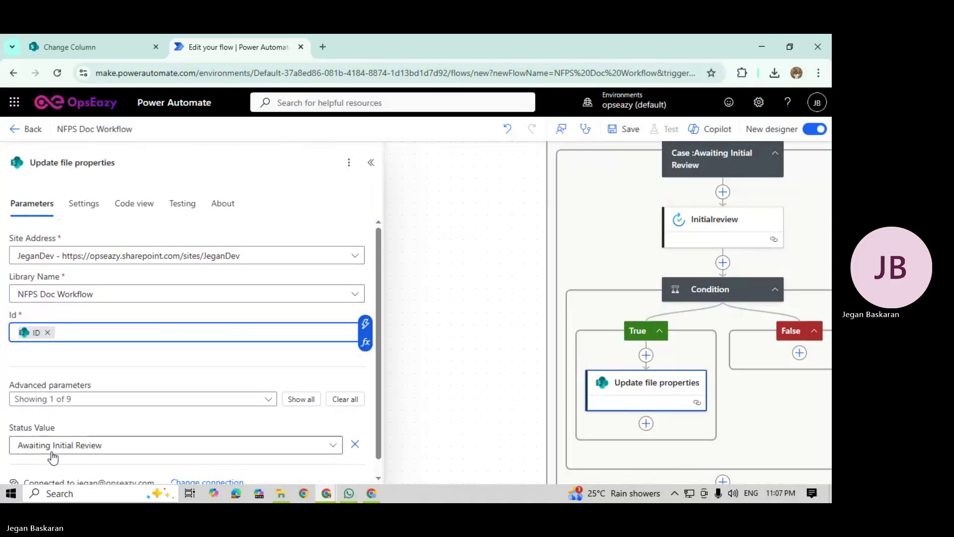
pyautogui.click(78, 446)
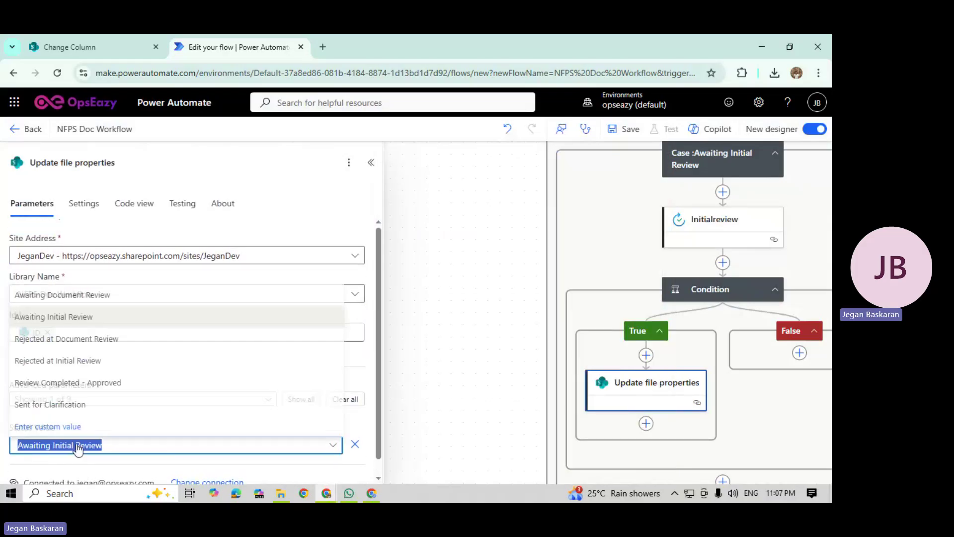
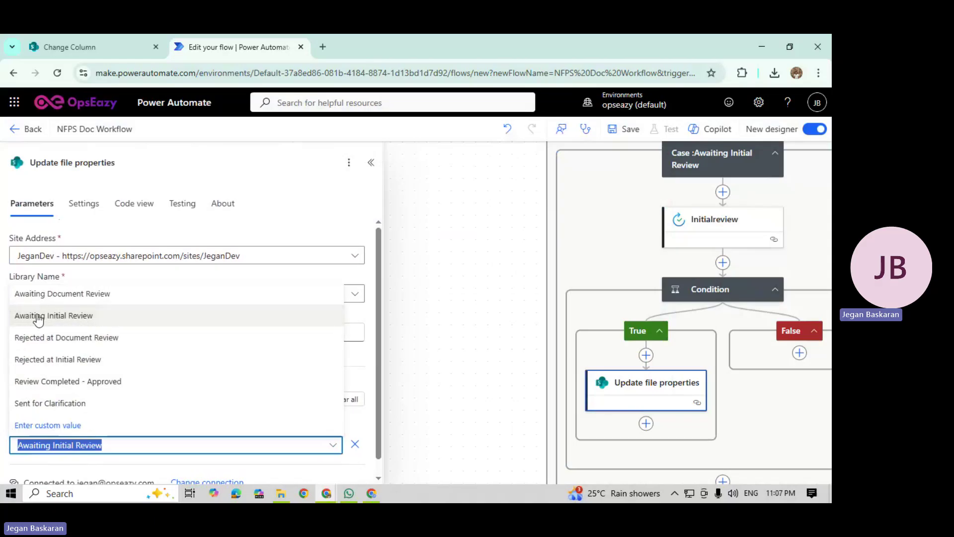
pyautogui.click(101, 299)
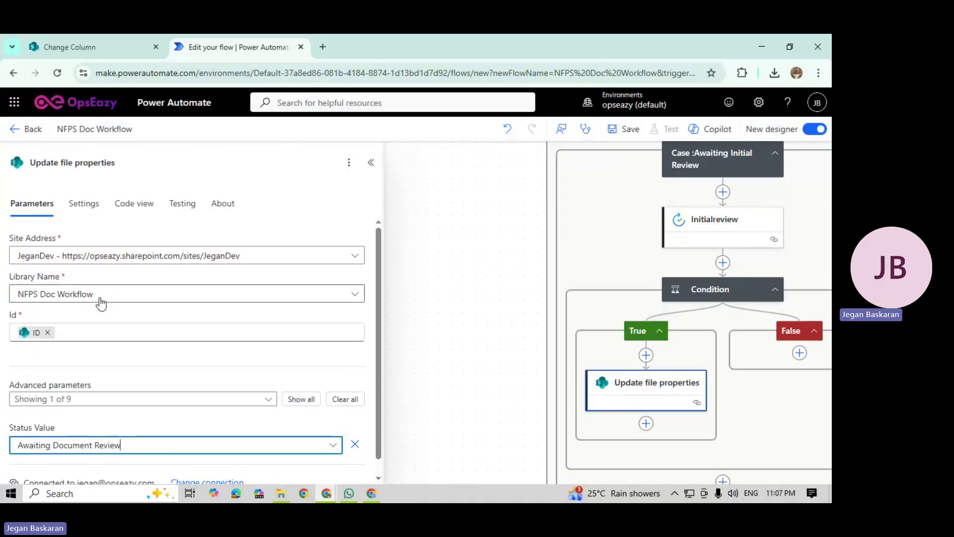
pyautogui.scroll(-1, 112, 416)
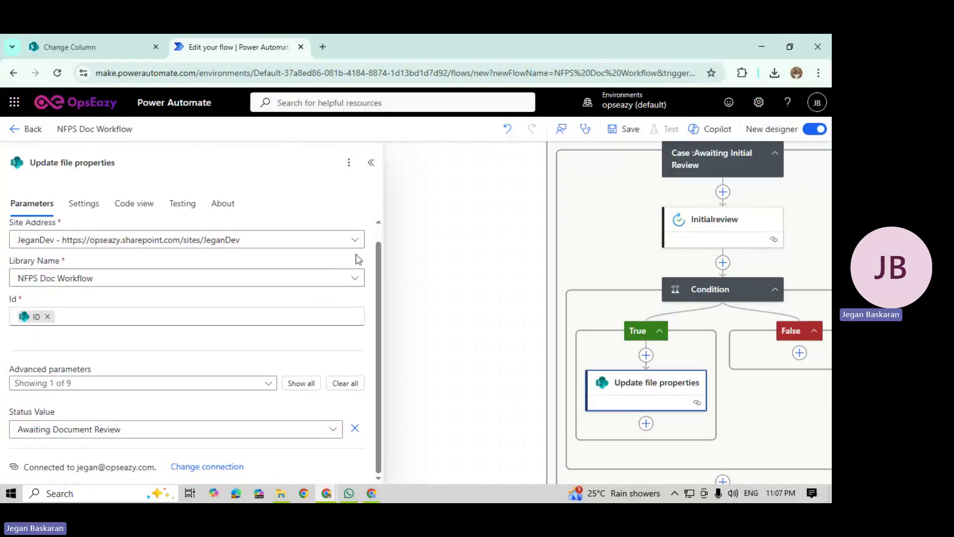
pyautogui.click(371, 163)
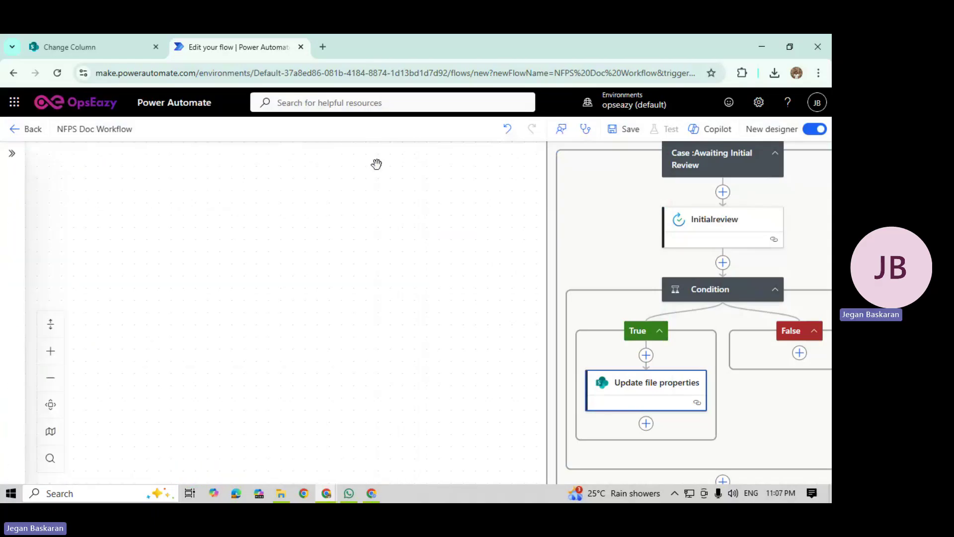
# Step: Copy the Update file properties action in the condition's True branch
pyautogui.rightClick(625, 388)
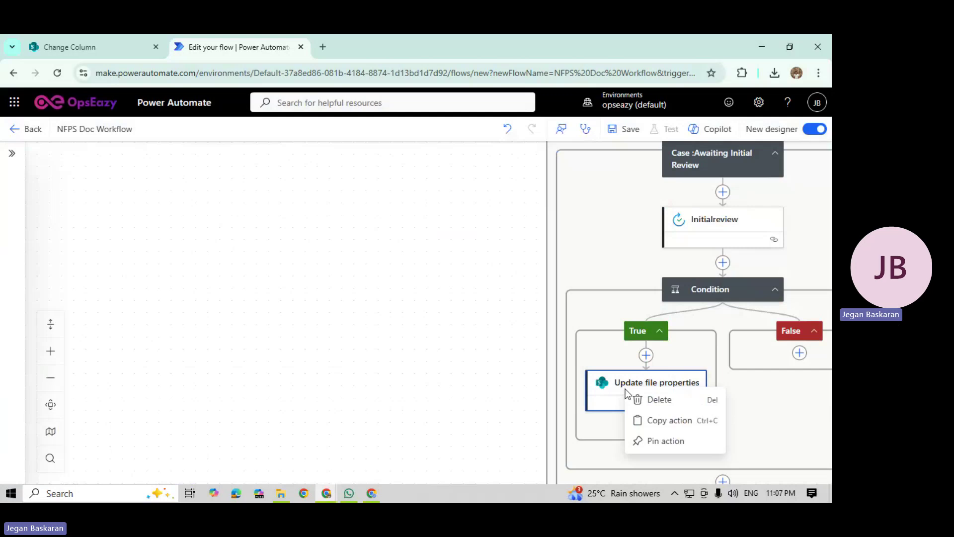
pyautogui.click(657, 423)
pyautogui.moveTo(400, 383); pyautogui.dragTo(70, 335)
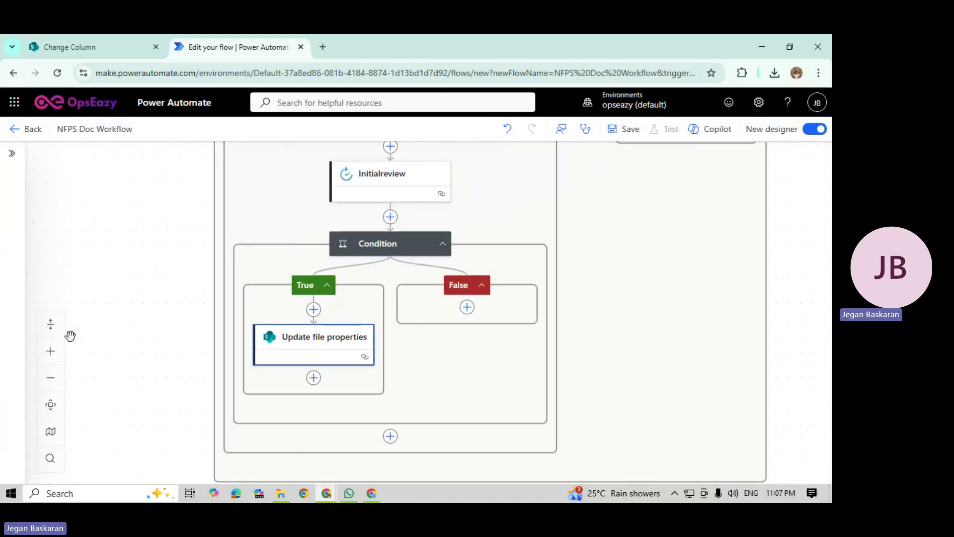
# Step: Paste the copied Update file properties action into the condition's False branch and set its Status Value to Rejected at Initial Review
pyautogui.click(467, 307)
pyautogui.moveTo(526, 307)
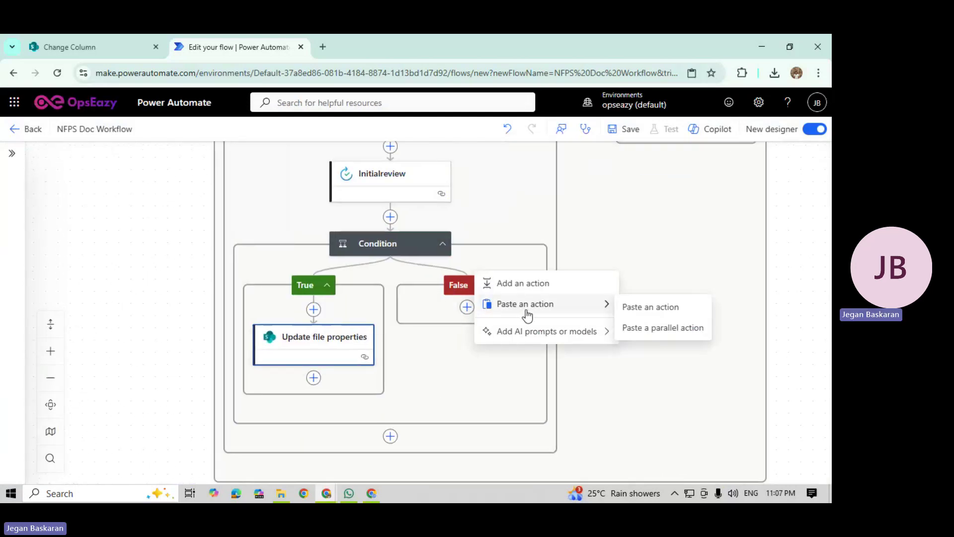
pyautogui.click(666, 308)
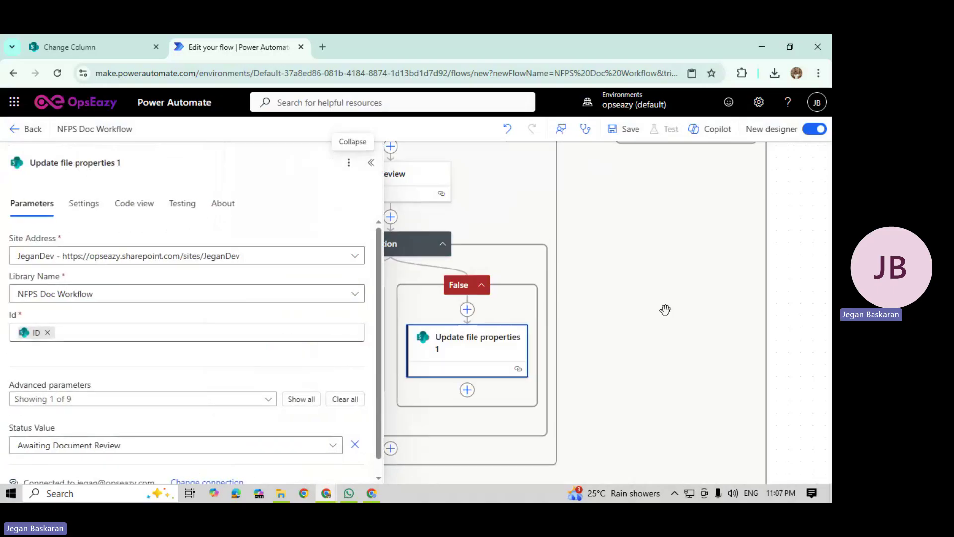
pyautogui.scroll(-1, 234, 344)
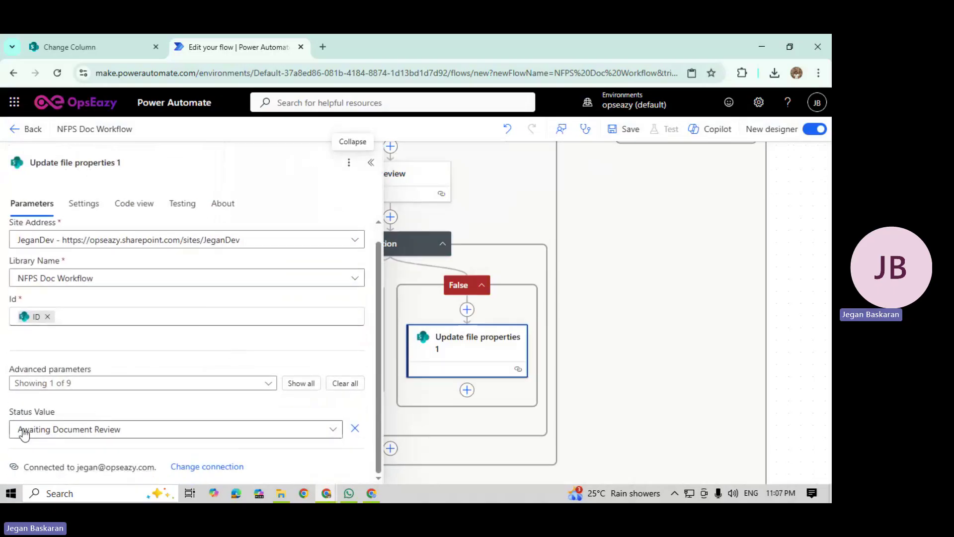
pyautogui.click(113, 431)
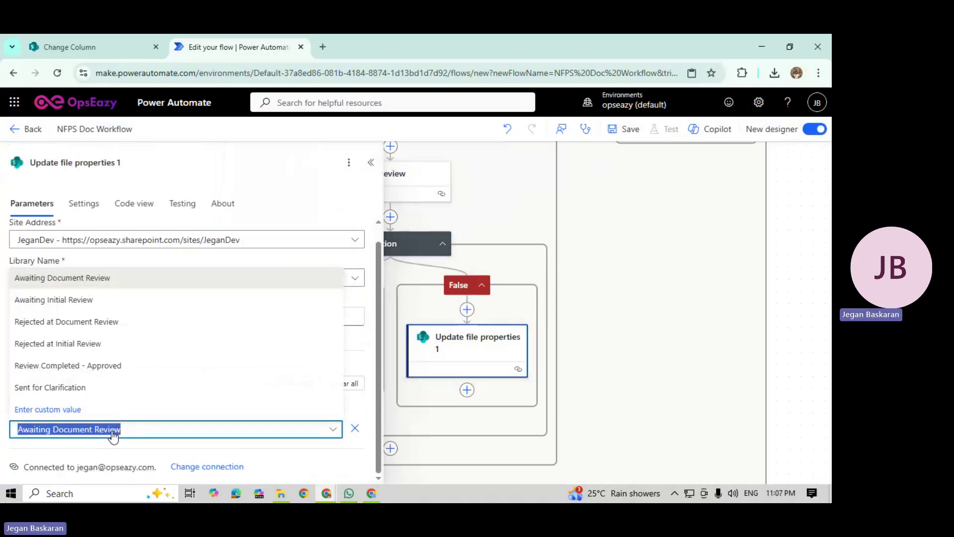
pyautogui.click(55, 346)
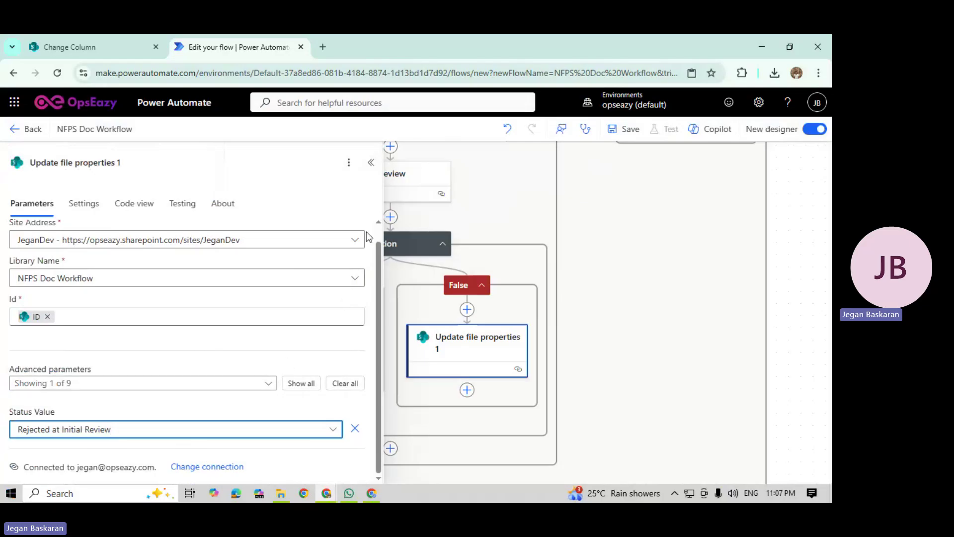
pyautogui.click(371, 169)
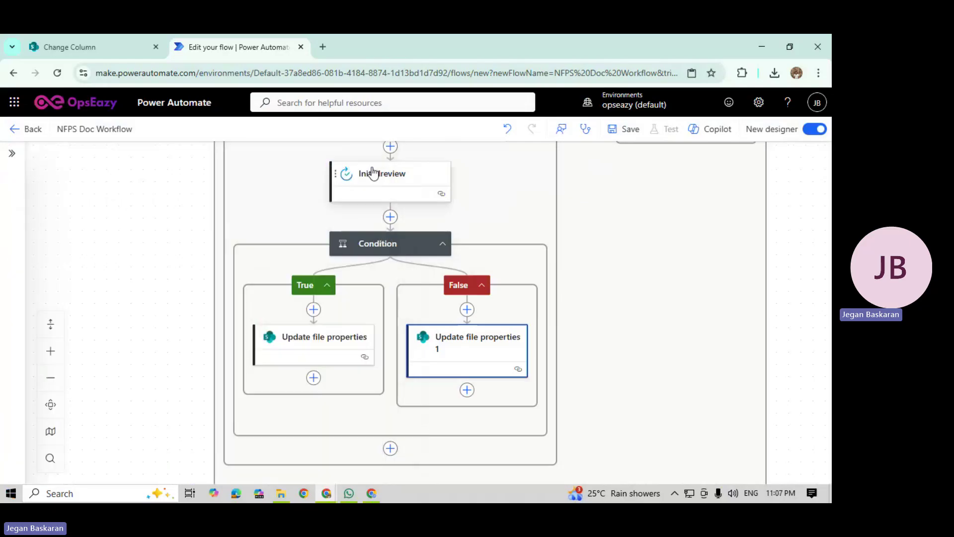
# Step: Add the Initial Reviewer Comments and Initial Review Completed On advanced parameters to the True branch's Update file properties action
pyautogui.click(320, 338)
pyautogui.scroll(-1, 102, 348)
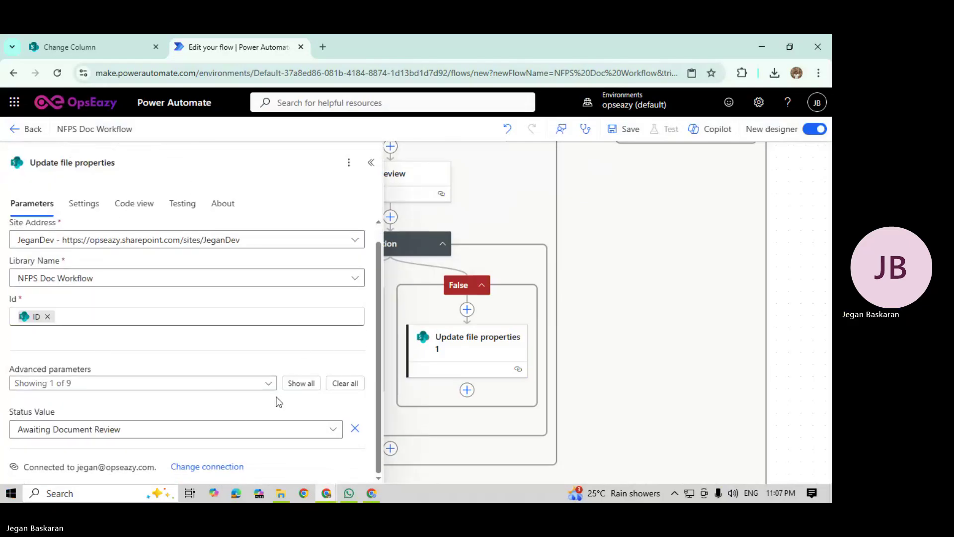
pyautogui.click(268, 383)
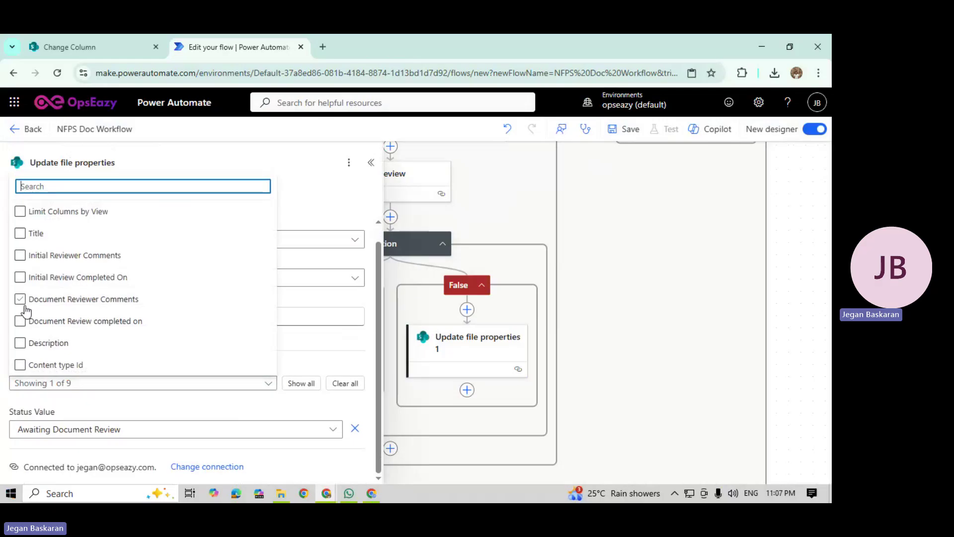
pyautogui.click(20, 255)
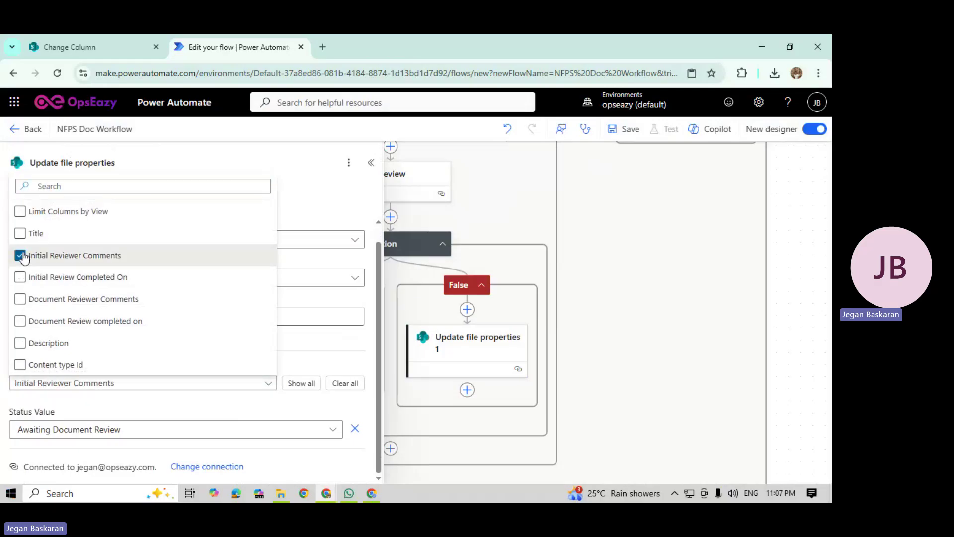
pyautogui.click(20, 276)
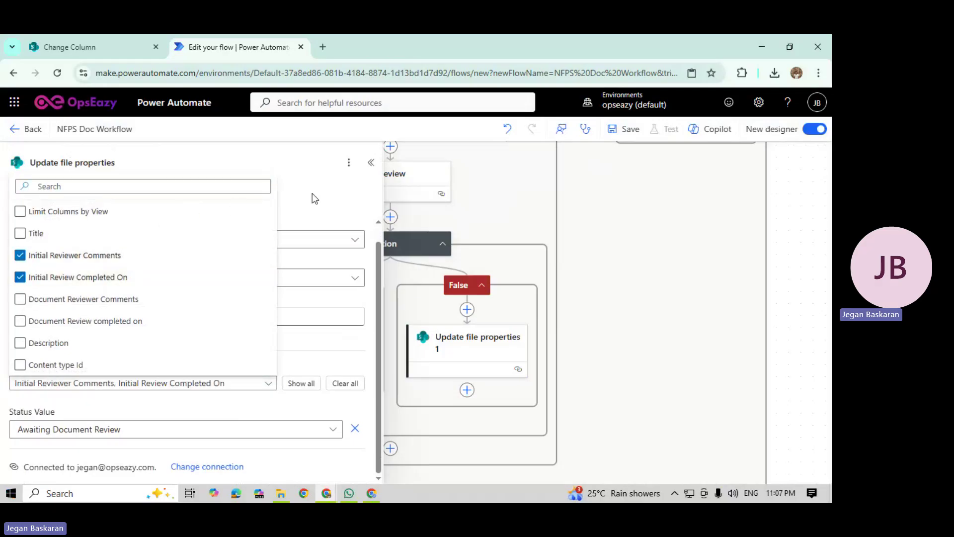
pyautogui.click(351, 195)
pyautogui.click(370, 162)
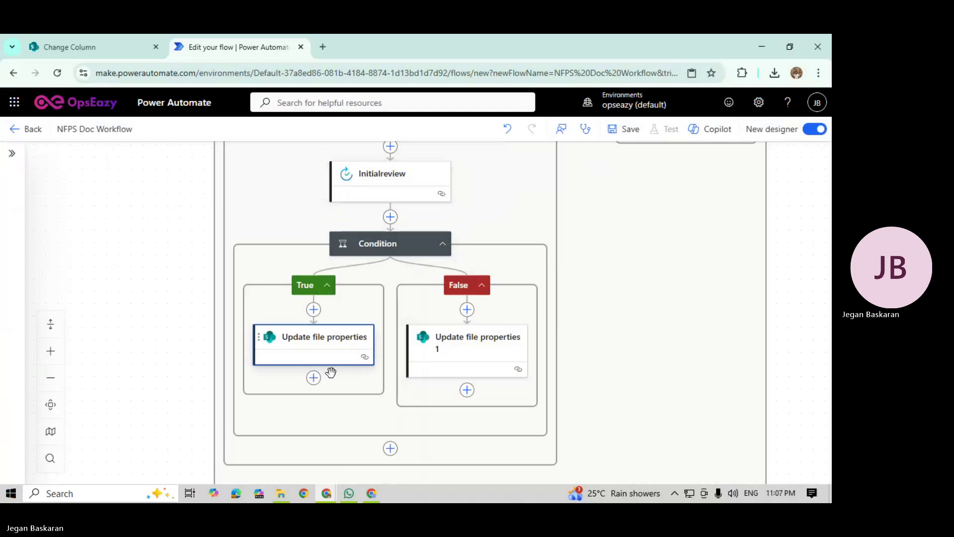
# Step: Fill Initial Reviewer Comments in the True branch's update action with the Initialreview dynamic value Responses Comments
pyautogui.click(333, 341)
pyautogui.scroll(-3, 54, 437)
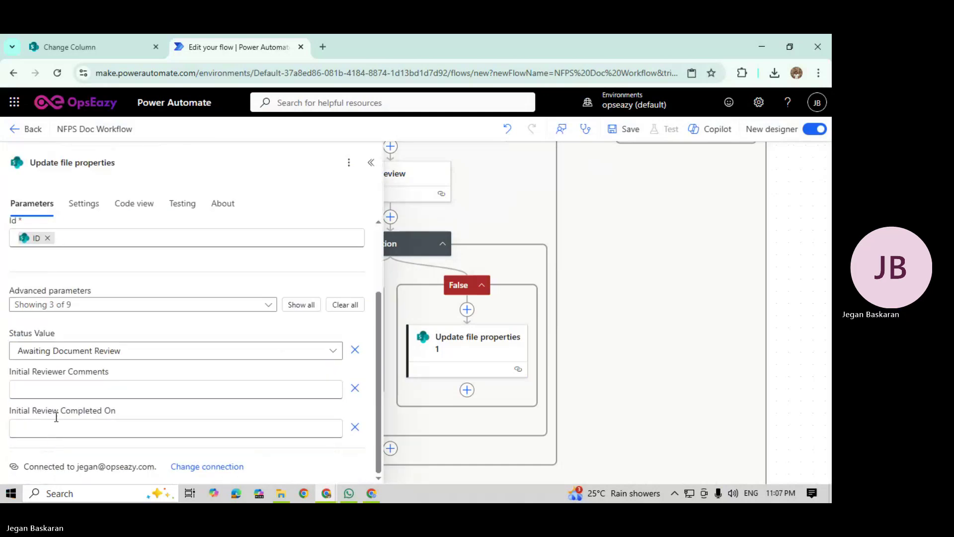
pyautogui.click(57, 391)
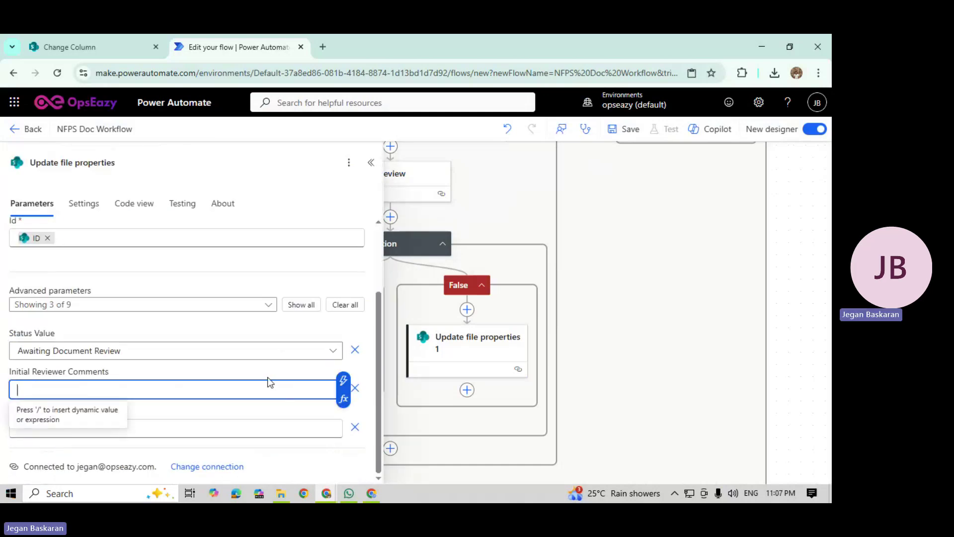
pyautogui.click(343, 382)
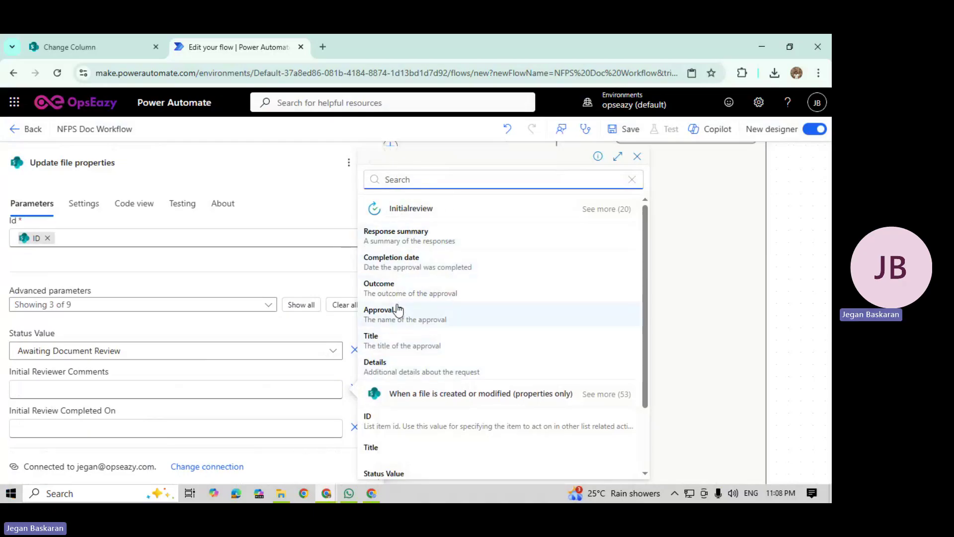
pyautogui.click(601, 209)
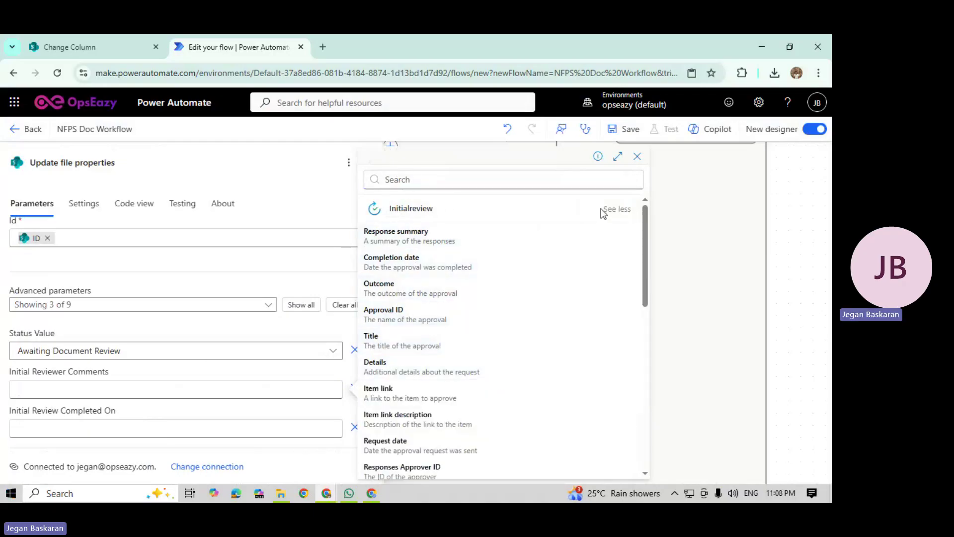
pyautogui.scroll(-5, 509, 374)
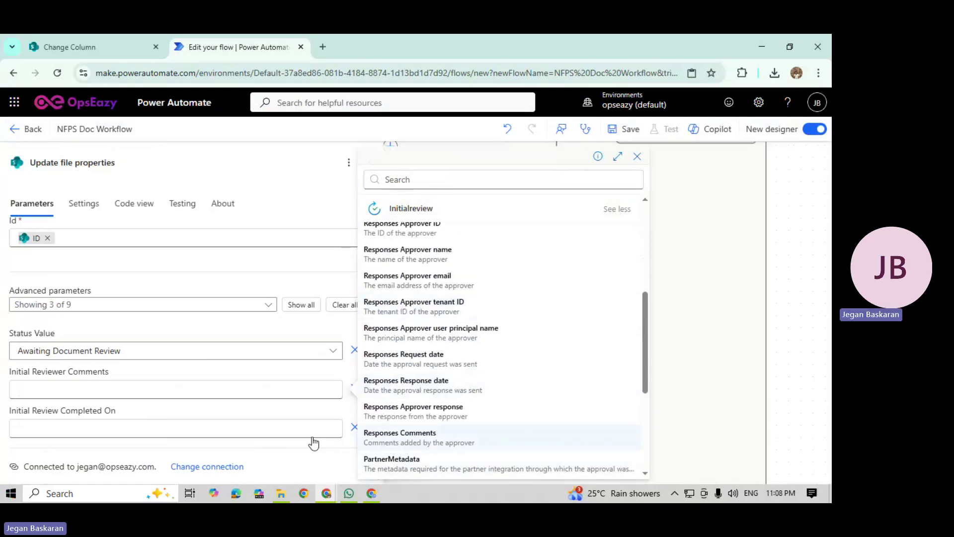
pyautogui.press('Return')
# Step: Fill Initial Review Completed On in the True branch's update action with the Initialreview Completion date
pyautogui.click(79, 433)
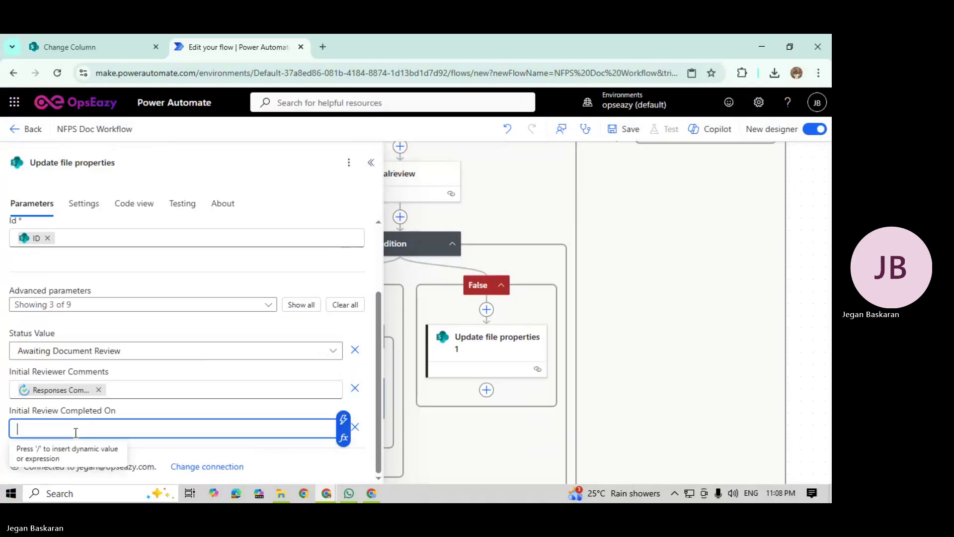
pyautogui.click(343, 421)
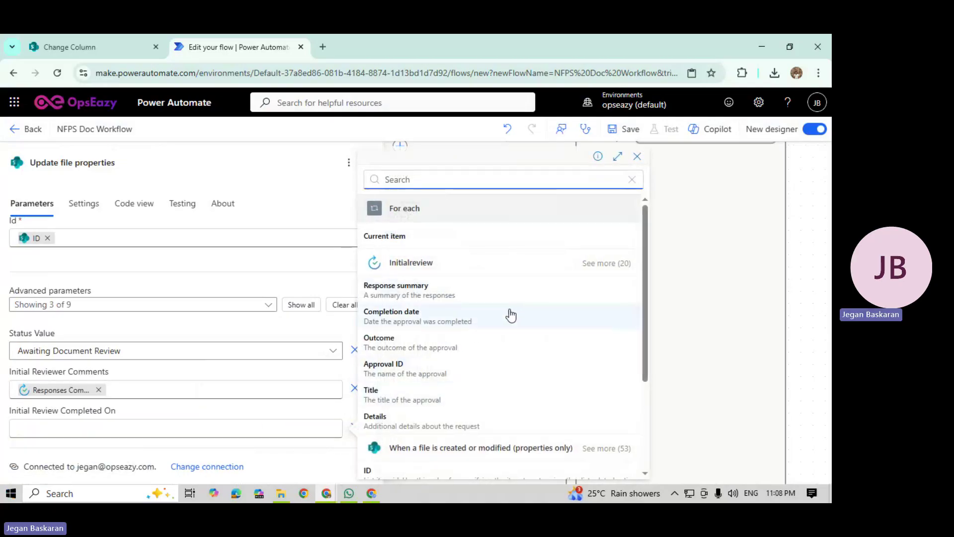
pyautogui.click(409, 324)
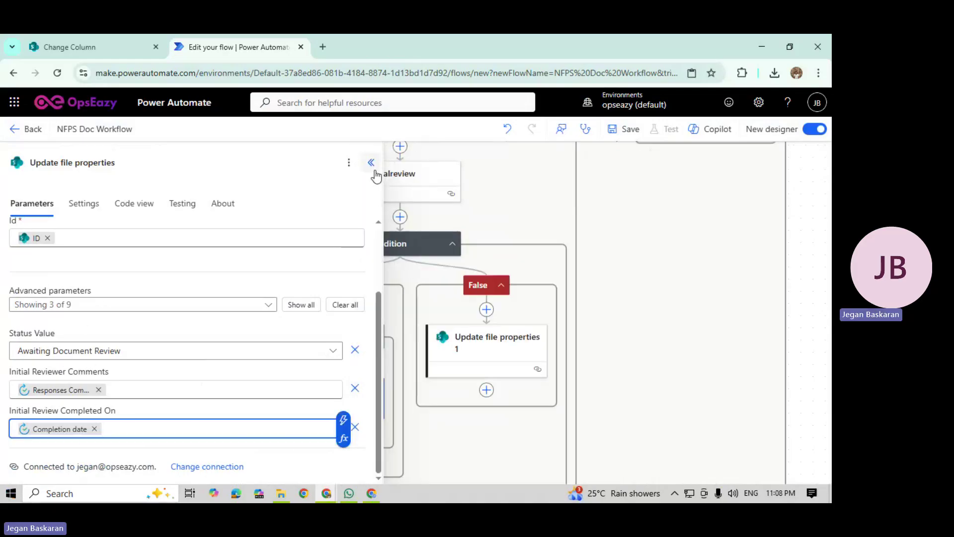
# Step: Add the Initial Reviewer Comments and Initial Review Completed On advanced parameters to the False branch's Update file properties 1 action
pyautogui.click(483, 348)
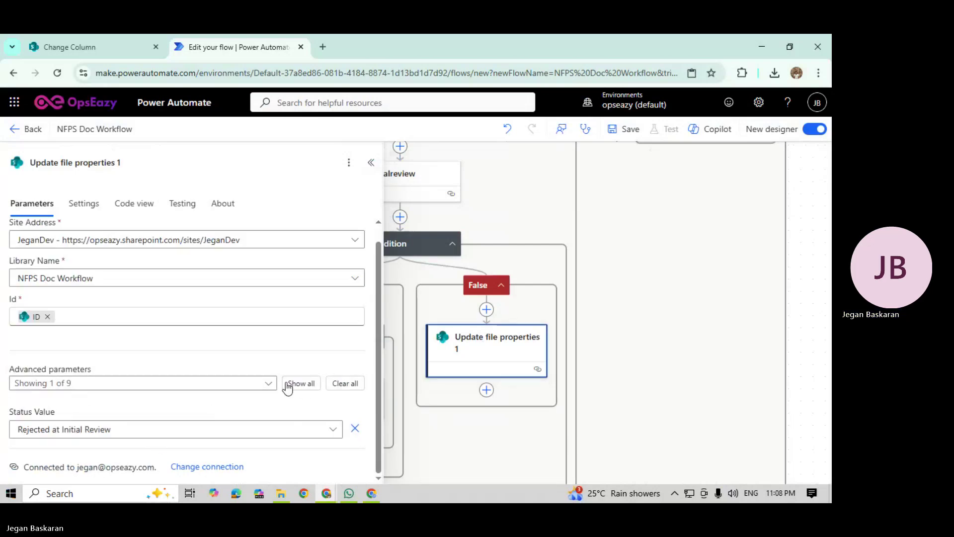
pyautogui.click(269, 386)
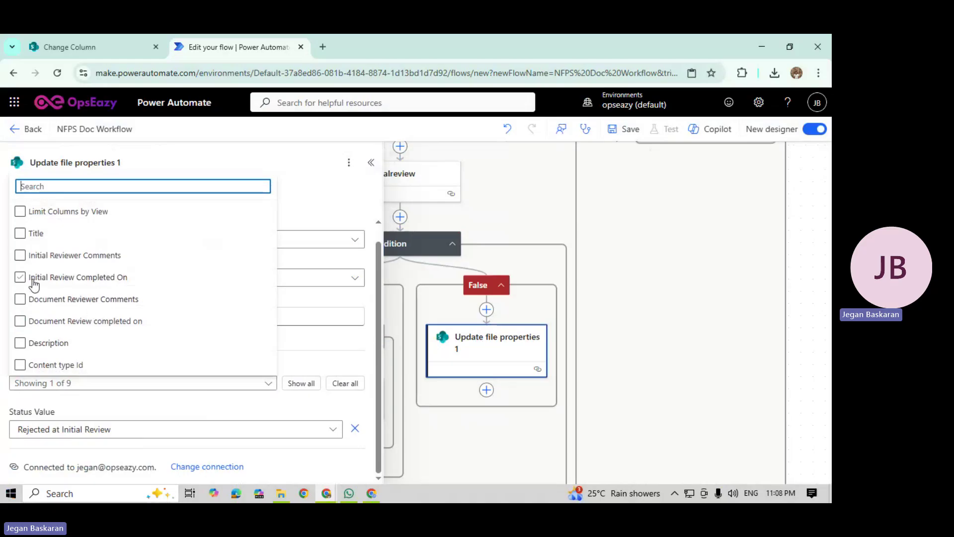
pyautogui.click(20, 257)
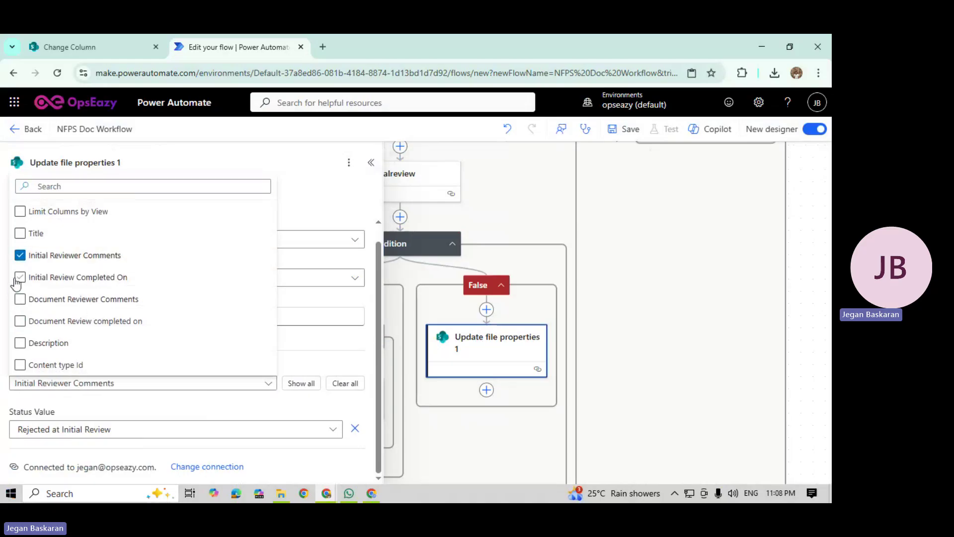
pyautogui.click(20, 277)
pyautogui.click(279, 379)
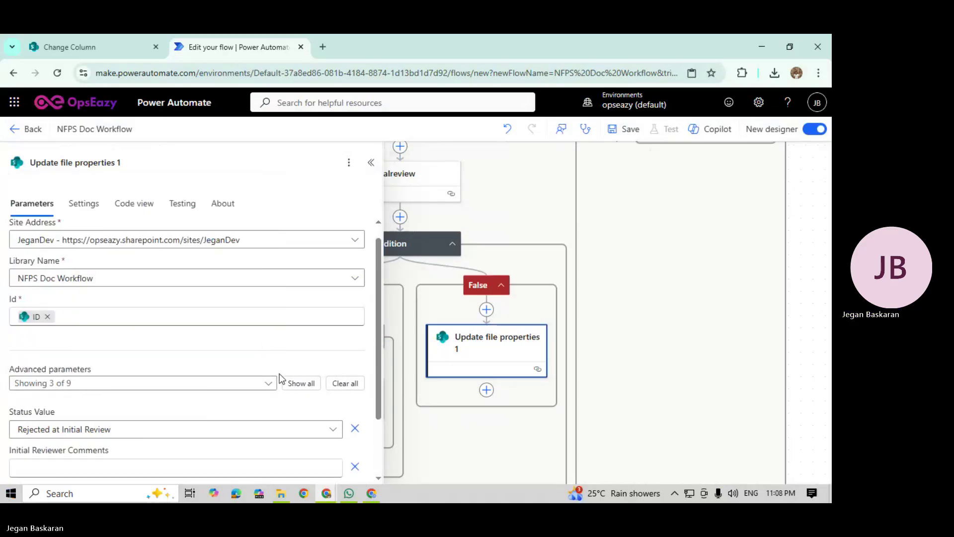
# Step: Fill Initial Reviewer Comments in the False branch's update action with the Initialreview dynamic value Responses Comments
pyautogui.scroll(-2, 250, 383)
pyautogui.click(124, 387)
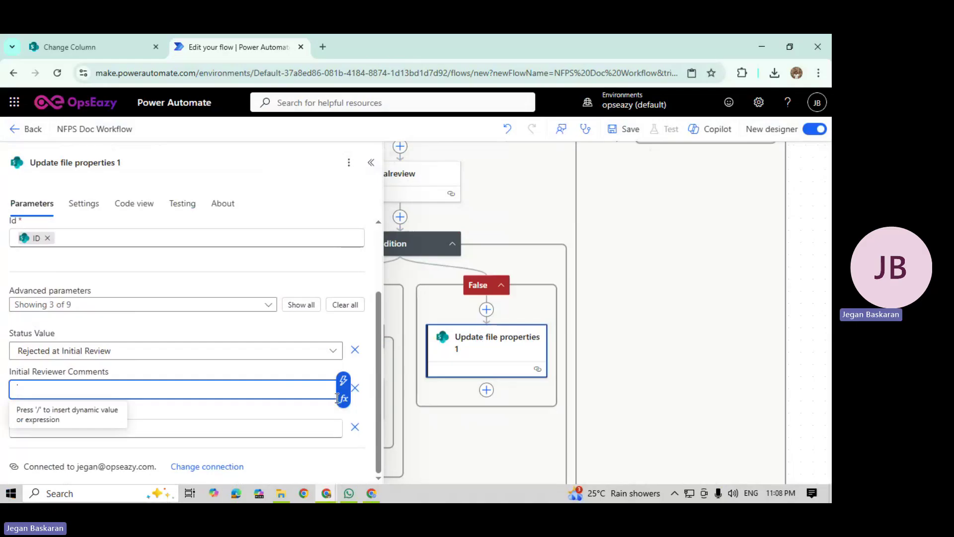
pyautogui.click(343, 383)
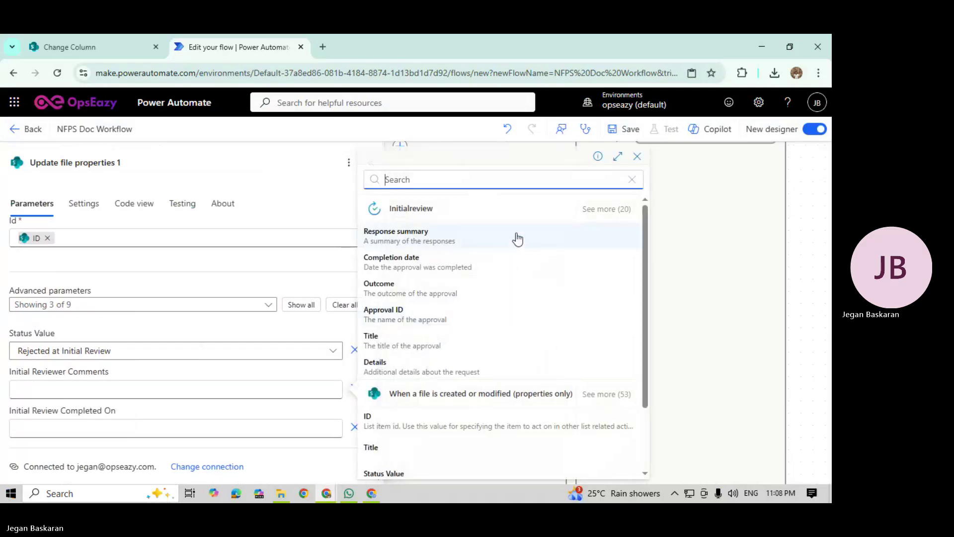
pyautogui.write('comm')
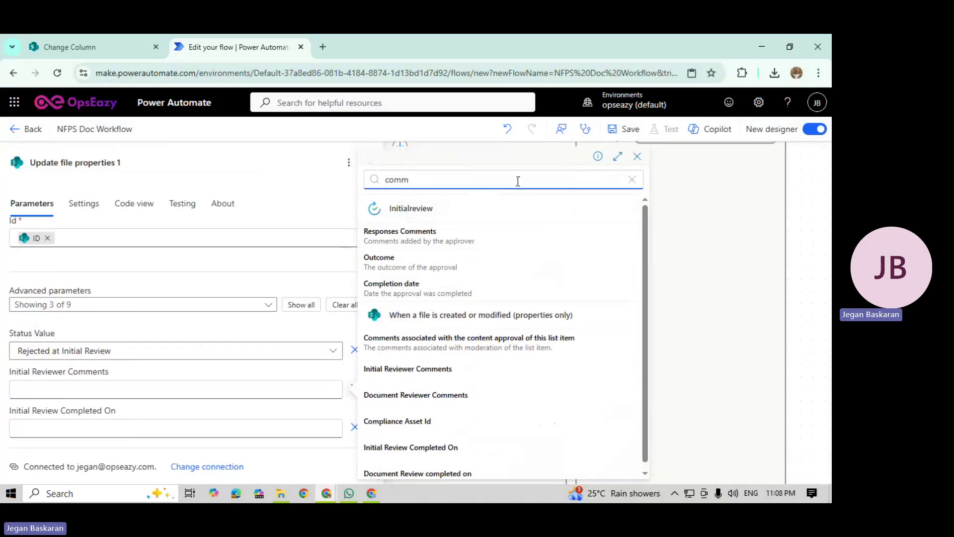
pyautogui.click(434, 240)
# Step: Fill Initial Review Completed On in the False branch's update action with the Initialreview Completion date and close the action's settings
pyautogui.click(104, 430)
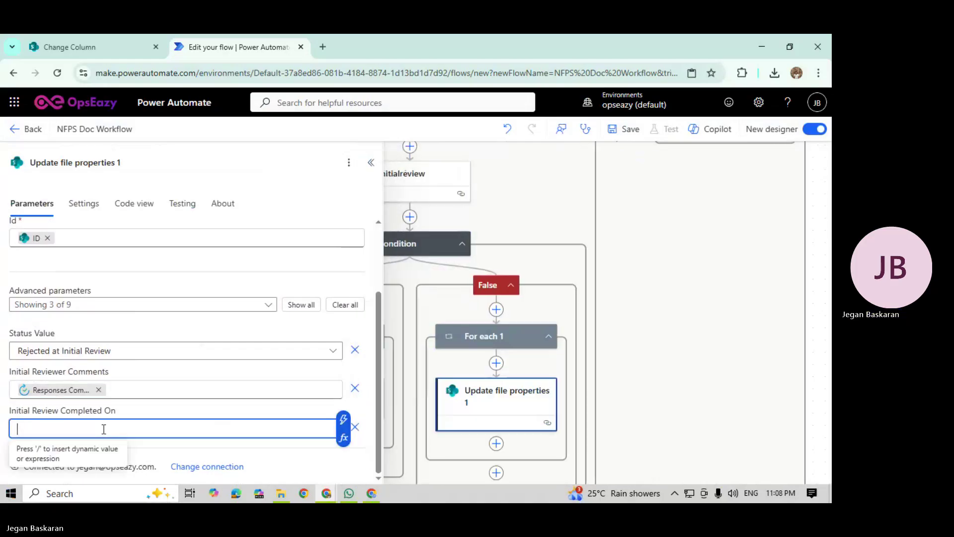
pyautogui.click(338, 421)
pyautogui.click(342, 419)
pyautogui.click(394, 324)
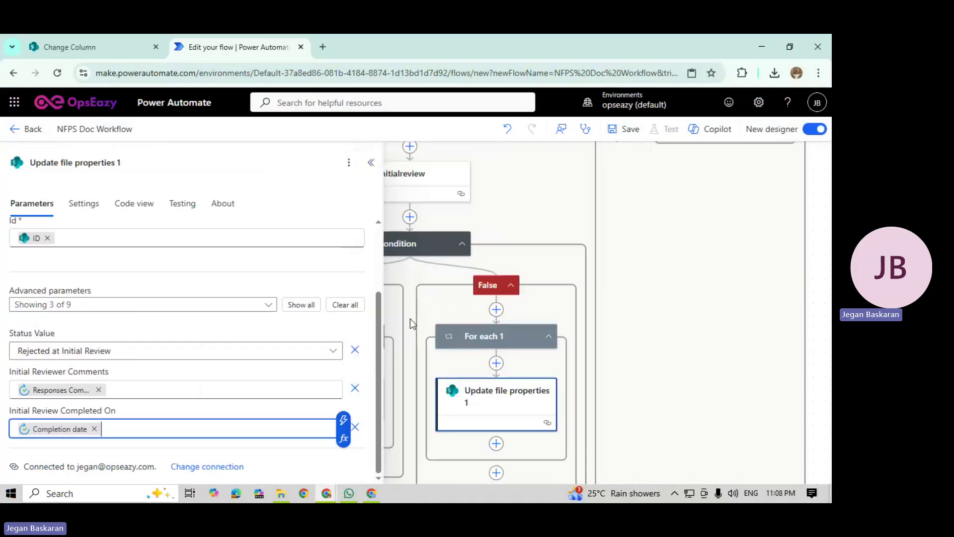
pyautogui.click(374, 164)
# Step: Collapse the Awaiting Initial Review case and add a second case to the Switch
pyautogui.scroll(2, 387, 403)
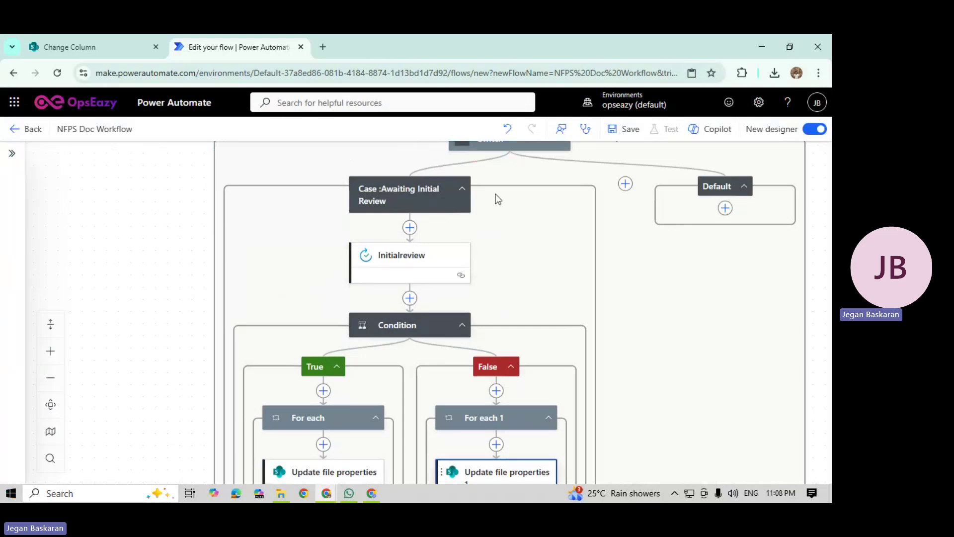
pyautogui.click(461, 188)
pyautogui.scroll(2, 337, 361)
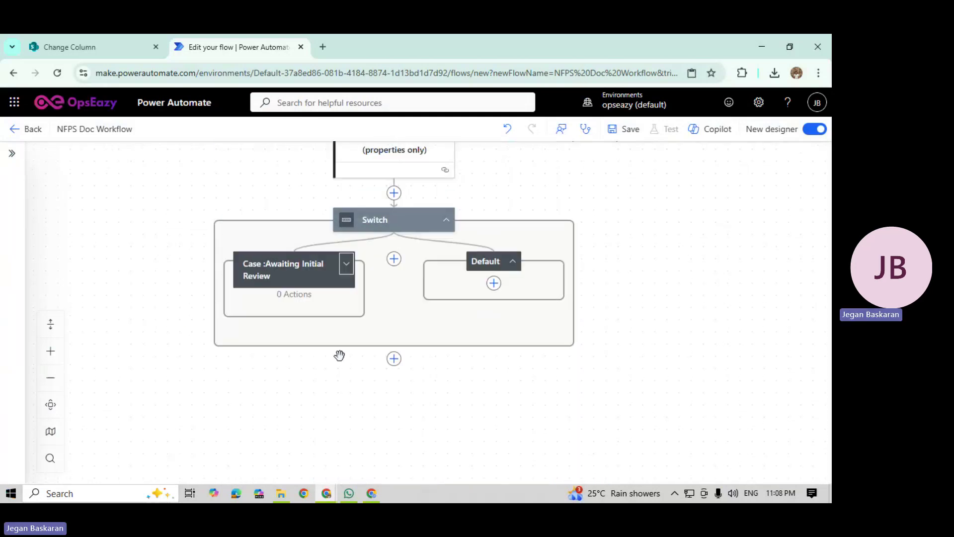
pyautogui.click(392, 258)
# Step: Copy the Awaiting Document Review choice from the SharePoint Status column settings and paste it as Case 2's Equals value in Power Automate
pyautogui.click(136, 52)
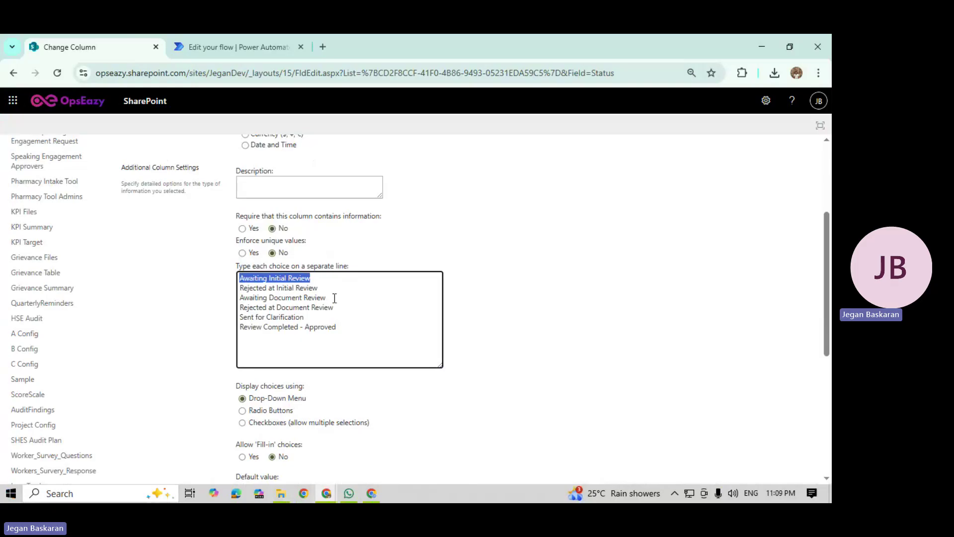
pyautogui.moveTo(326, 298); pyautogui.dragTo(236, 300)
pyautogui.hotkey('ctrl', 'c')
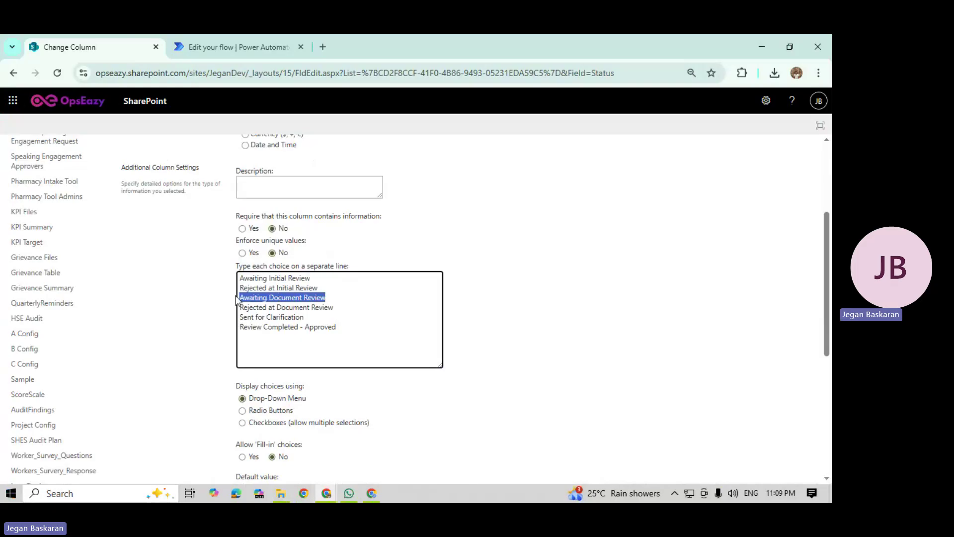
pyautogui.click(233, 47)
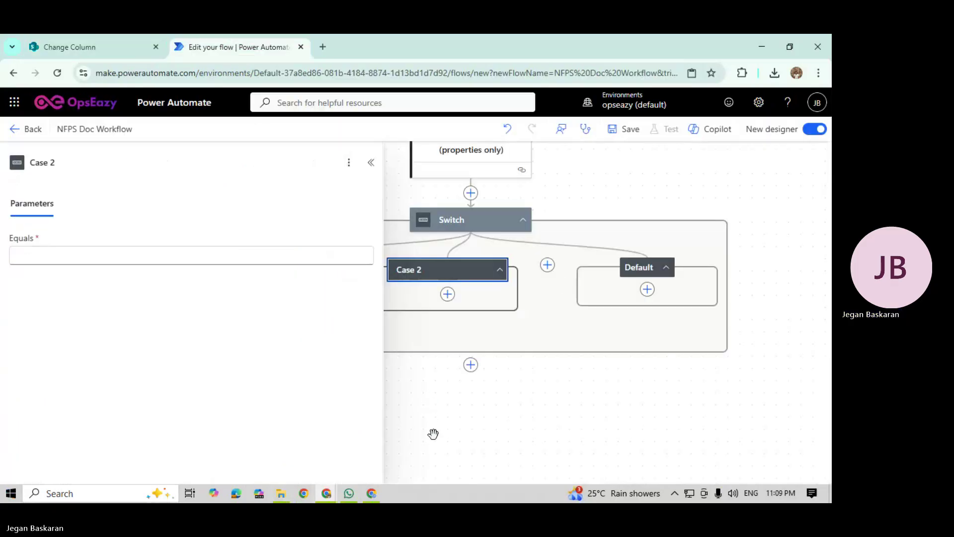
pyautogui.moveTo(433, 434); pyautogui.dragTo(613, 416)
pyautogui.click(38, 248)
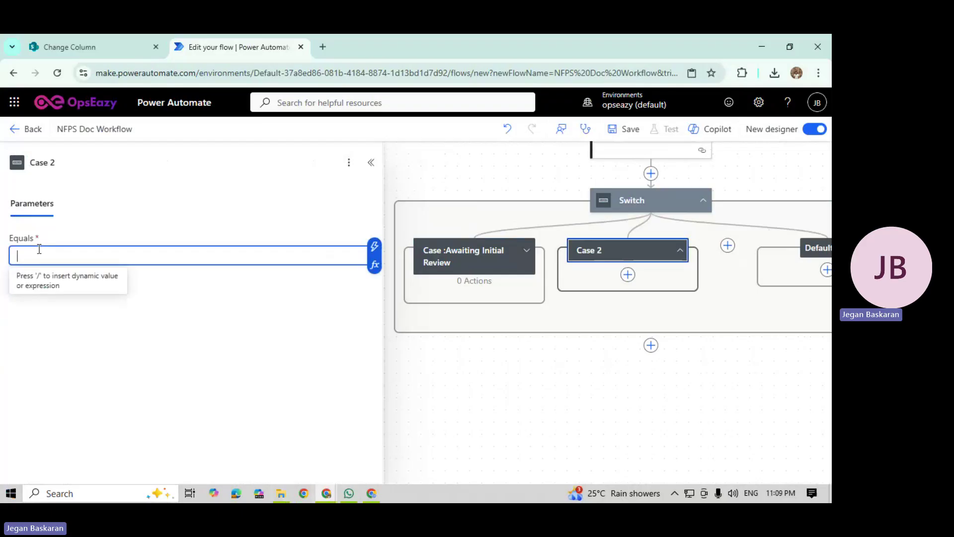
pyautogui.hotkey('ctrl', 'v')
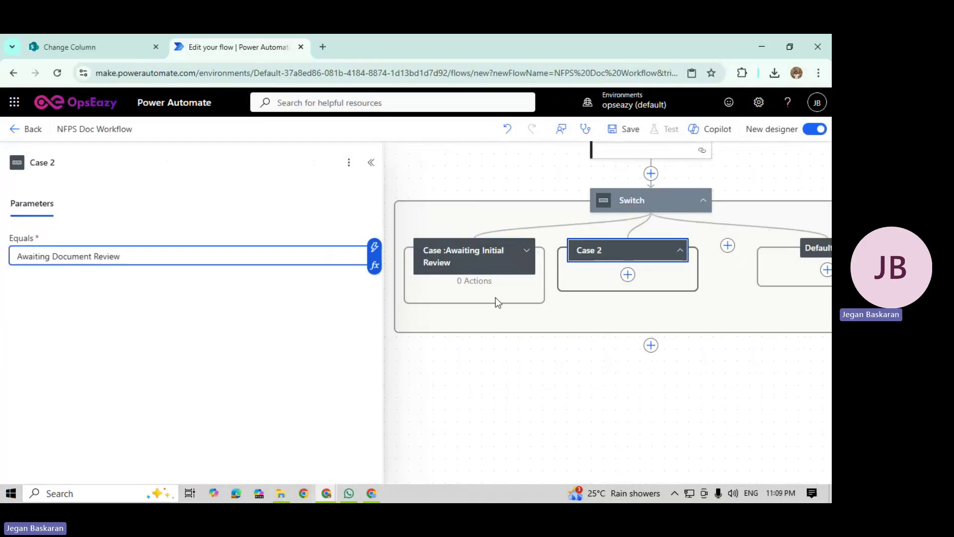
# Step: Rename the Switch's second case as "Case 2 :Awaiting Document Review"
pyautogui.click(628, 275)
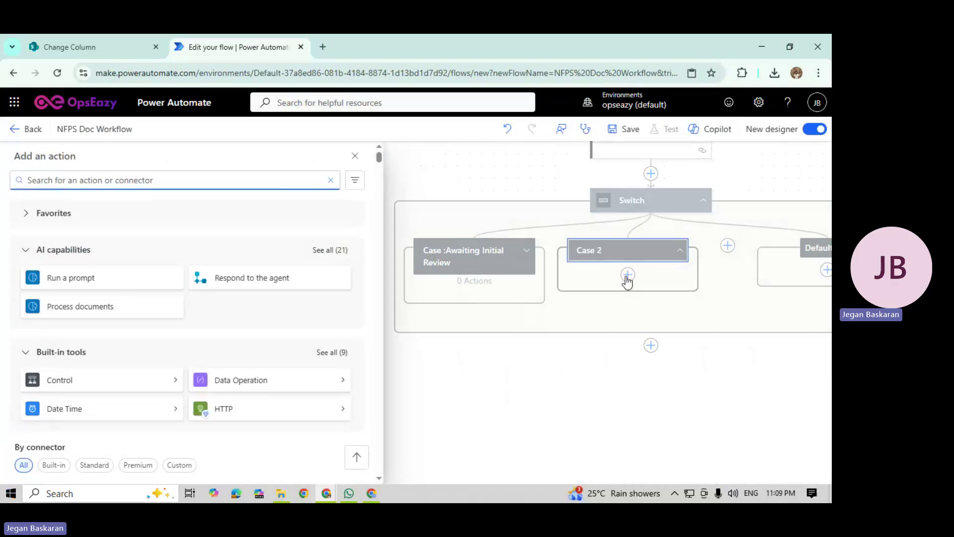
pyautogui.click(625, 253)
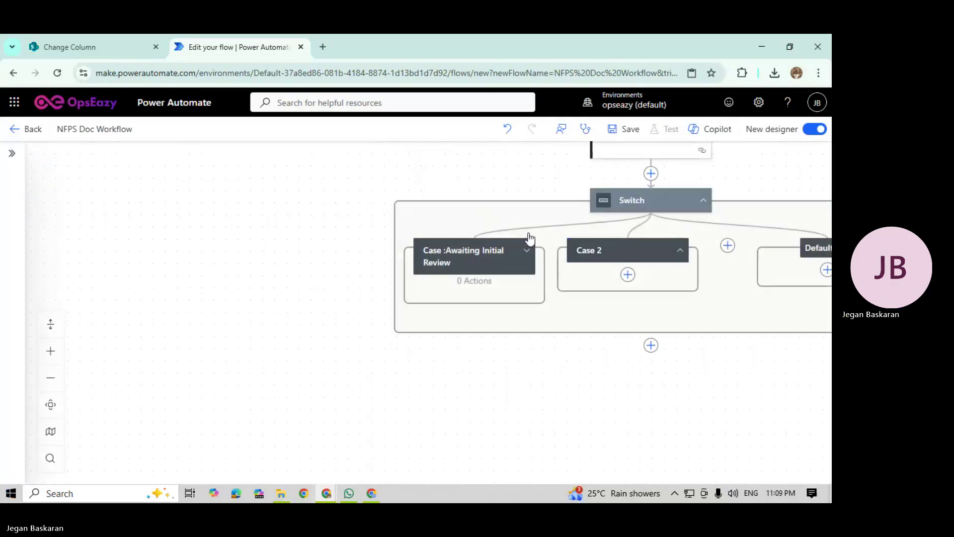
pyautogui.click(593, 253)
pyautogui.click(103, 157)
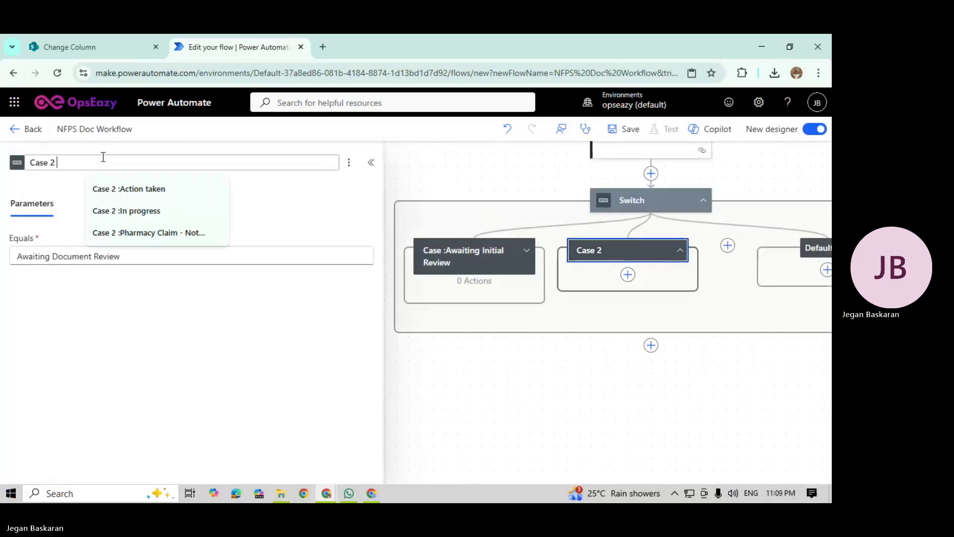
pyautogui.write(':')
pyautogui.hotkey('ctrl', 'v')
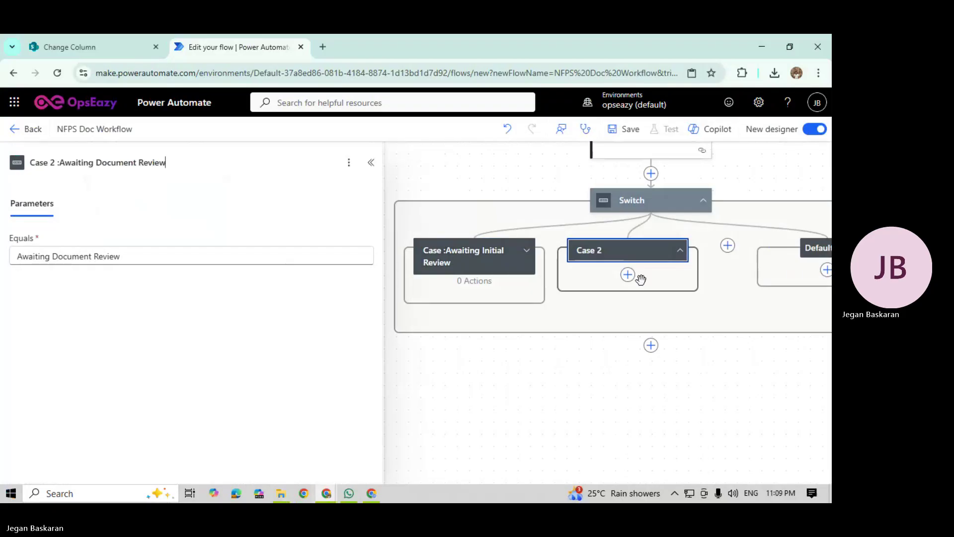
pyautogui.click(639, 280)
# Step: Add a Start and wait for an approval action to the Awaiting Document Review case with type Approve/Reject - First to respond
pyautogui.click(628, 288)
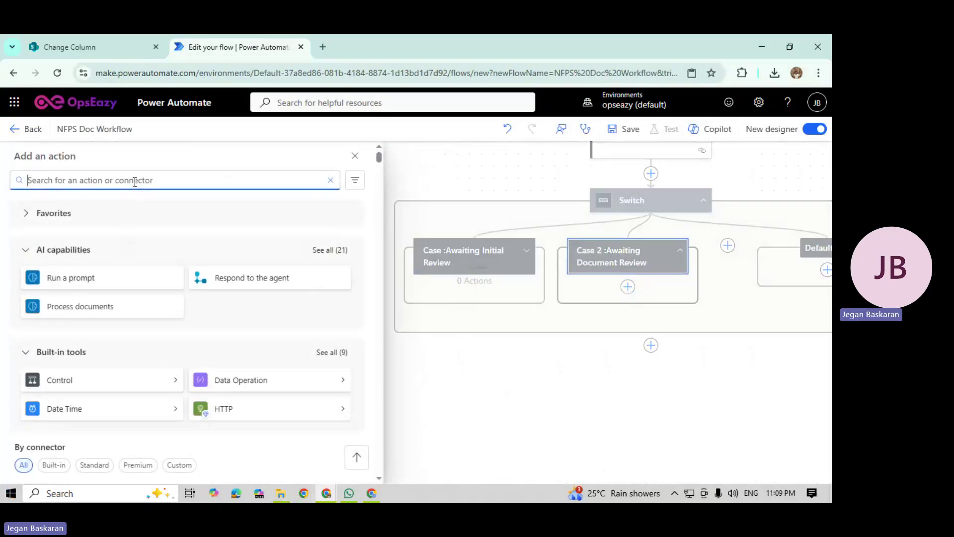
pyautogui.write('app')
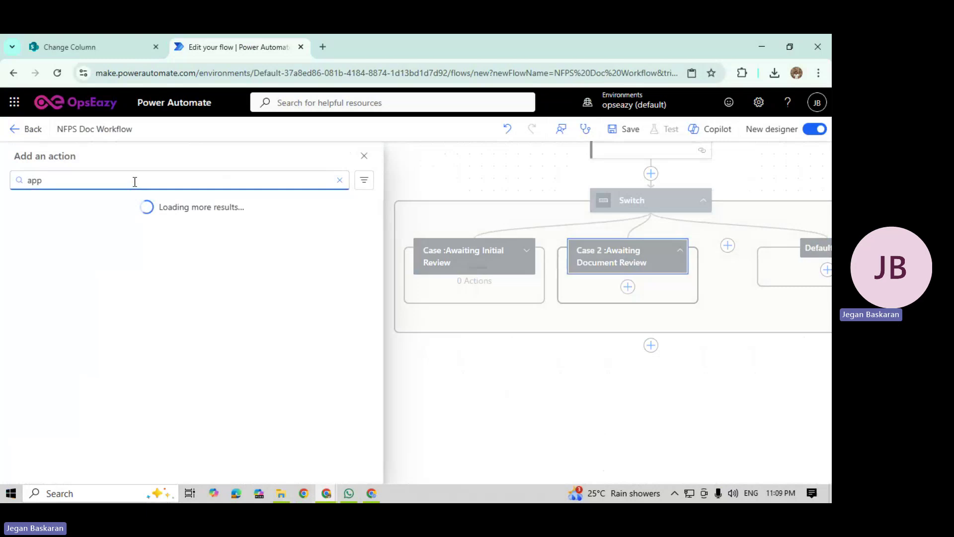
pyautogui.write('roval')
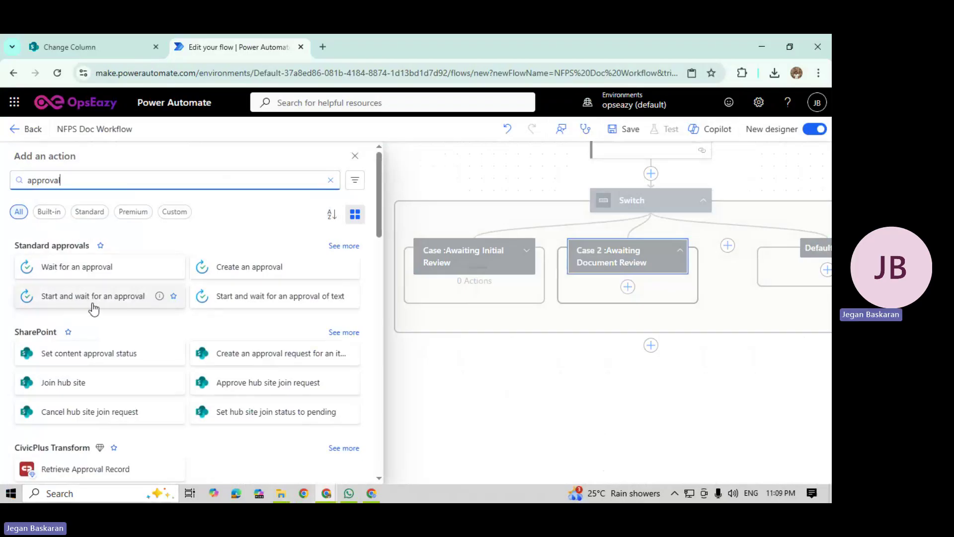
pyautogui.click(113, 300)
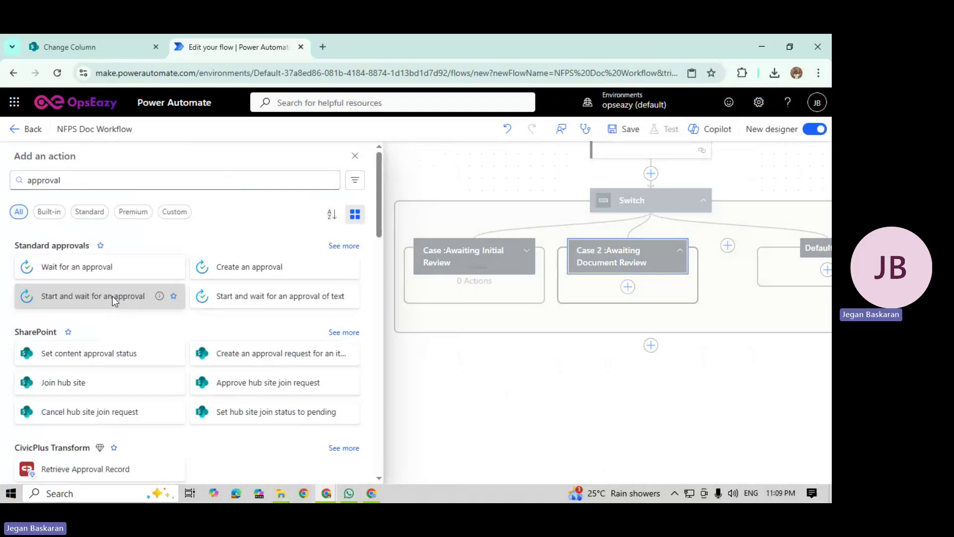
pyautogui.click(68, 257)
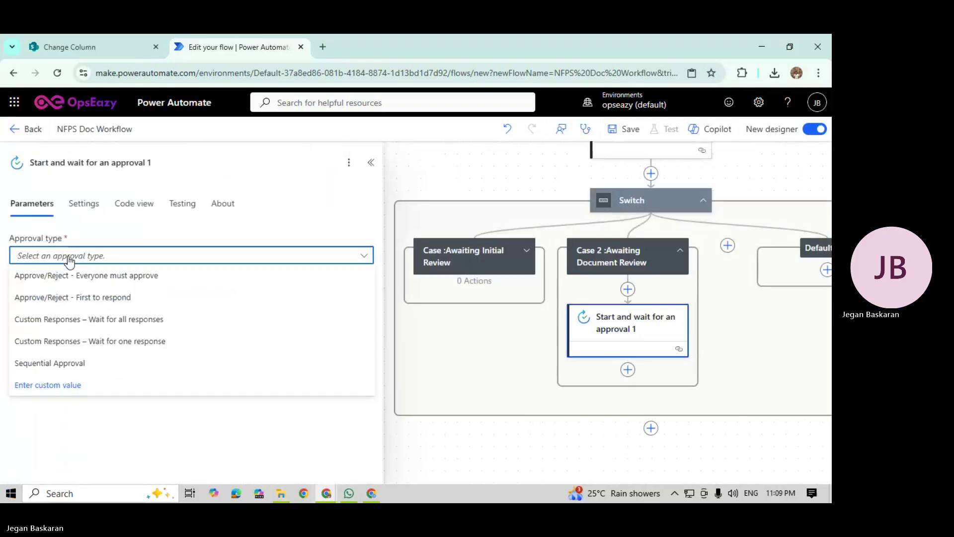
pyautogui.click(371, 362)
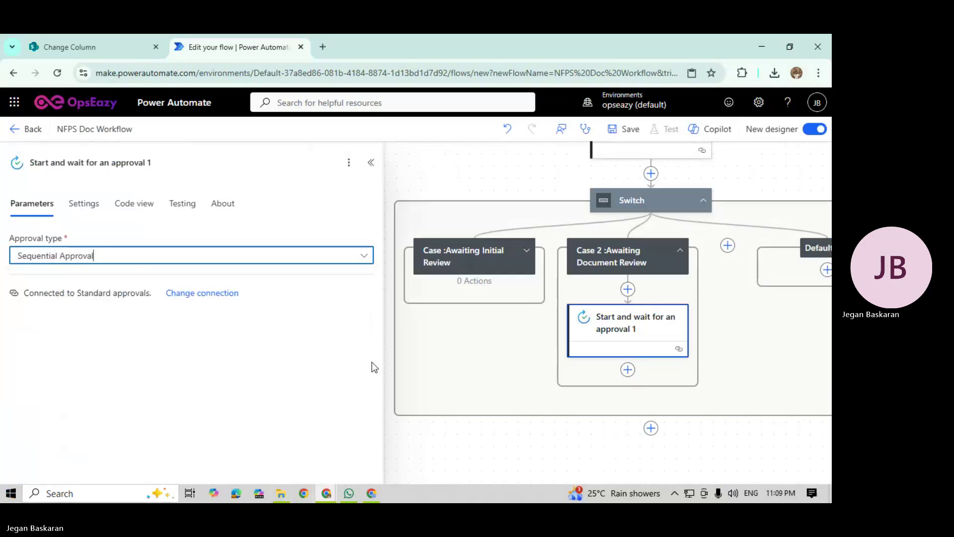
pyautogui.click(166, 263)
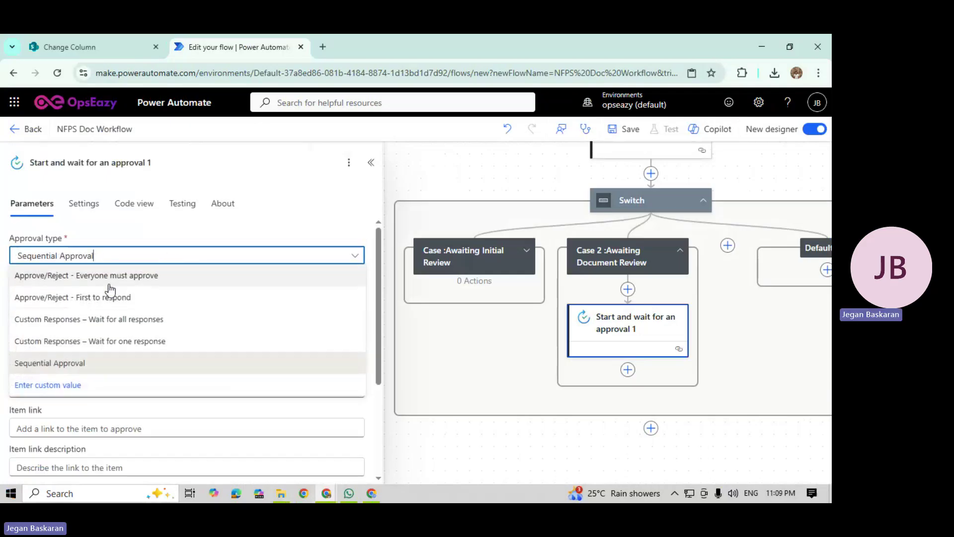
pyautogui.click(85, 302)
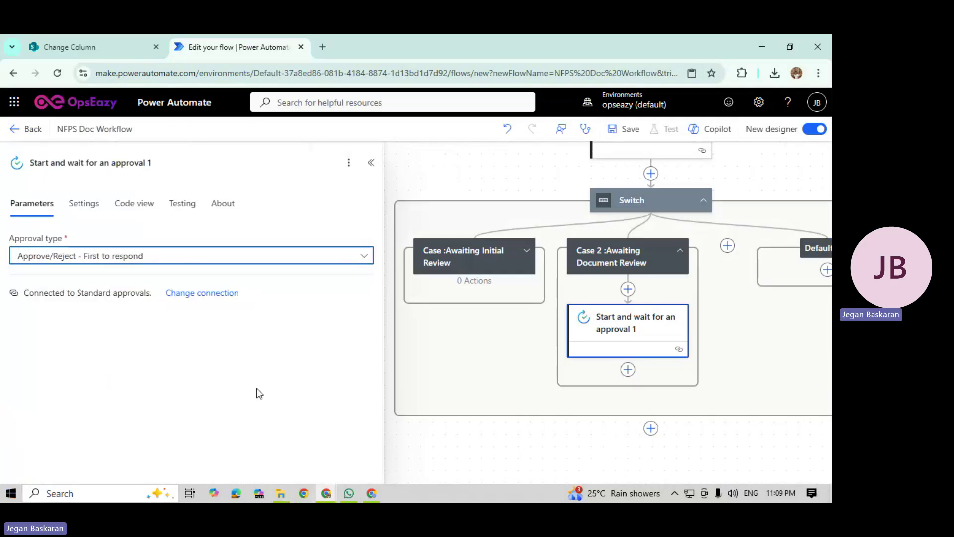
# Step: Set the new approval's title to the trigger's Title dynamic value followed by "- Waiting for Doucment Reivew"
pyautogui.click(46, 296)
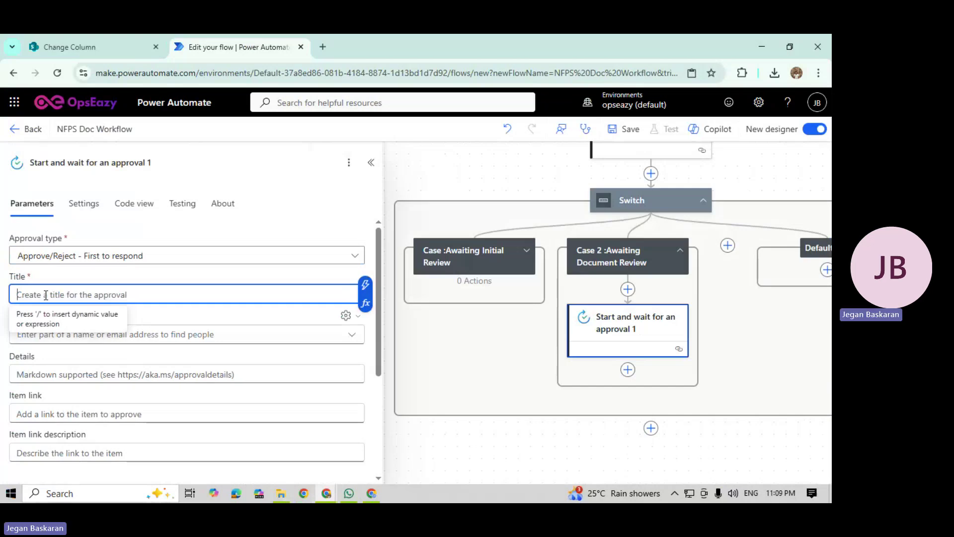
pyautogui.click(365, 285)
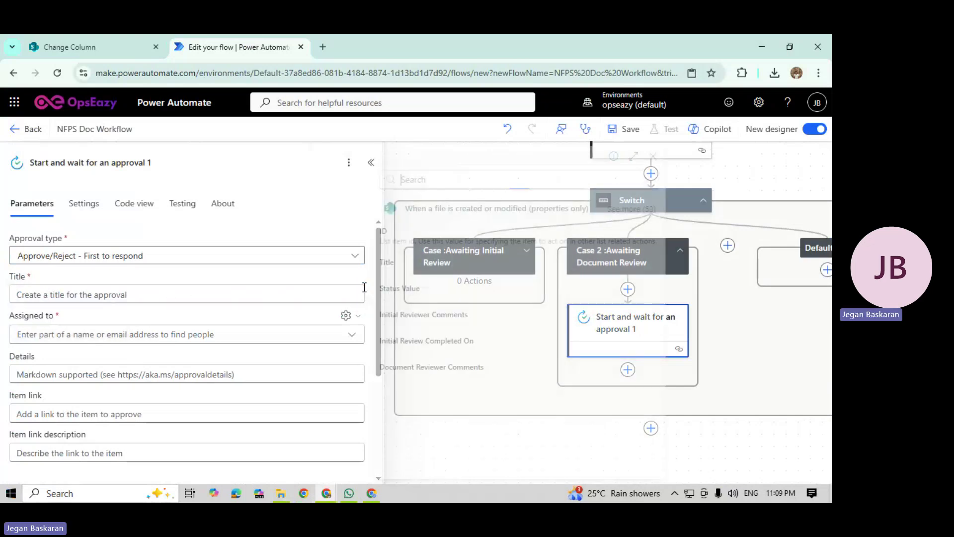
pyautogui.click(412, 268)
pyautogui.write('- ')
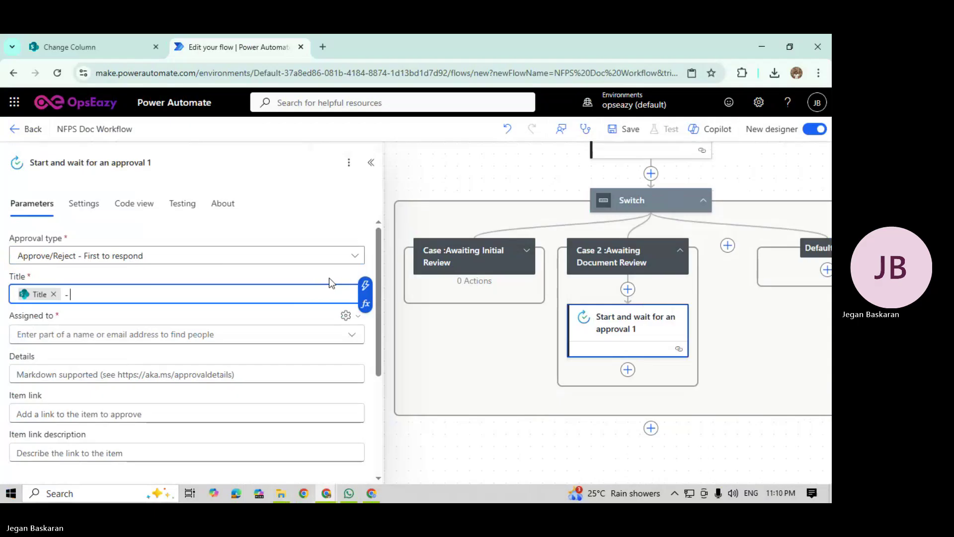
pyautogui.write('Wa')
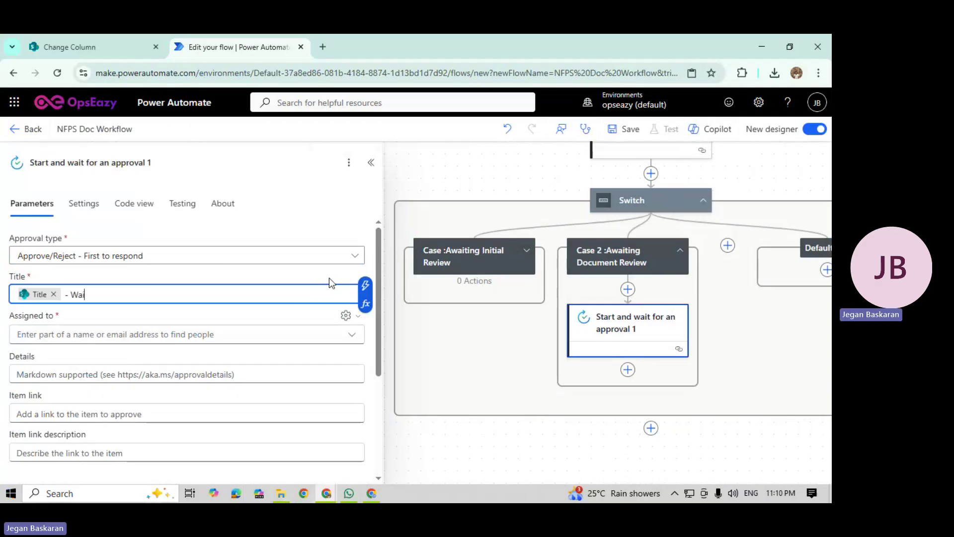
pyautogui.write('iting for Doucment Re')
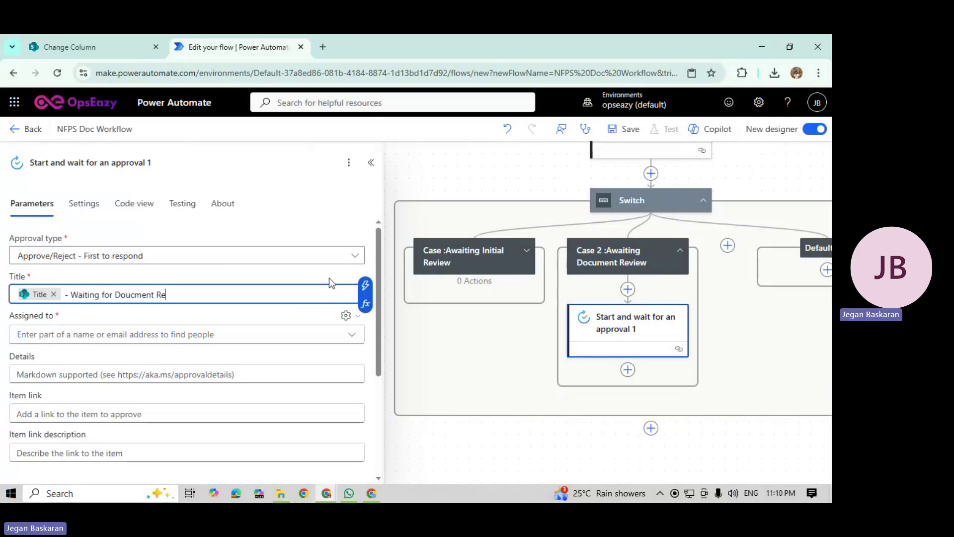
pyautogui.write('ivew')
# Step: Assign the document review approval to the reviewer's account on the opseazy.com domain
pyautogui.click(119, 335)
pyautogui.write('jegan')
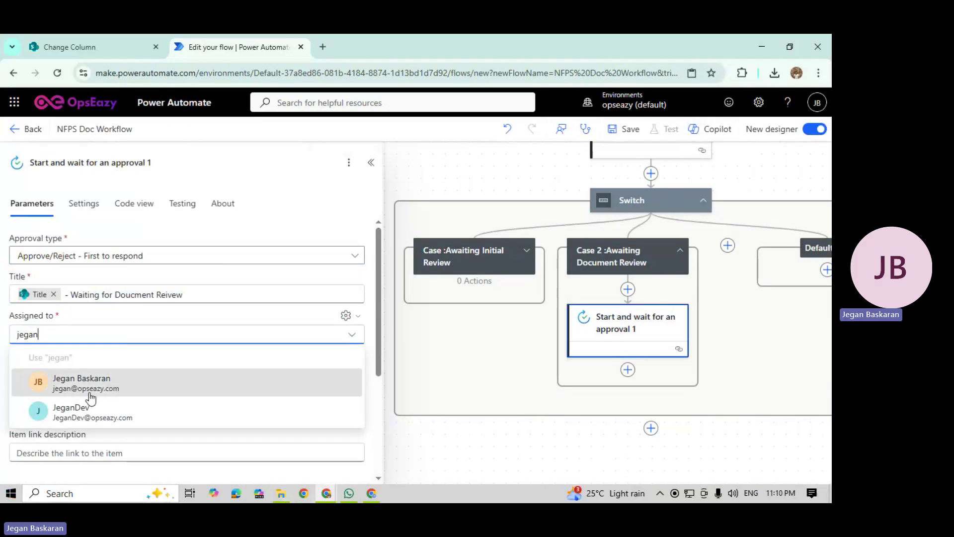
pyautogui.click(64, 383)
# Step: Fill the approval's Item link with the trigger's Link to item dynamic value
pyautogui.click(193, 356)
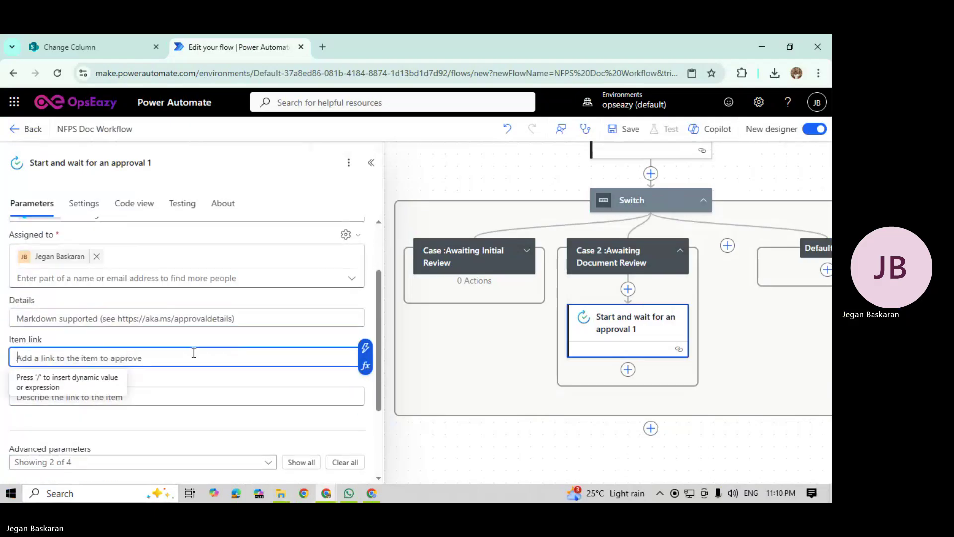
pyautogui.click(366, 347)
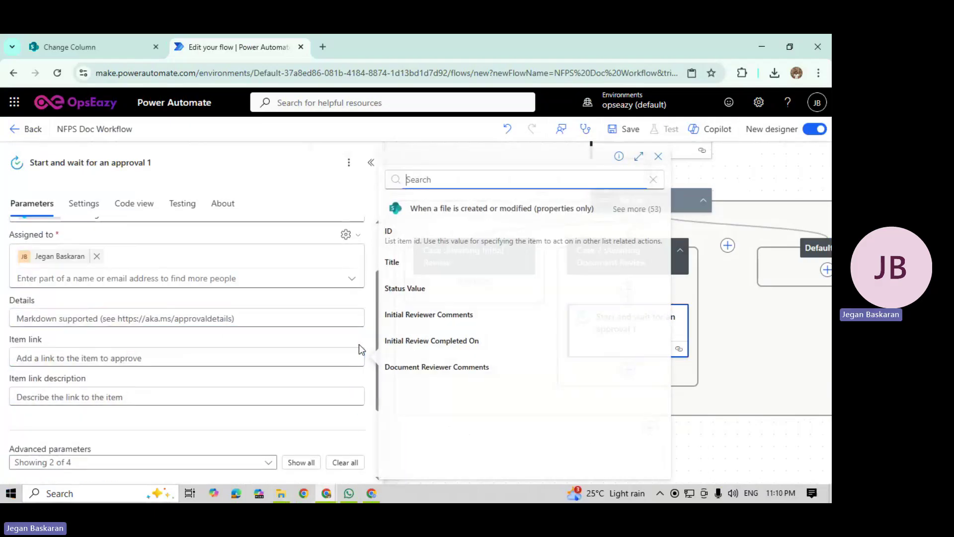
pyautogui.write('lin')
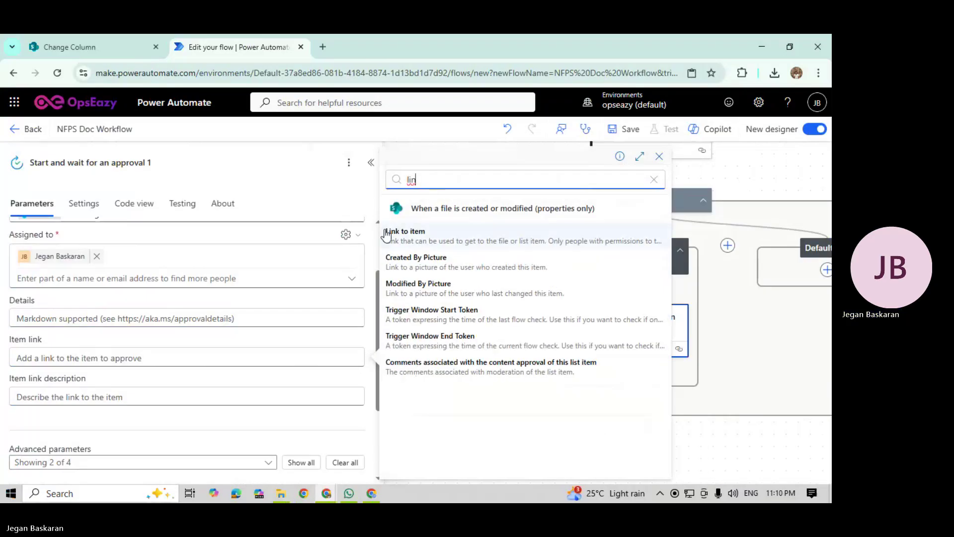
pyautogui.click(387, 232)
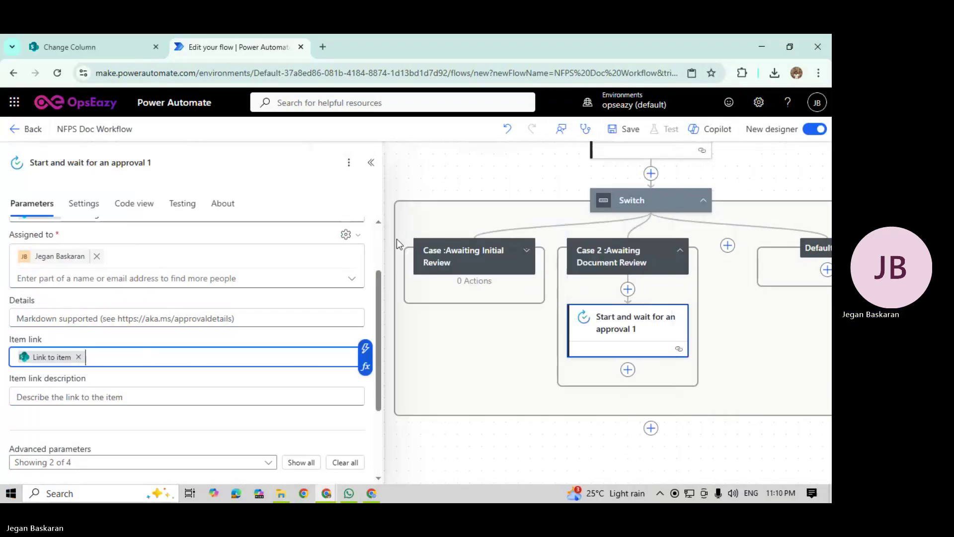
# Step: Fill the approval's Item link description with the File name with extension dynamic value and review the remaining parameters
pyautogui.click(88, 399)
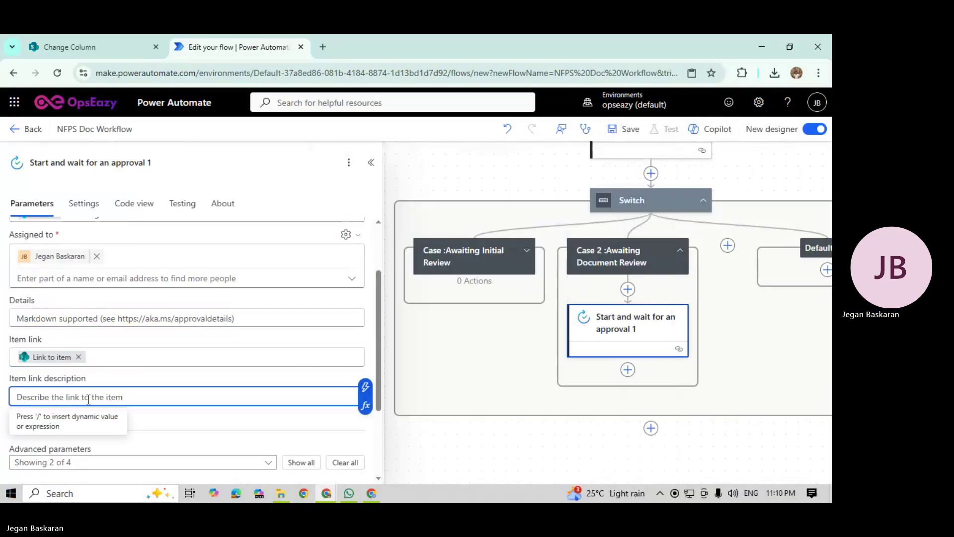
pyautogui.click(365, 387)
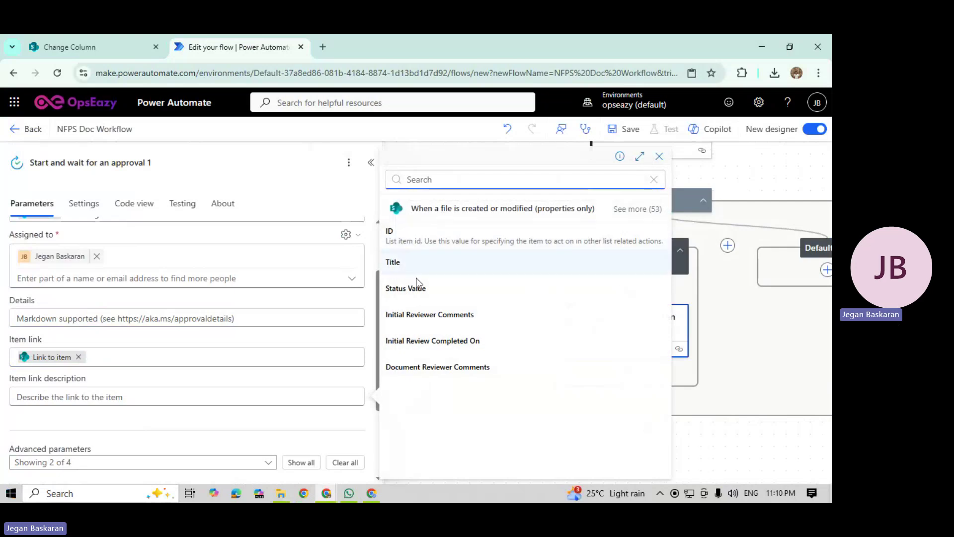
pyautogui.click(439, 170)
pyautogui.write('file')
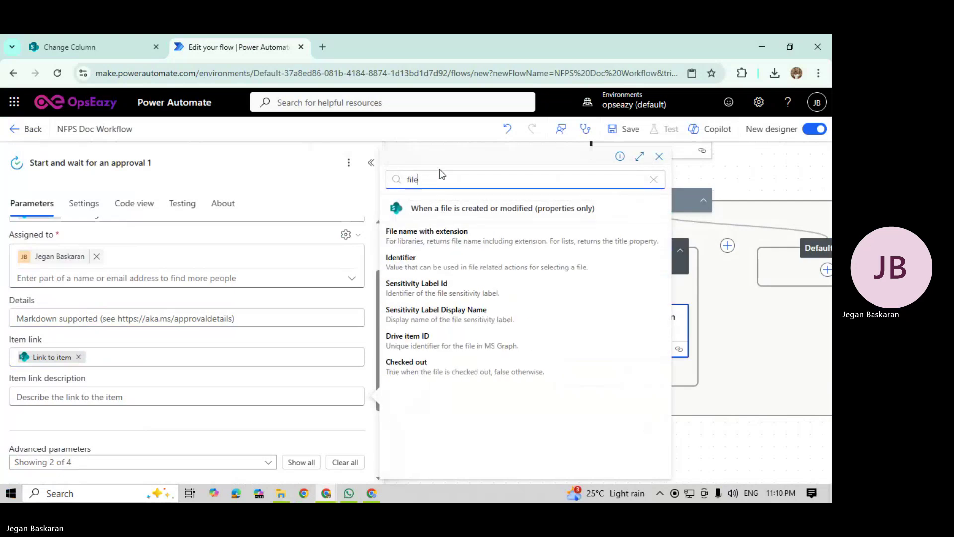
pyautogui.click(453, 230)
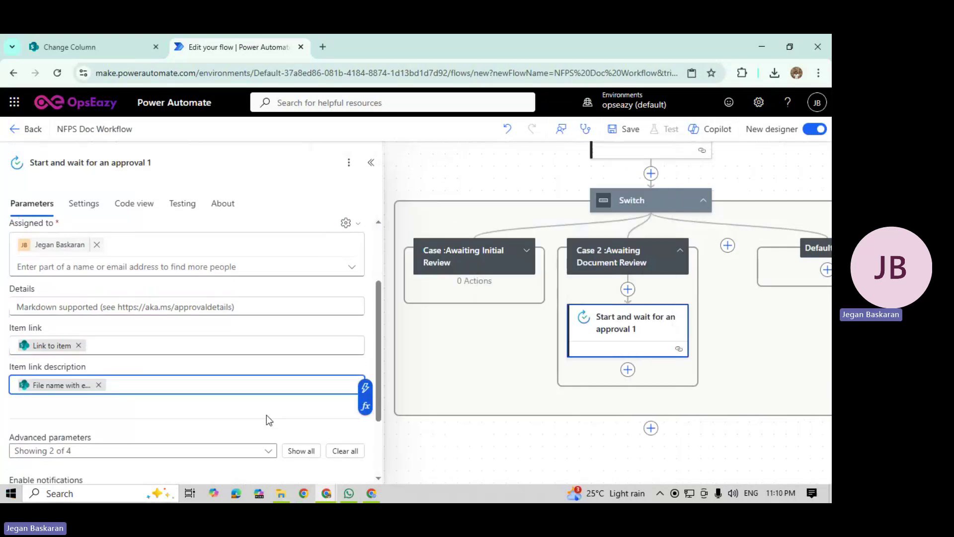
pyautogui.scroll(-2, 266, 415)
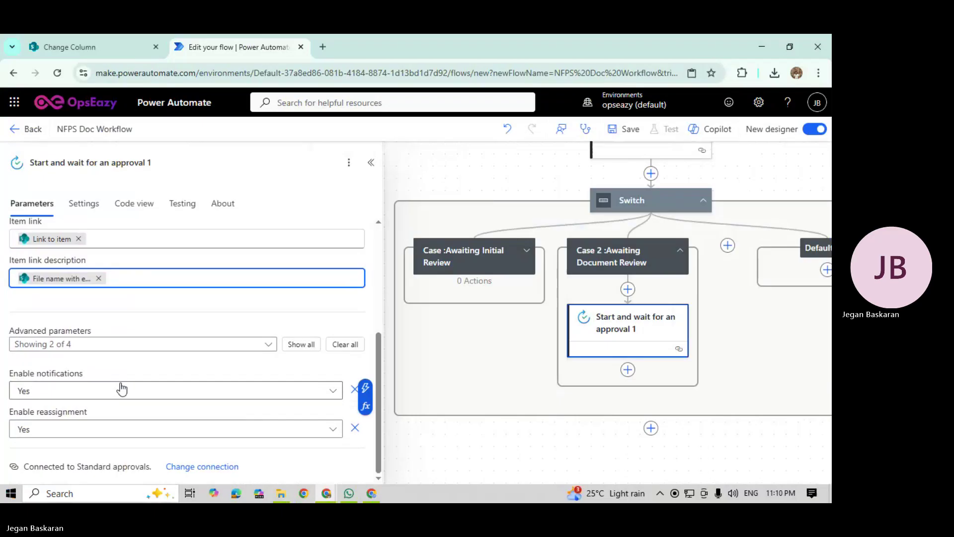
pyautogui.scroll(3, 209, 366)
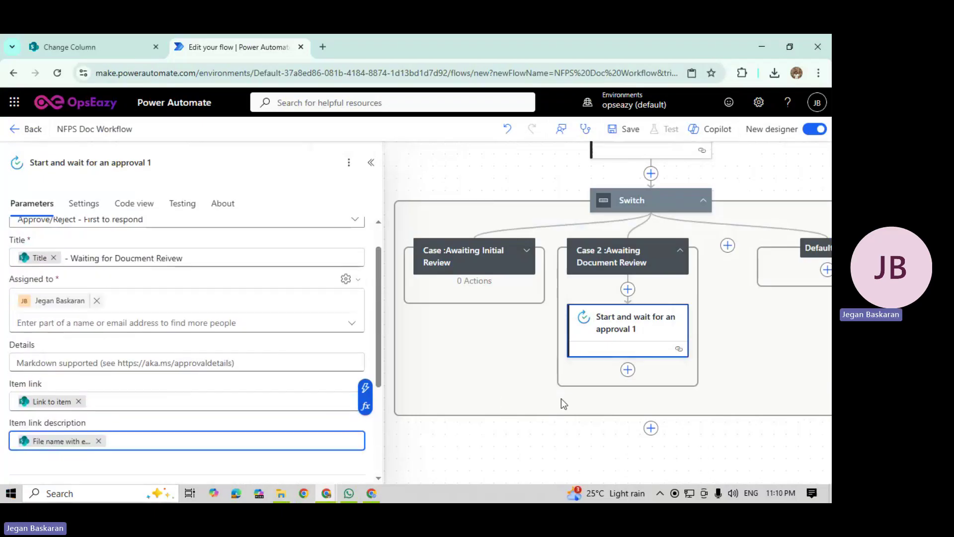
# Step: Expand the Awaiting Initial Review case, rename the new approval action as DocumentReview and collapse its settings
pyautogui.click(526, 250)
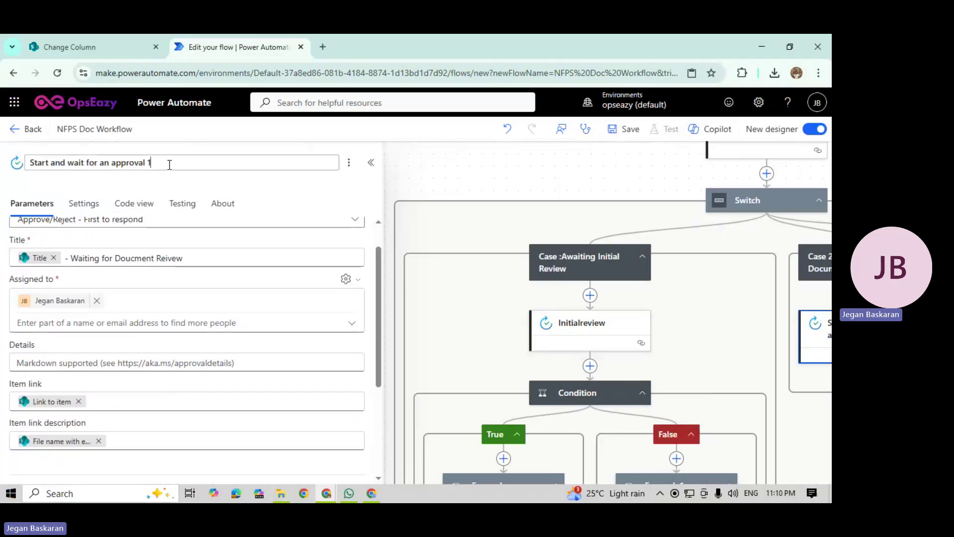
pyautogui.hotkey('ctrl', 'a')
pyautogui.write('Docu')
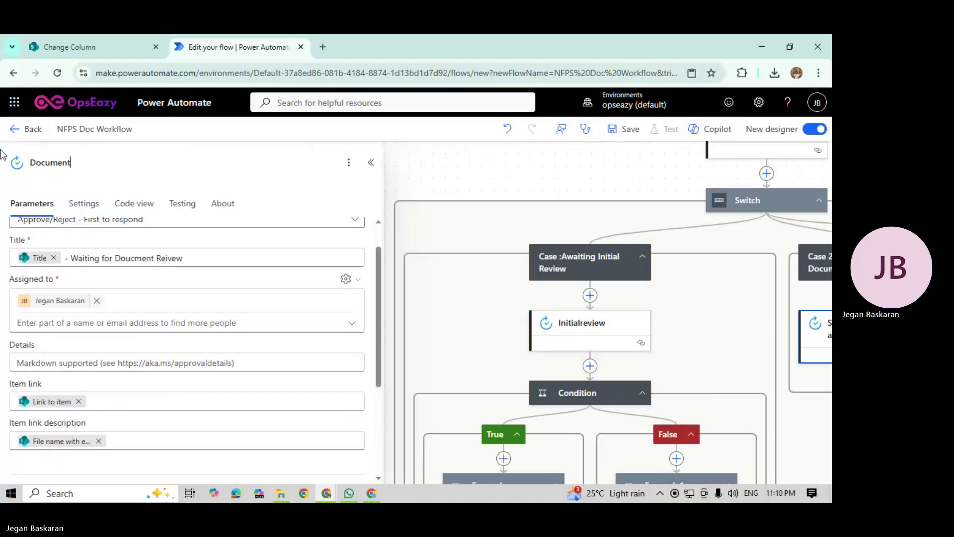
pyautogui.write('mentReview')
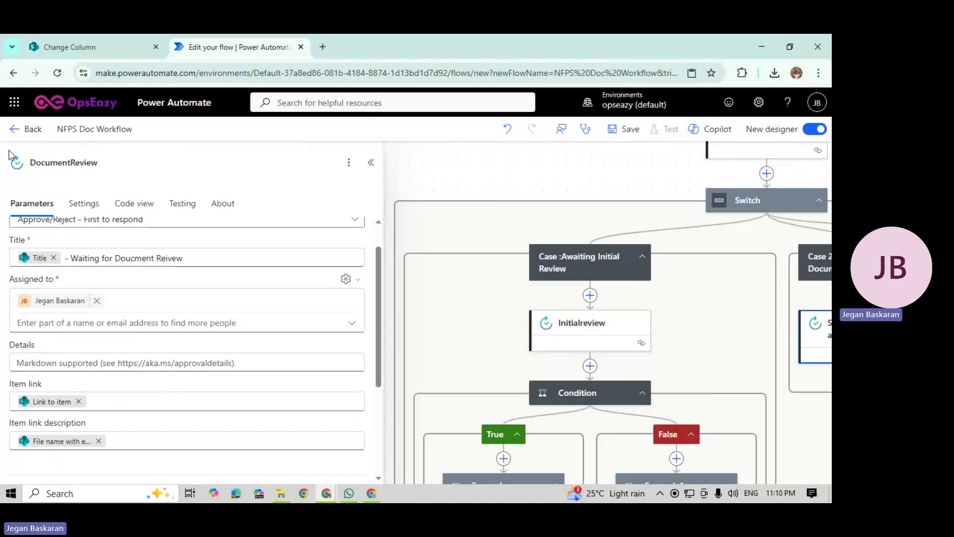
pyautogui.click(369, 165)
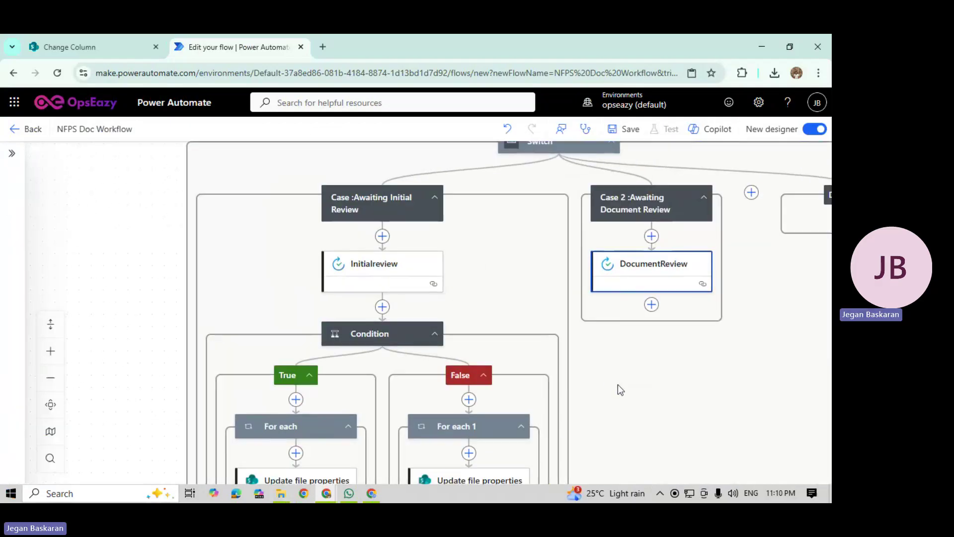
# Step: Add a Condition control after the DocumentReview approval in the Awaiting Document Review case
pyautogui.scroll(-3, 618, 383)
pyautogui.scroll(1, 447, 326)
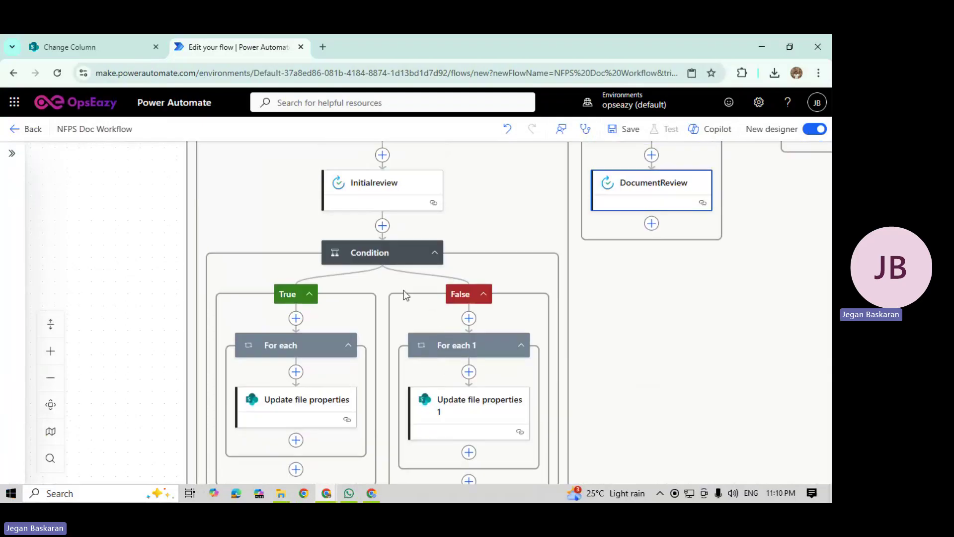
pyautogui.click(651, 224)
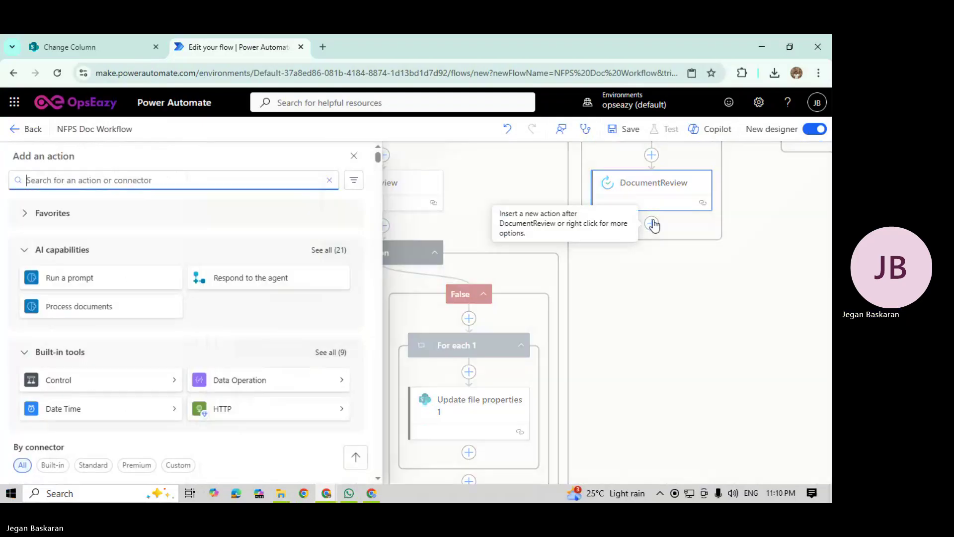
pyautogui.click(179, 384)
pyautogui.click(110, 214)
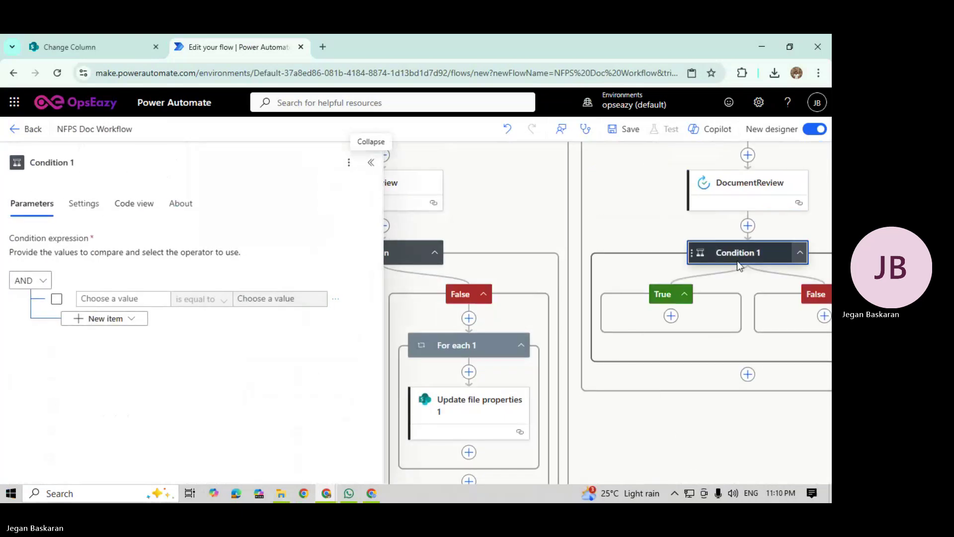
# Step: Set Condition 1 to check that the DocumentReview Outcome is equal to Approve, and collapse its settings
pyautogui.click(140, 302)
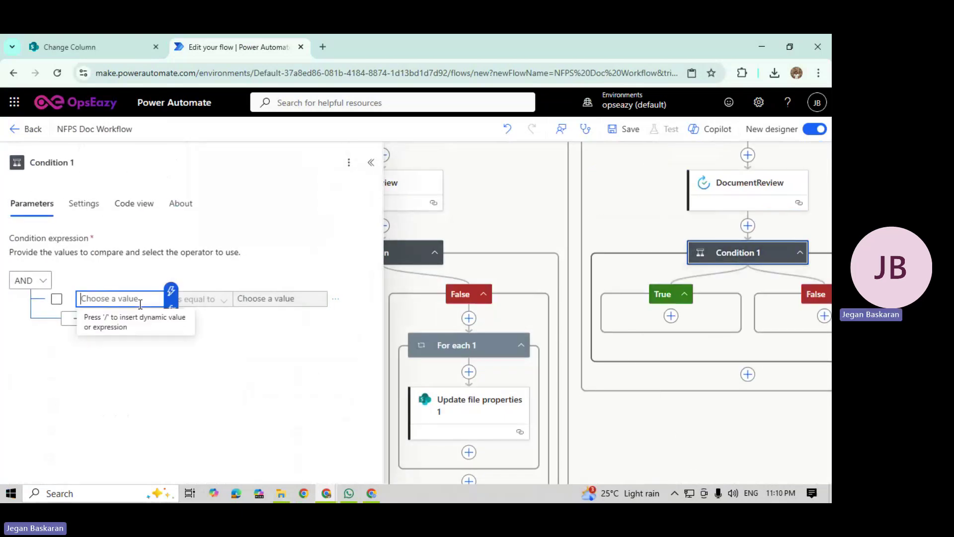
pyautogui.click(172, 298)
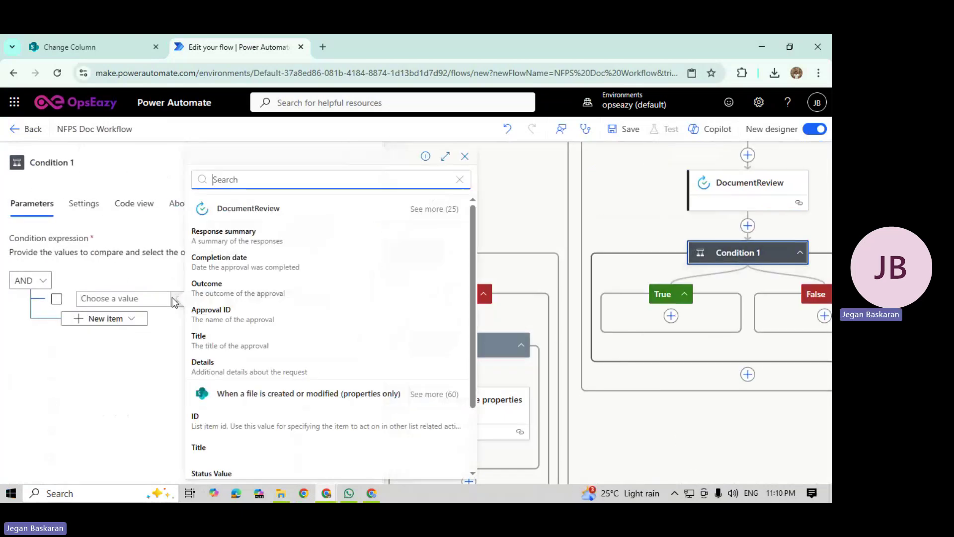
pyautogui.click(238, 296)
pyautogui.click(284, 297)
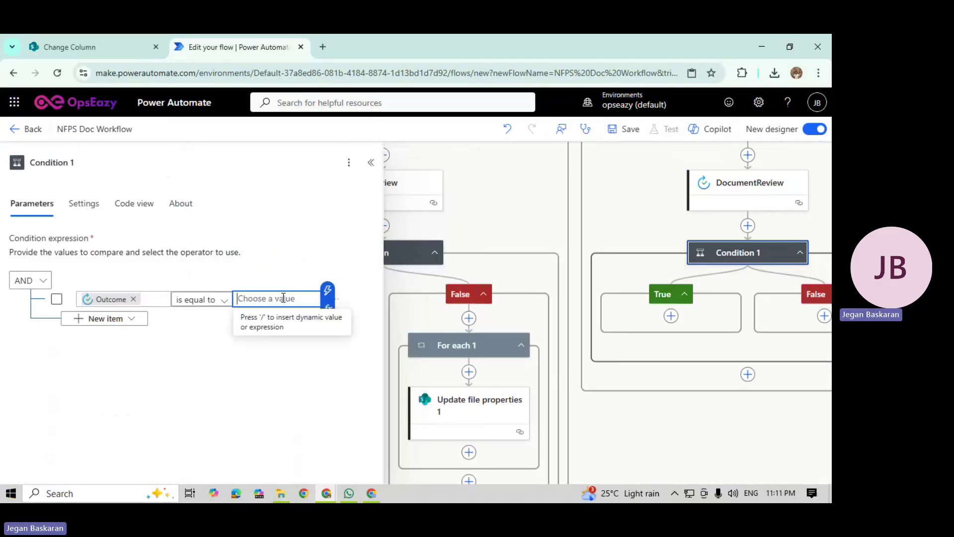
pyautogui.write('Approve')
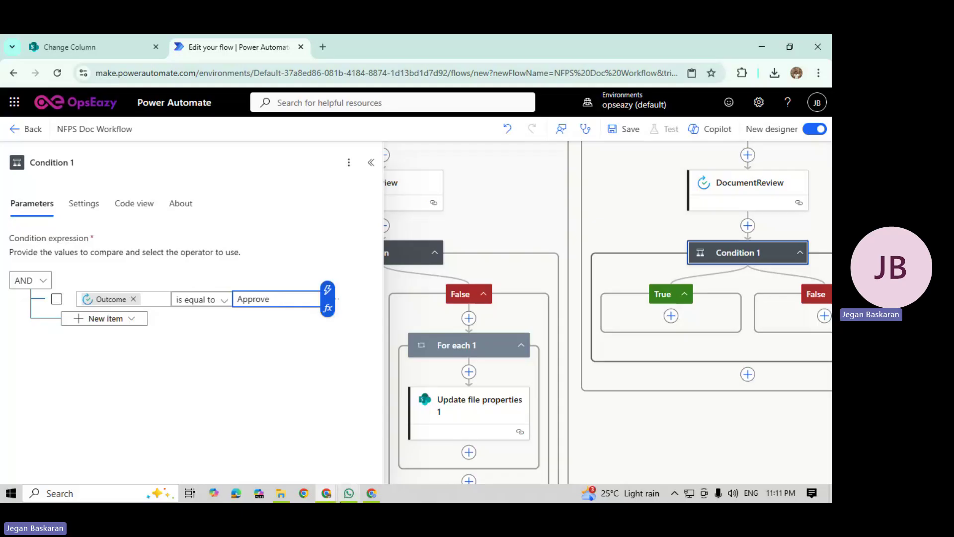
pyautogui.click(371, 162)
# Step: Add a SharePoint Update file properties action to the True branch of Condition 1
pyautogui.scroll(-1, 306, 351)
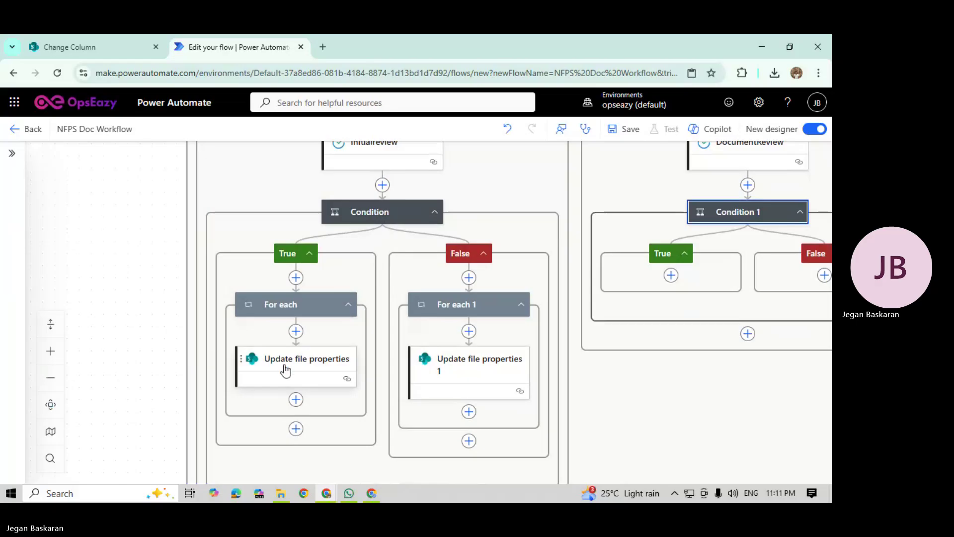
pyautogui.click(671, 275)
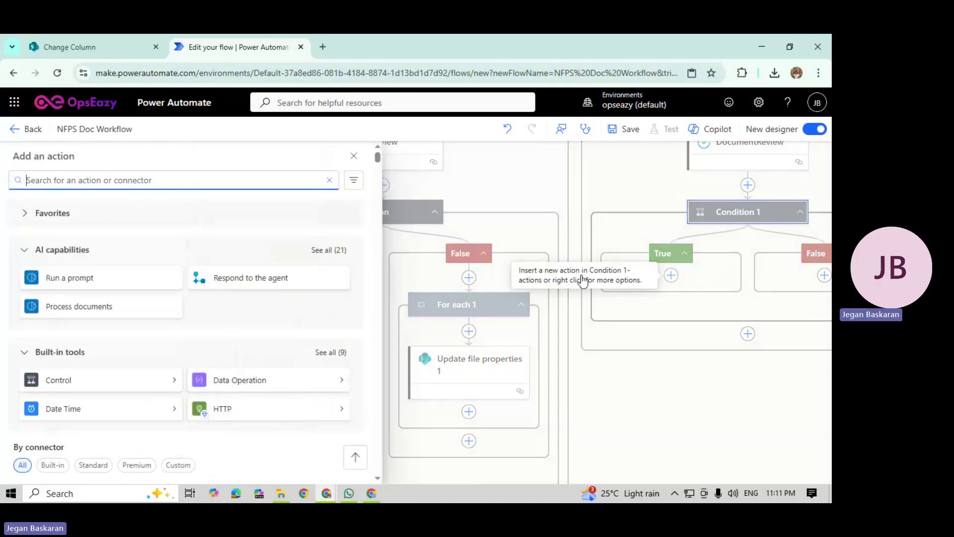
pyautogui.write('upd')
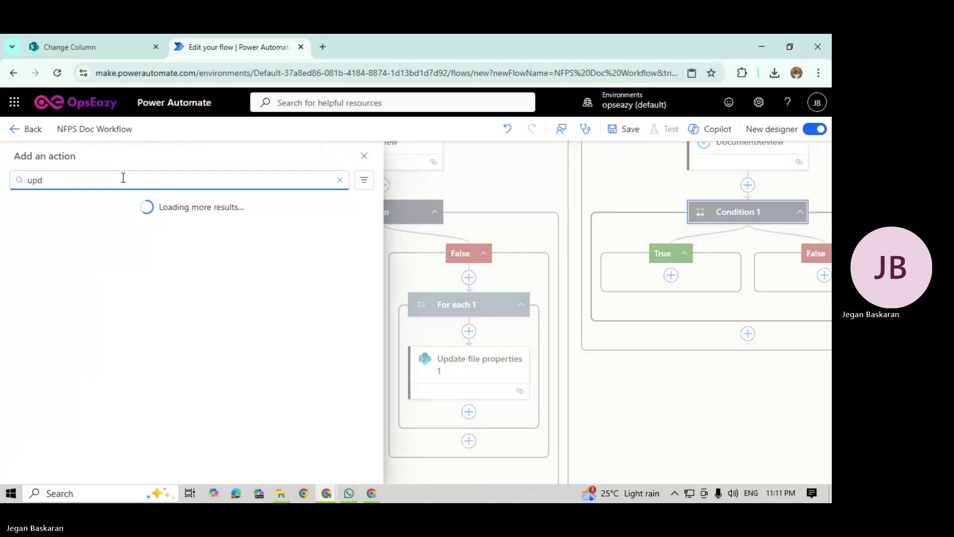
pyautogui.write('ate f')
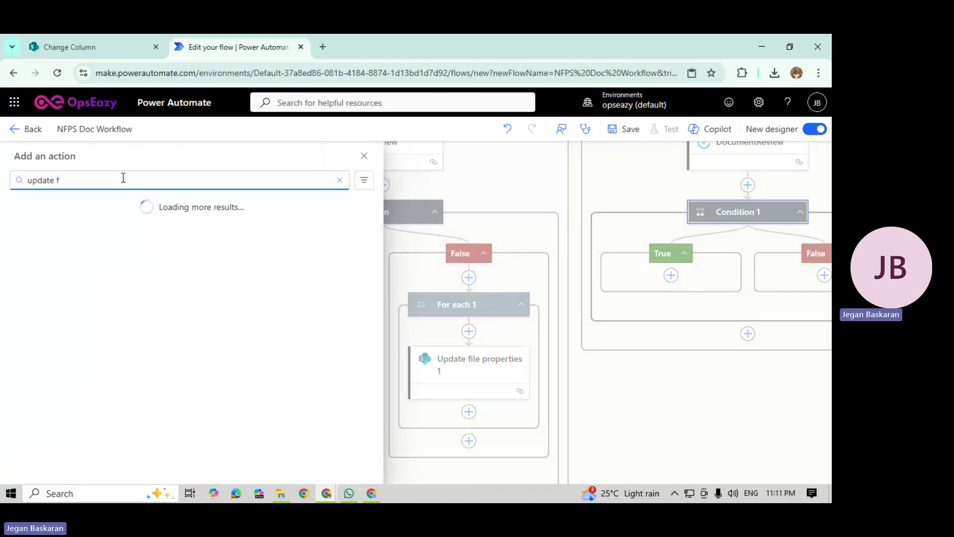
pyautogui.write('ile pro')
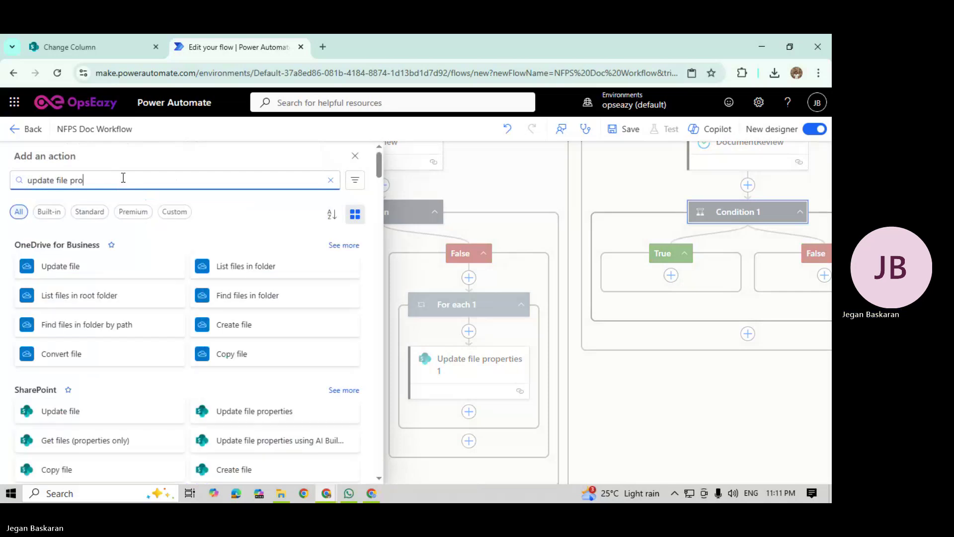
pyautogui.click(256, 413)
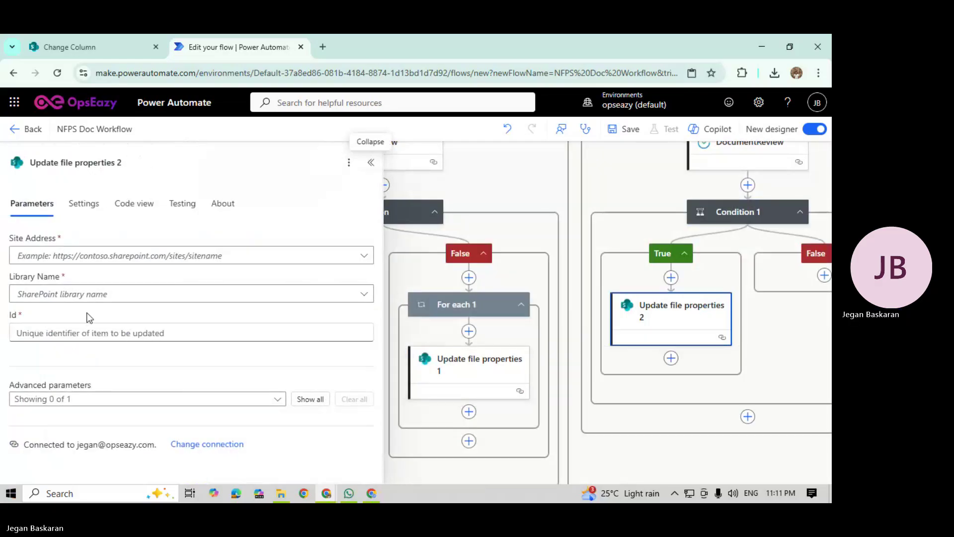
# Step: Point the True branch's update action to the JeganDev site and NFPS Doc Workflow library, with the trigger's ID as Id
pyautogui.click(35, 256)
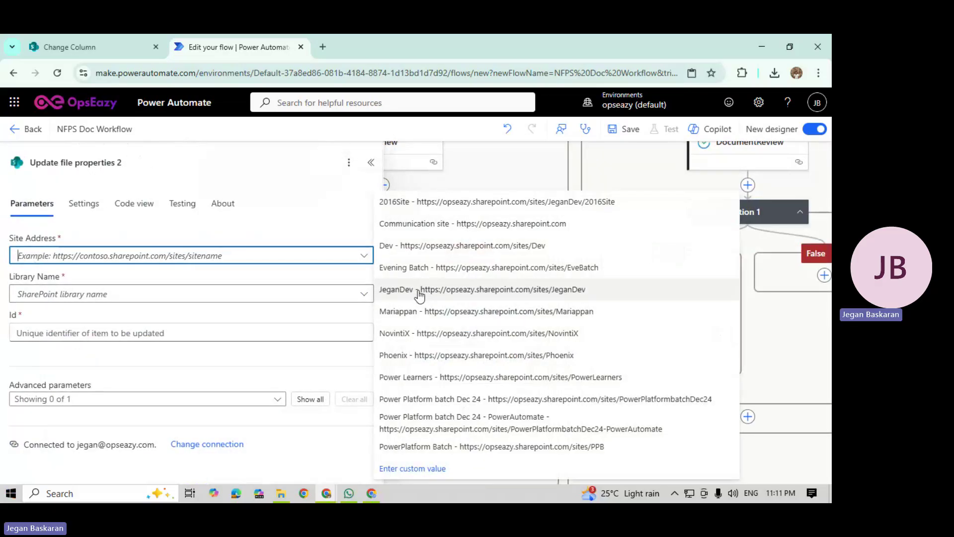
pyautogui.click(421, 290)
pyautogui.click(124, 298)
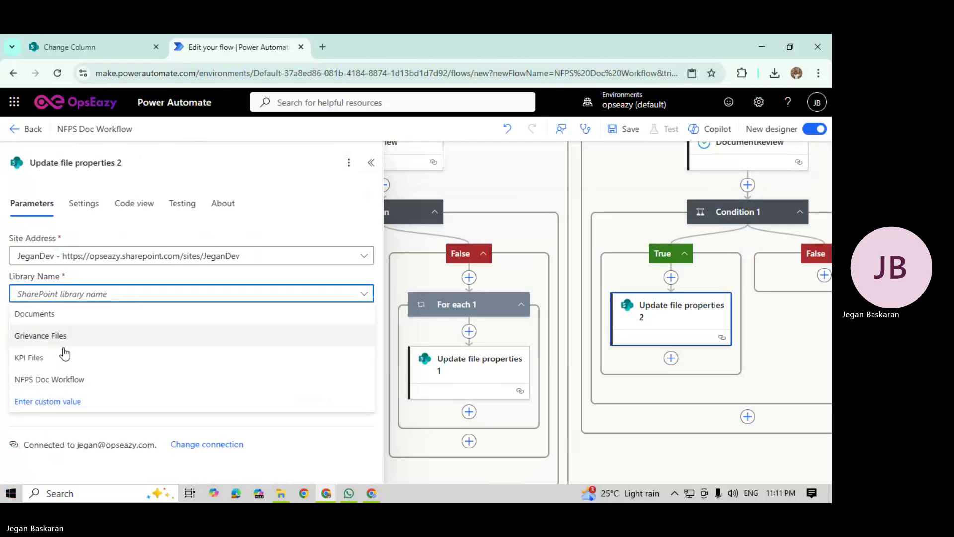
pyautogui.click(63, 378)
pyautogui.click(59, 328)
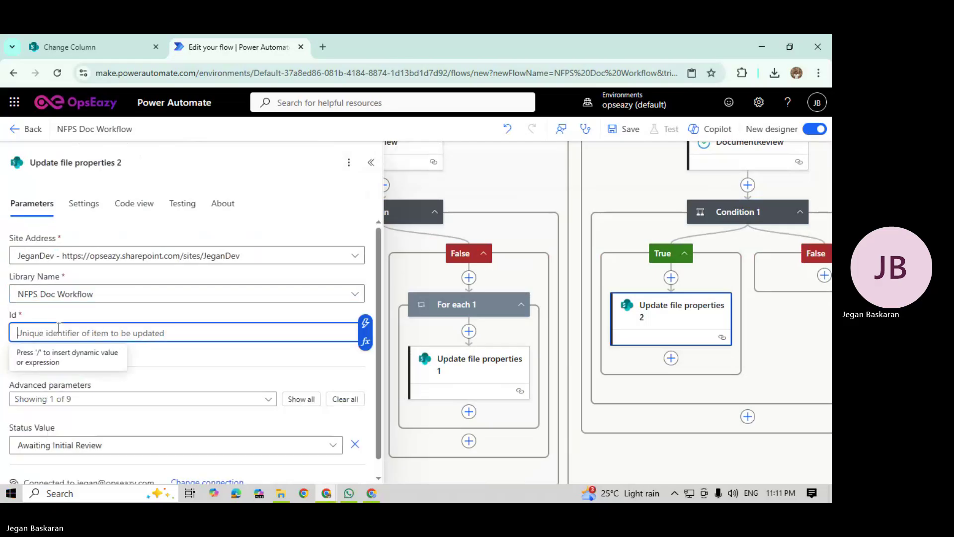
pyautogui.click(365, 323)
pyautogui.click(423, 229)
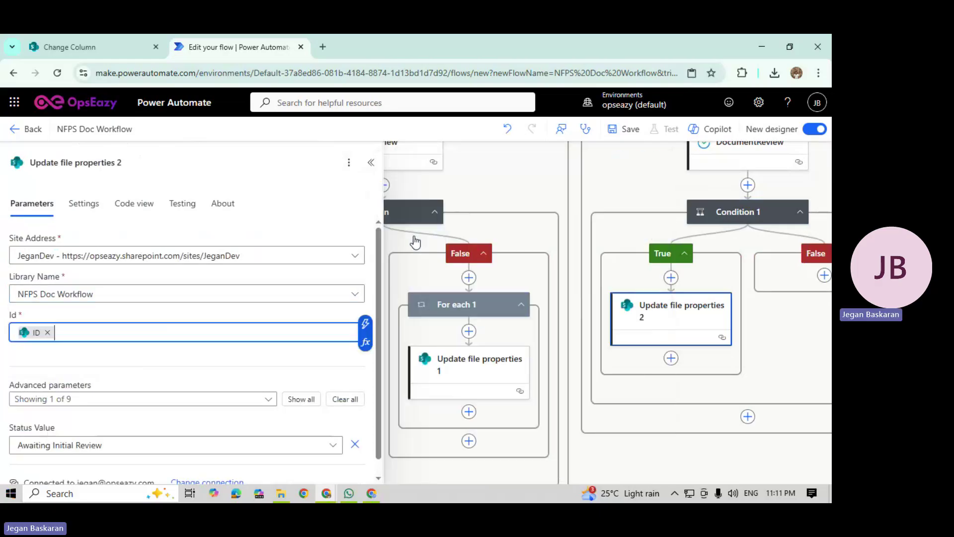
# Step: Set Status Value to Review Completed - Approved and show the Document Reviewer Comments and Document Review completed on parameters
pyautogui.scroll(-2, 164, 314)
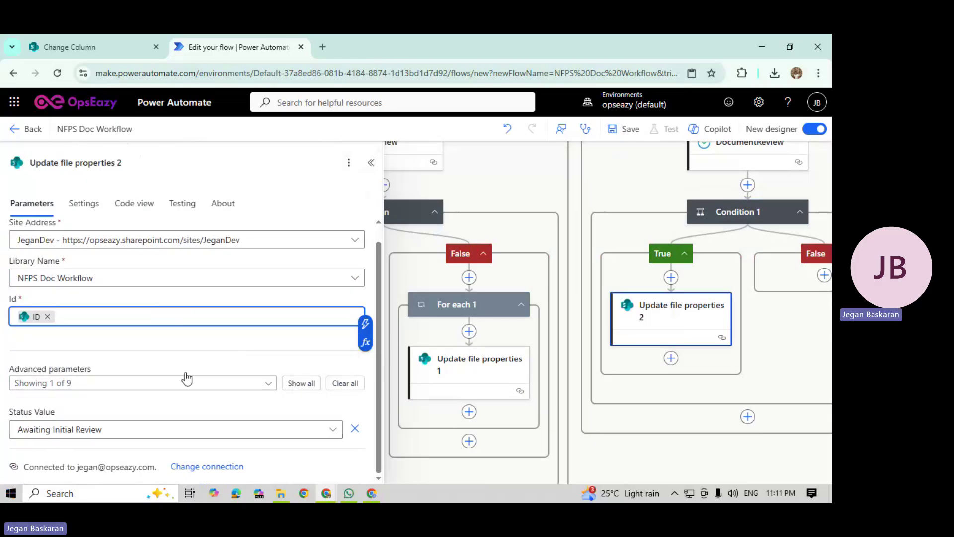
pyautogui.click(328, 435)
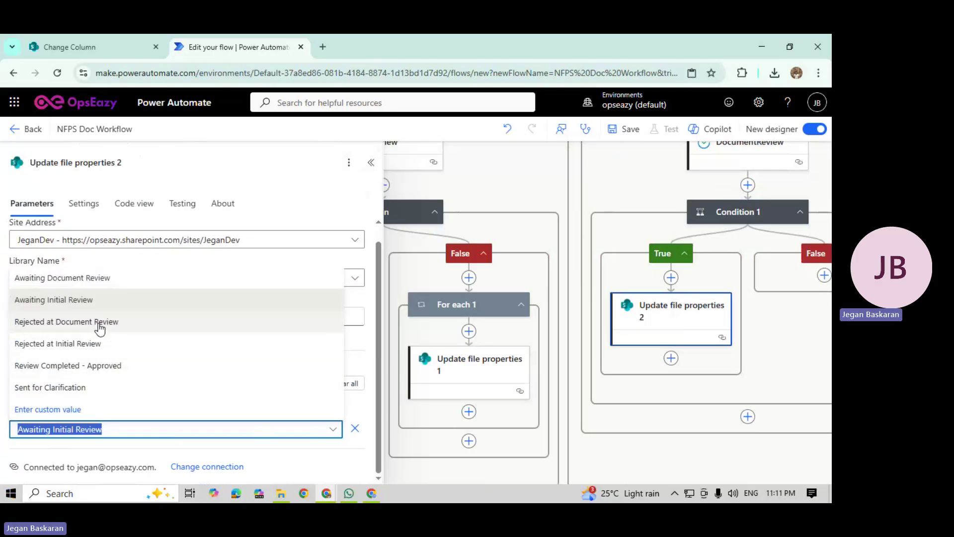
pyautogui.click(105, 376)
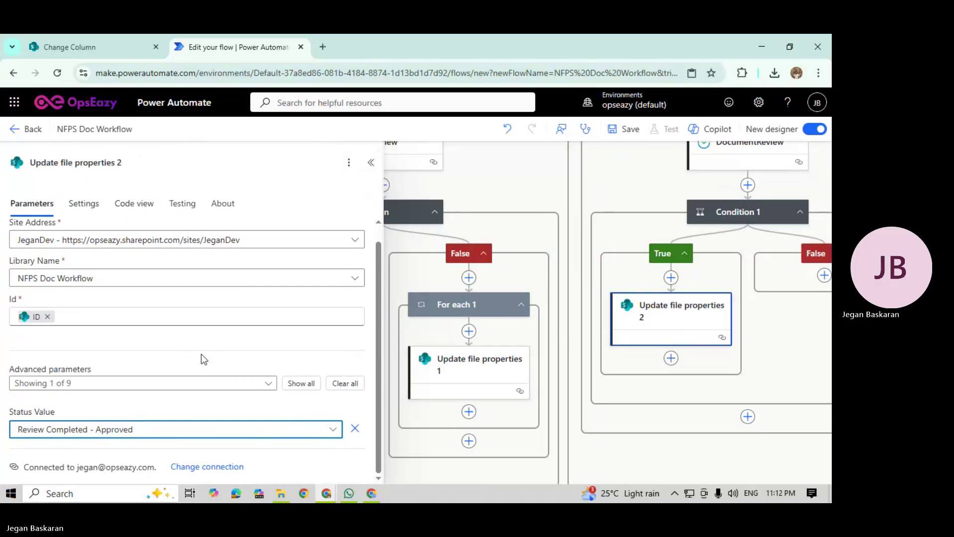
pyautogui.click(261, 384)
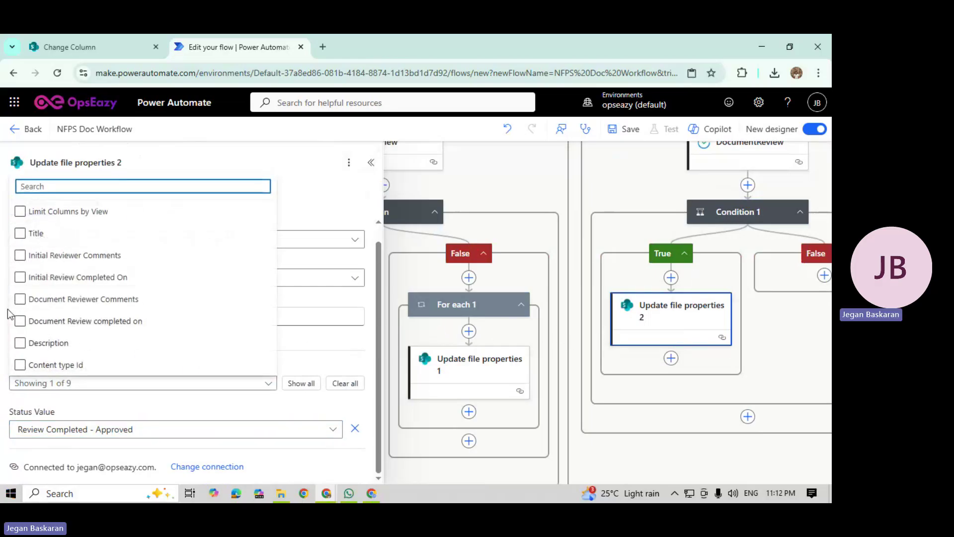
pyautogui.click(19, 299)
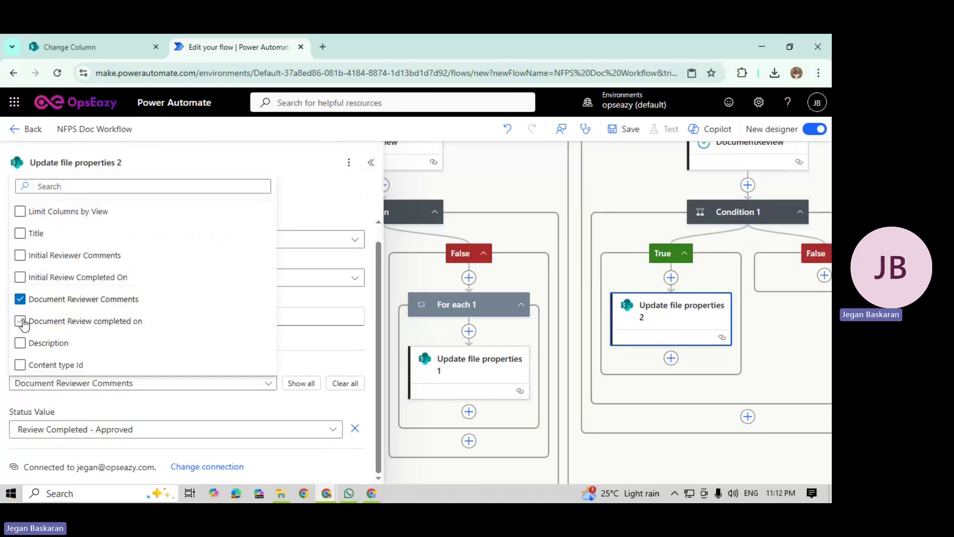
pyautogui.click(20, 322)
pyautogui.click(326, 365)
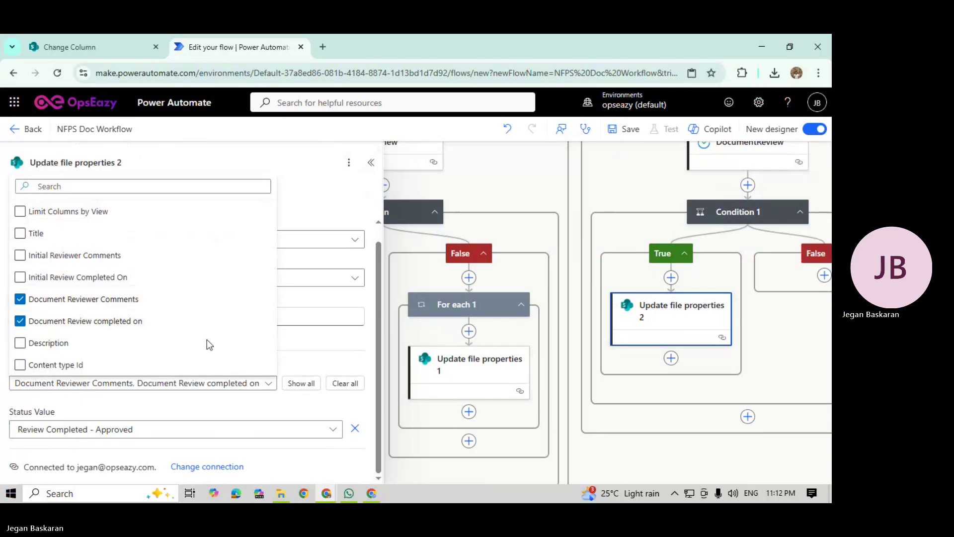
# Step: Fill Document Reviewer Comments with DocumentReview's Responses Comments and Document Review completed on with its Completion date, and collapse the settings
pyautogui.click(133, 391)
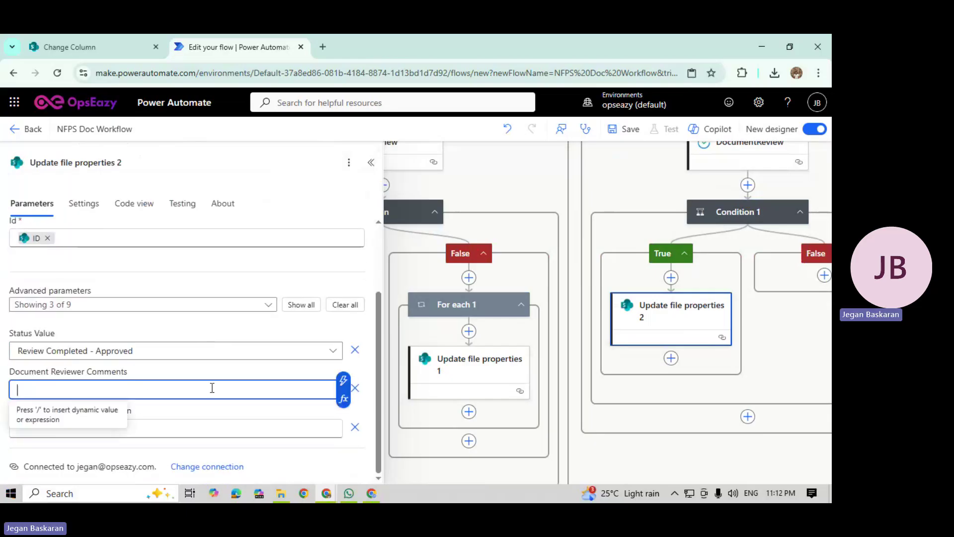
pyautogui.click(343, 381)
pyautogui.write('comm')
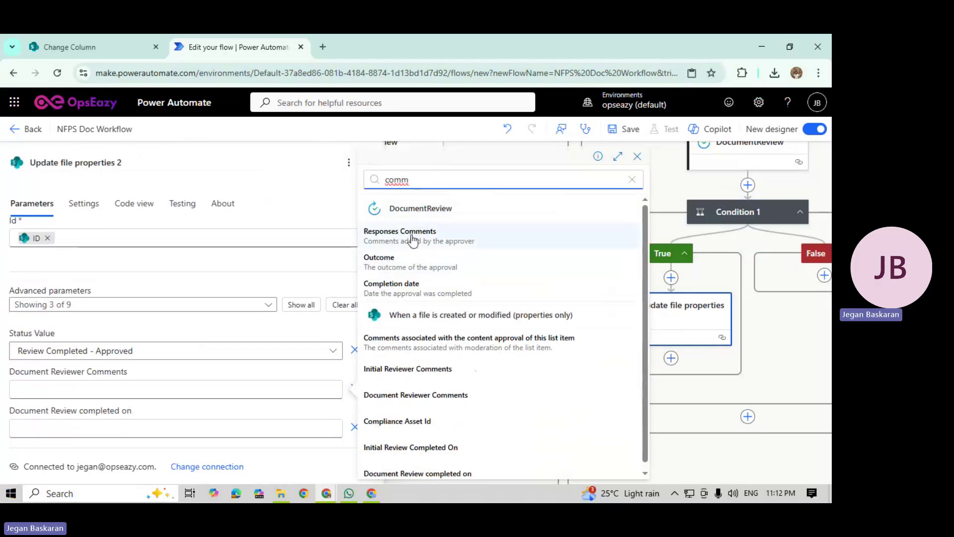
pyautogui.click(411, 234)
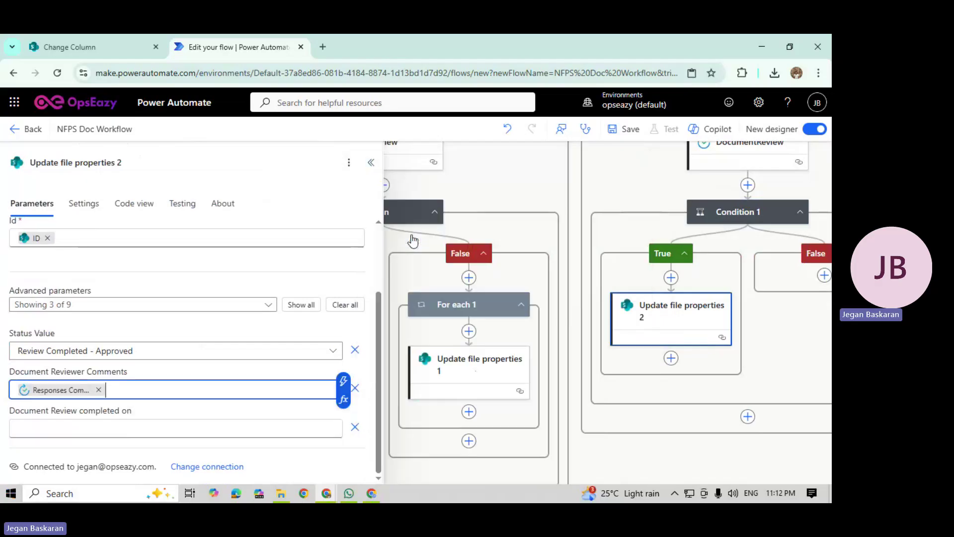
pyautogui.click(188, 431)
pyautogui.click(341, 419)
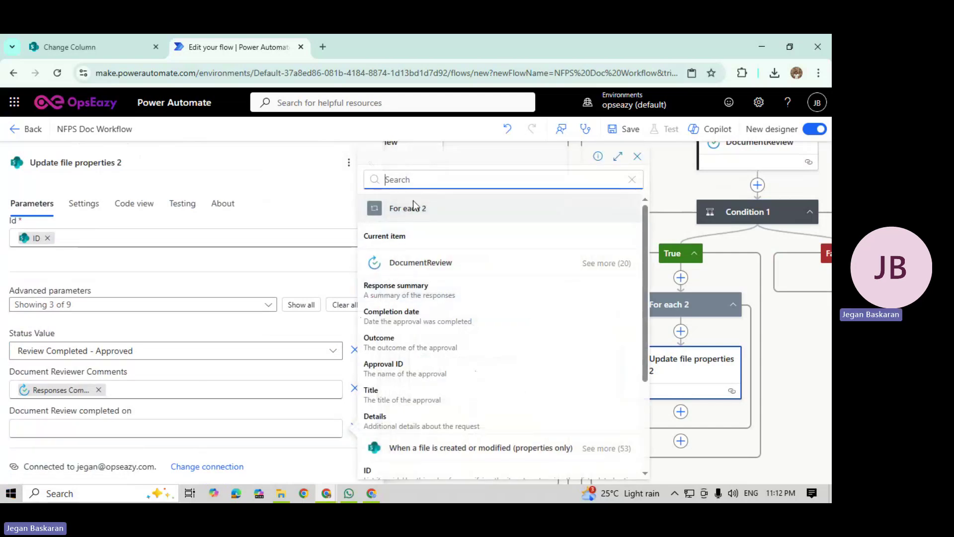
pyautogui.click(416, 314)
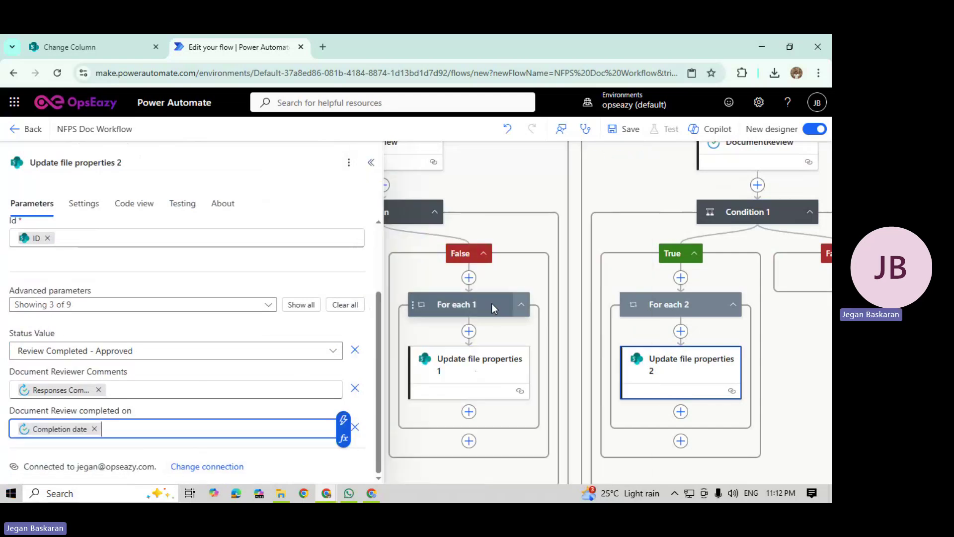
pyautogui.click(372, 162)
# Step: Add a SharePoint Update file properties action to the False branch of Condition 1
pyautogui.moveTo(788, 359); pyautogui.dragTo(418, 264)
pyautogui.click(430, 267)
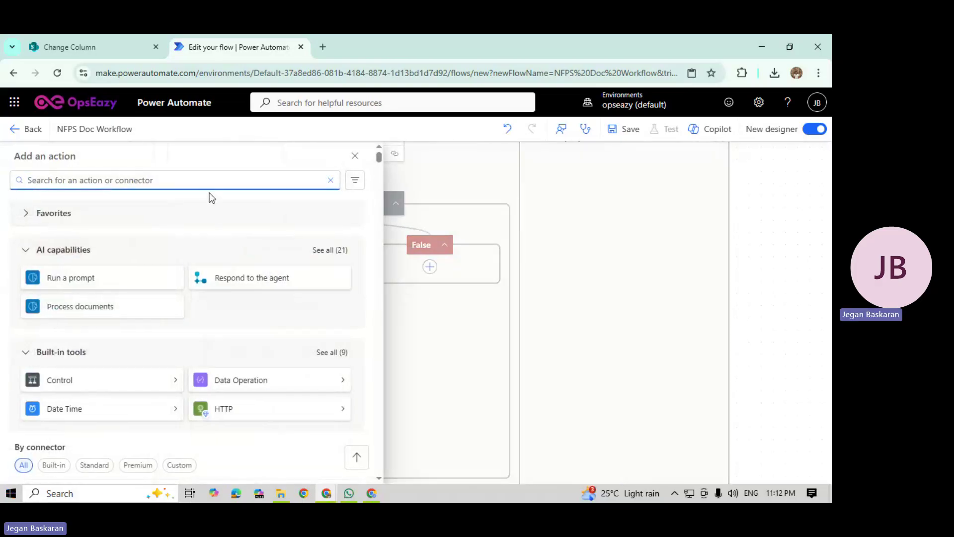
pyautogui.write('update')
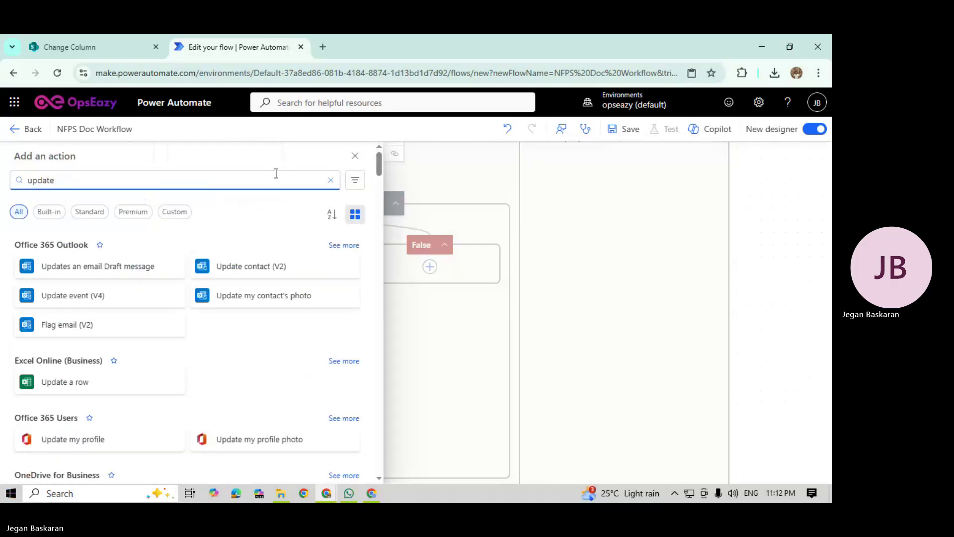
pyautogui.scroll(-5, 209, 343)
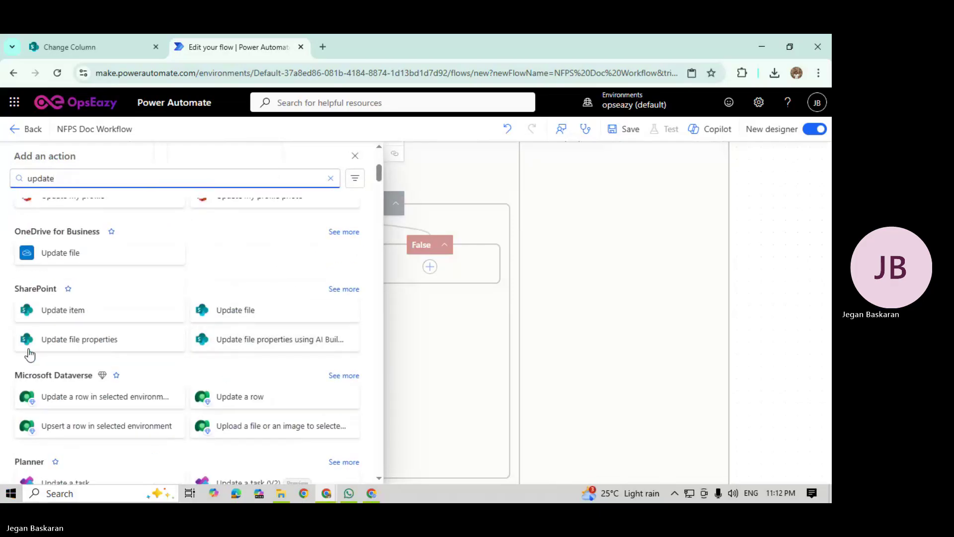
pyautogui.click(84, 346)
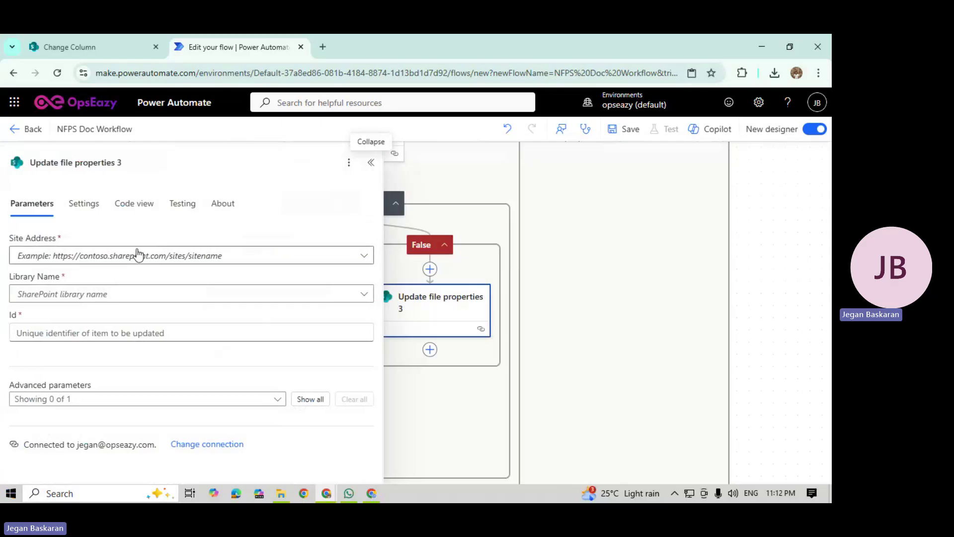
# Step: Configure the False branch's update action with the JeganDev site, the NFPS Doc Workflow library and the trigger's ID as Id
pyautogui.click(135, 256)
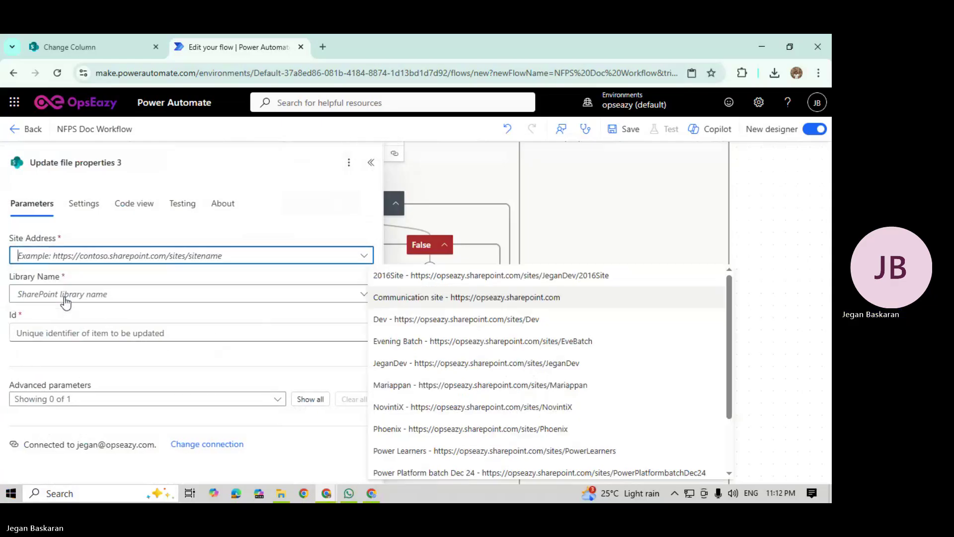
pyautogui.click(436, 295)
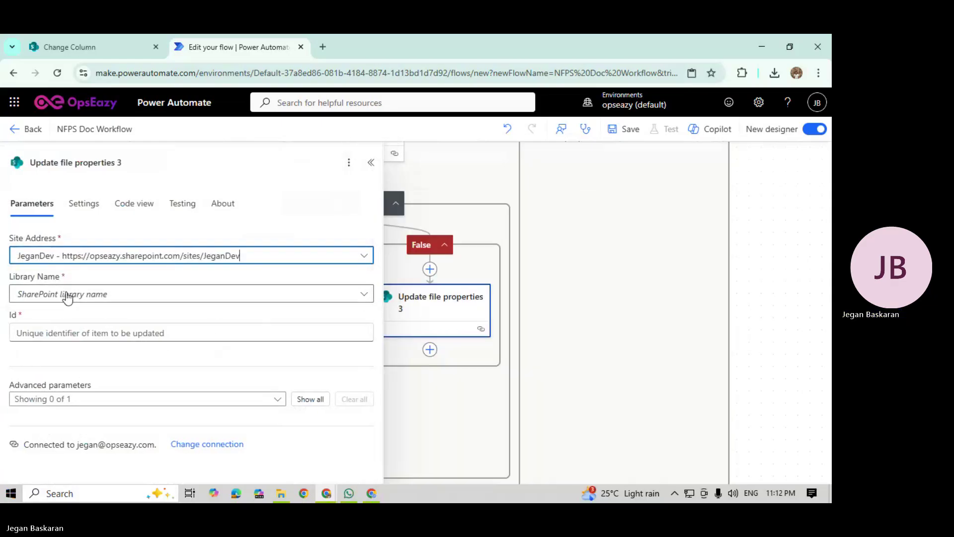
pyautogui.click(70, 294)
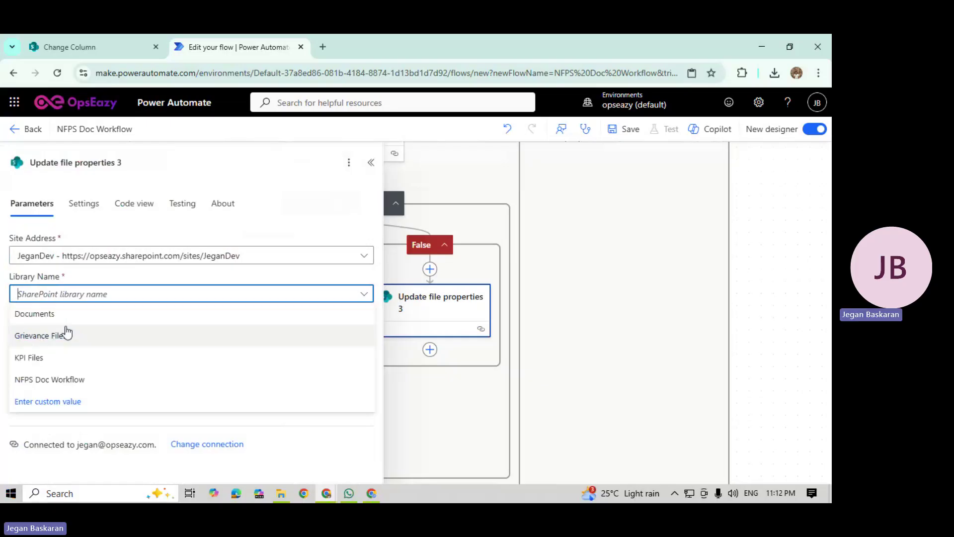
pyautogui.click(68, 379)
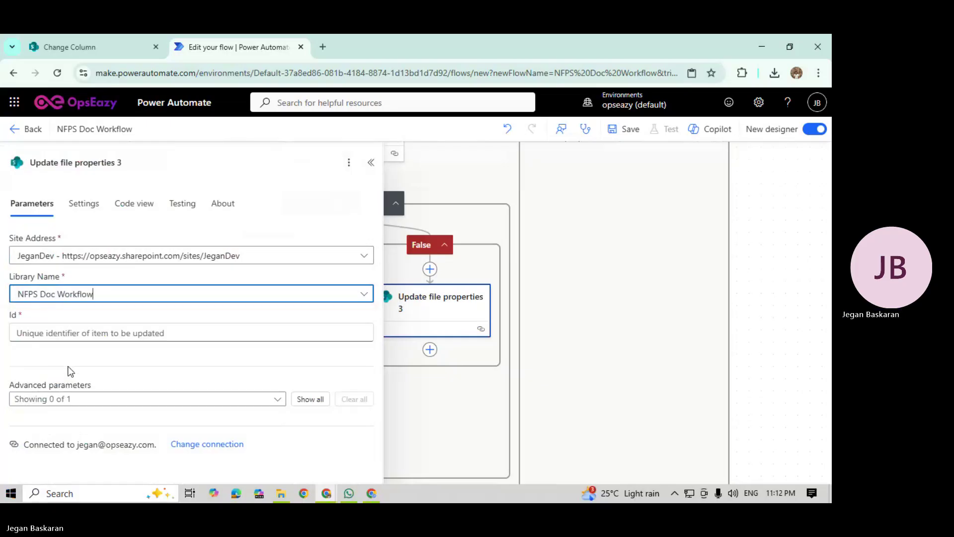
pyautogui.click(56, 332)
pyautogui.click(366, 323)
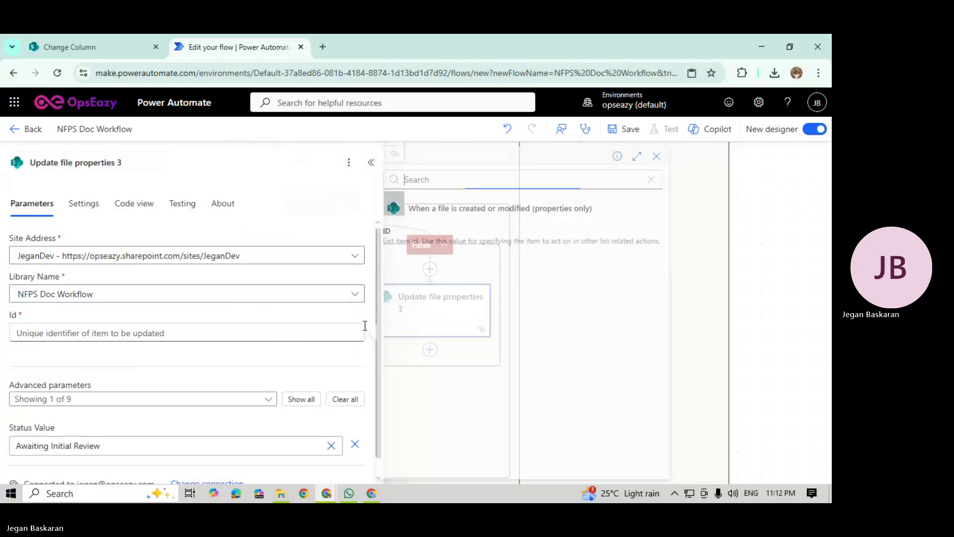
pyautogui.click(402, 246)
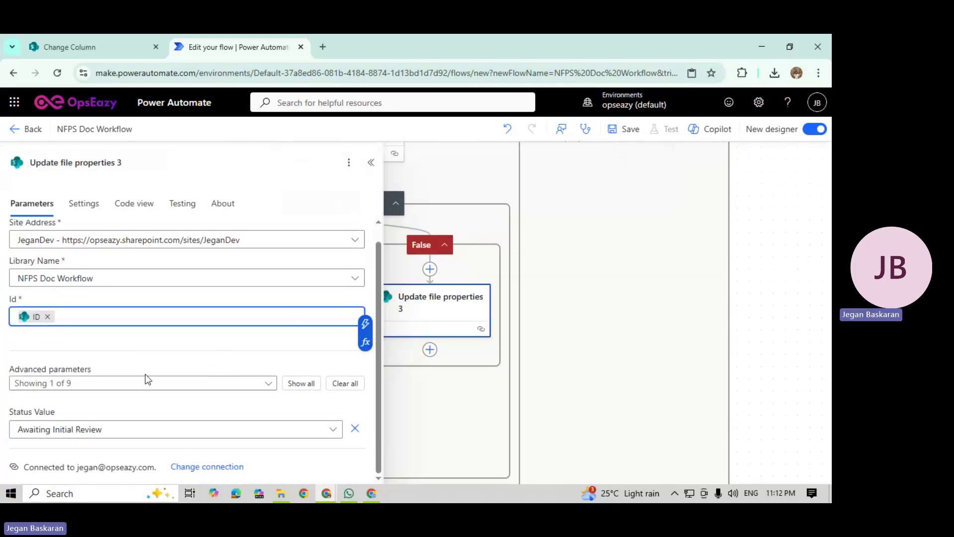
# Step: Show the Document Reviewer Comments and Document Review completed on parameters, and set Status Value to Rejected at Document Review
pyautogui.click(144, 383)
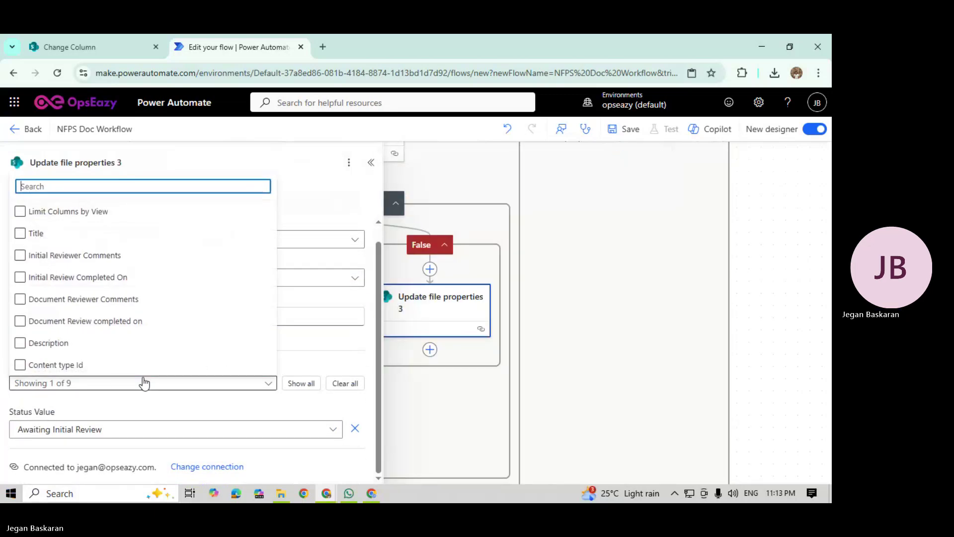
pyautogui.click(76, 303)
pyautogui.click(76, 320)
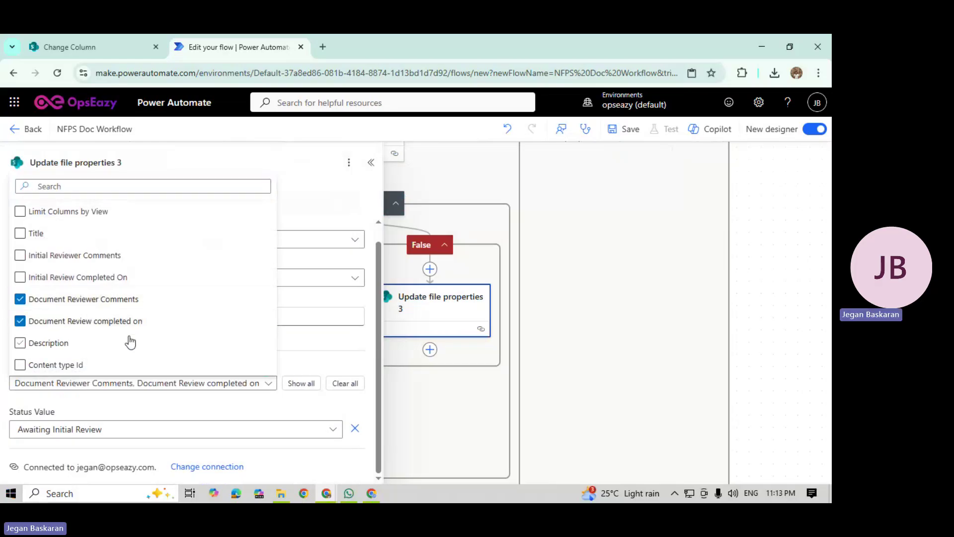
pyautogui.click(302, 357)
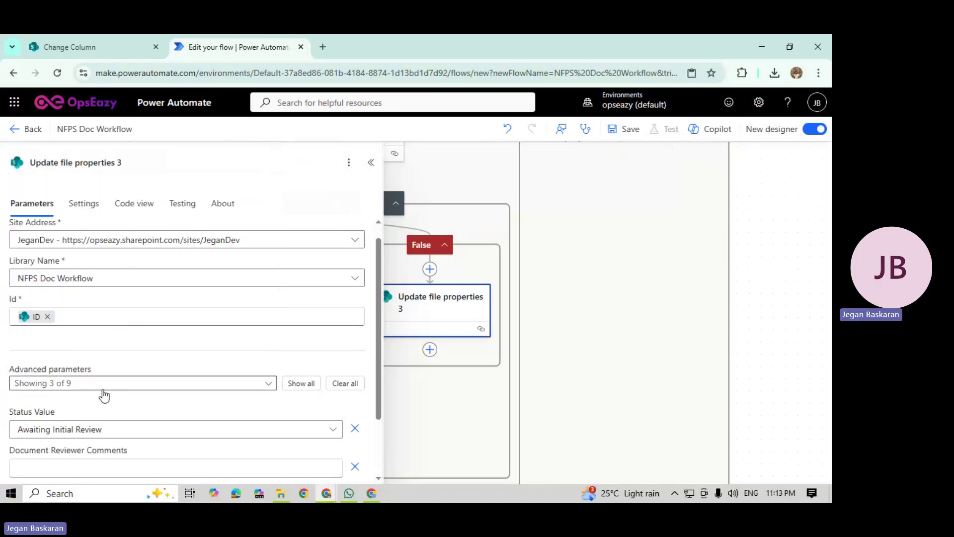
pyautogui.scroll(-1, 115, 404)
pyautogui.click(60, 351)
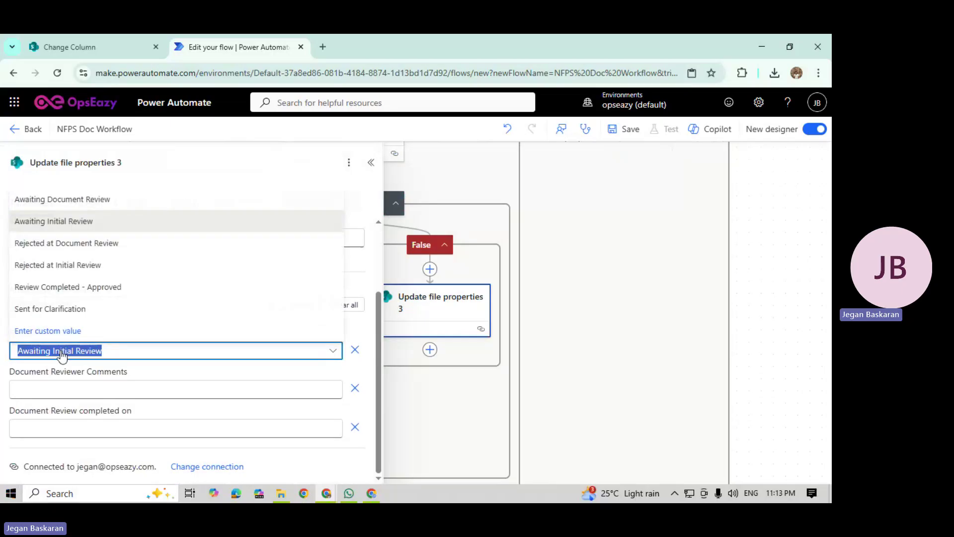
pyautogui.click(82, 253)
# Step: Fill the False branch's Document Reviewer Comments with DocumentReview's Responses Comments and Document Review completed on with its Completion date, and collapse the settings
pyautogui.click(63, 390)
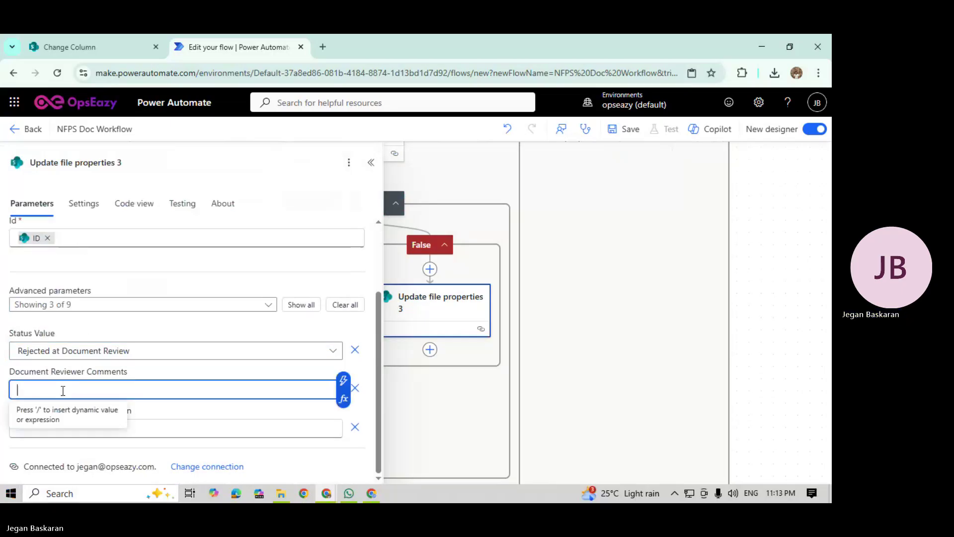
pyautogui.click(324, 384)
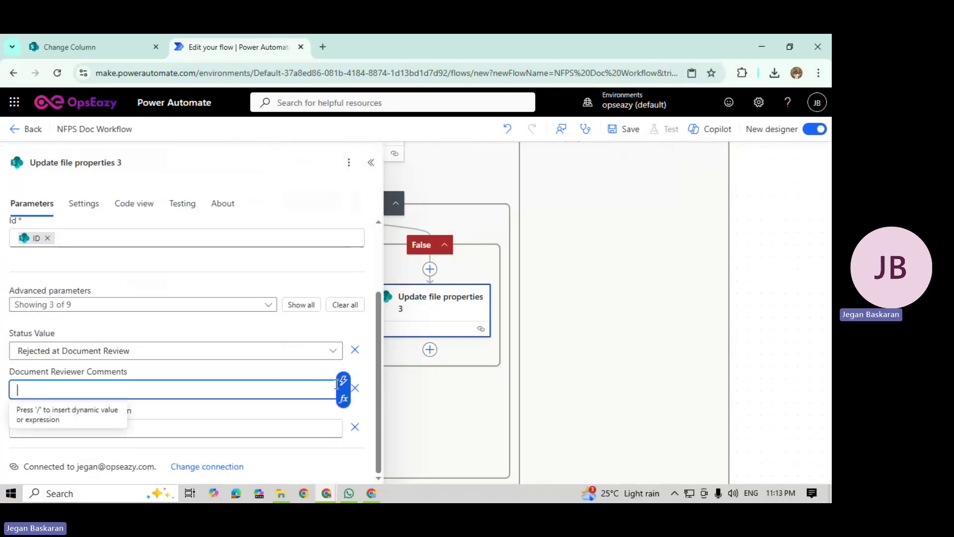
pyautogui.click(341, 382)
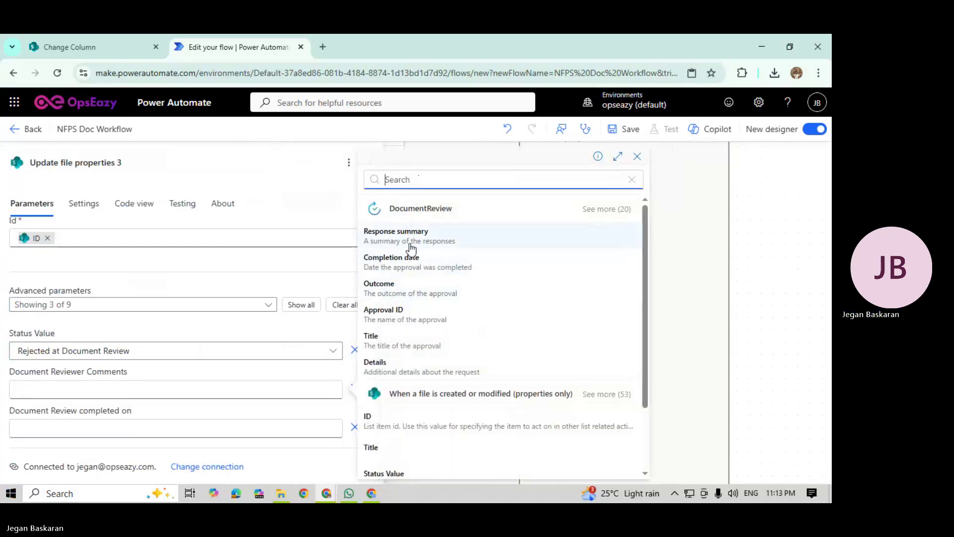
pyautogui.write('com')
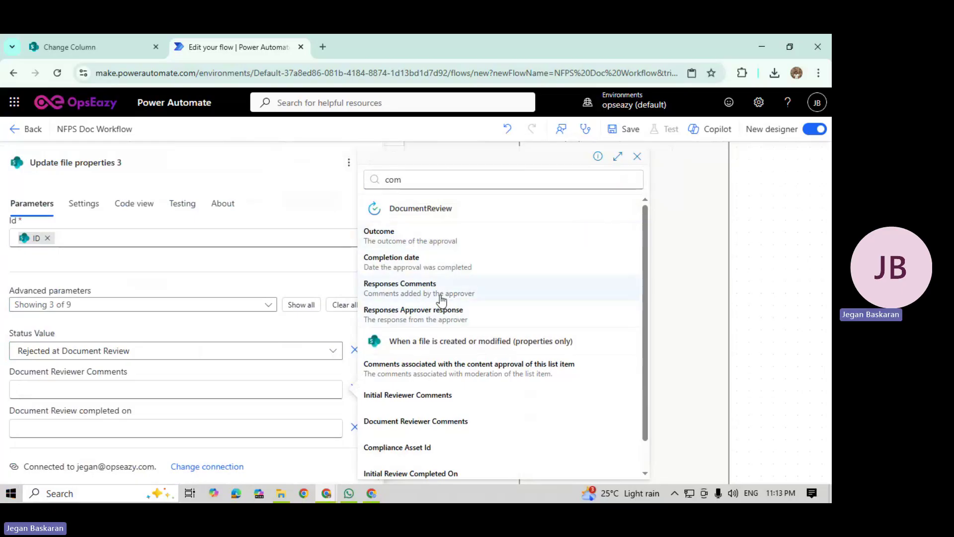
pyautogui.press('Return')
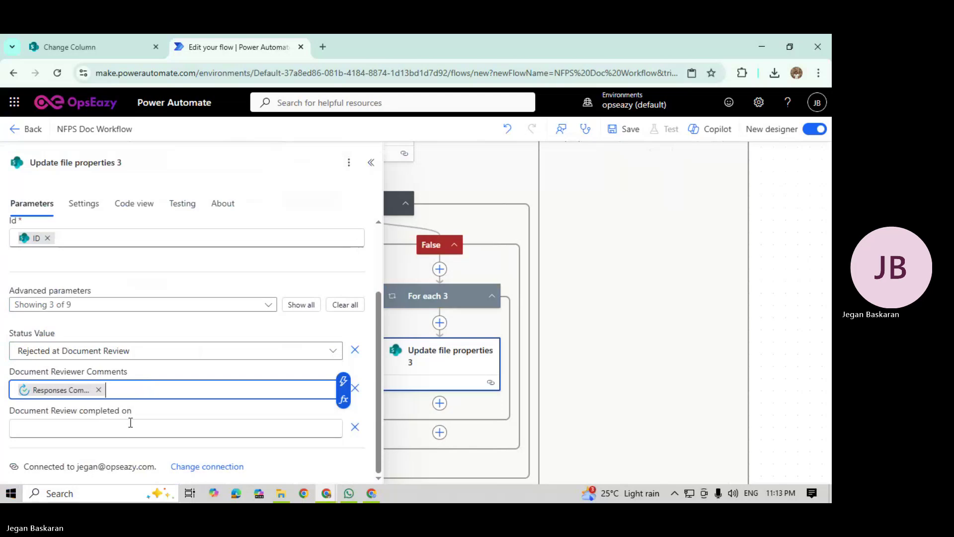
pyautogui.click(131, 423)
pyautogui.click(344, 420)
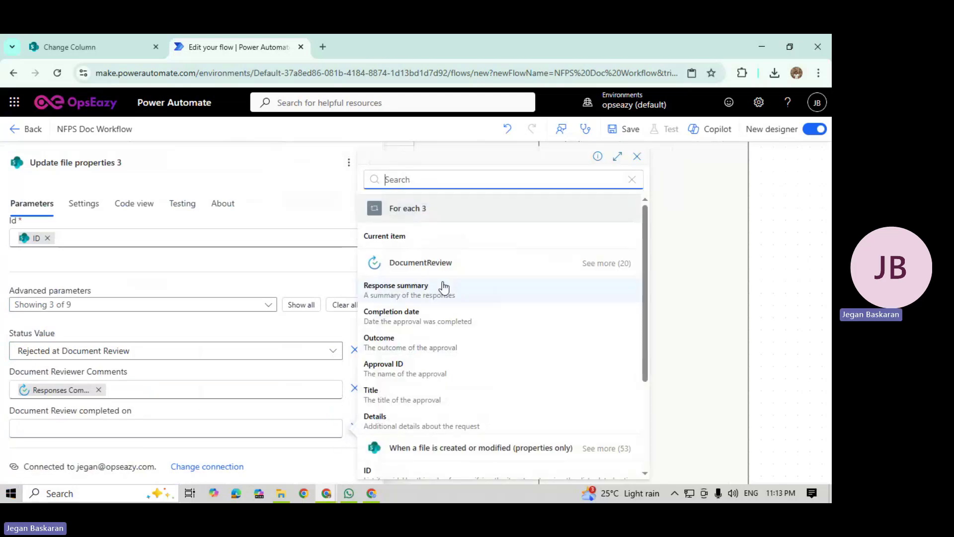
pyautogui.click(425, 315)
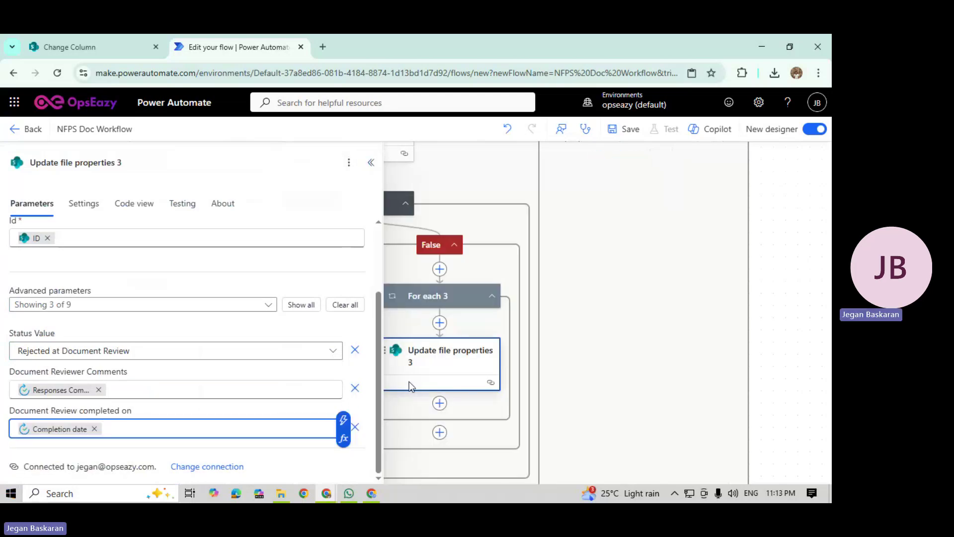
pyautogui.click(372, 162)
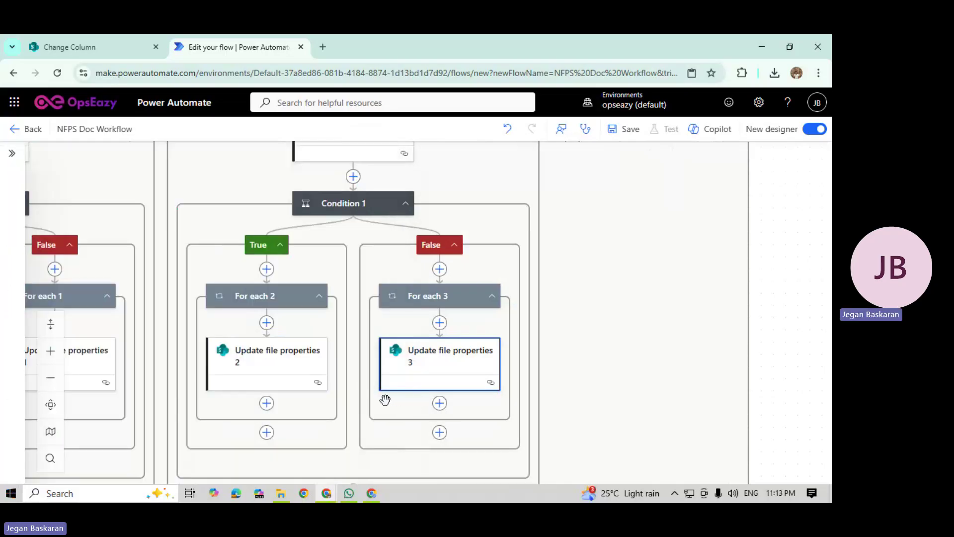
# Step: Add a third case to the Switch with Equals set to Review Completed - Approved, copied from the SharePoint Status column's choices
pyautogui.scroll(5, 356, 395)
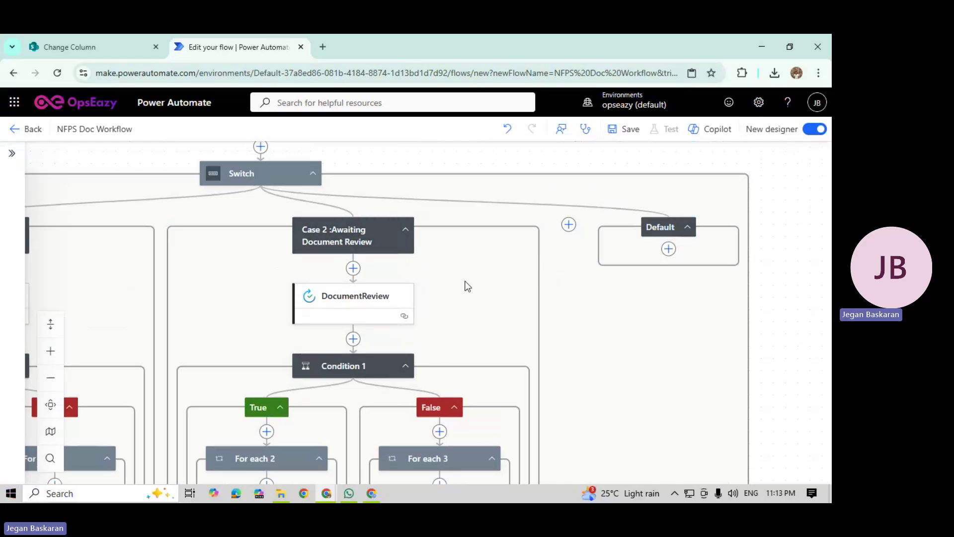
pyautogui.click(568, 225)
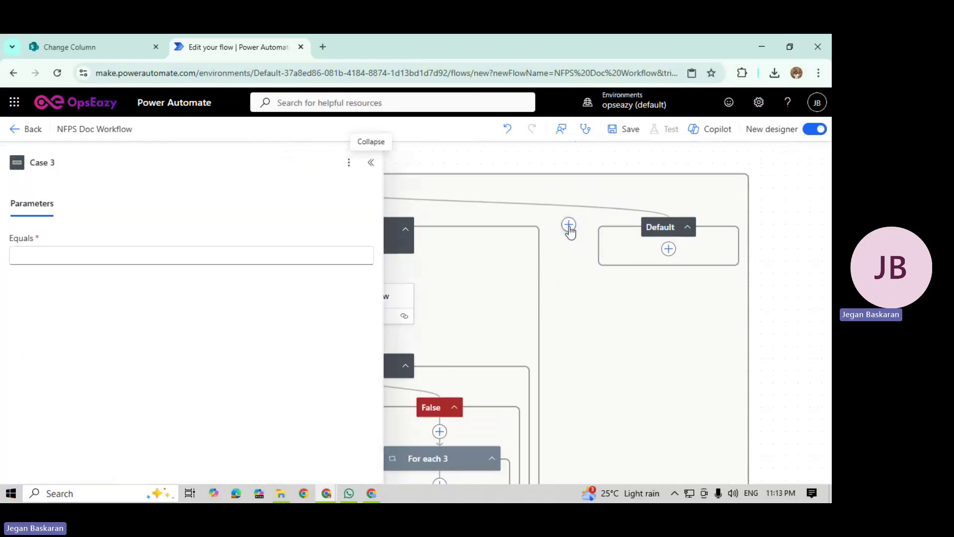
pyautogui.click(94, 46)
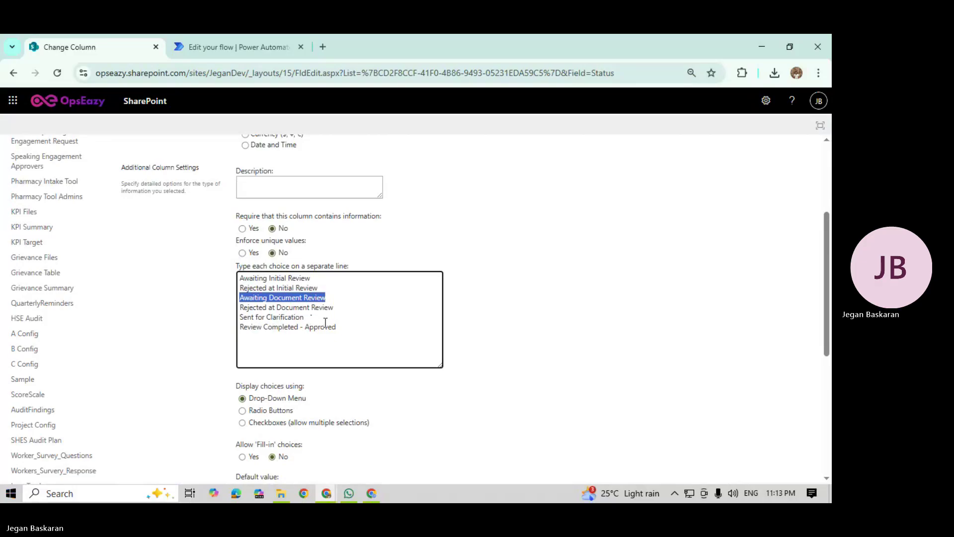
pyautogui.moveTo(346, 330); pyautogui.dragTo(228, 333)
pyautogui.hotkey('ctrl', 'c')
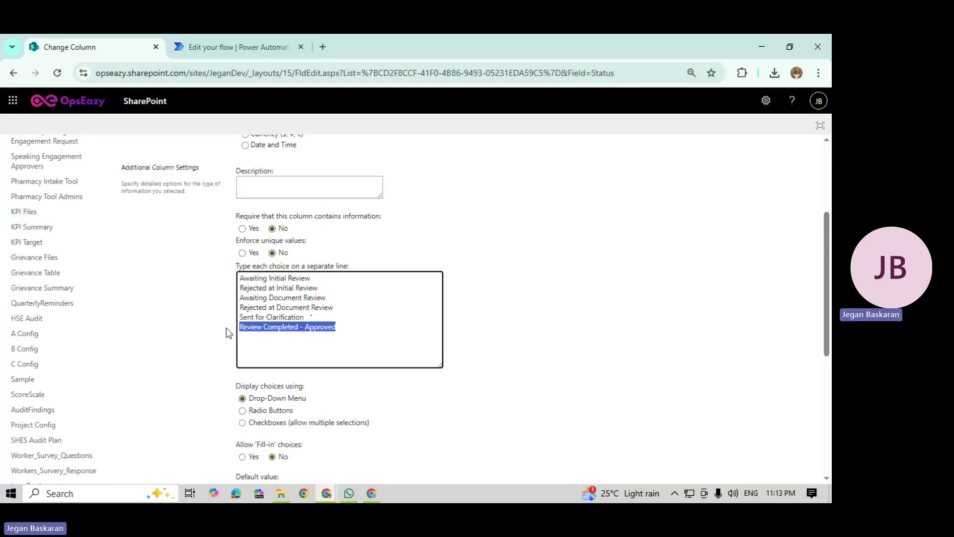
pyautogui.click(231, 47)
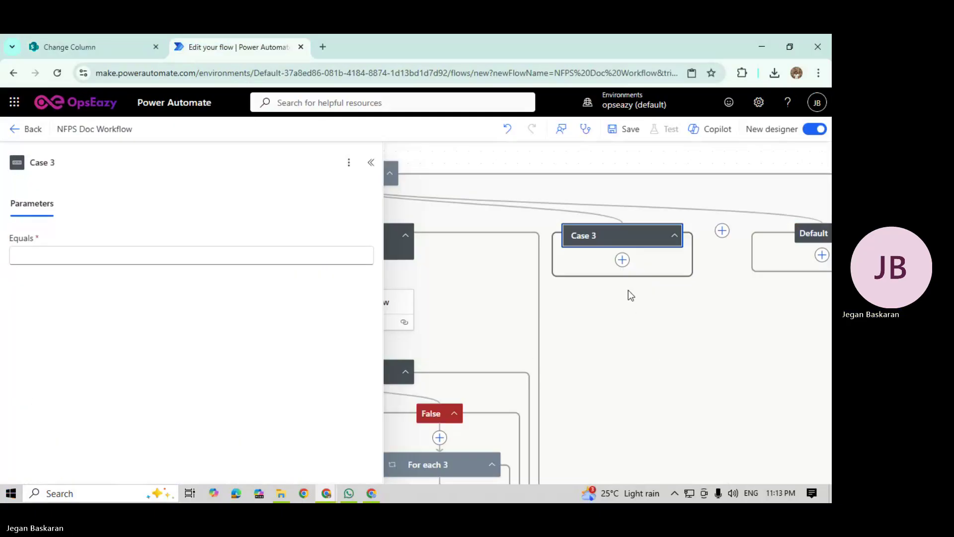
pyautogui.click(128, 249)
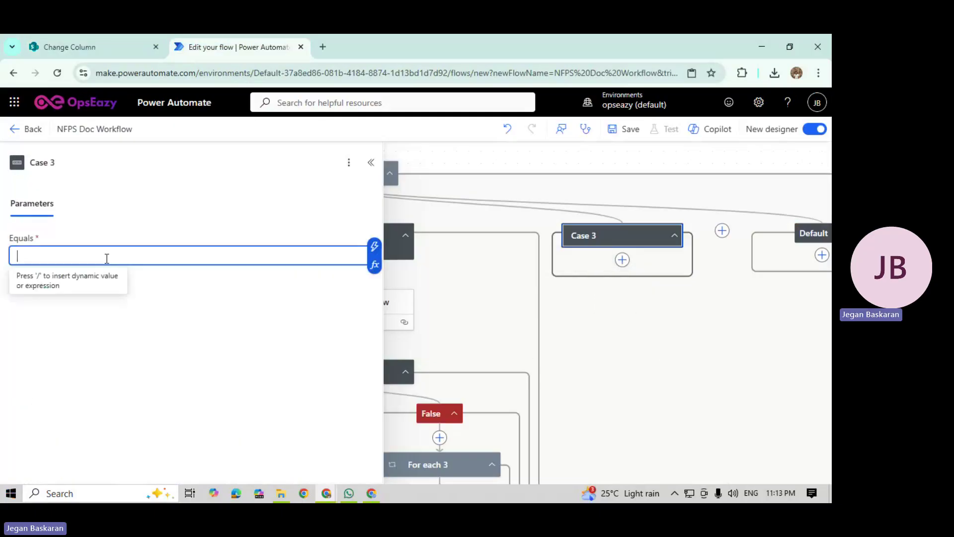
pyautogui.hotkey('ctrl', 'v')
# Step: Rename the third case by appending Review Completed - Approved after a colon
pyautogui.click(70, 160)
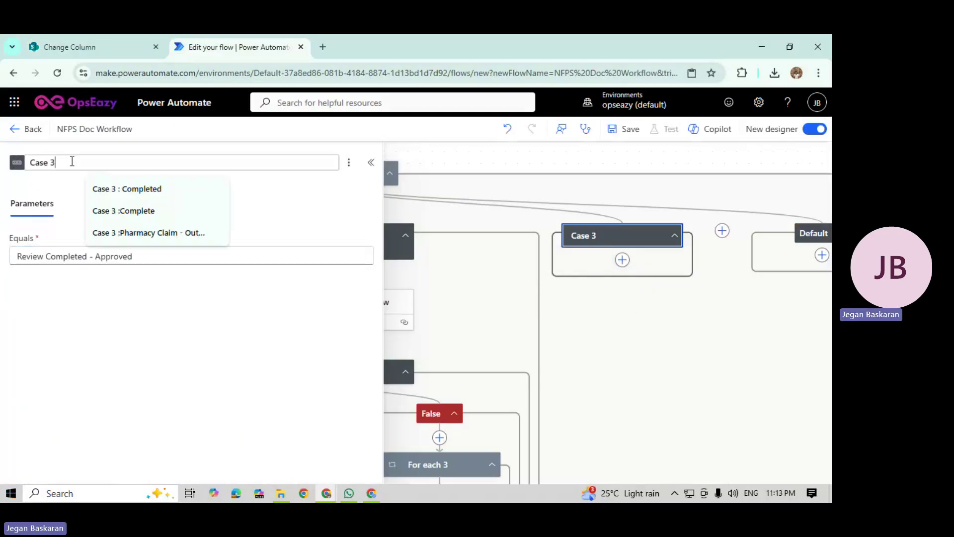
pyautogui.write(':')
pyautogui.hotkey('ctrl', 'v')
pyautogui.press('Return')
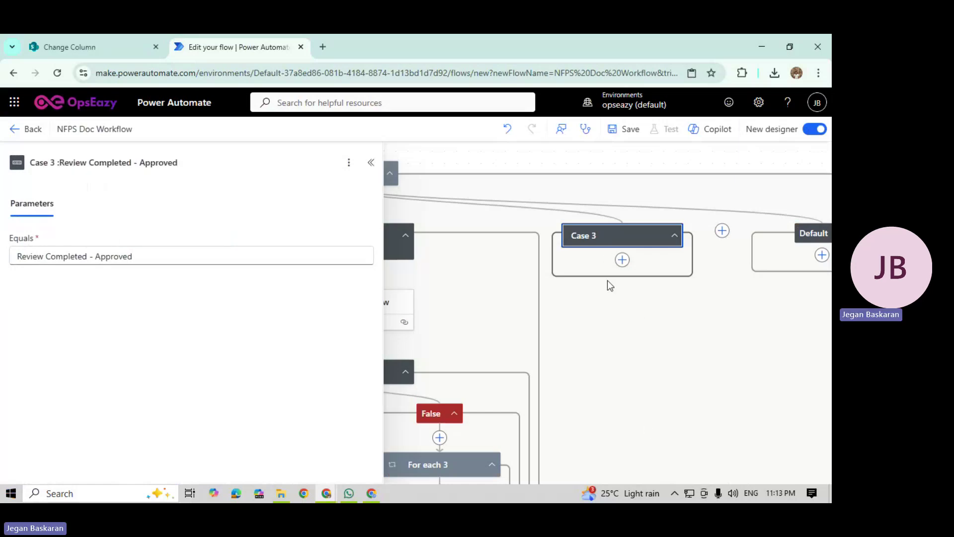
# Step: Add an Office 365 Outlook Send an email (V2) action inside Case 3
pyautogui.click(622, 285)
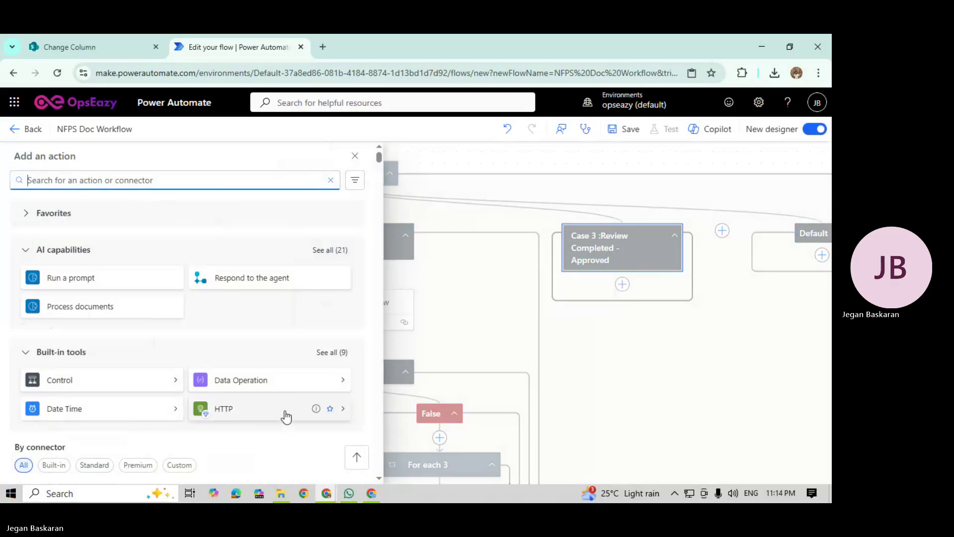
pyautogui.write('send email')
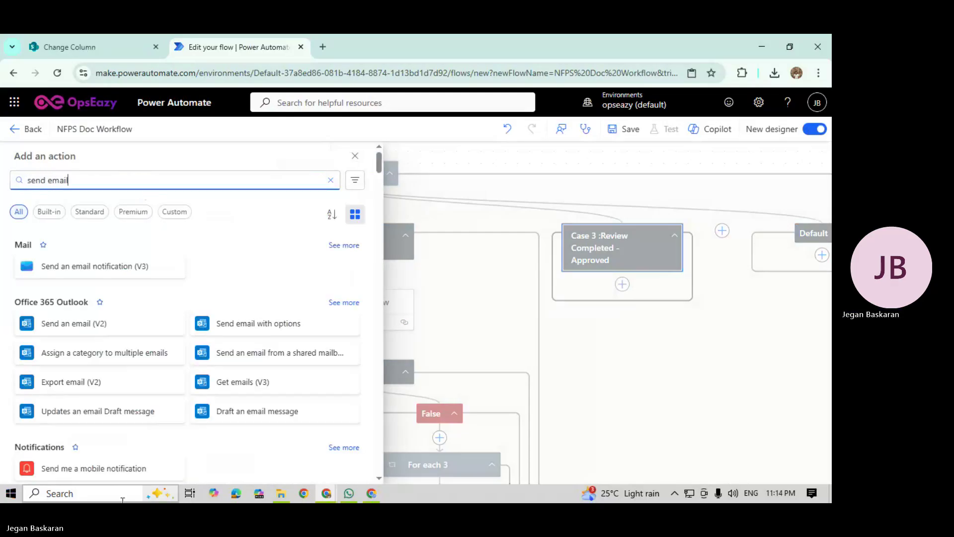
pyautogui.click(102, 332)
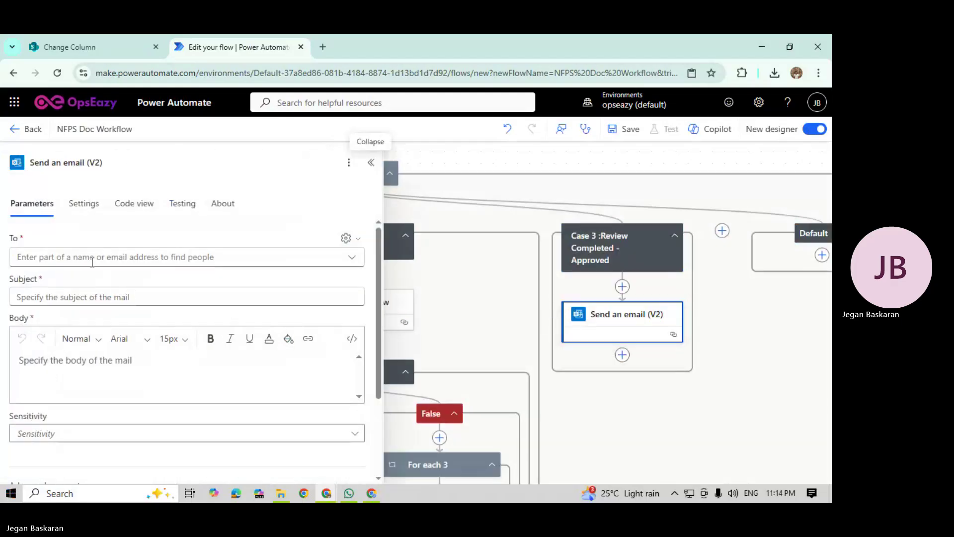
# Step: Switch the email's To field to custom entry and set it to the trigger's Created By Email dynamic value
pyautogui.click(92, 257)
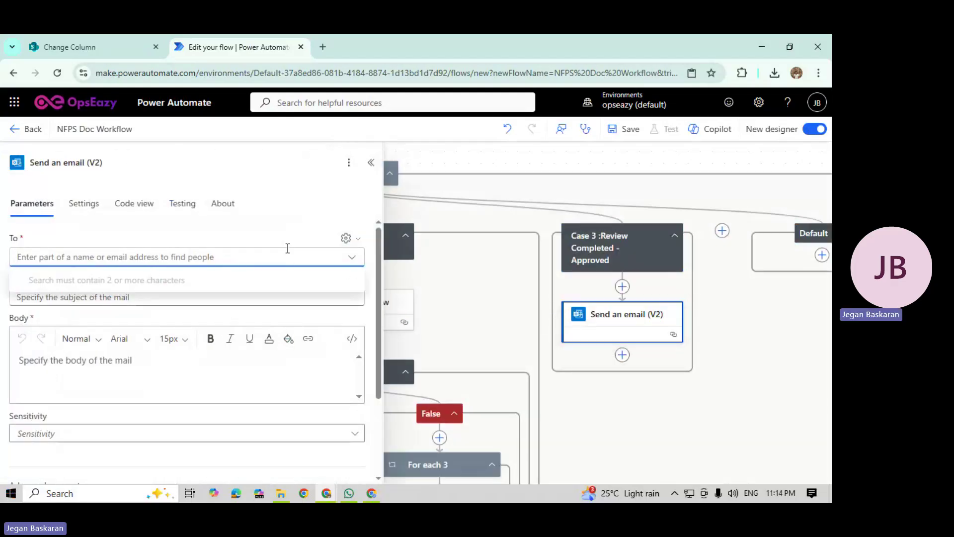
pyautogui.click(347, 239)
pyautogui.click(312, 257)
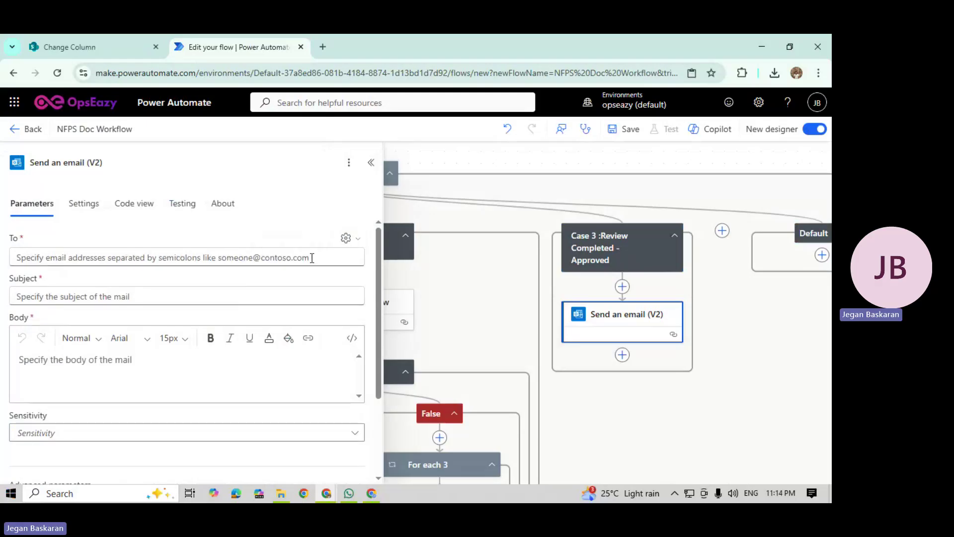
pyautogui.click(312, 258)
pyautogui.click(362, 246)
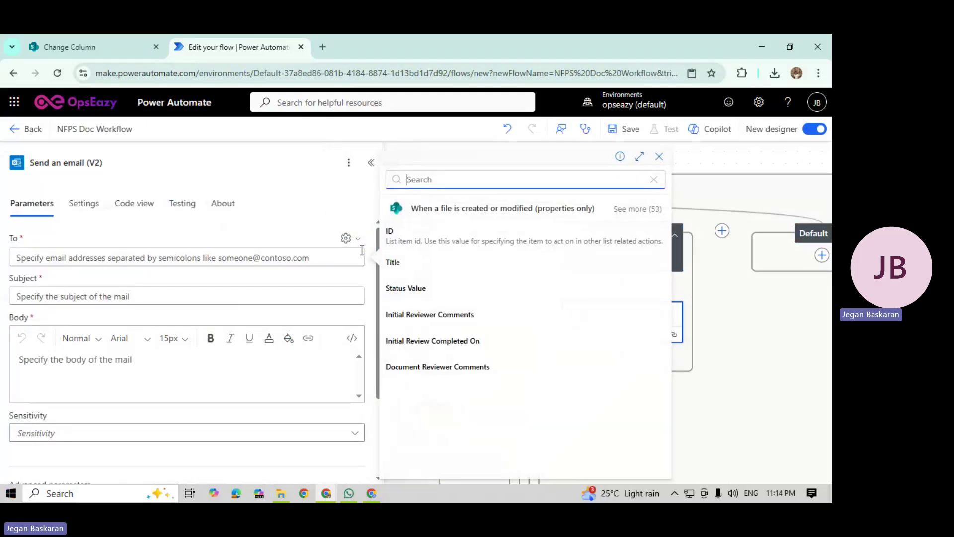
pyautogui.write('crea')
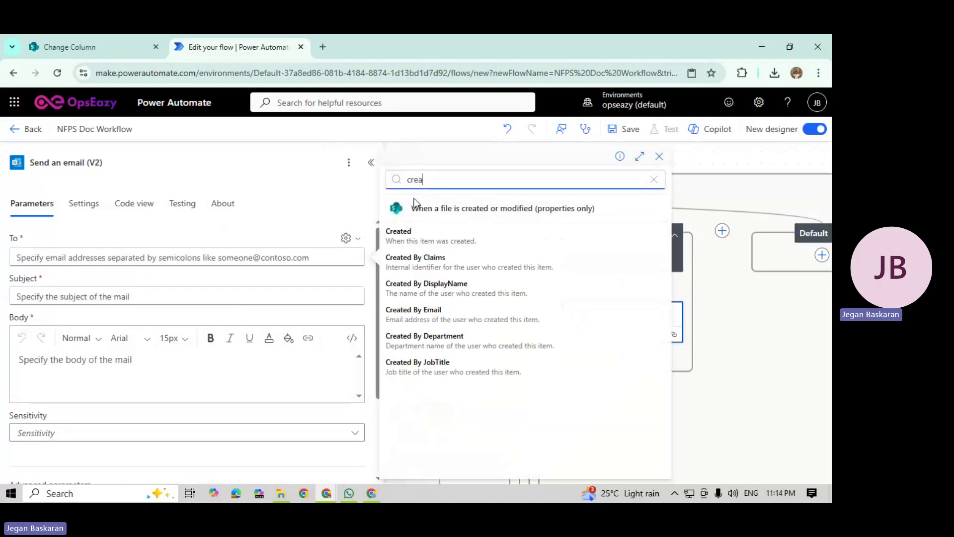
pyautogui.write('te')
pyautogui.click(420, 313)
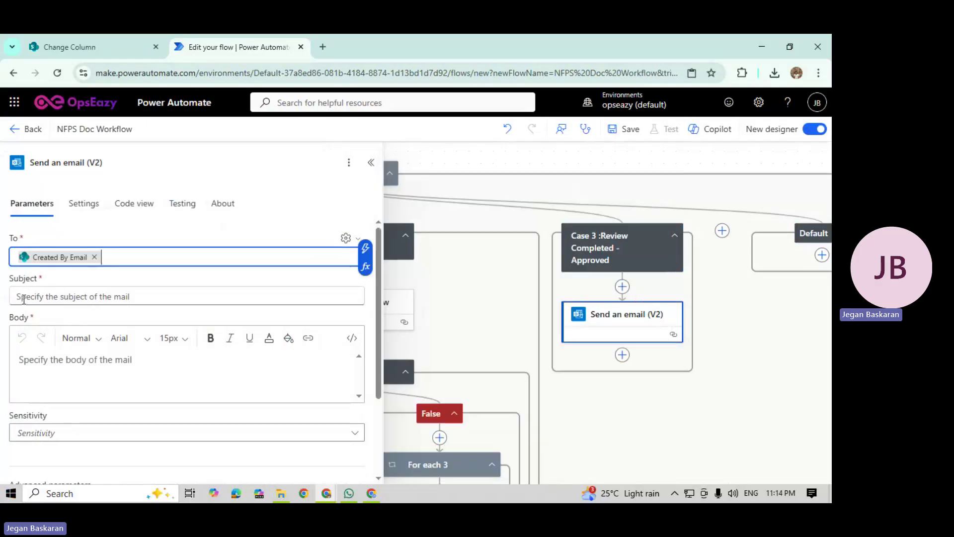
# Step: Set the email's Subject to the trigger's Title followed by "- Document review is completed and approved"
pyautogui.click(94, 298)
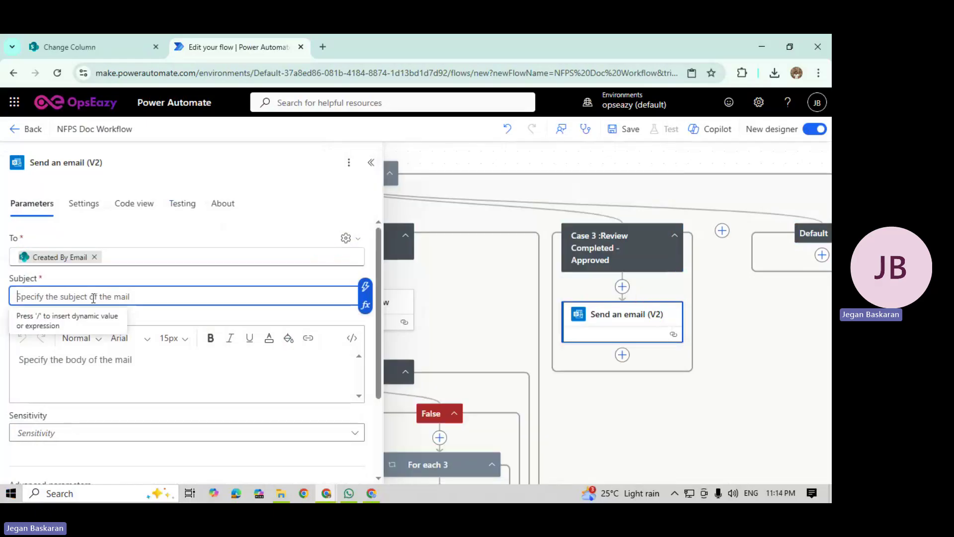
pyautogui.click(365, 287)
pyautogui.click(433, 269)
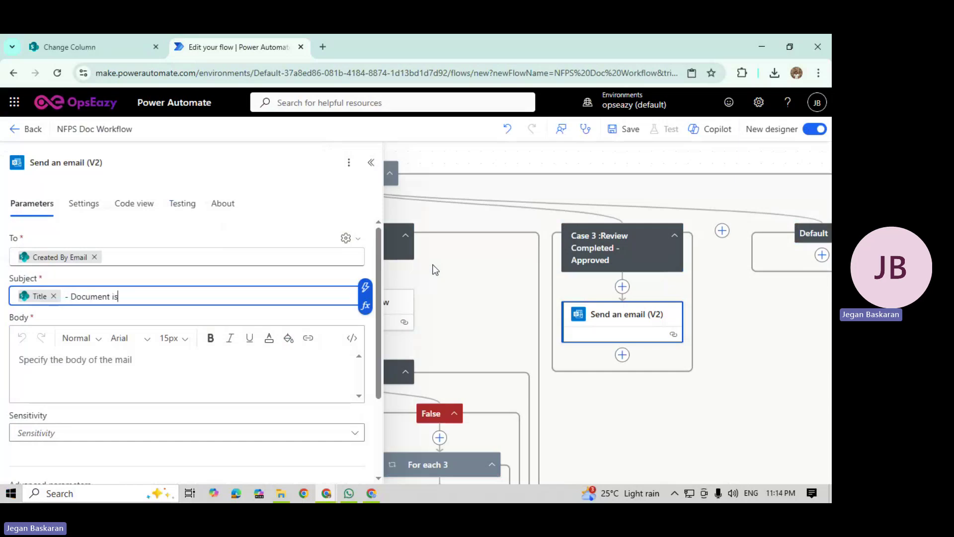
pyautogui.write('- Document is ')
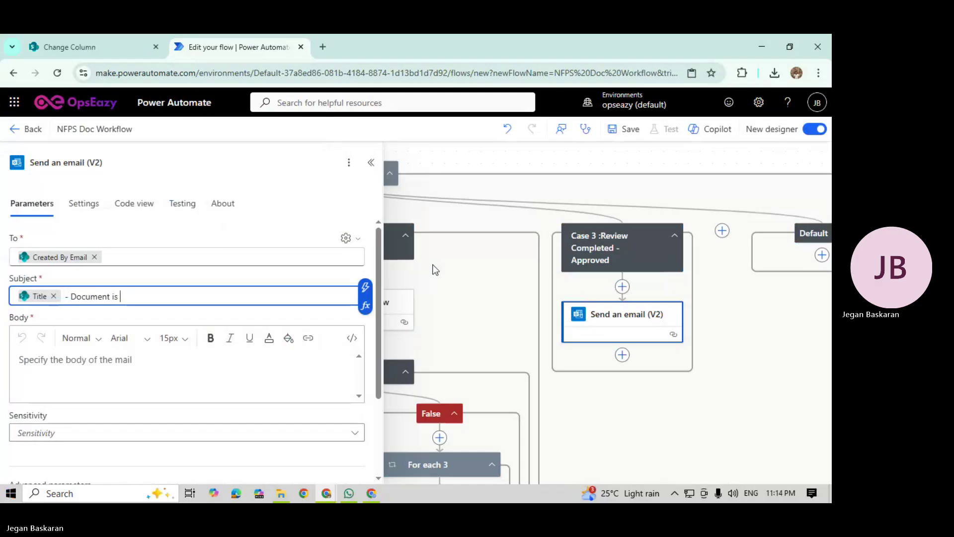
pyautogui.write('A')
pyautogui.press('BackSpace')
pyautogui.press('BackSpace')
pyautogui.press('BackSpace')
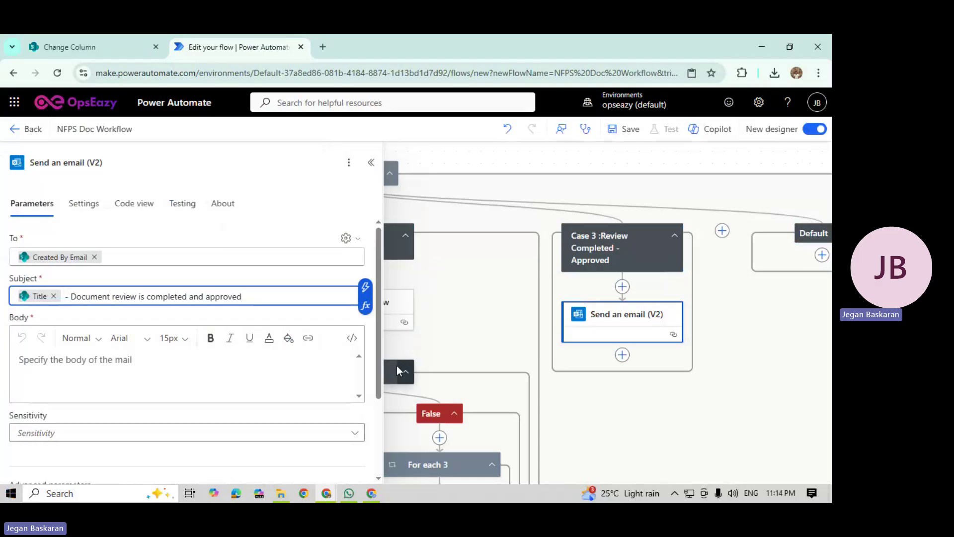
# Step: Begin the email body with the greeting "Hi ," and a separate line reading "Document review is completed,"
pyautogui.click(250, 361)
pyautogui.write('H')
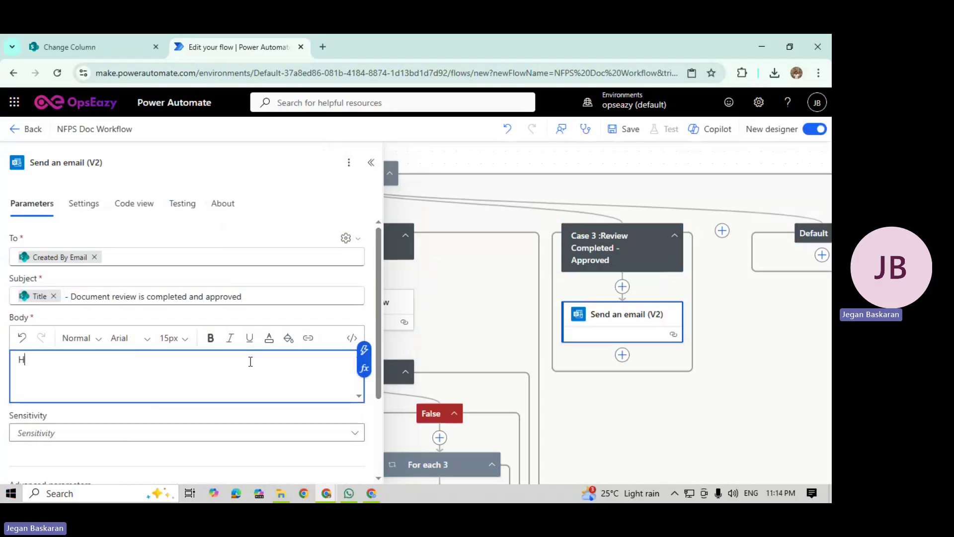
pyautogui.write('i ,')
pyautogui.press('Return')
pyautogui.press('Return')
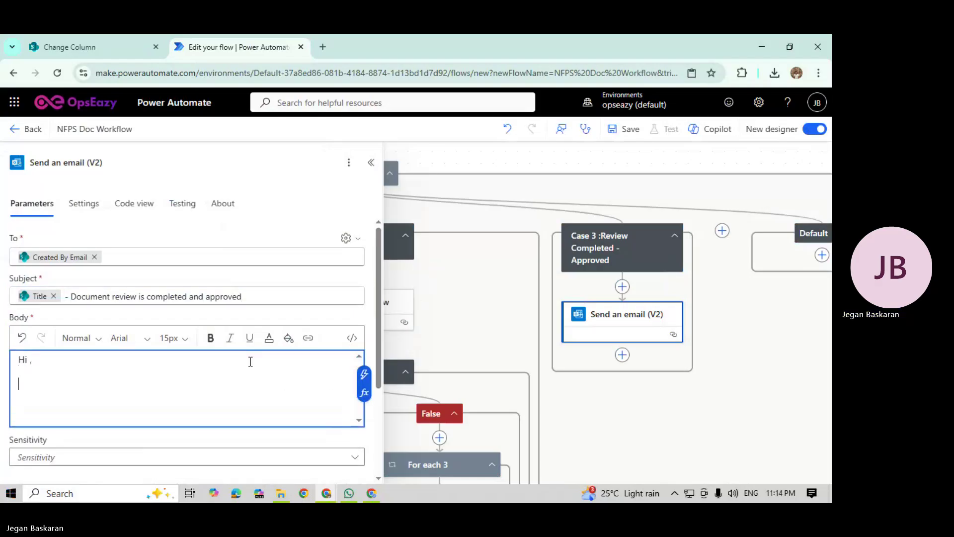
pyautogui.write('Document ')
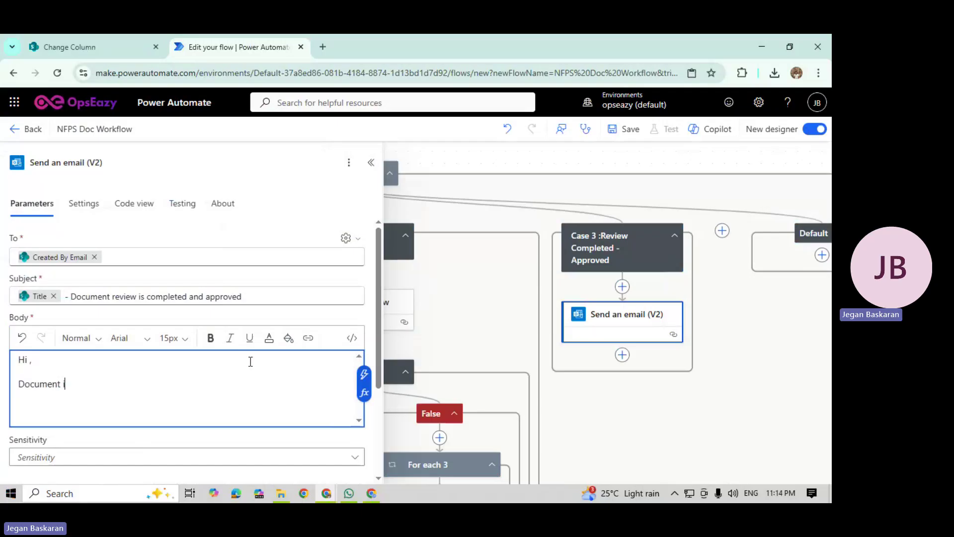
pyautogui.write('review is completed')
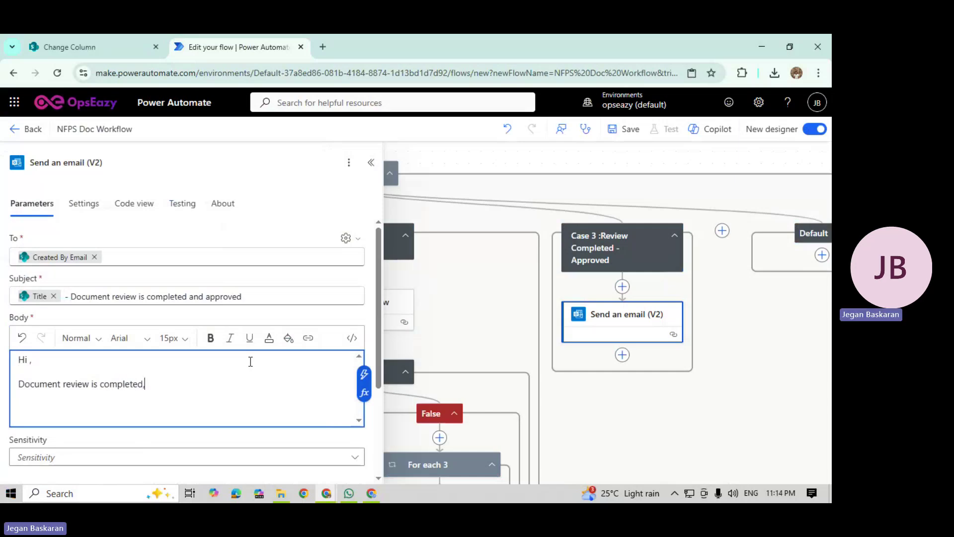
pyautogui.write(',')
pyautogui.press('Return')
pyautogui.press('Return')
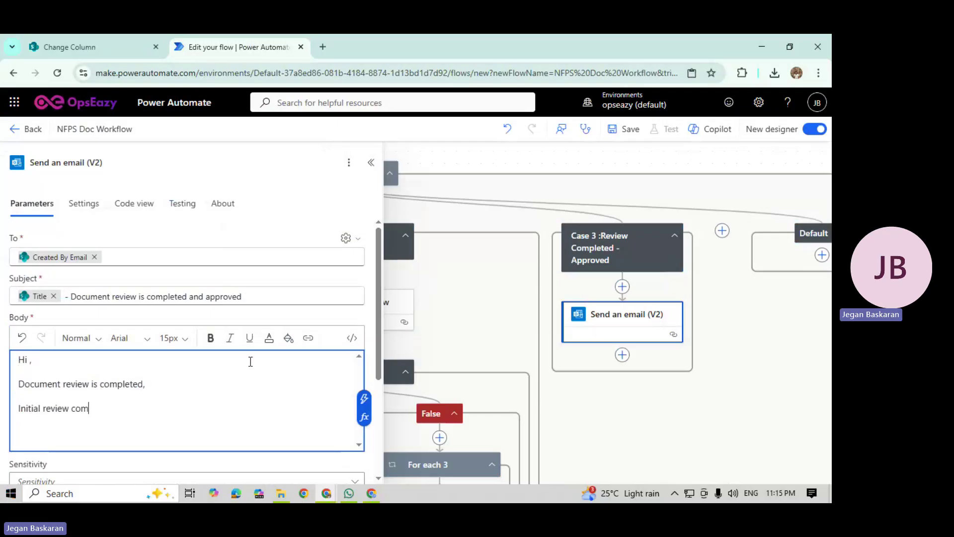
# Step: Add two separate label lines to the email body: "Initial reviewer comments:" and "Document reviewer comment :"
pyautogui.write('Initial review comment')
pyautogui.press('Return')
pyautogui.press('Return')
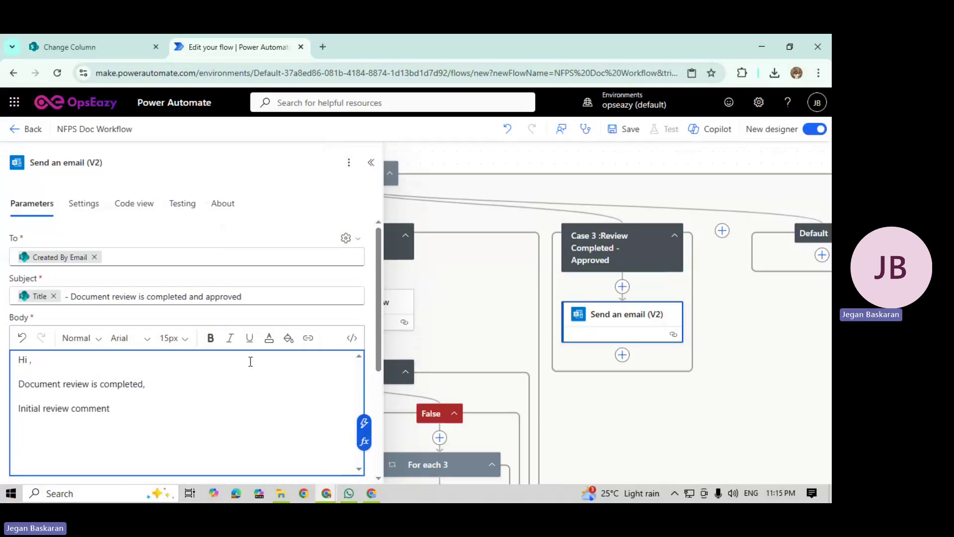
pyautogui.write('Document ')
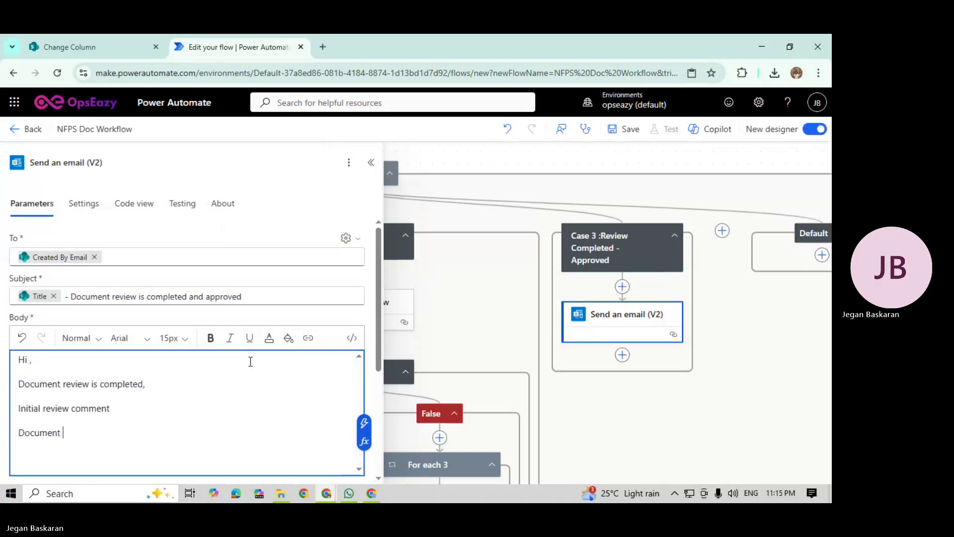
pyautogui.write('review')
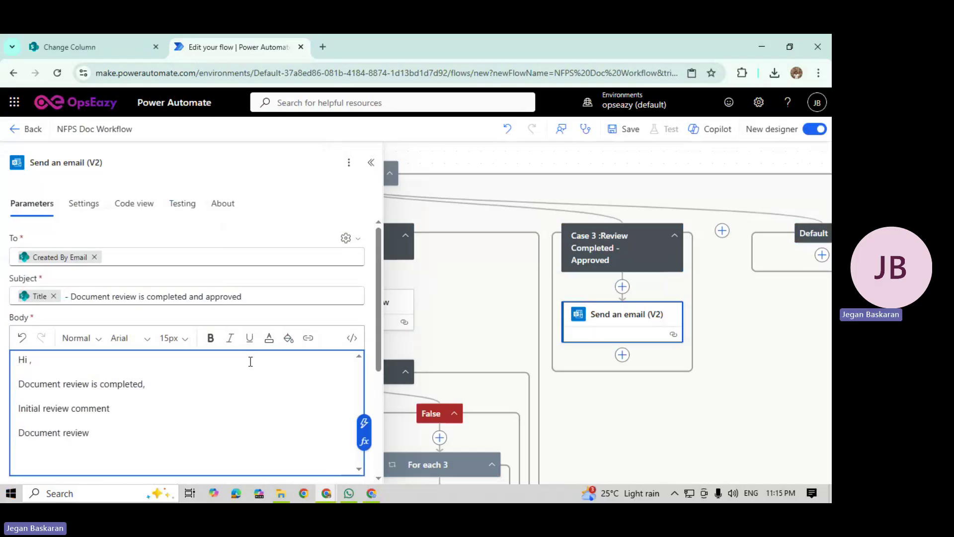
pyautogui.write('er comment :')
pyautogui.click(143, 416)
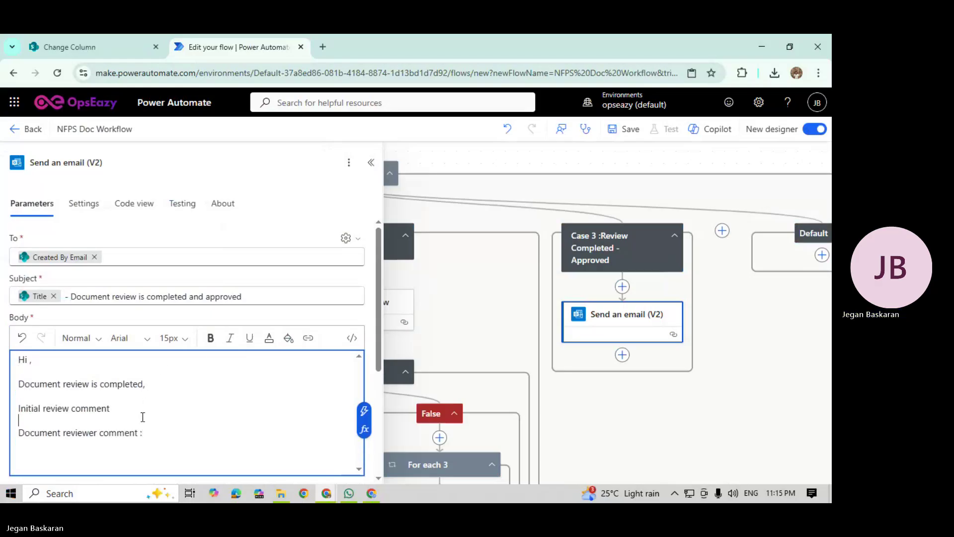
pyautogui.click(69, 409)
pyautogui.write('er')
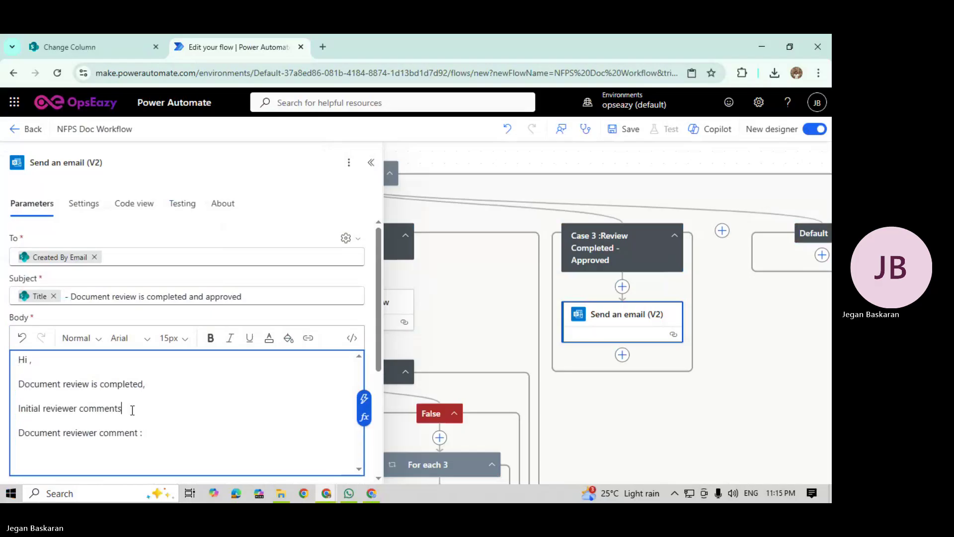
pyautogui.write(':')
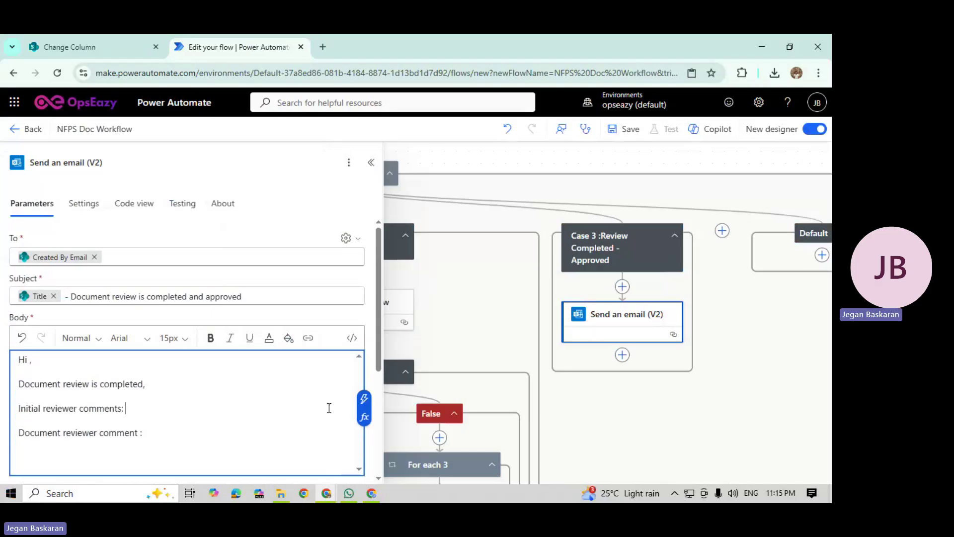
# Step: Insert the trigger's Initial Reviewer Comments and Document Reviewer Comments dynamic values after their matching labels in the body
pyautogui.click(370, 401)
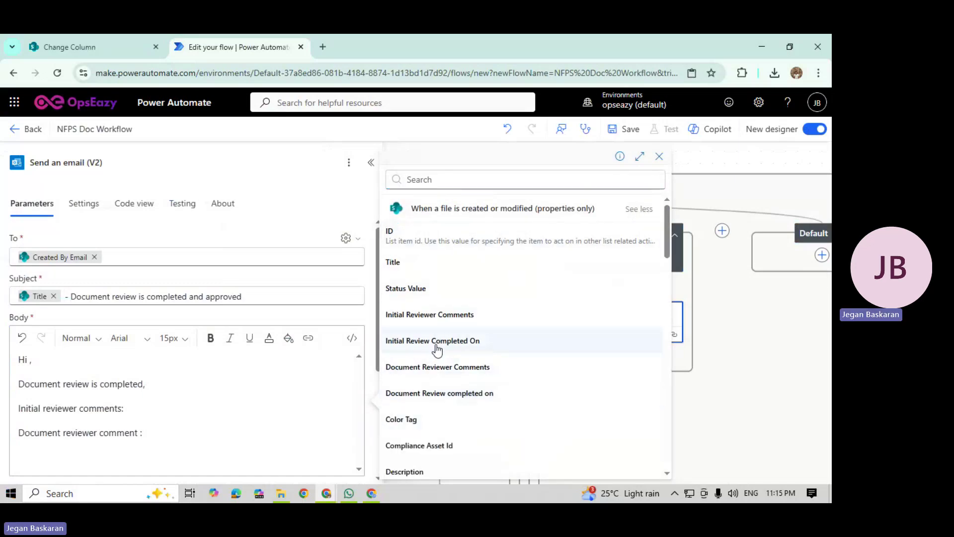
pyautogui.click(440, 316)
pyautogui.click(150, 428)
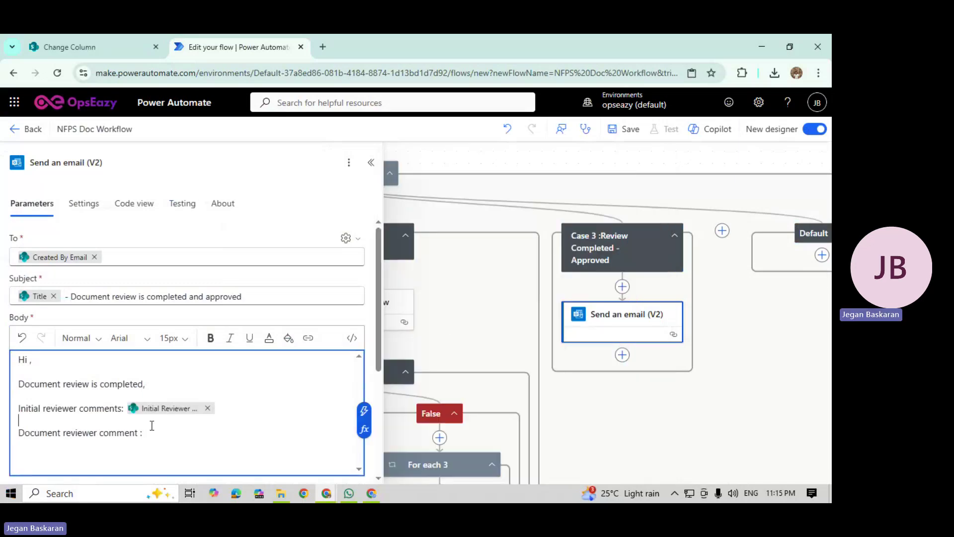
pyautogui.click(364, 423)
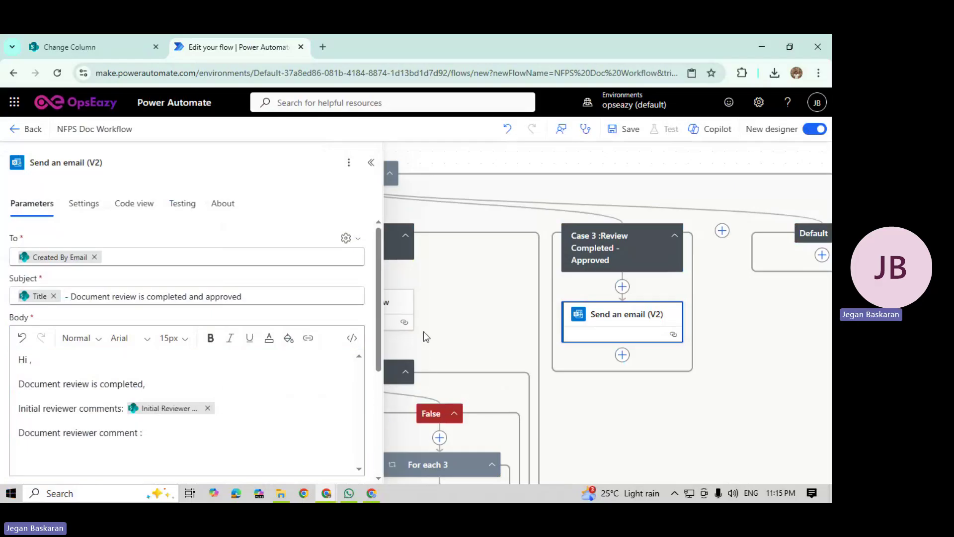
pyautogui.click(423, 368)
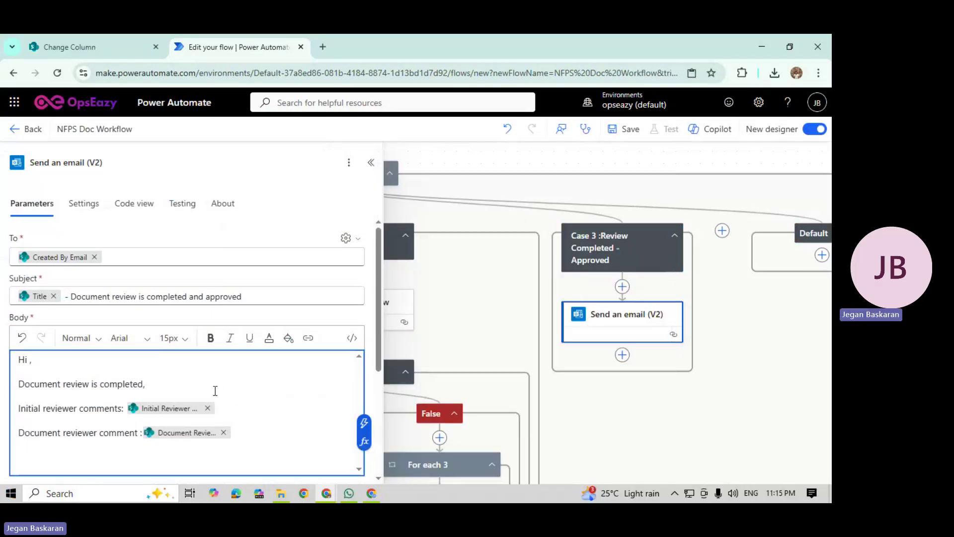
# Step: Extend the body's completion sentence with "on" and the Document Review completed on dynamic value before the comma, and collapse the action's settings
pyautogui.click(169, 387)
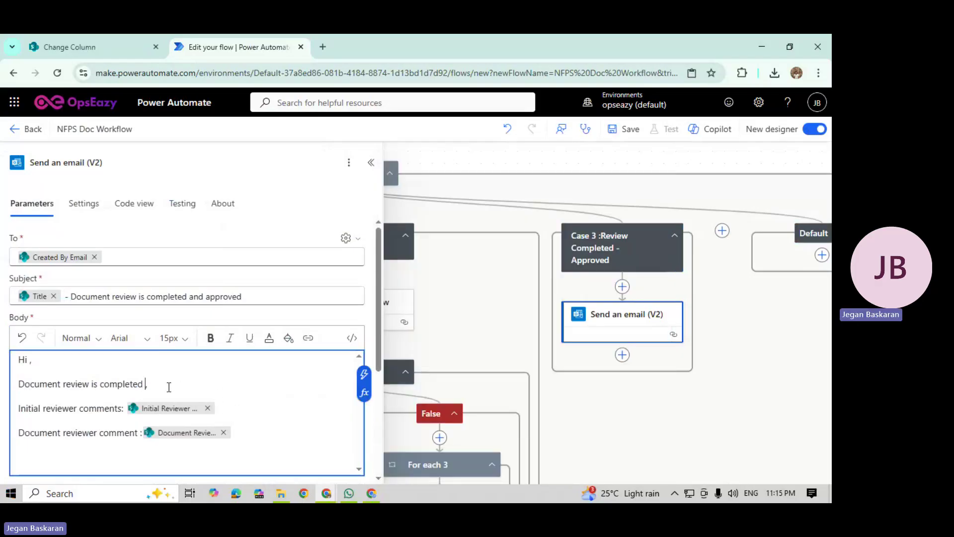
pyautogui.press('BackSpace')
pyautogui.write('on ,')
pyautogui.click(402, 355)
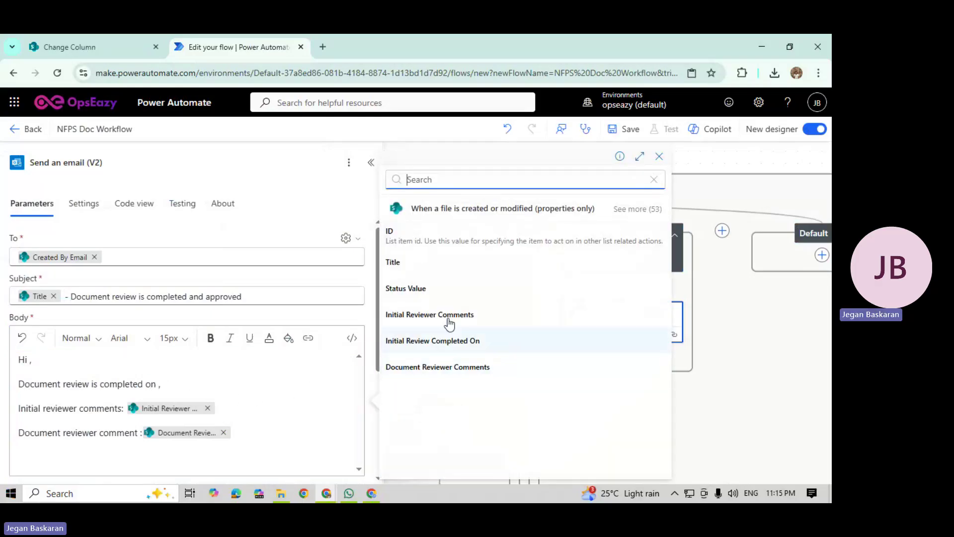
pyautogui.click(627, 210)
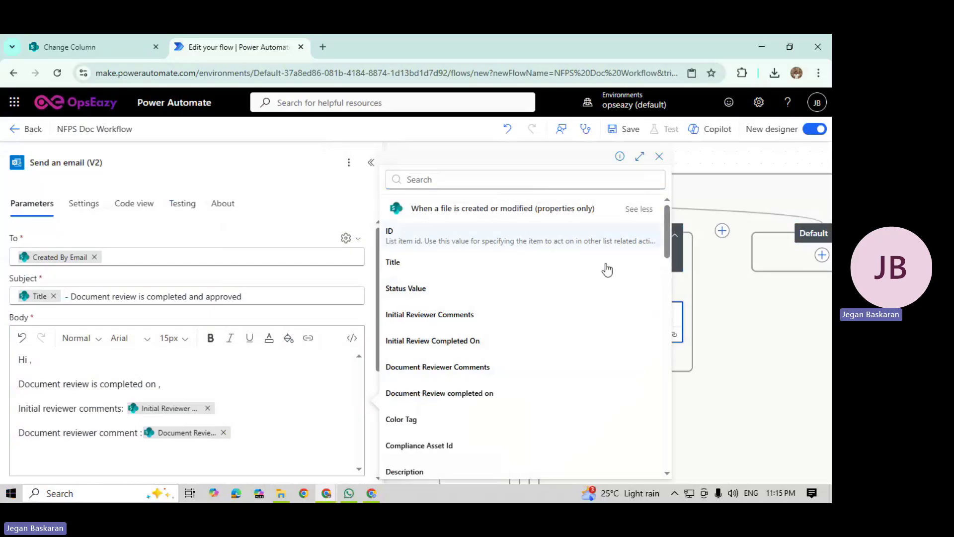
pyautogui.click(465, 394)
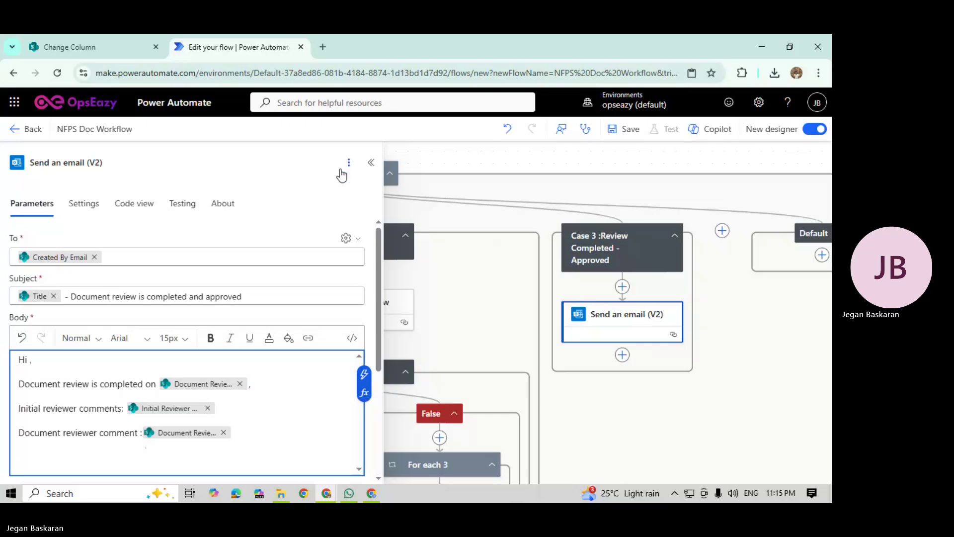
pyautogui.click(371, 162)
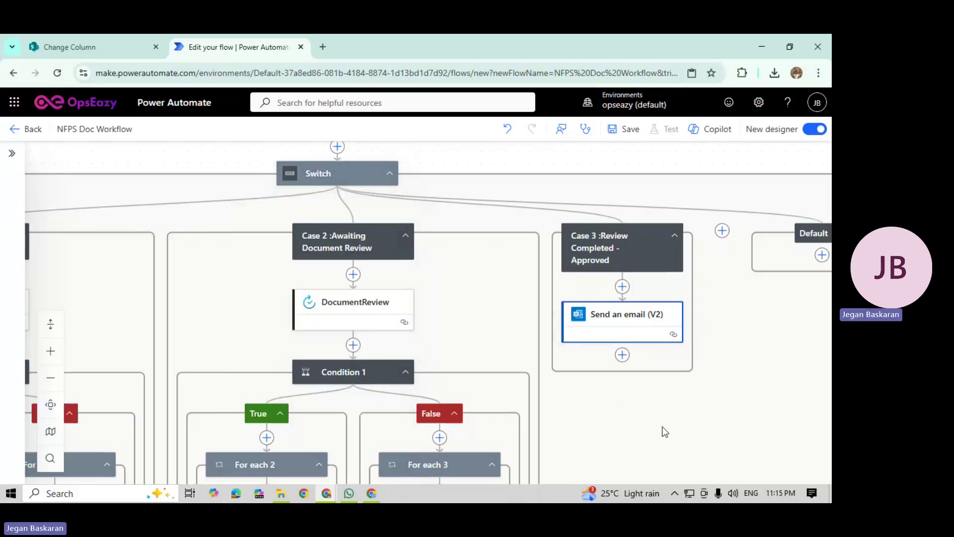
pyautogui.moveTo(664, 433); pyautogui.dragTo(409, 415)
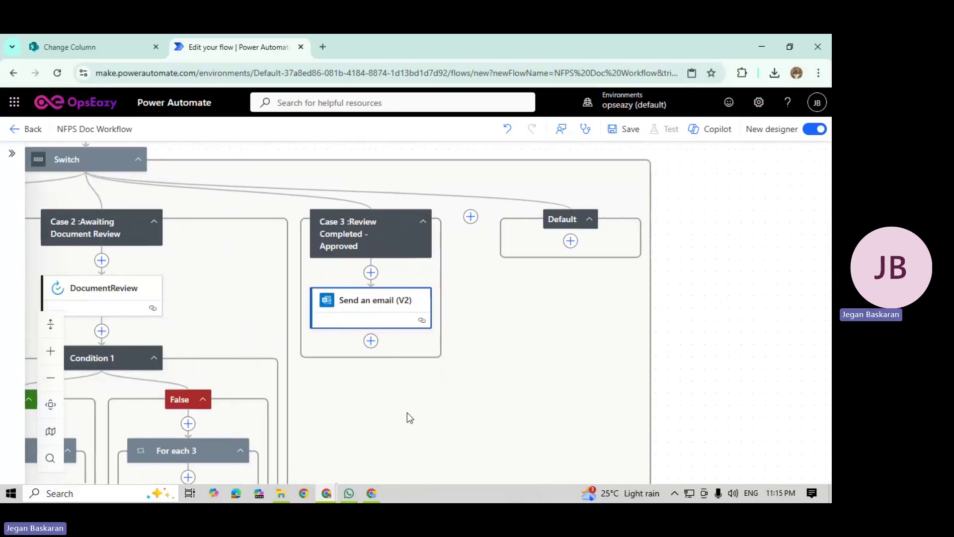
pyautogui.click(562, 242)
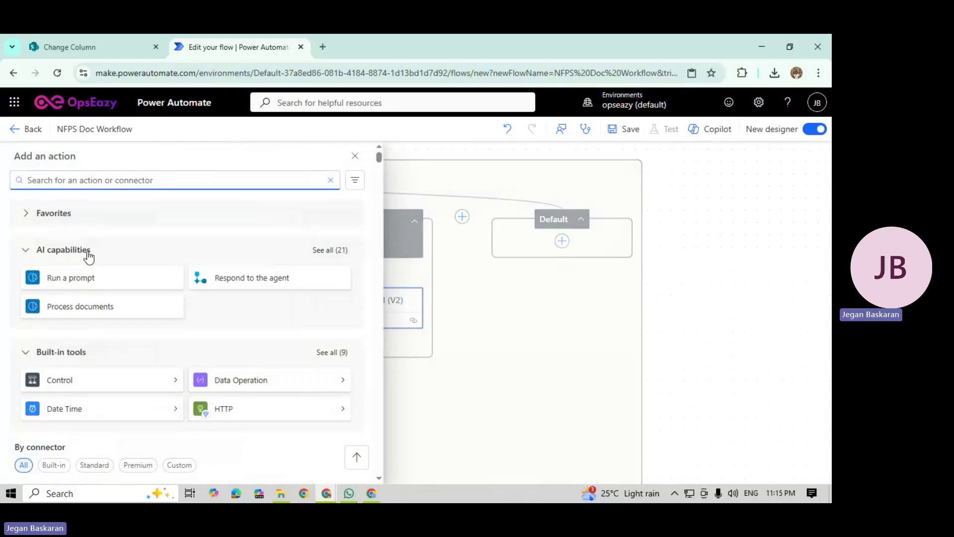
pyautogui.write('send email')
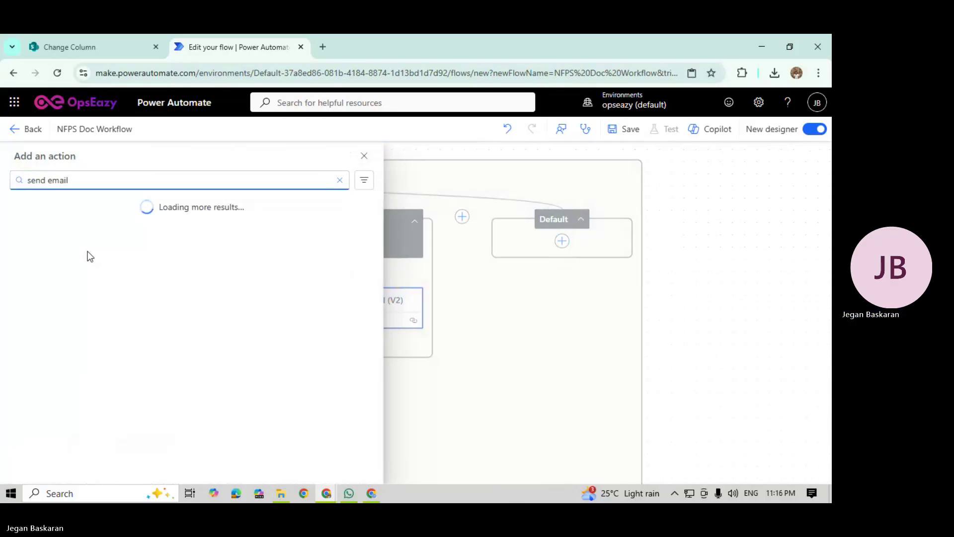
pyautogui.click(354, 156)
# Step: Copy the Send an email (V2) action from Case 3 and paste it into the Default branch
pyautogui.rightClick(368, 300)
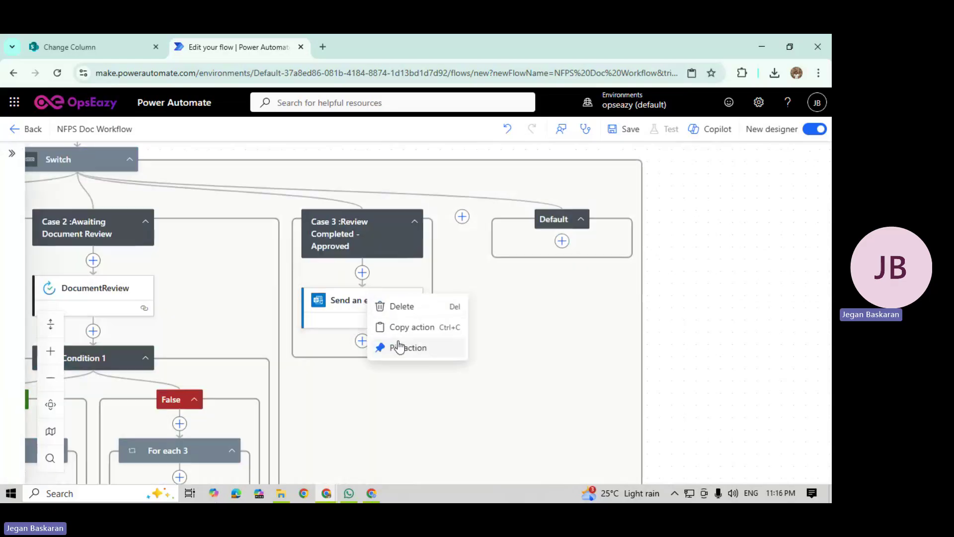
pyautogui.click(410, 328)
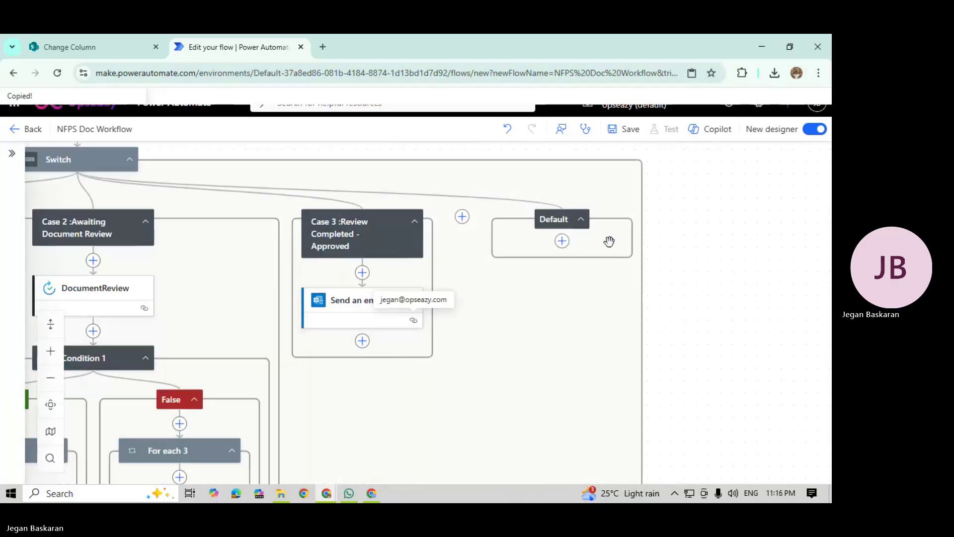
pyautogui.click(561, 241)
pyautogui.moveTo(613, 243)
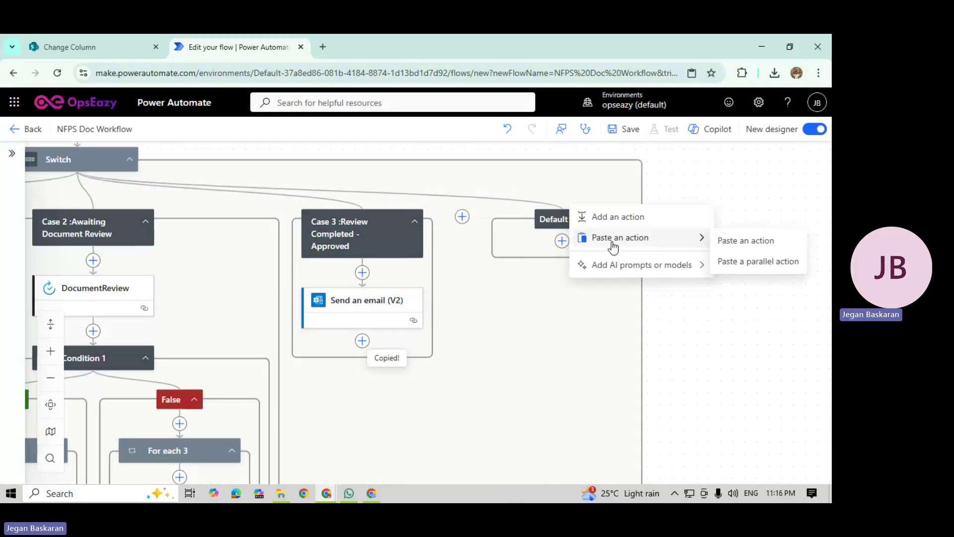
pyautogui.click(751, 241)
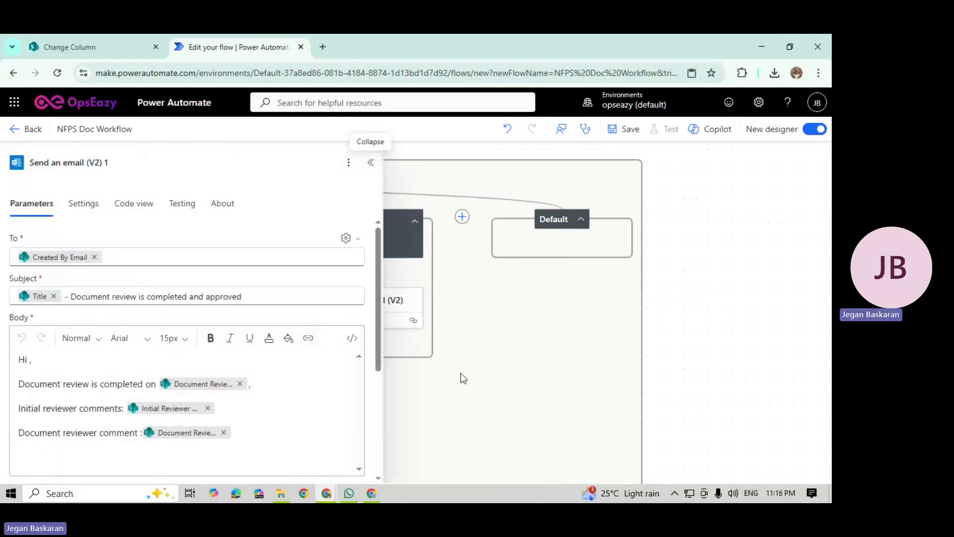
# Step: Replace "completed and approved" in the pasted email's Subject with the Status Value dynamic value, and save the flow
pyautogui.moveTo(248, 297); pyautogui.dragTo(149, 297)
pyautogui.press('BackSpace')
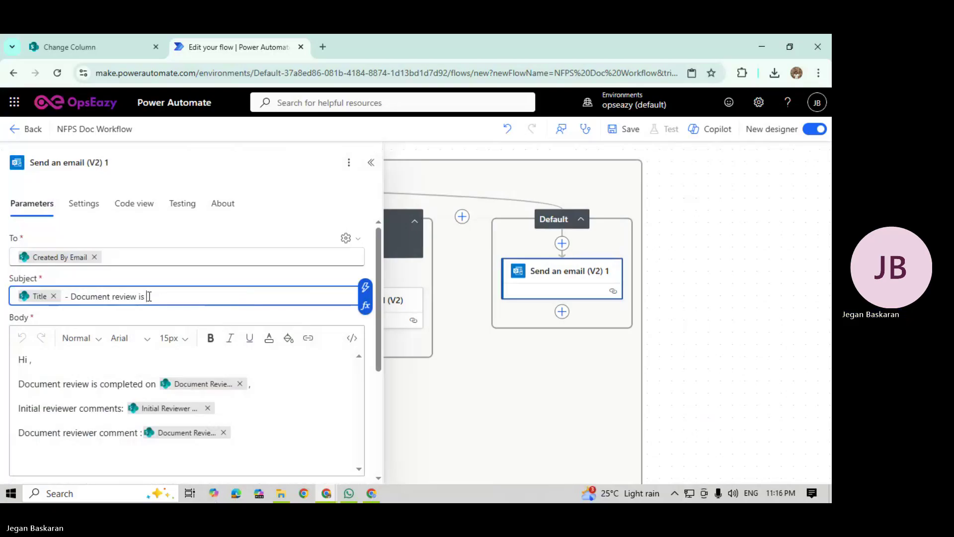
pyautogui.click(365, 289)
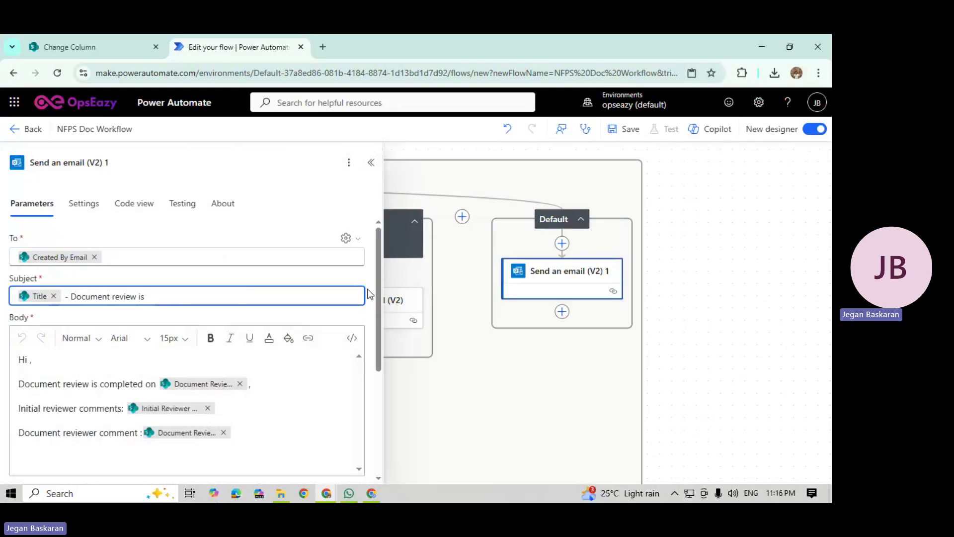
pyautogui.click(429, 288)
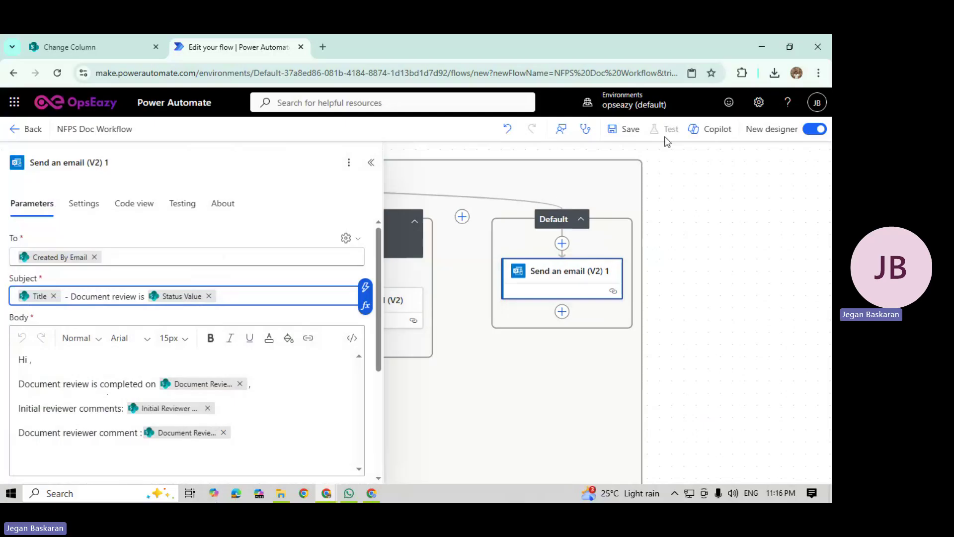
pyautogui.click(626, 136)
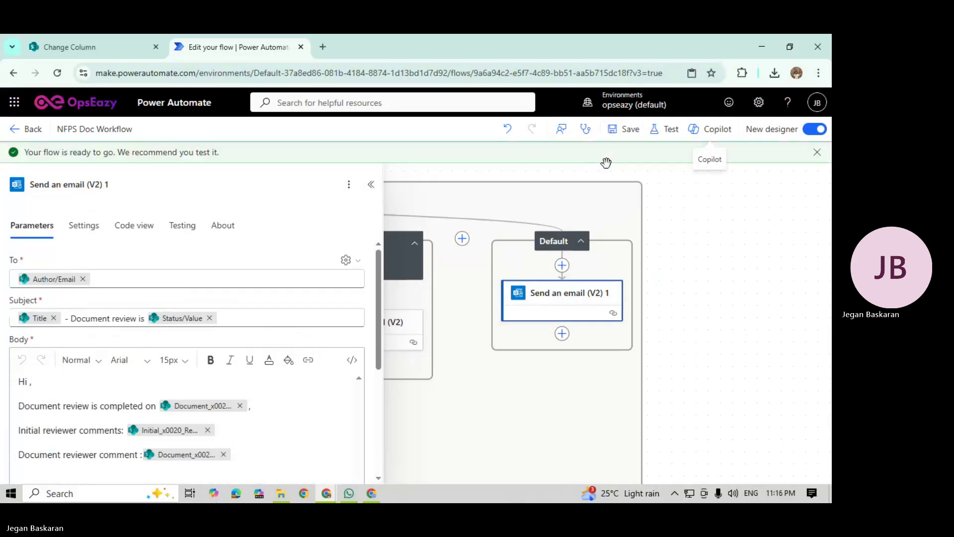
# Step: Switch to SharePoint and go from the Status column's edit page back to the document library settings
pyautogui.click(91, 38)
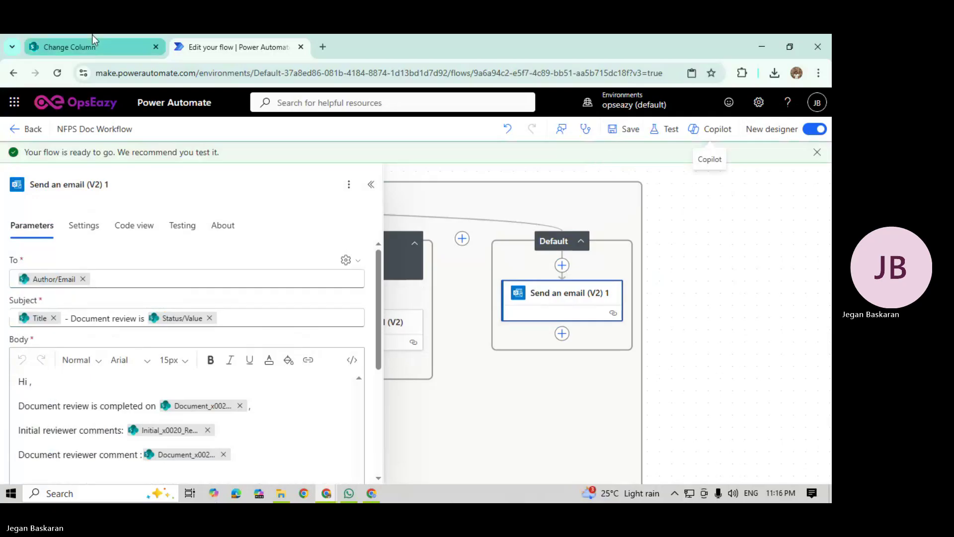
pyautogui.scroll(5, 155, 263)
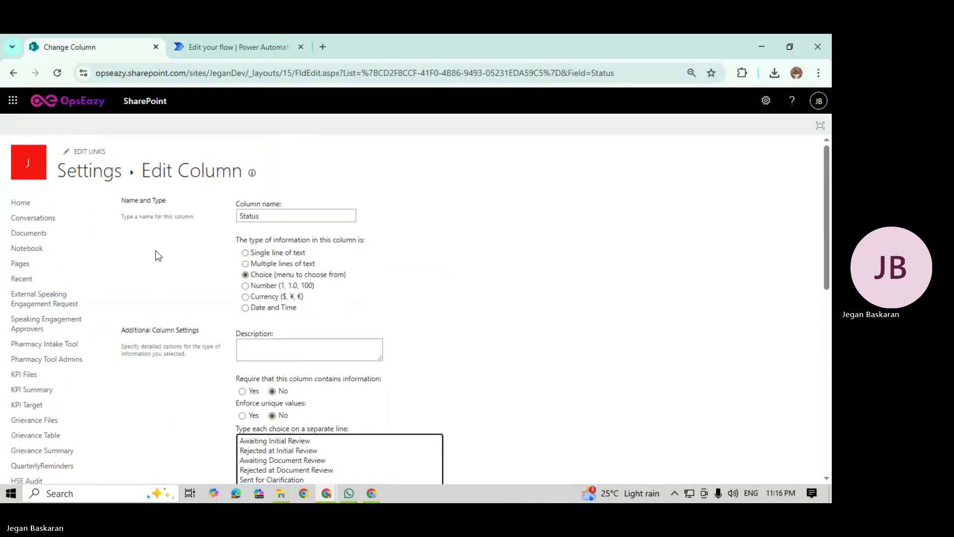
pyautogui.click(79, 169)
# Step: Switch to Power Automate and start a manual test of the NFPS Doc Workflow flow
pyautogui.click(215, 35)
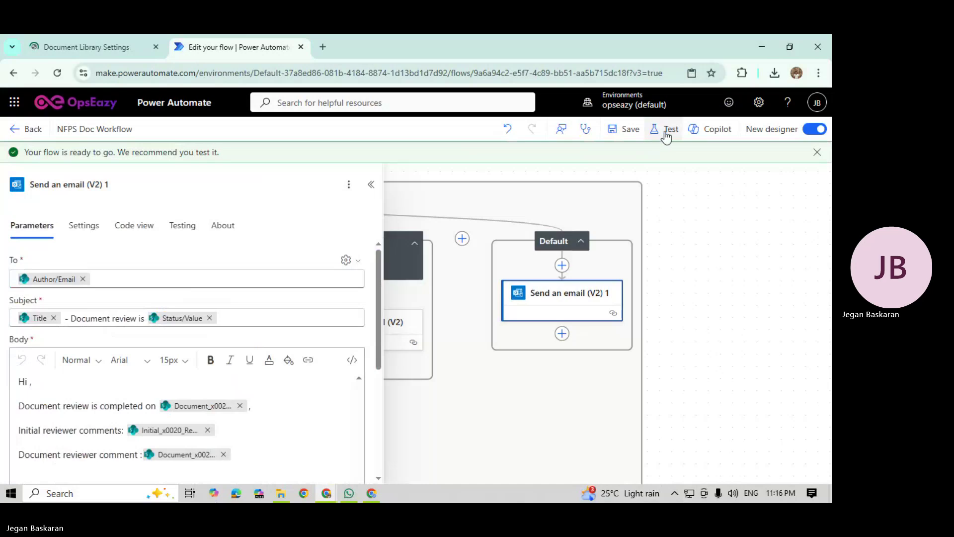
pyautogui.click(667, 130)
pyautogui.click(641, 178)
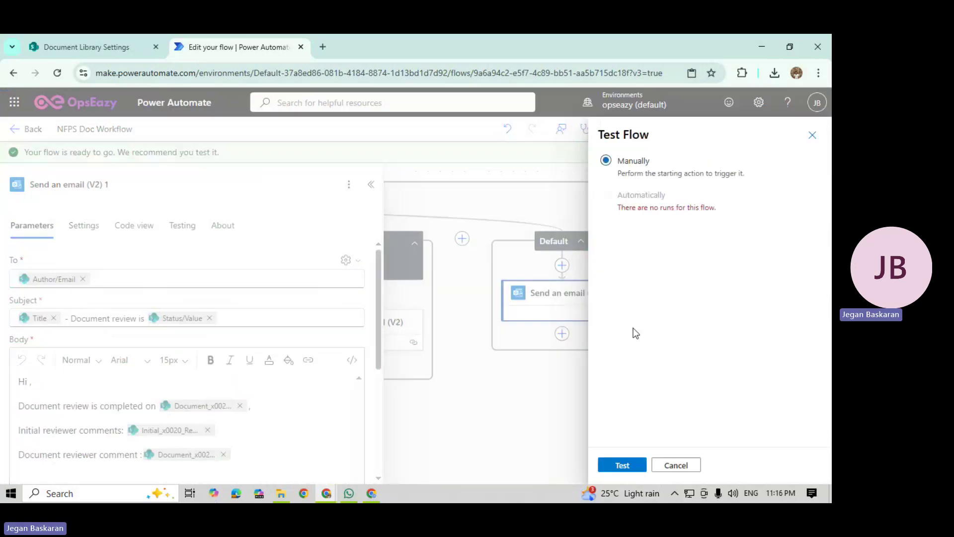
pyautogui.click(620, 464)
# Step: Go to the NFPS Doc Workflow library in SharePoint and upload Worker_Survey_Questions.xlsx from Downloads to trigger the flow
pyautogui.click(126, 36)
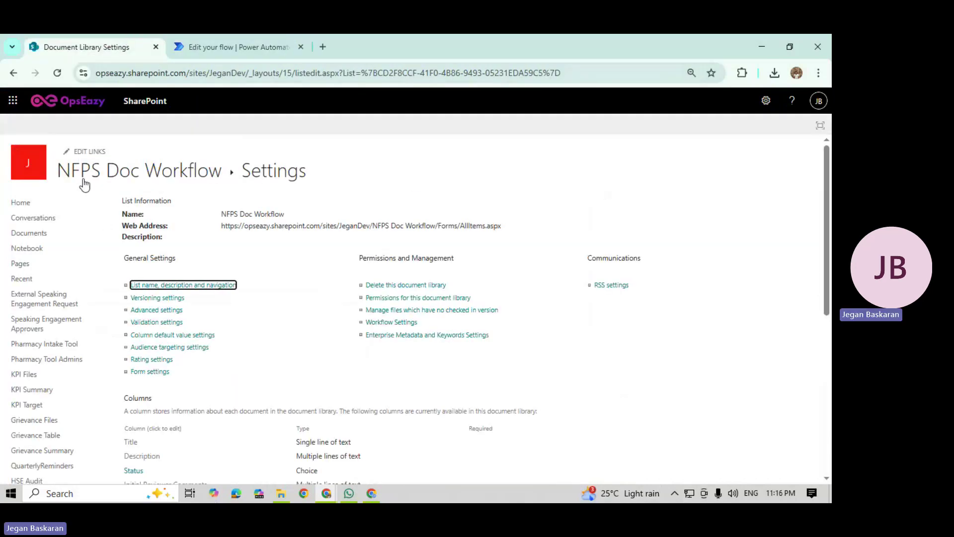
pyautogui.click(124, 169)
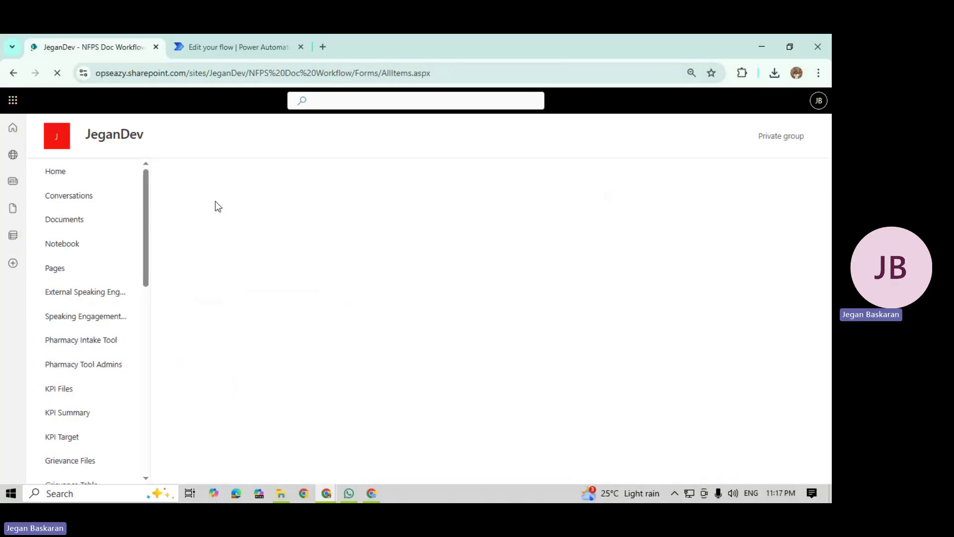
pyautogui.click(252, 180)
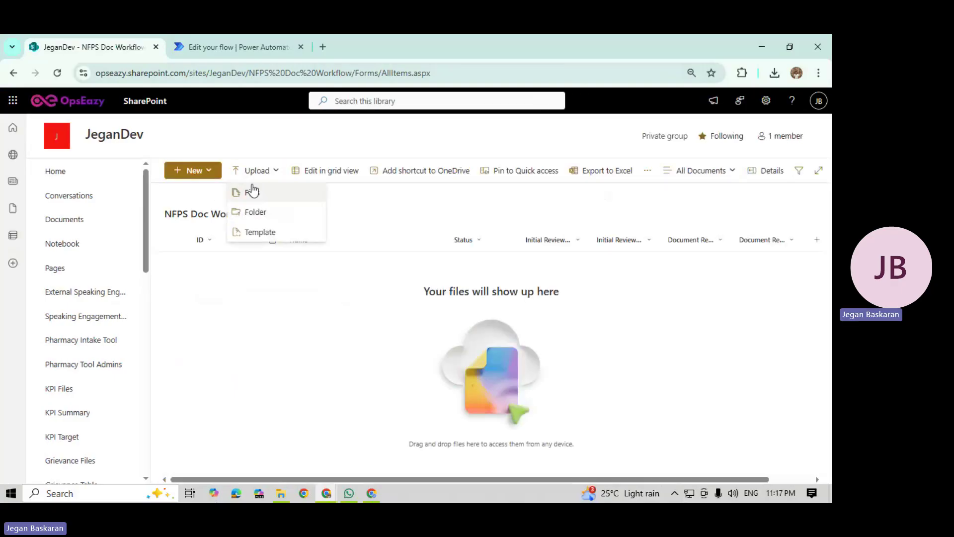
pyautogui.click(252, 189)
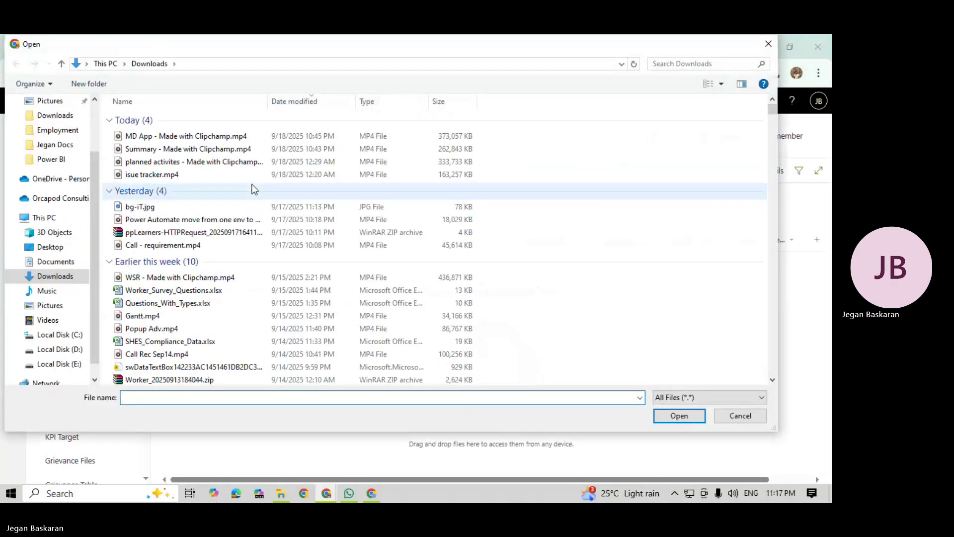
pyautogui.doubleClick(200, 291)
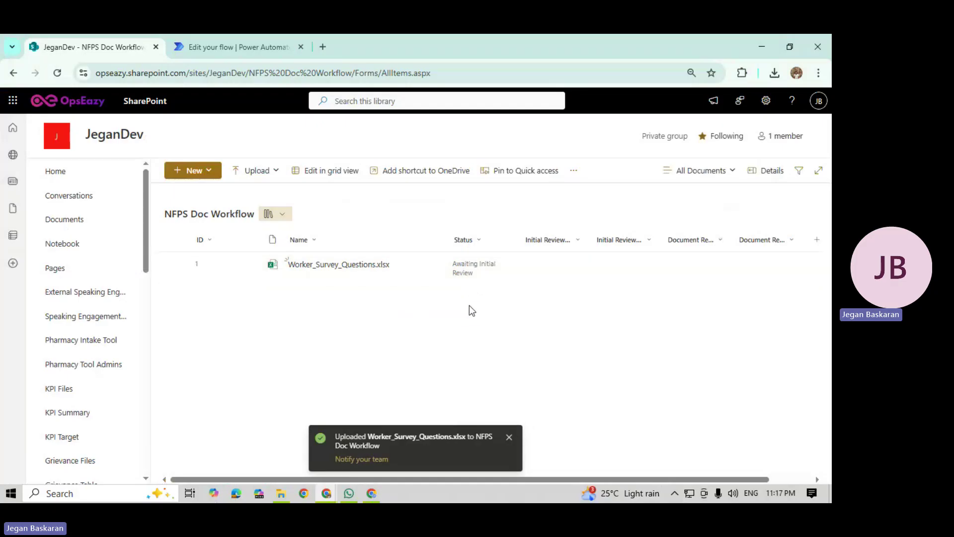
# Step: Check the flow's test page, and open Outlook and Microsoft Teams in two new browser tabs
pyautogui.click(229, 40)
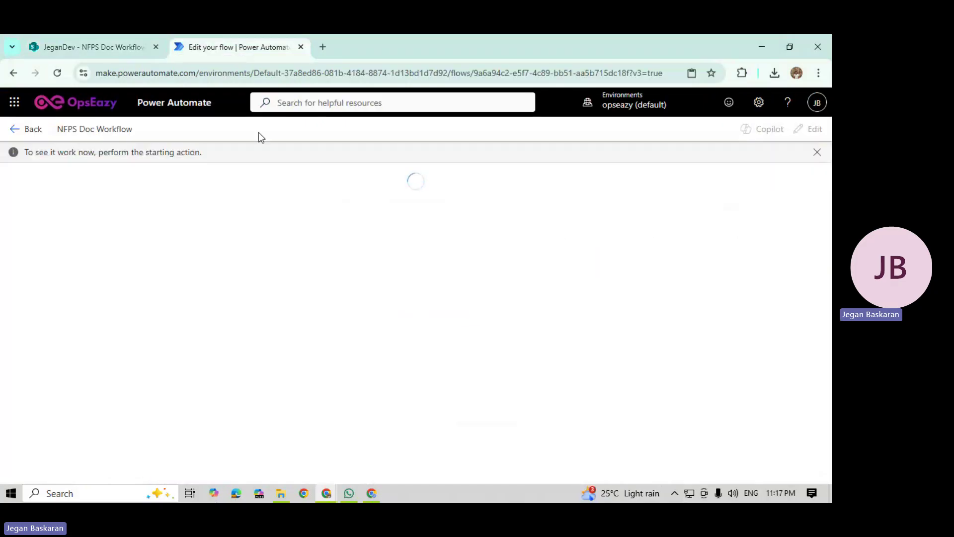
pyautogui.click(323, 47)
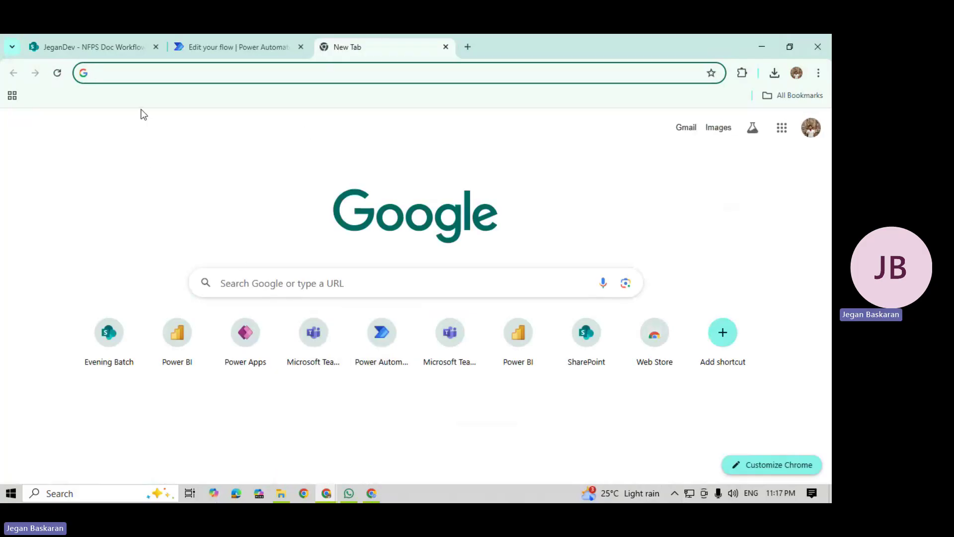
pyautogui.write('ou')
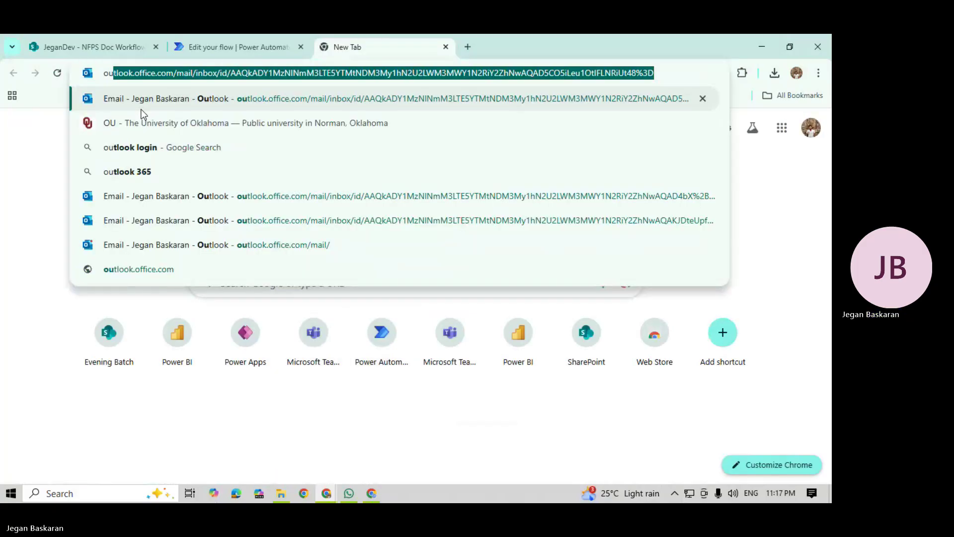
pyautogui.press('Return')
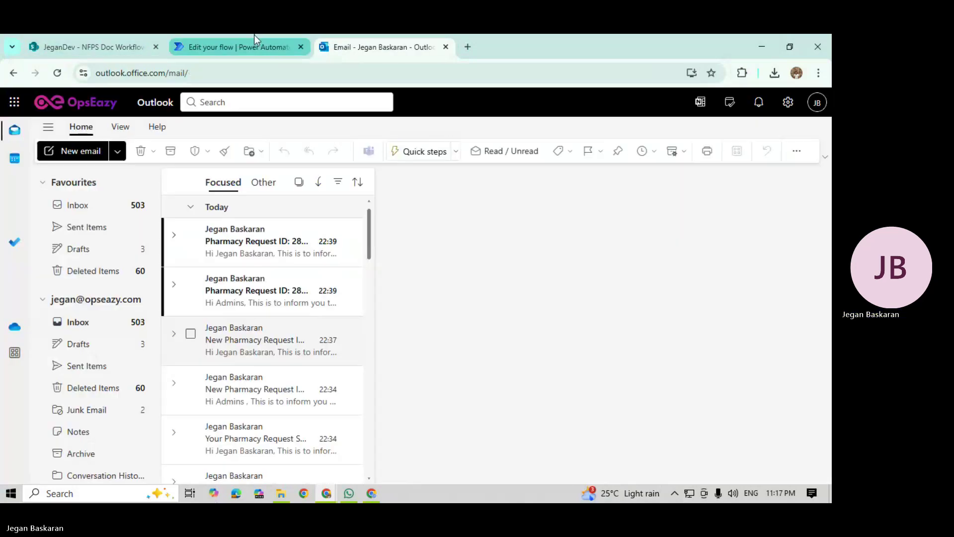
pyautogui.click(467, 46)
pyautogui.write('te')
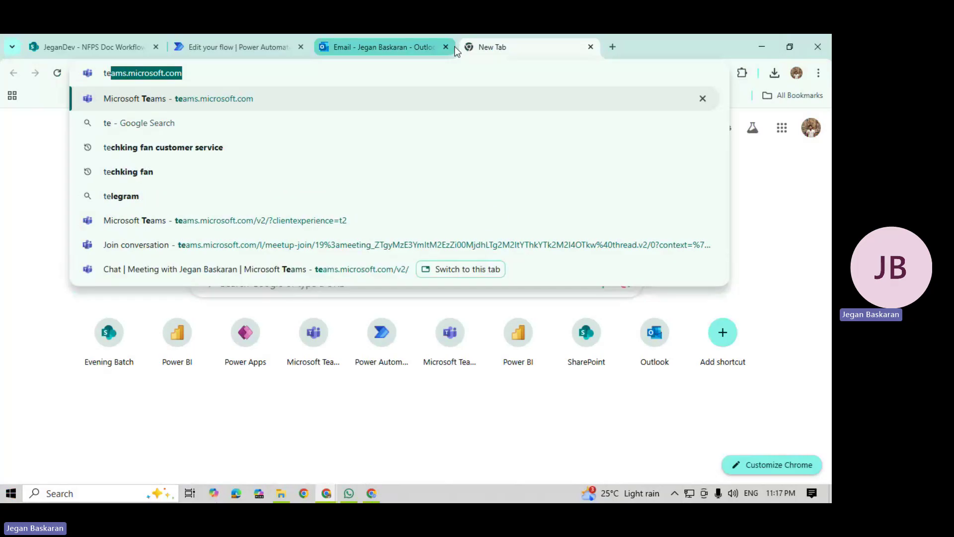
pyautogui.press('Return')
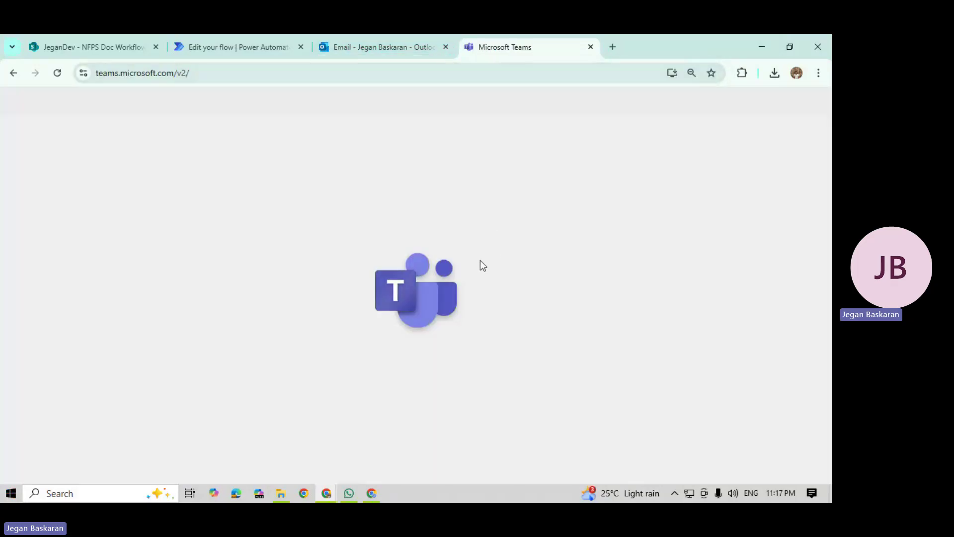
# Step: Check the flow run's progress and read the "New Document added for Initial review" approval email in Outlook
pyautogui.click(234, 35)
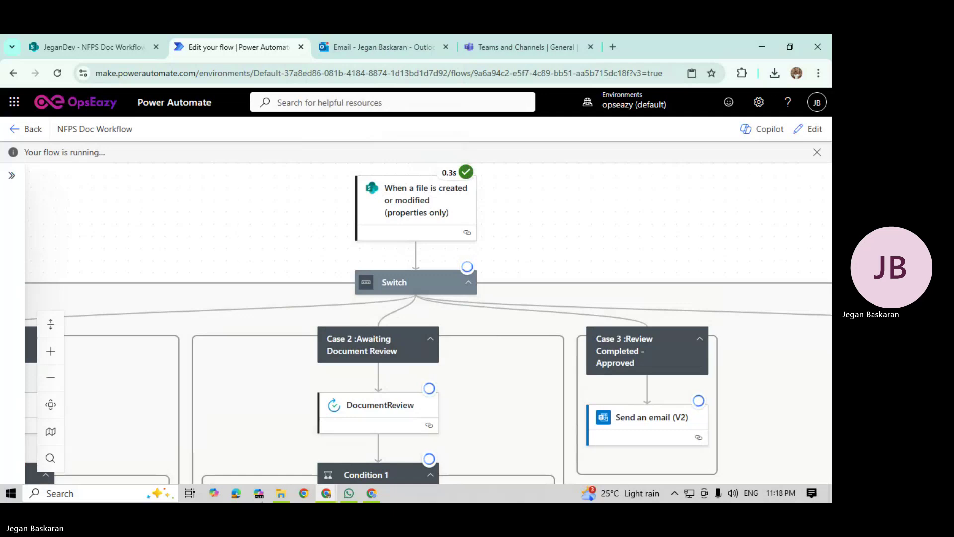
pyautogui.click(343, 35)
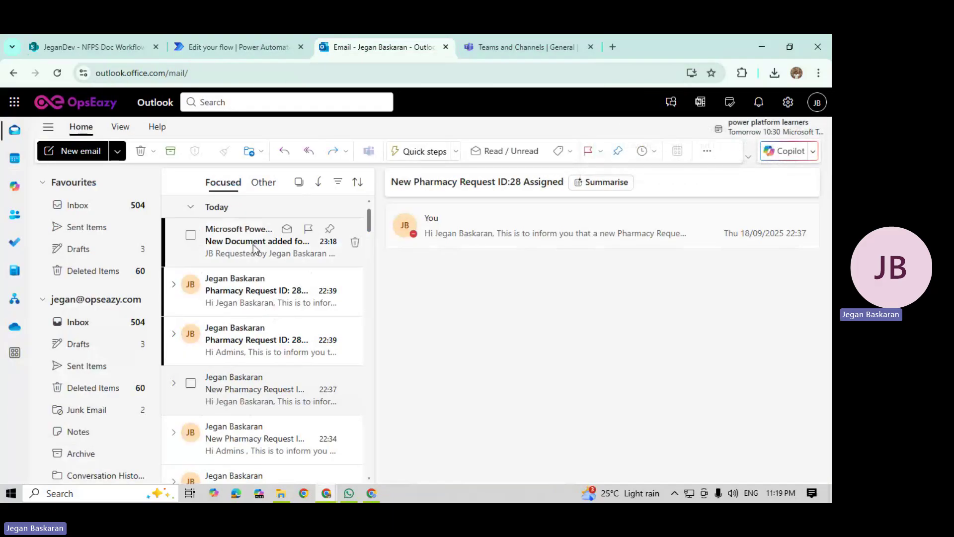
pyautogui.click(256, 247)
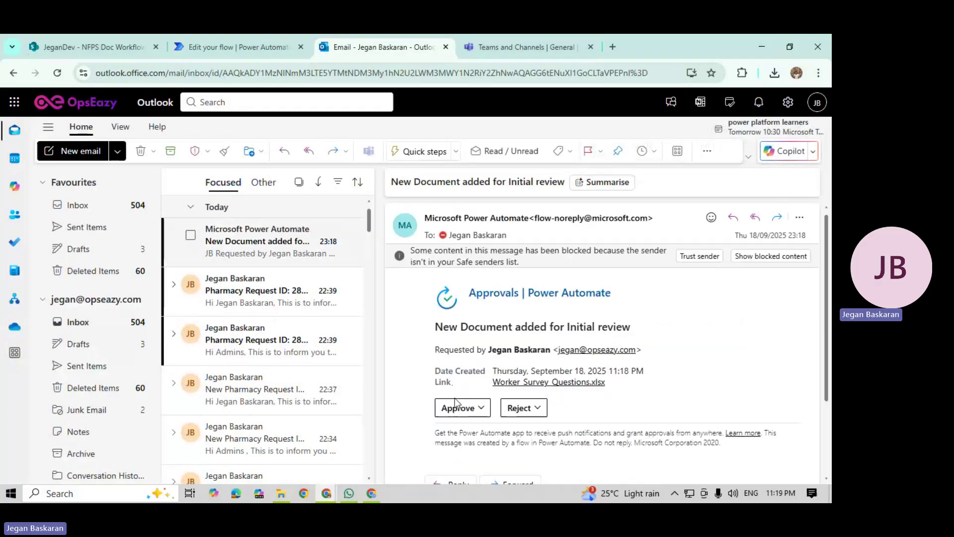
# Step: Switch to Teams and open the "New Document added for Initial review" request from the activity feed
pyautogui.click(566, 44)
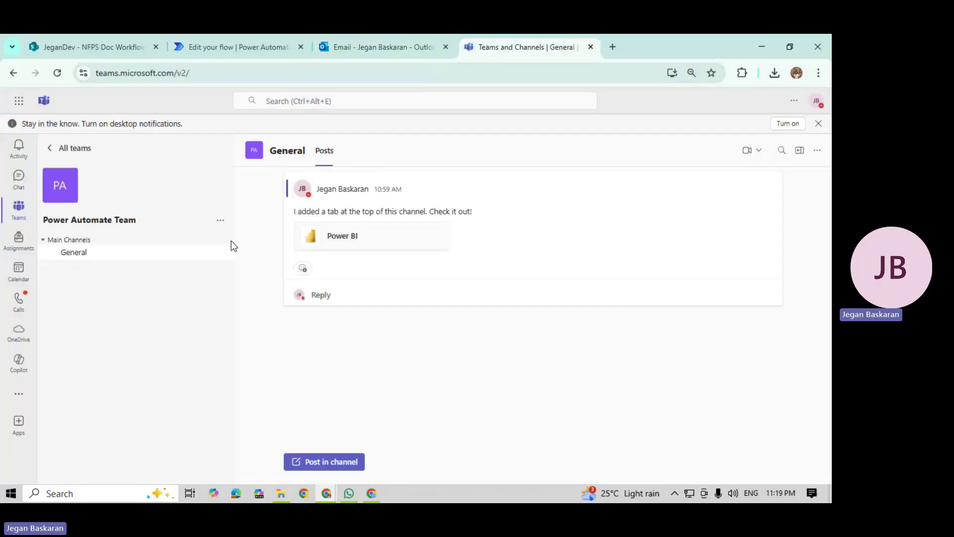
pyautogui.click(18, 146)
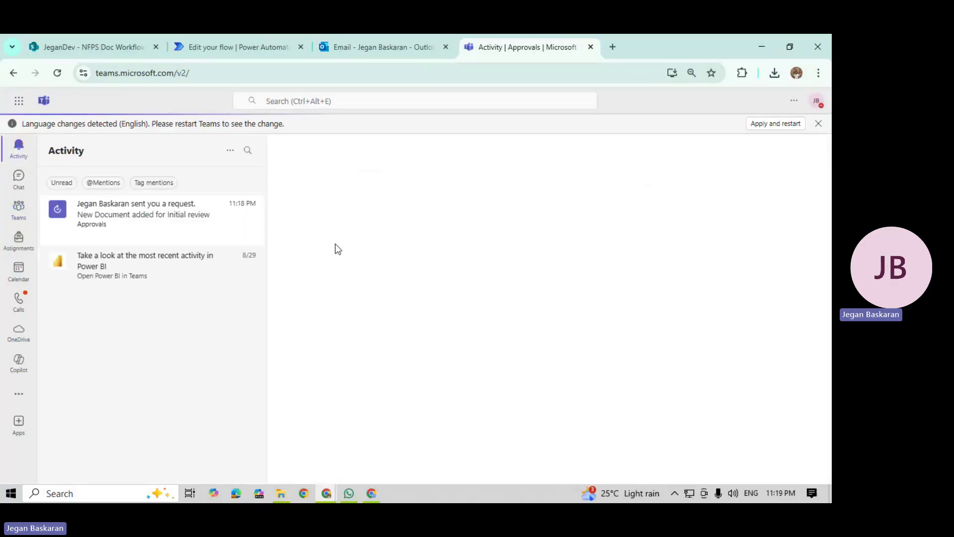
pyautogui.click(207, 226)
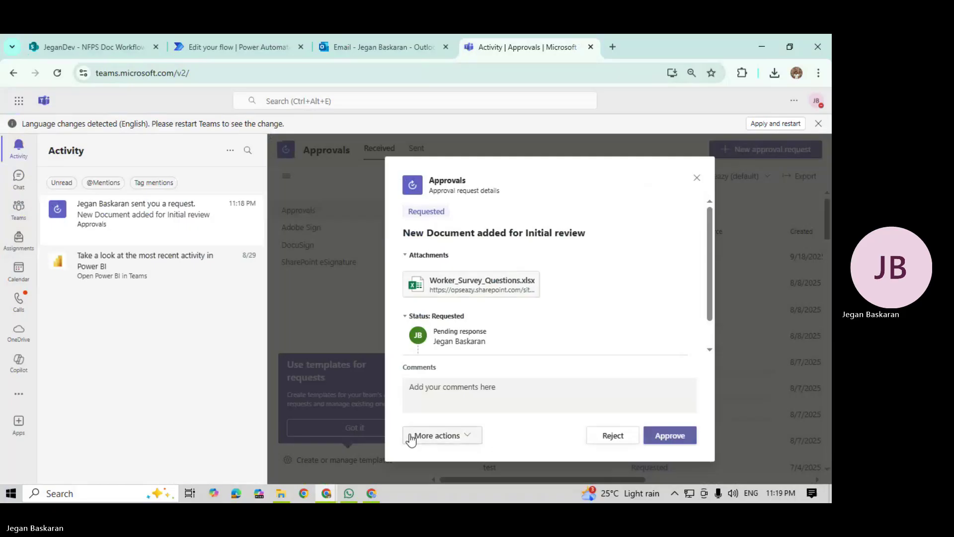
# Step: Enter the comment "Approved the document -", inspect the attached Worker_Survey_Questions.xlsx, and approve the initial review request
pyautogui.click(461, 402)
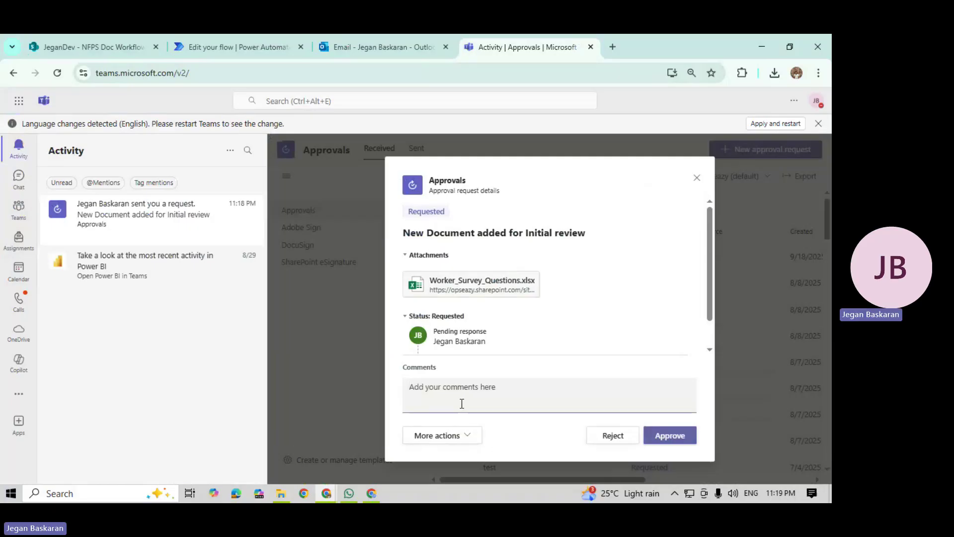
pyautogui.write('Approved the document -')
pyautogui.click(476, 292)
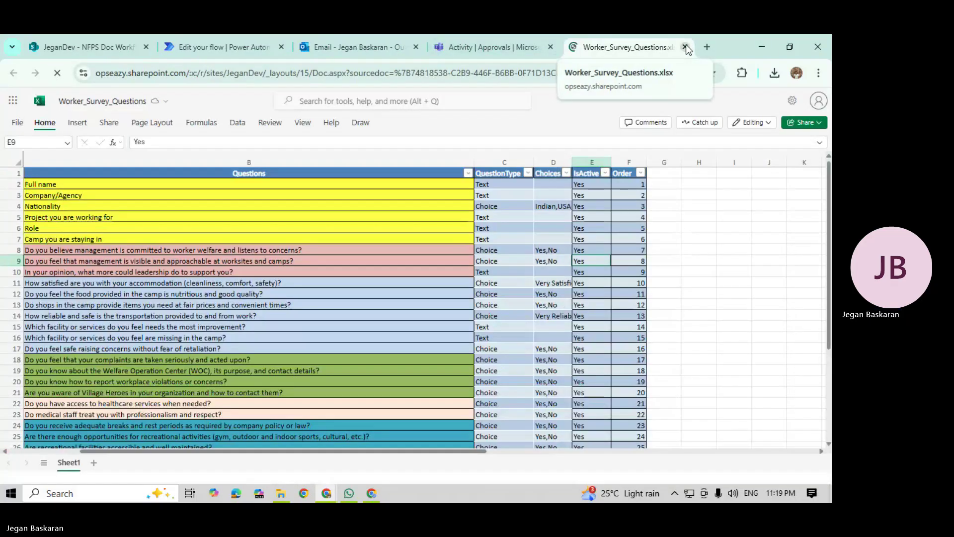
pyautogui.click(685, 47)
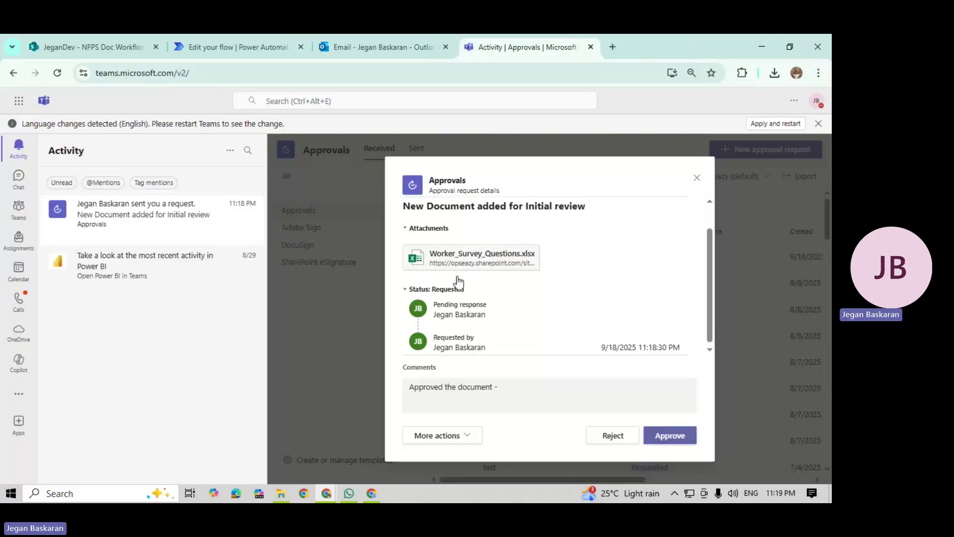
pyautogui.scroll(-1, 448, 211)
pyautogui.scroll(1, 428, 299)
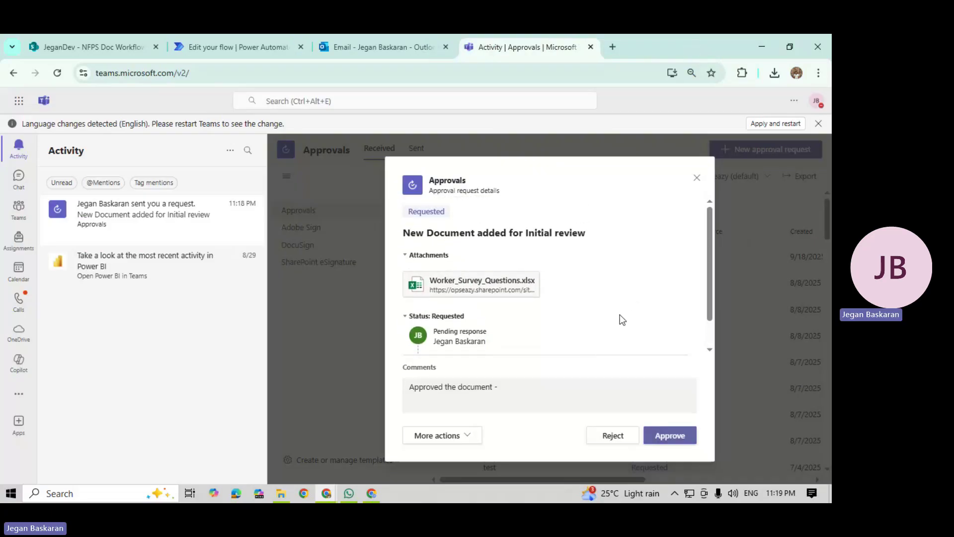
pyautogui.click(661, 436)
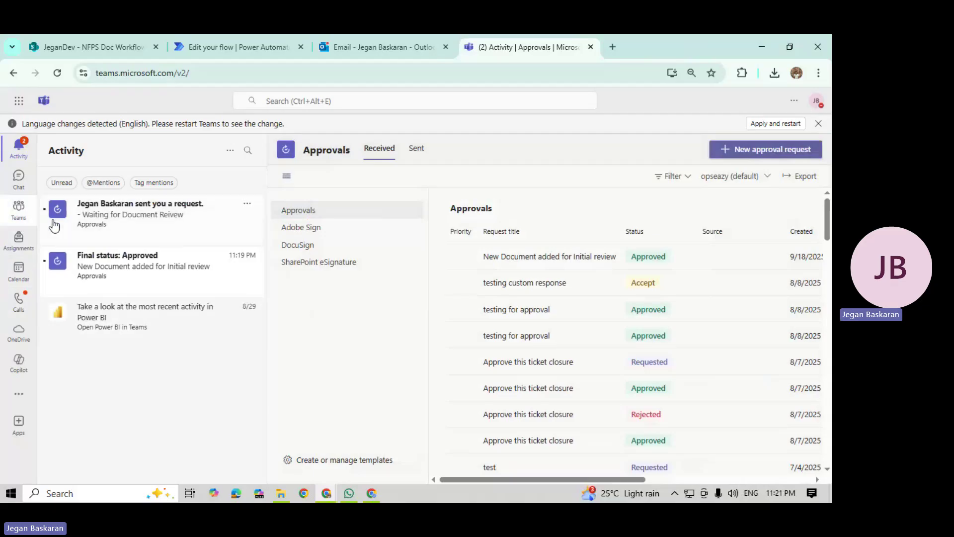
# Step: Read the document review request in Teams' activity feed and check the uploaded file's status in the SharePoint library
pyautogui.click(112, 242)
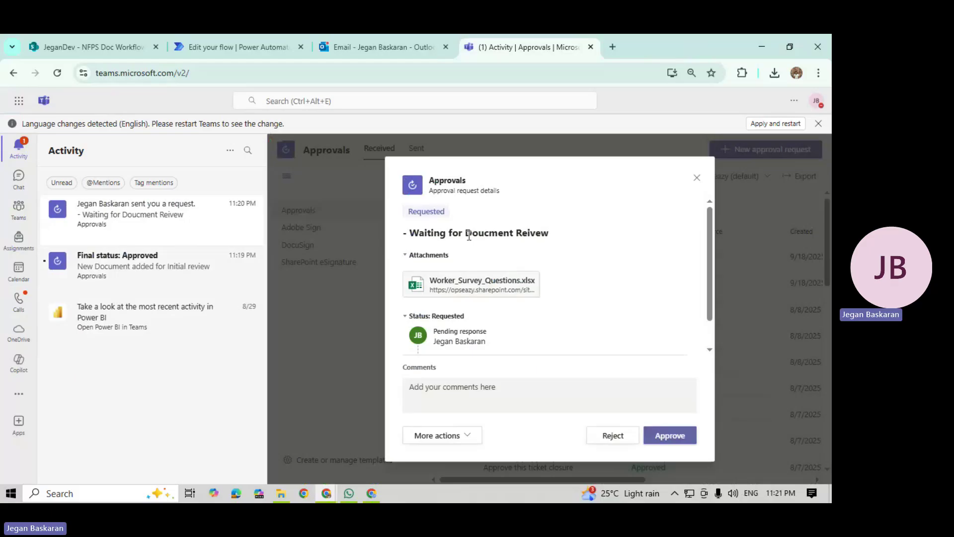
pyautogui.moveTo(464, 233); pyautogui.dragTo(560, 245)
pyautogui.click(560, 245)
pyautogui.click(117, 48)
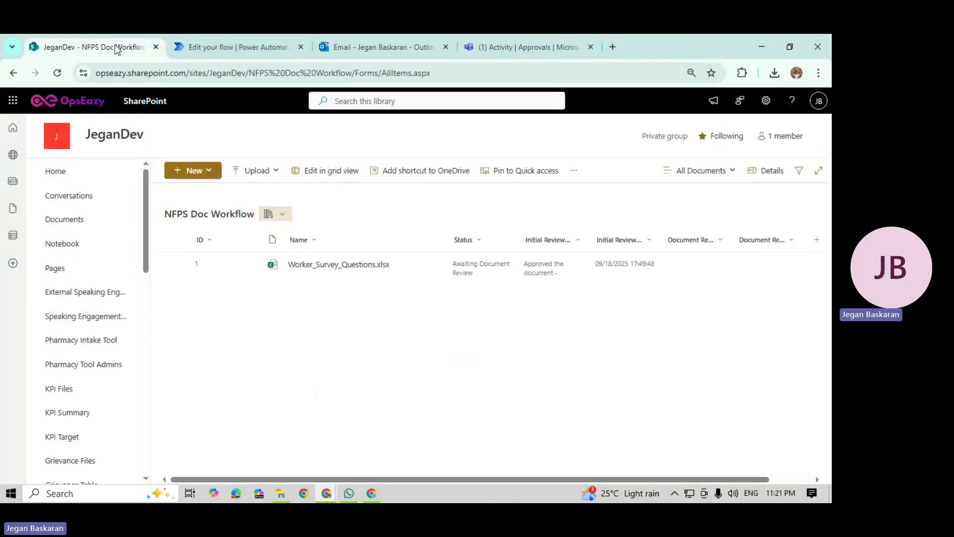
pyautogui.click(473, 276)
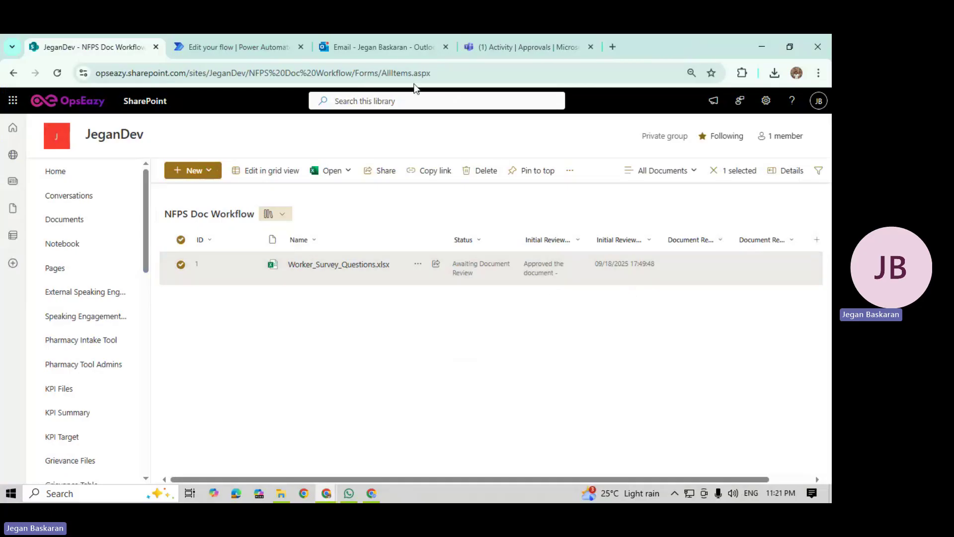
# Step: Switch to Outlook and open the "Waiting for Doucment Reivew" approval email at its response options
pyautogui.click(358, 44)
pyautogui.click(256, 241)
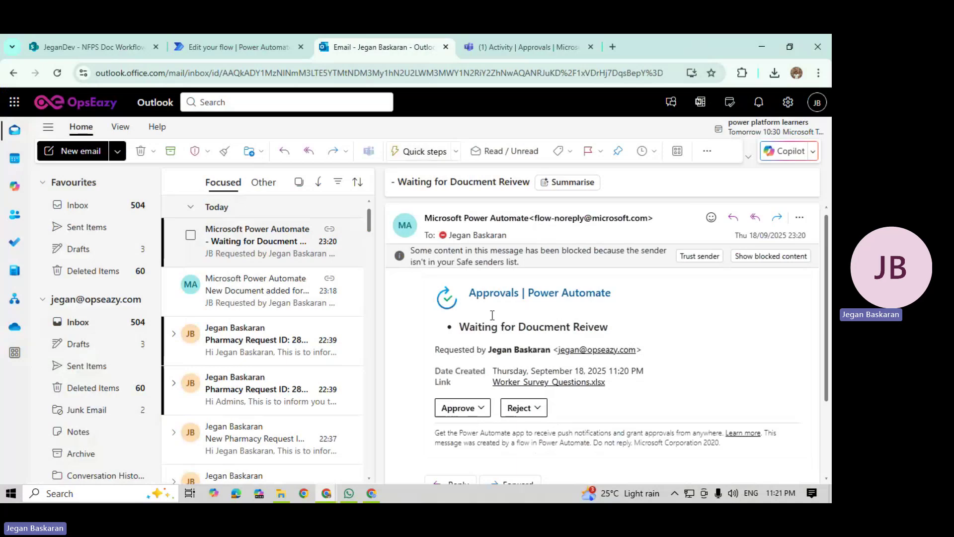
pyautogui.scroll(-2, 480, 409)
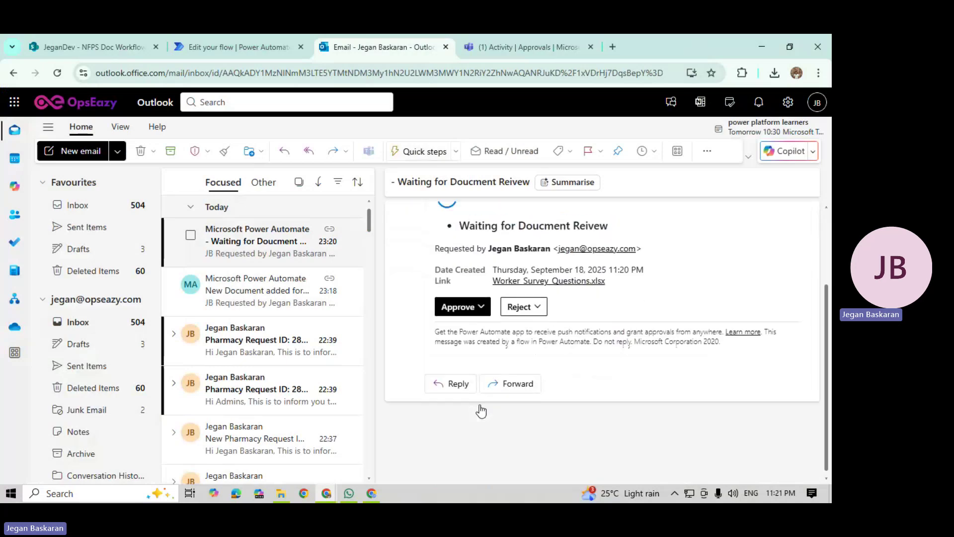
# Step: Approve the document review from the email, commenting with the reviewer's first name and "approved the document as a doc reviewr"
pyautogui.click(487, 309)
pyautogui.click(472, 367)
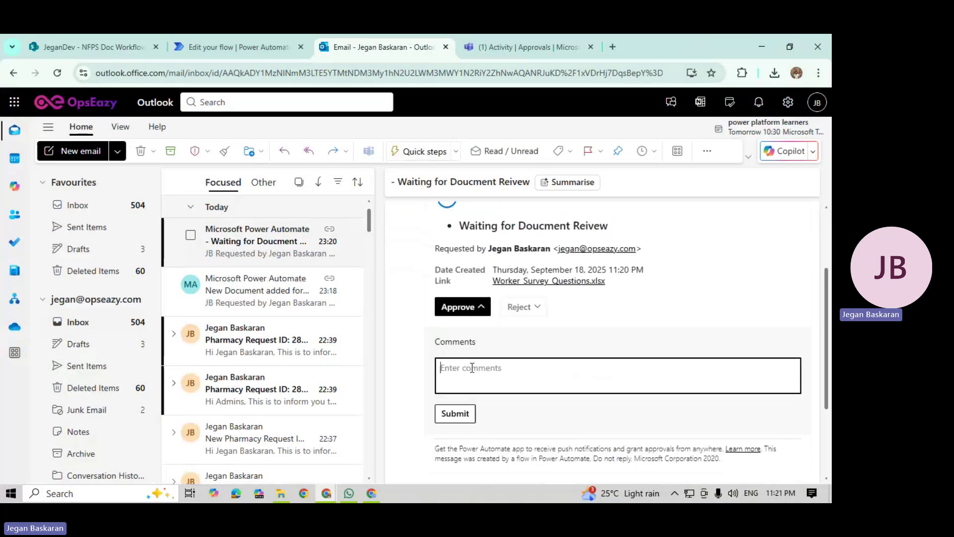
pyautogui.write('jegan approved the dociment')
pyautogui.press('BackSpace')
pyautogui.press('BackSpace')
pyautogui.press('BackSpace')
pyautogui.press('BackSpace')
pyautogui.press('BackSpace')
pyautogui.press('BackSpace')
pyautogui.write('ument as a')
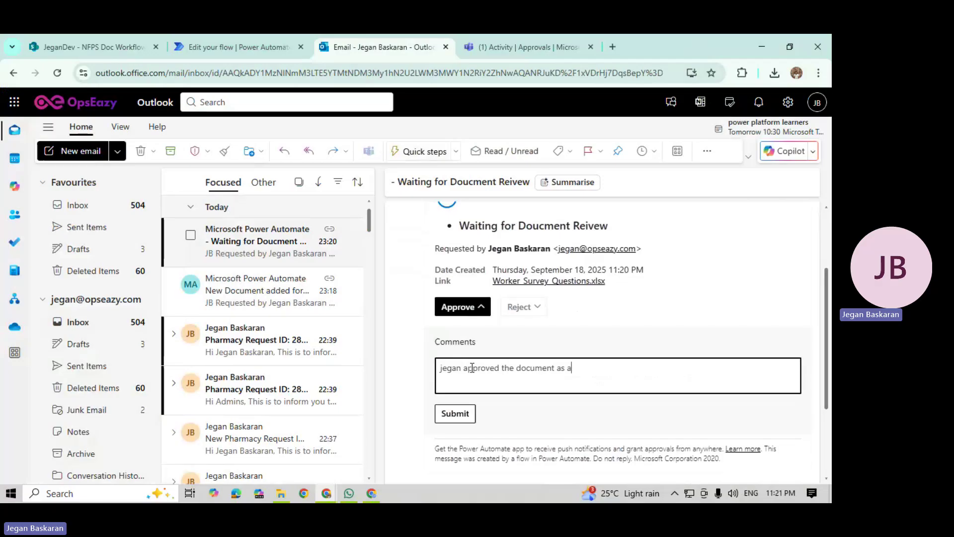
pyautogui.write(' doc reviewr')
pyautogui.click(467, 412)
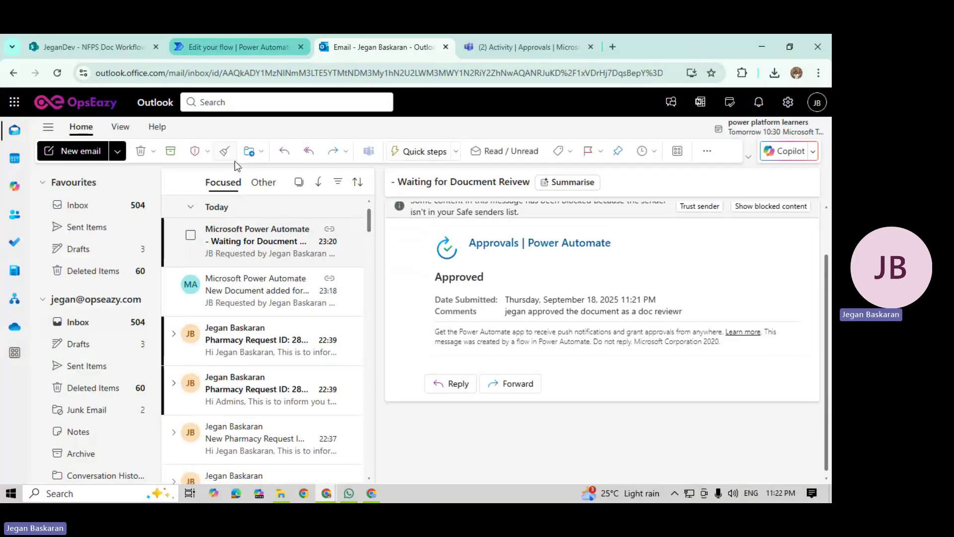
# Step: Return to the SharePoint library, reload it, and check the file's Status and document review columns
pyautogui.click(225, 36)
pyautogui.click(90, 47)
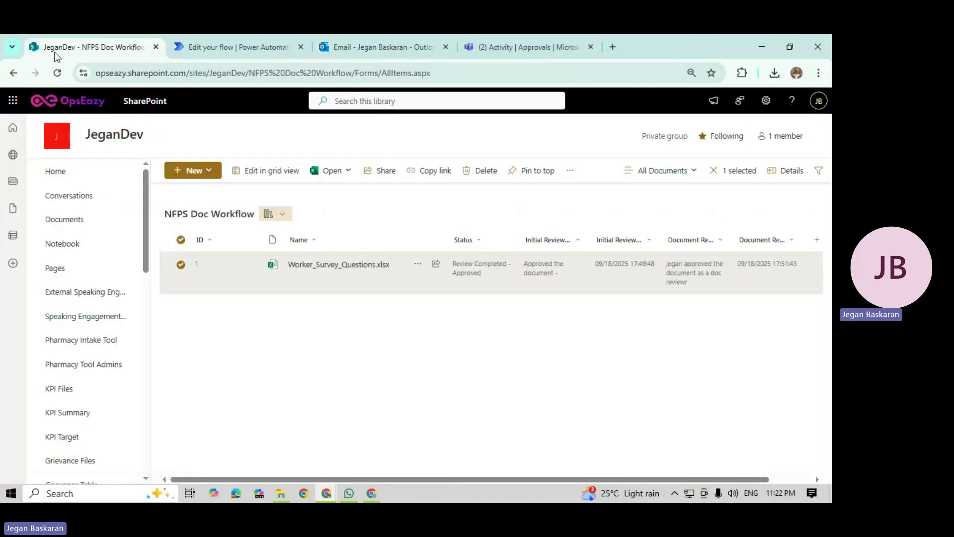
pyautogui.click(57, 73)
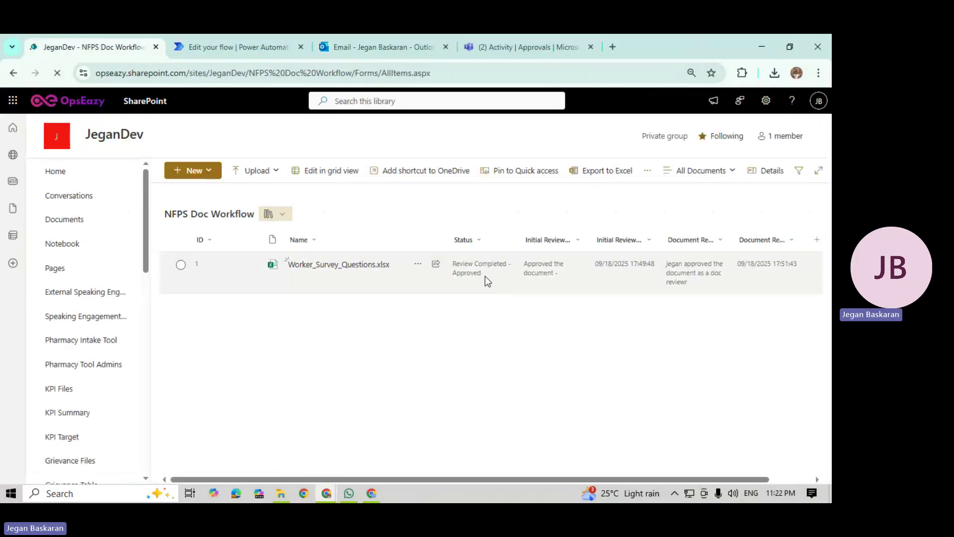
pyautogui.click(462, 276)
pyautogui.click(470, 315)
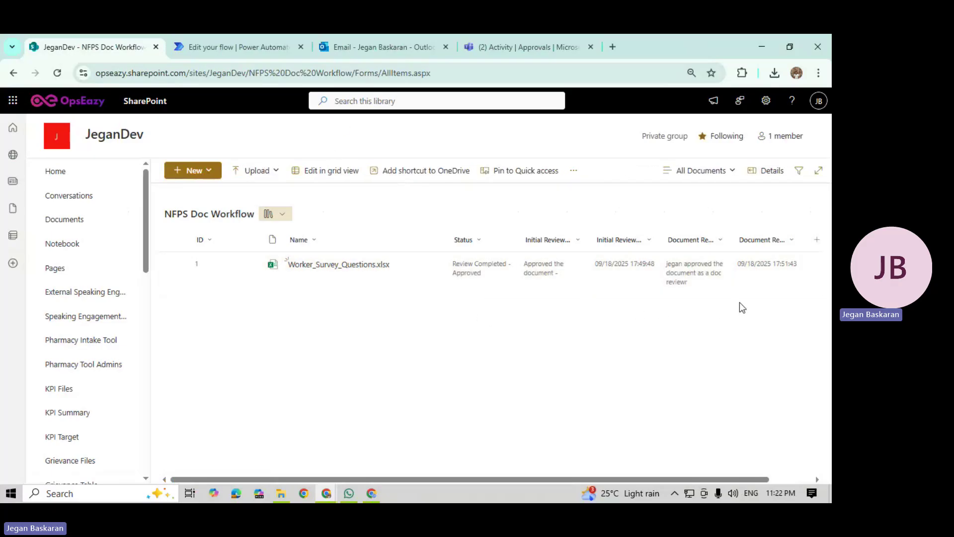
# Step: Check the library's remaining review columns and read the "Document review is completed and approved" email in Outlook
pyautogui.moveTo(566, 479); pyautogui.dragTo(784, 264)
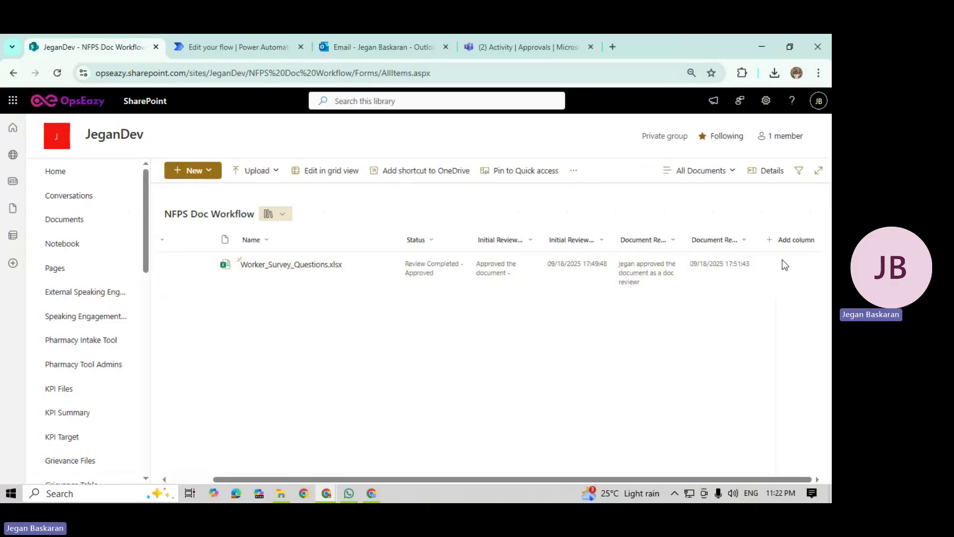
pyautogui.click(368, 46)
pyautogui.click(260, 250)
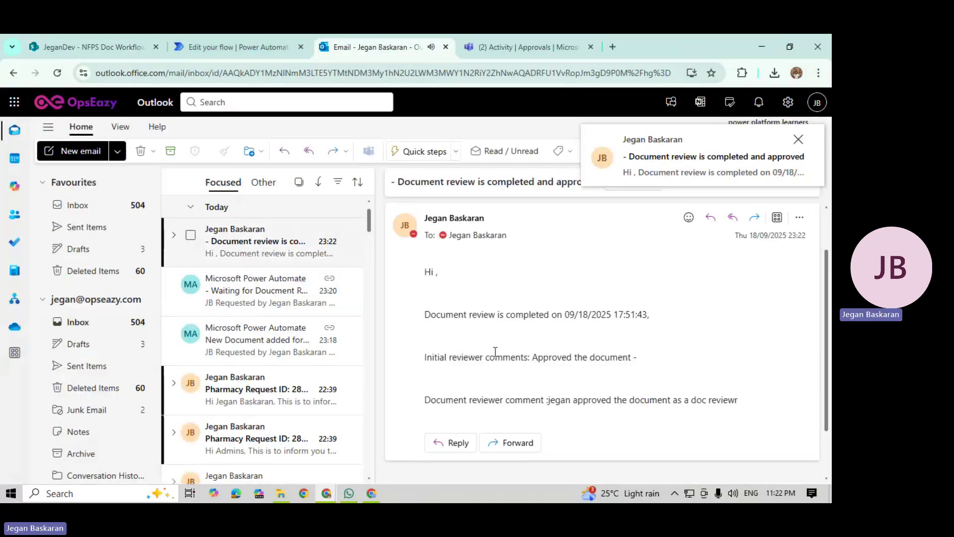
pyautogui.scroll(-1, 499, 347)
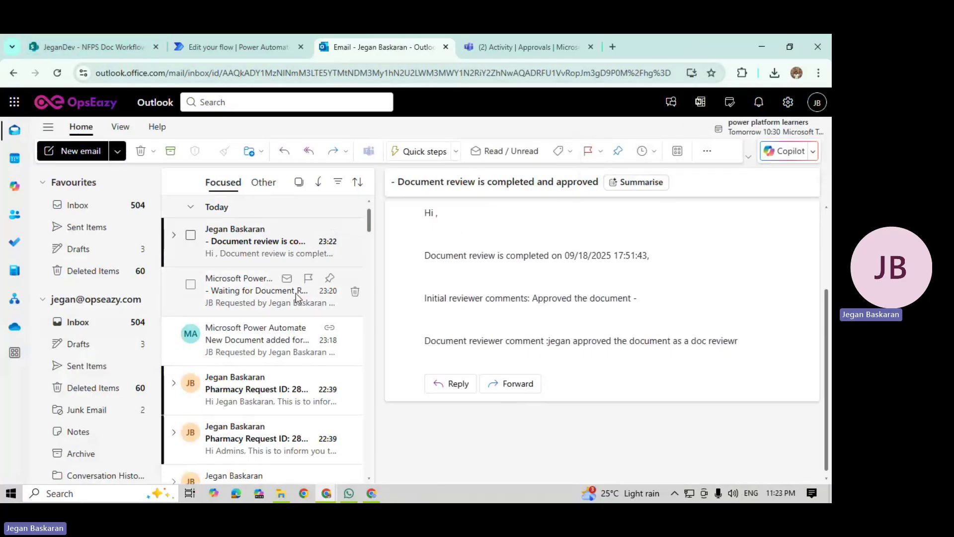
# Step: Return to the SharePoint library and upload Questions_With_Types.xlsx from the Downloads folder to NFPS Doc Workflow
pyautogui.click(95, 46)
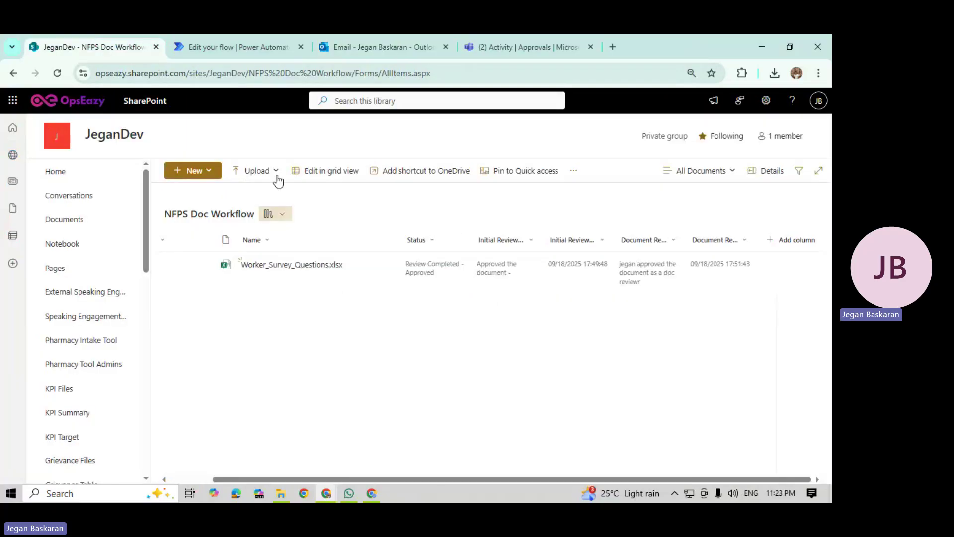
pyautogui.click(238, 173)
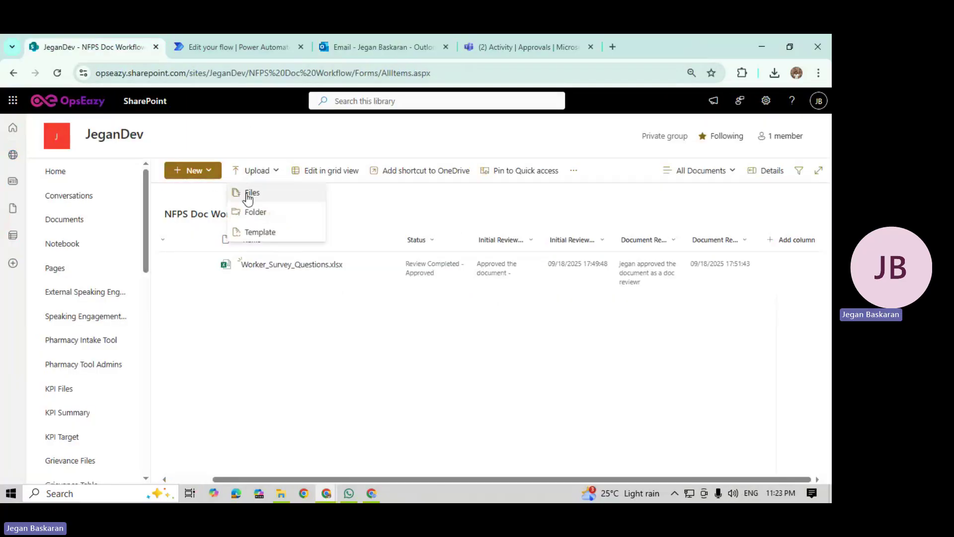
pyautogui.click(248, 193)
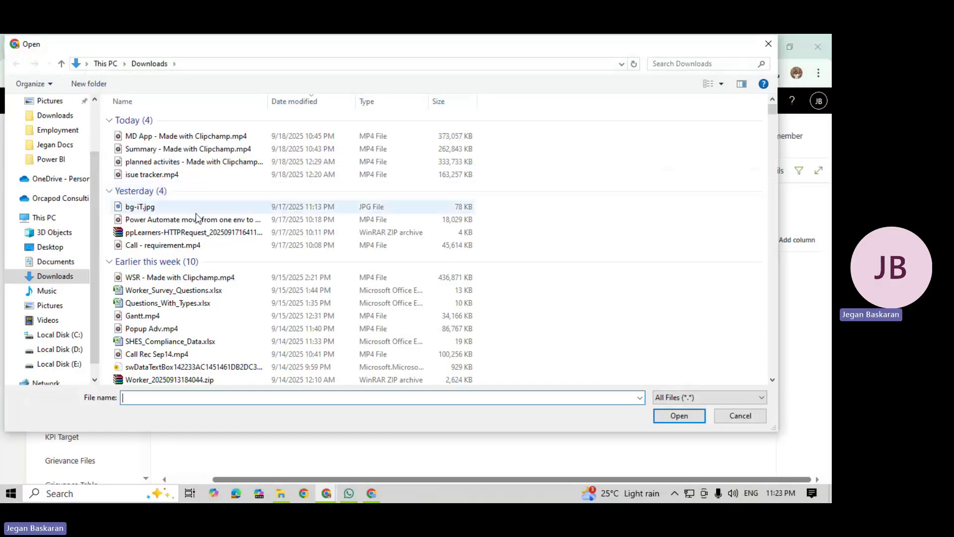
pyautogui.doubleClick(168, 302)
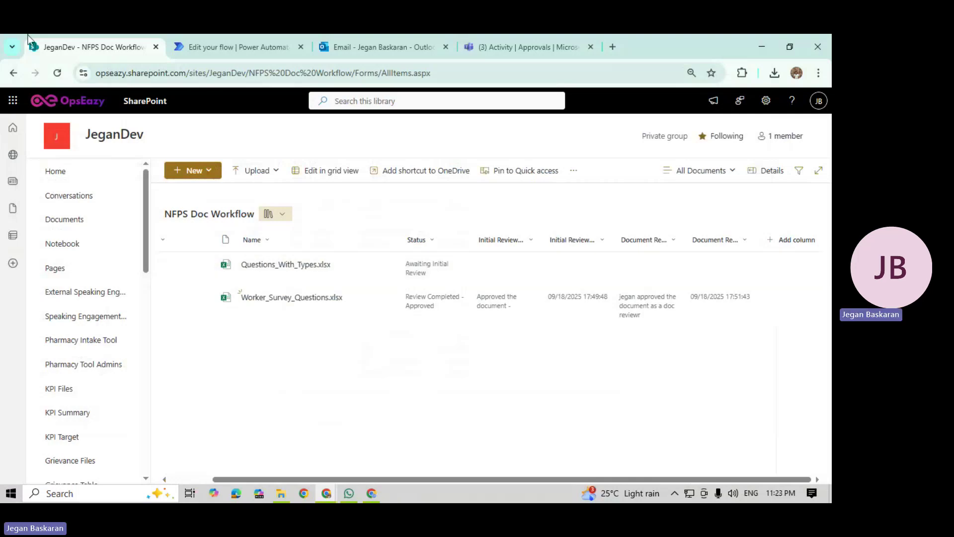
# Step: Read the new "New Document added for Initial review" email in Outlook and open the matching approval request in Teams' activity feed
pyautogui.click(369, 38)
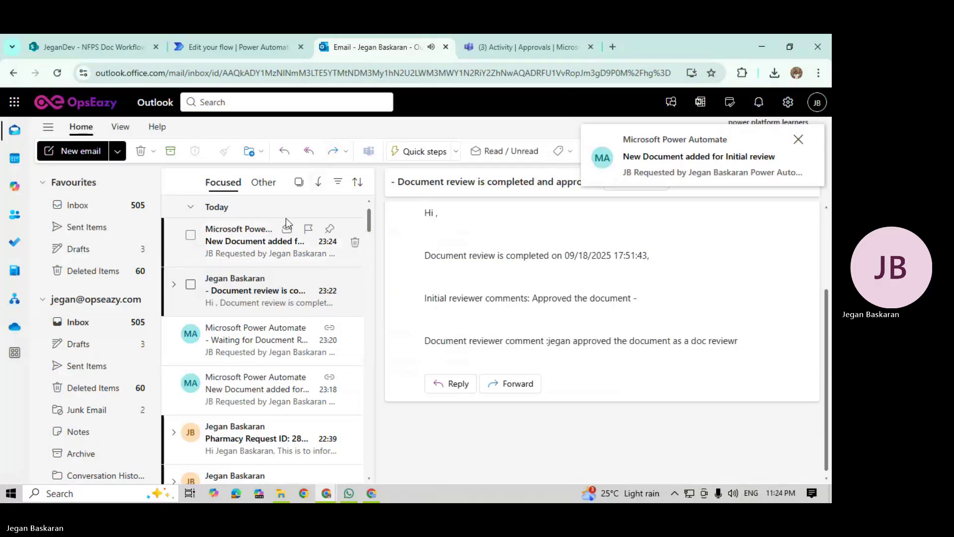
pyautogui.click(263, 240)
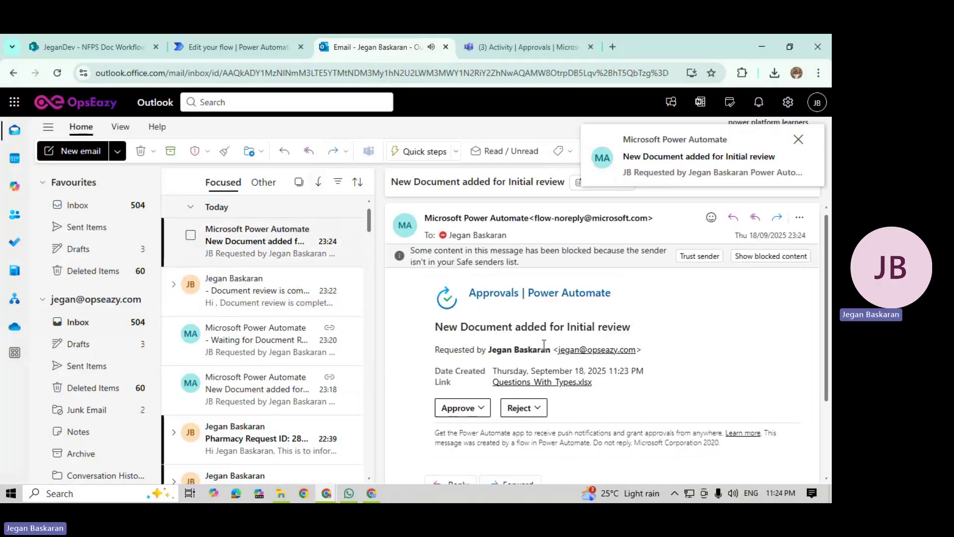
pyautogui.click(508, 37)
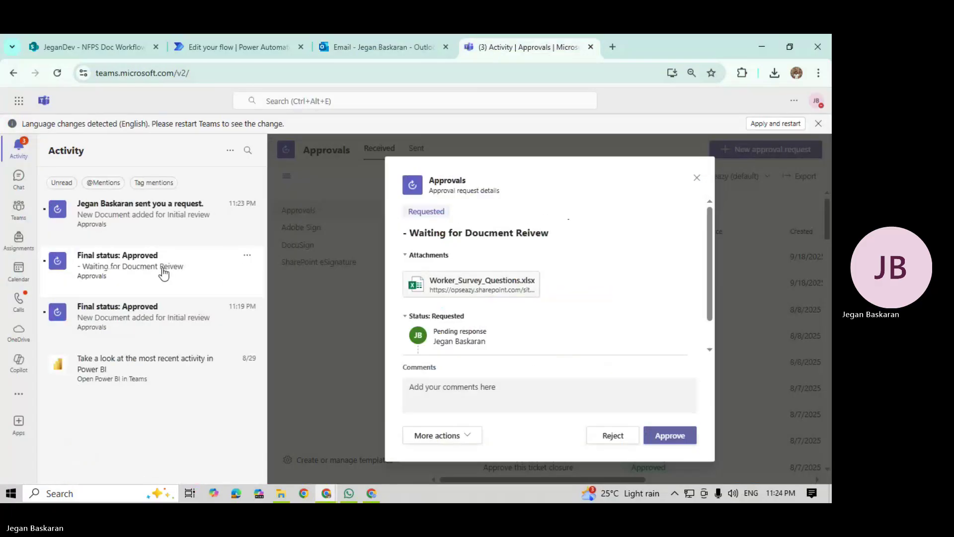
pyautogui.click(124, 221)
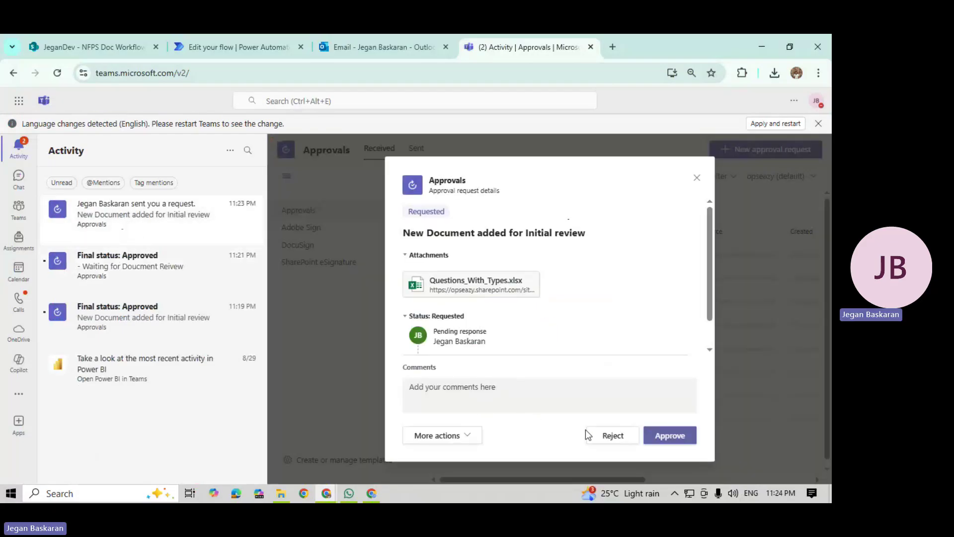
# Step: Reject the initial review request for Questions_With_Types.xlsx with the comment "testing for rejectiom"
pyautogui.click(551, 406)
pyautogui.write('testing go')
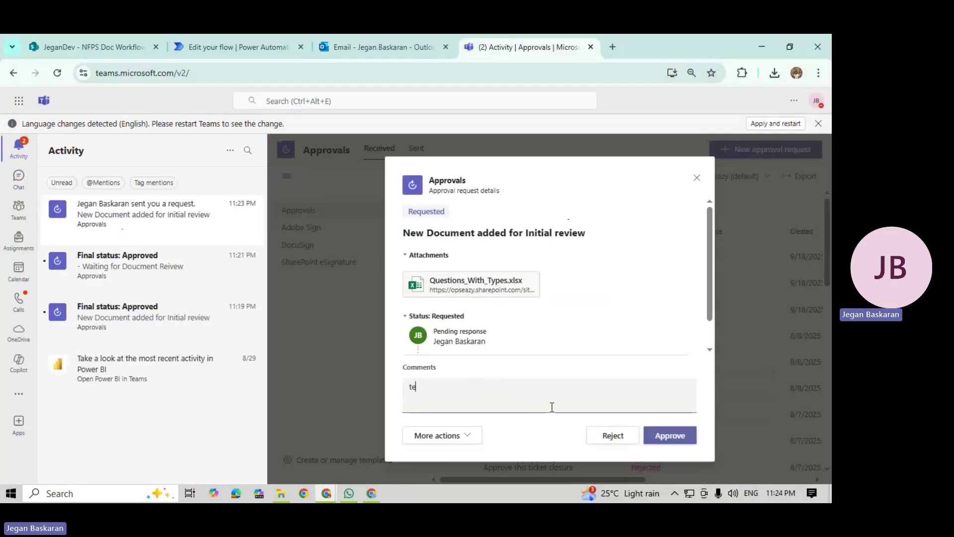
pyautogui.press('BackSpace')
pyautogui.press('BackSpace')
pyautogui.write('gd')
pyautogui.press('BackSpace')
pyautogui.press('BackSpace')
pyautogui.write('for rejectiom')
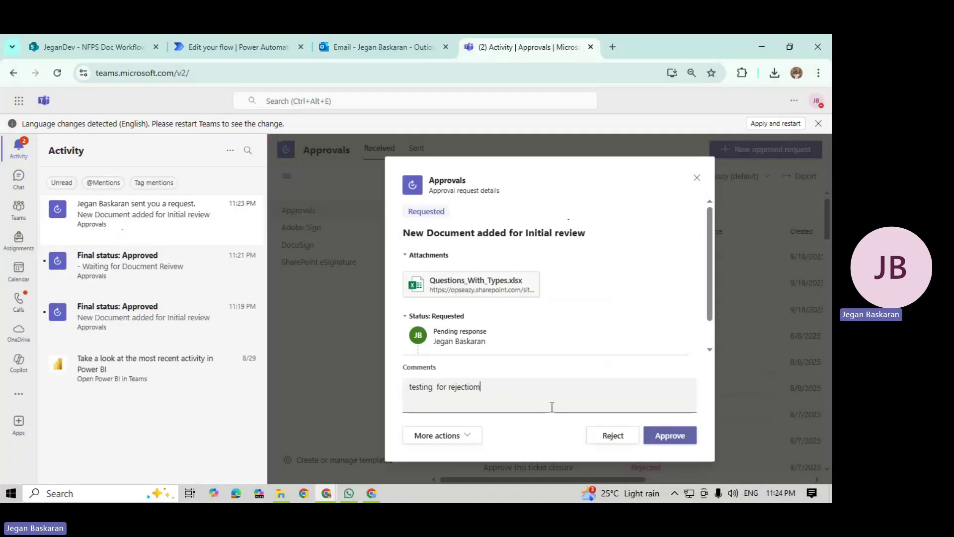
pyautogui.click(623, 435)
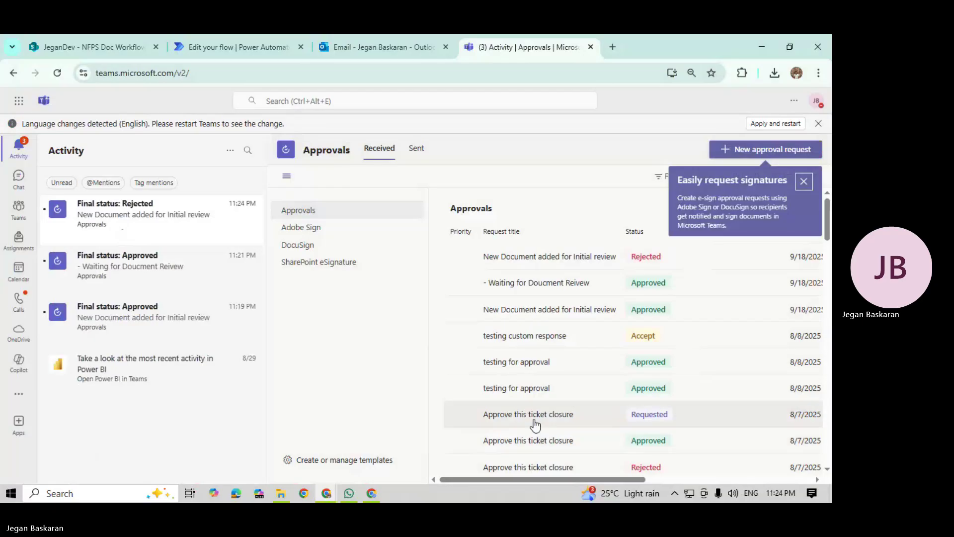
# Step: Return to the SharePoint library, reload it, and check the status and initial review columns of Questions_With_Types.xlsx
pyautogui.click(109, 39)
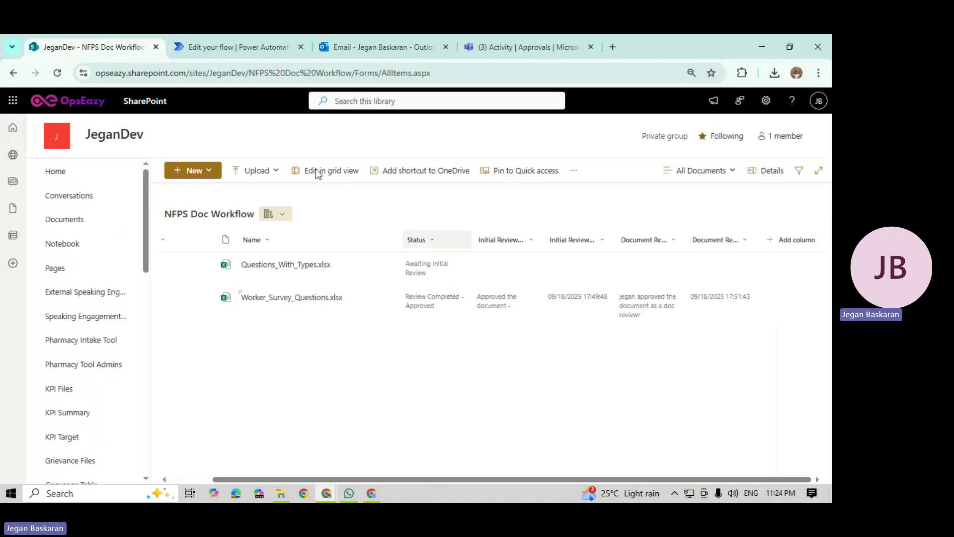
pyautogui.click(58, 73)
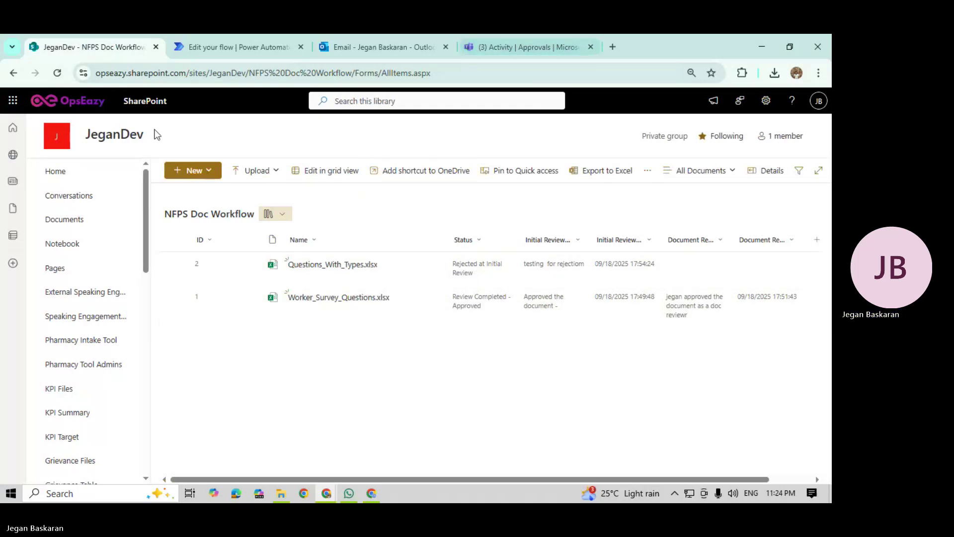
pyautogui.click(757, 49)
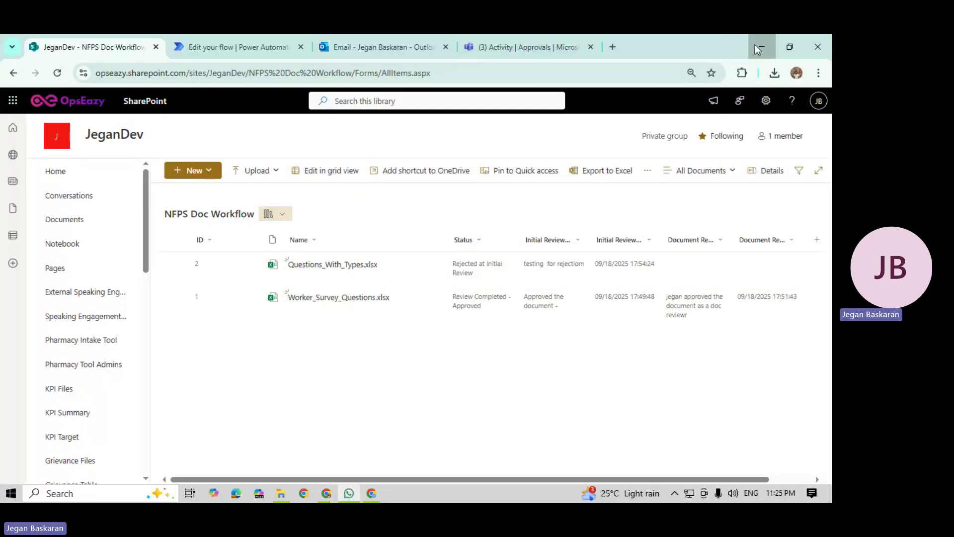
pyautogui.hotkey('alt', 'Tab')
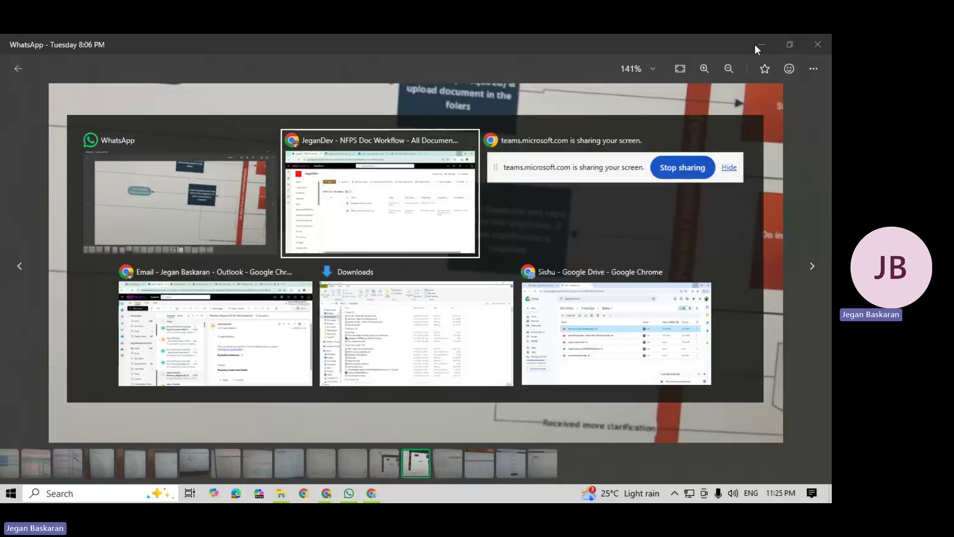
pyautogui.hotkey('alt', 'Tab')
pyautogui.hotkey('alt', 'Tab')
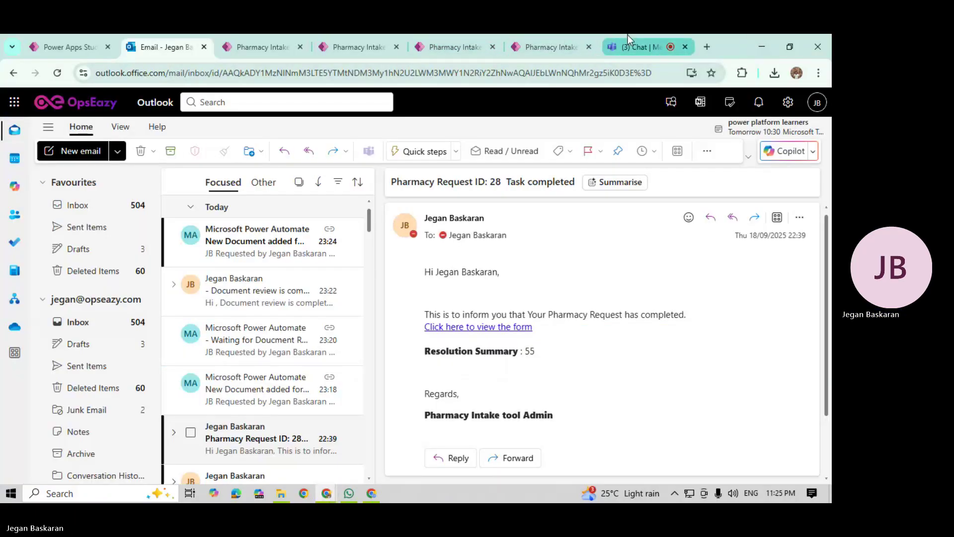
pyautogui.click(627, 45)
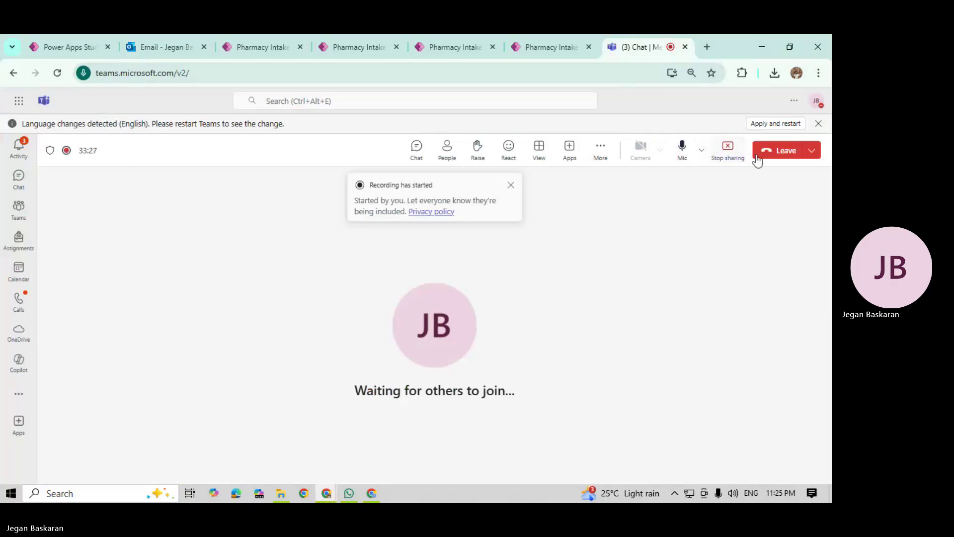